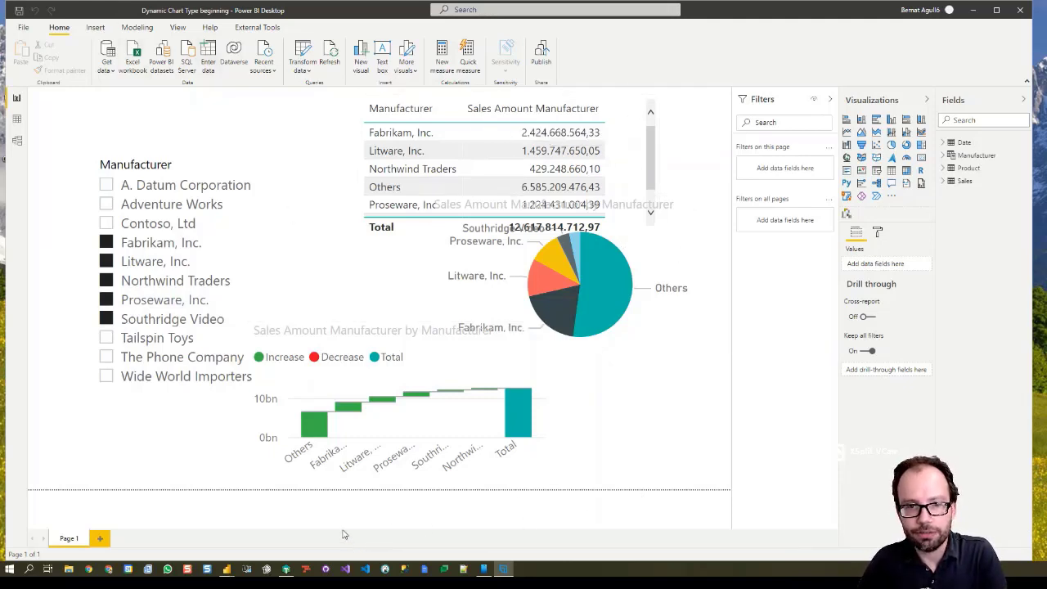
# Step: Switch to Tabular Editor and load the model from the "Dynamic Chart Type beginning" Power BI instance, accepting the experimental features warning
pyautogui.click(286, 569)
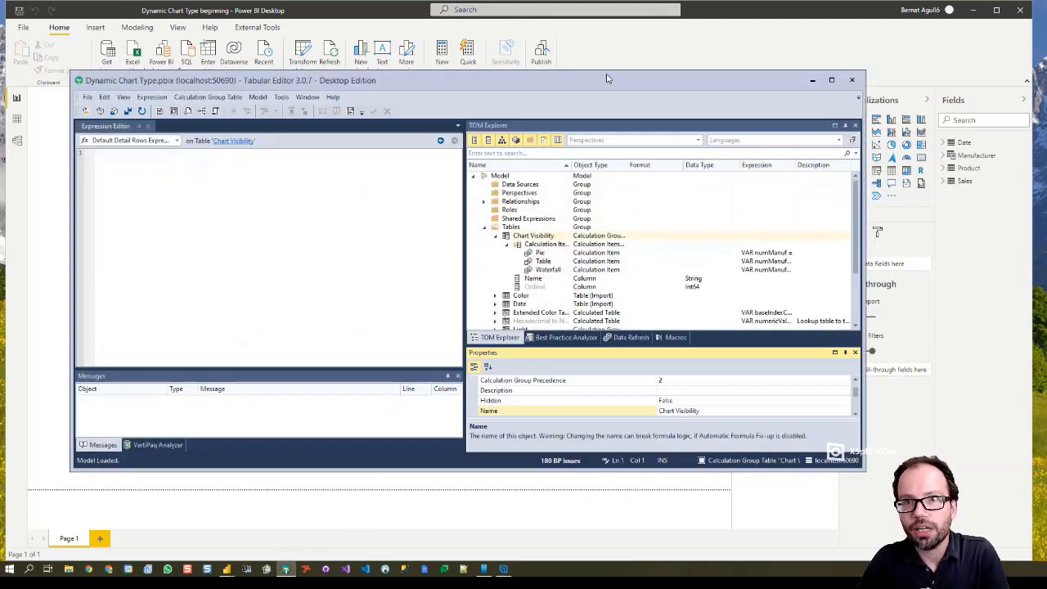
pyautogui.click(100, 113)
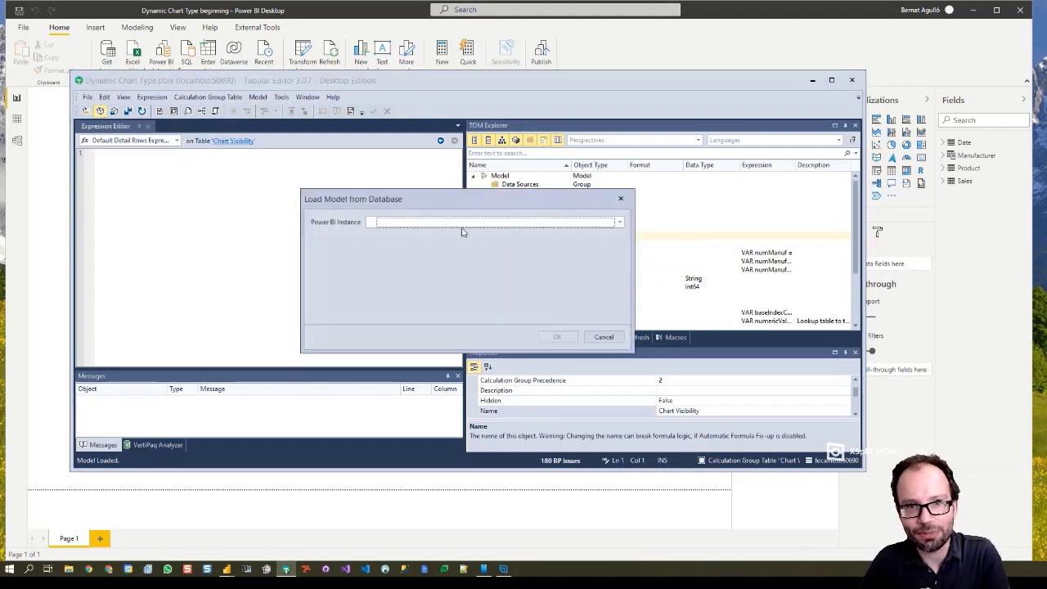
pyautogui.click(494, 222)
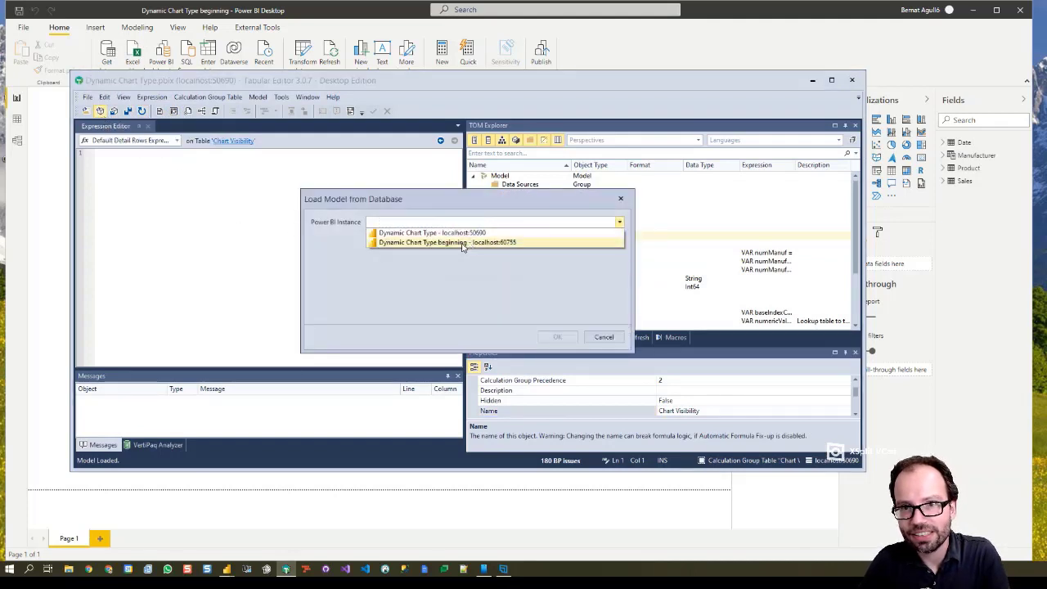
pyautogui.click(461, 242)
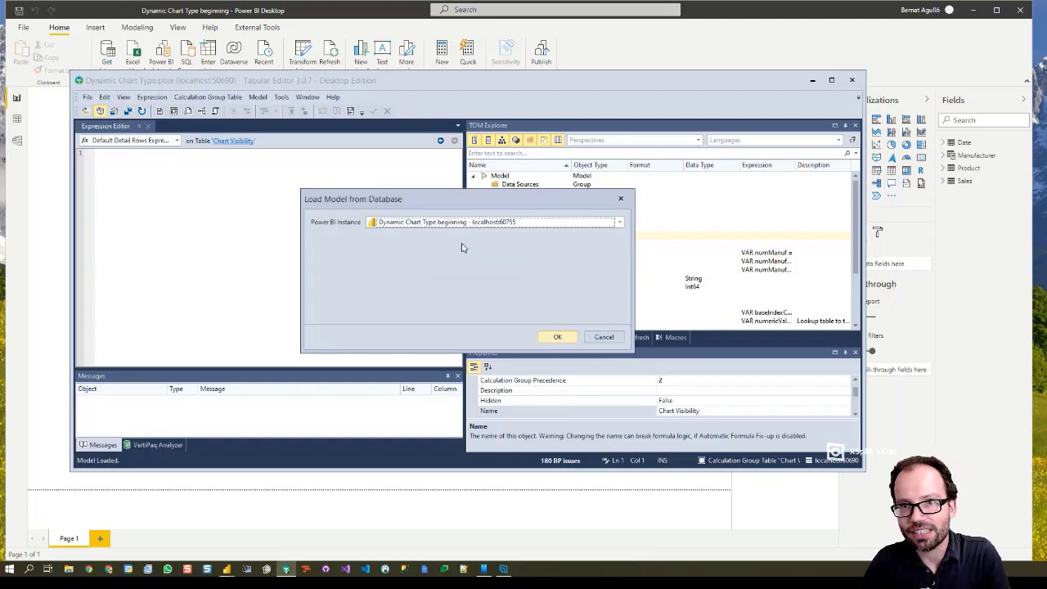
pyautogui.click(557, 336)
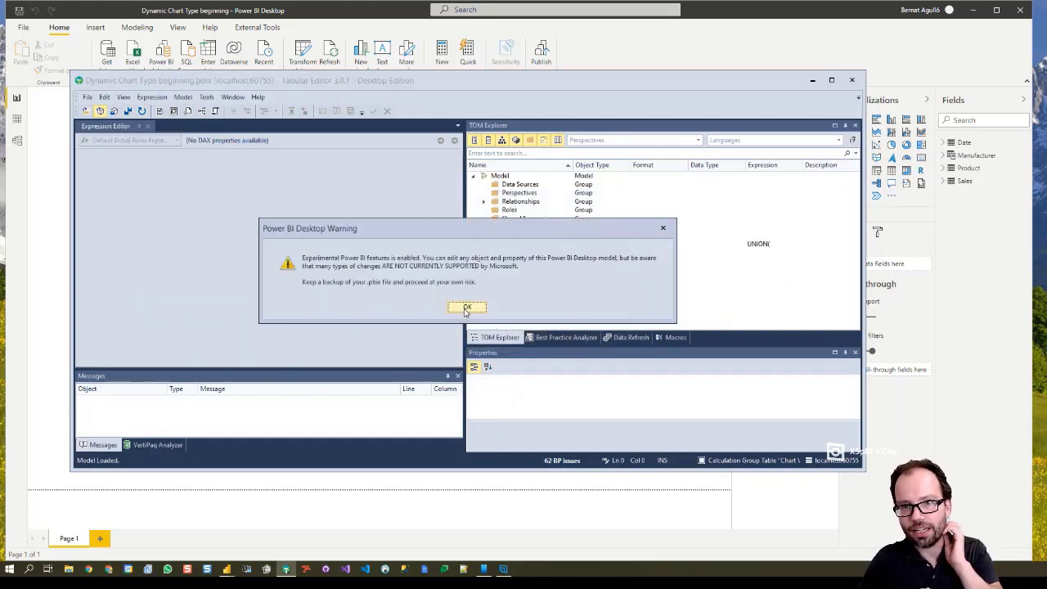
pyautogui.click(466, 308)
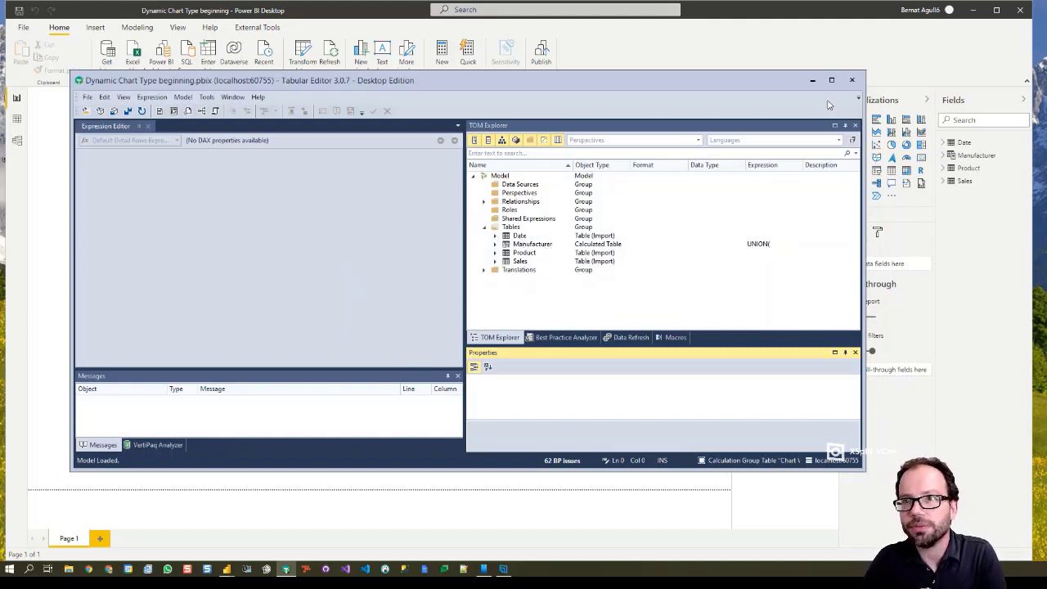
# Step: Enlarge the editor window and create a calculation group named "Chart Visibility" in the model's tables
pyautogui.moveTo(780, 72); pyautogui.dragTo(771, 11)
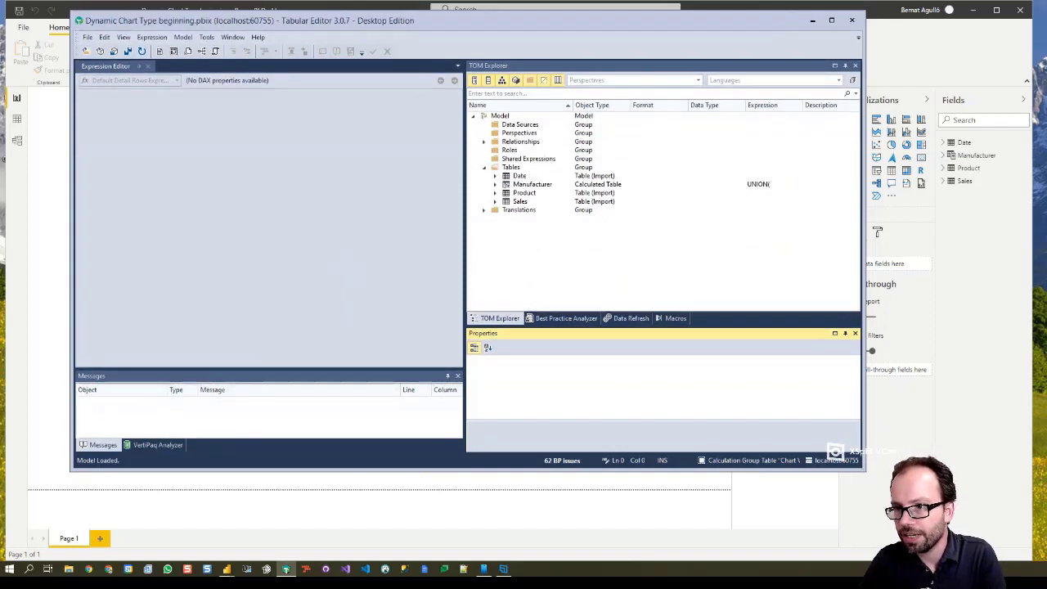
pyautogui.moveTo(867, 473); pyautogui.dragTo(1029, 552)
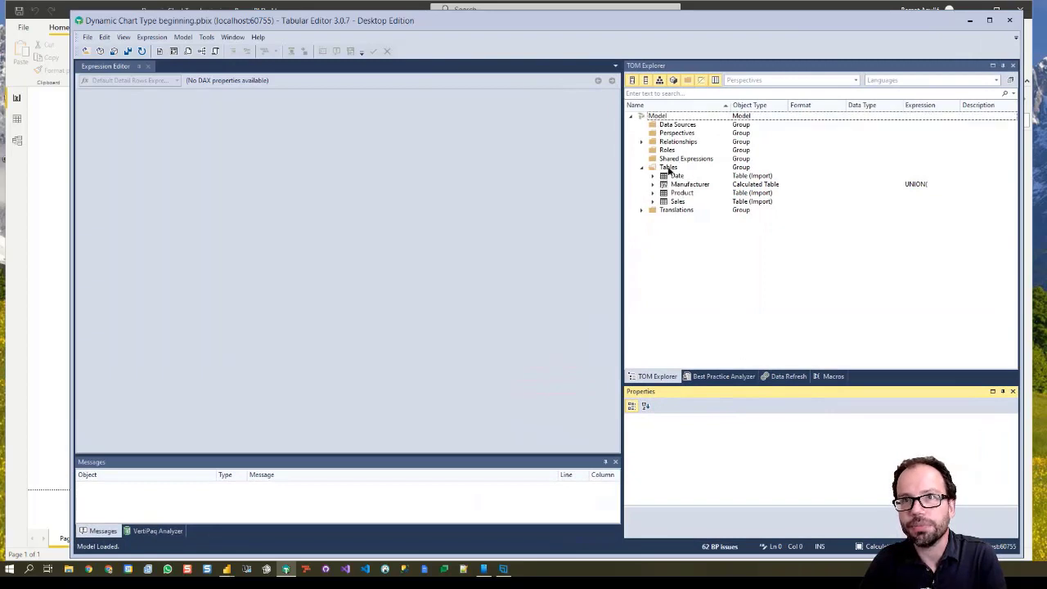
pyautogui.rightClick(667, 167)
pyautogui.moveTo(724, 177)
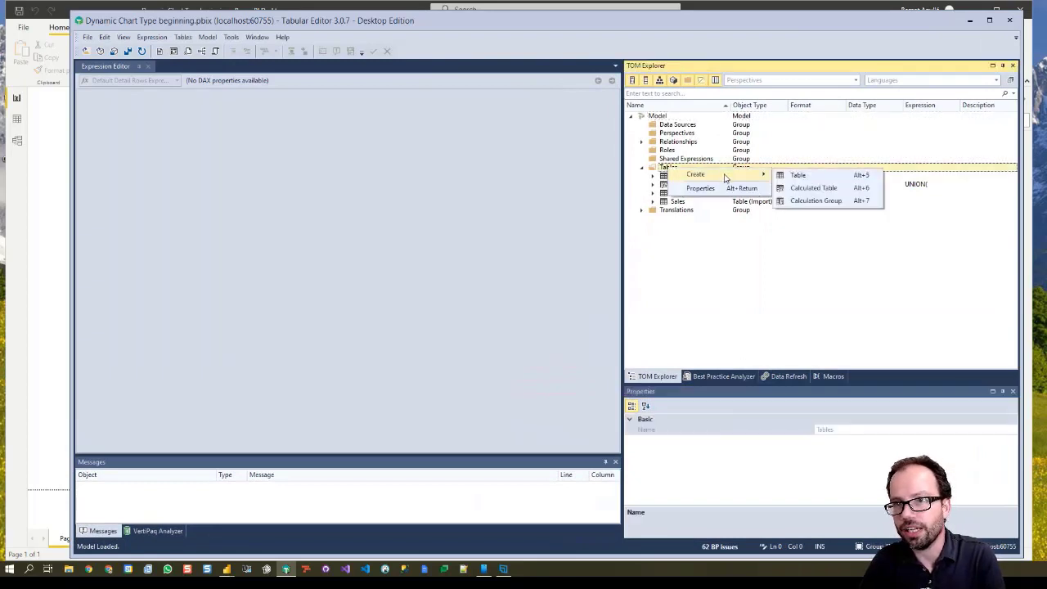
pyautogui.click(831, 202)
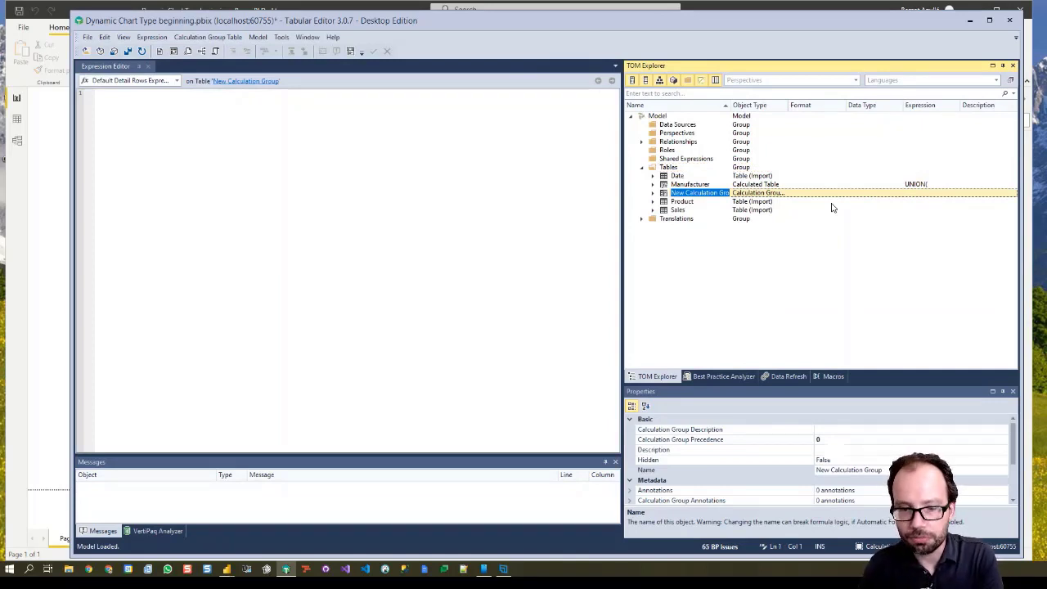
pyautogui.write('Char')
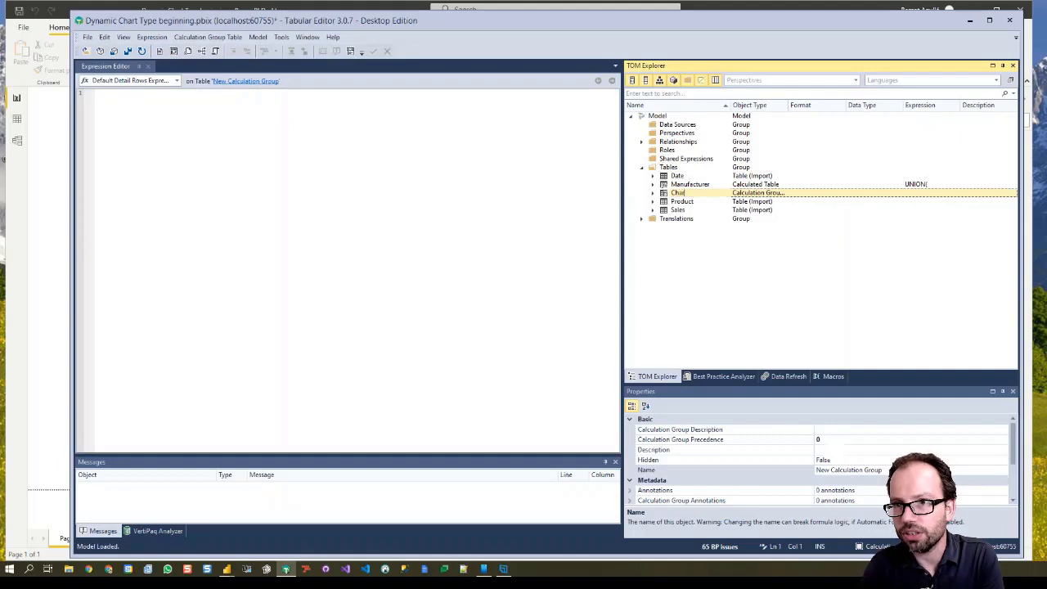
pyautogui.write('t Vi')
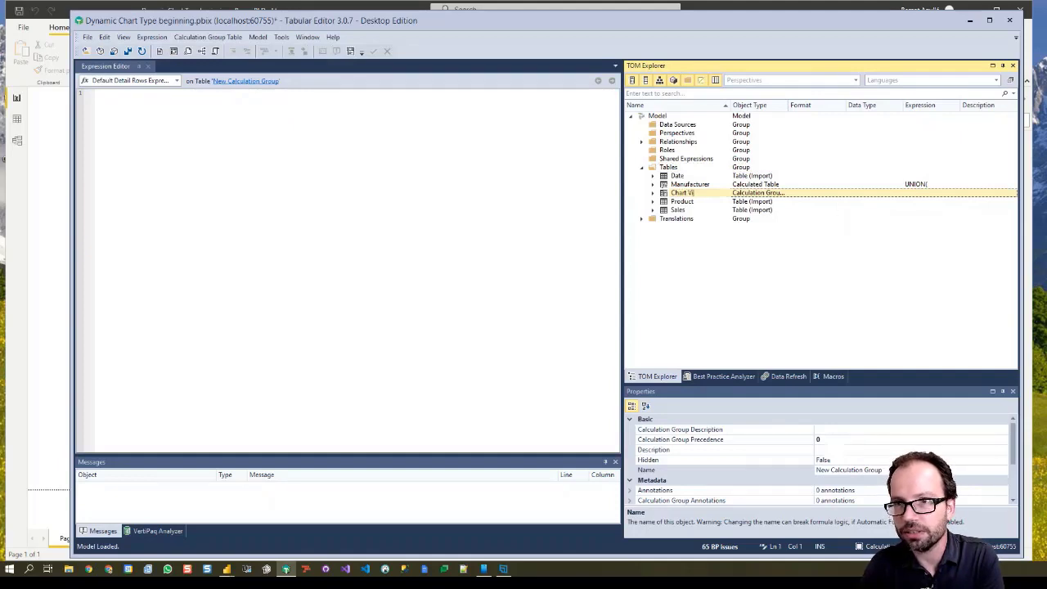
pyautogui.write('siblibili')
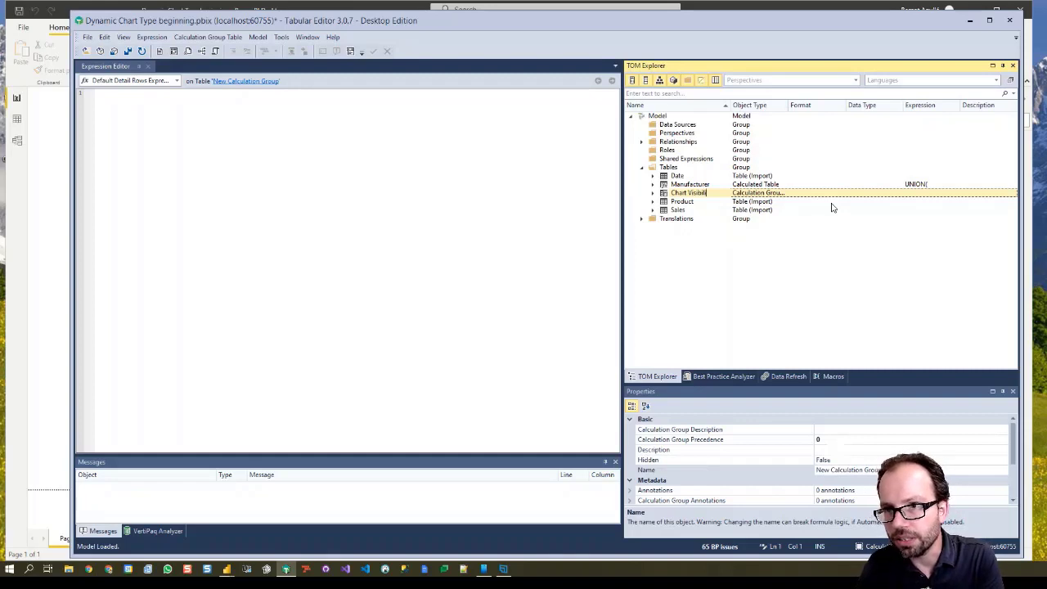
pyautogui.write('ty')
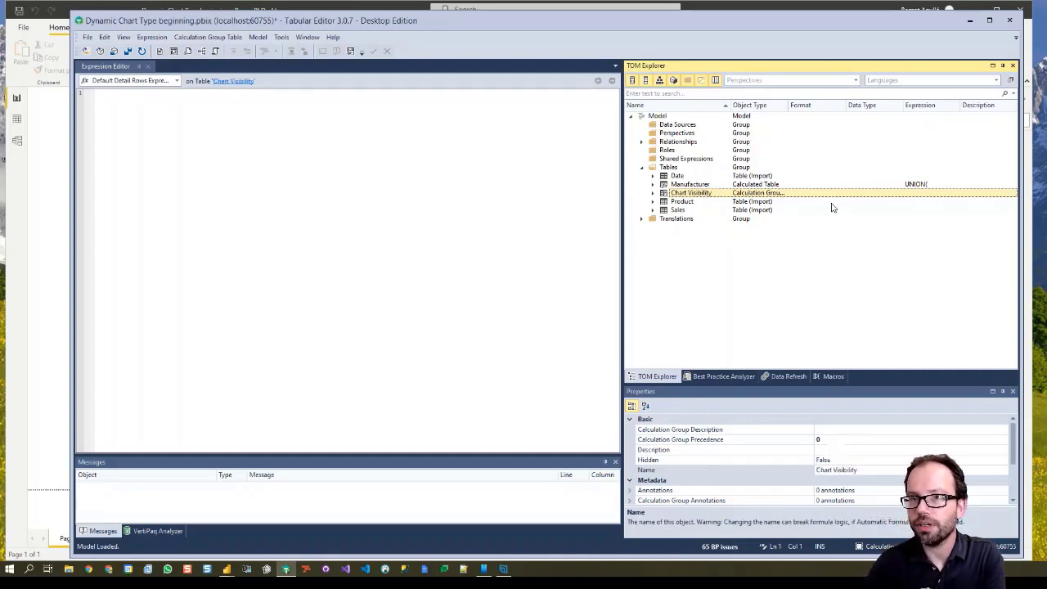
# Step: Rename the Name column of the Chart Visibility calculation group to "Chart Visibility"
pyautogui.click(654, 193)
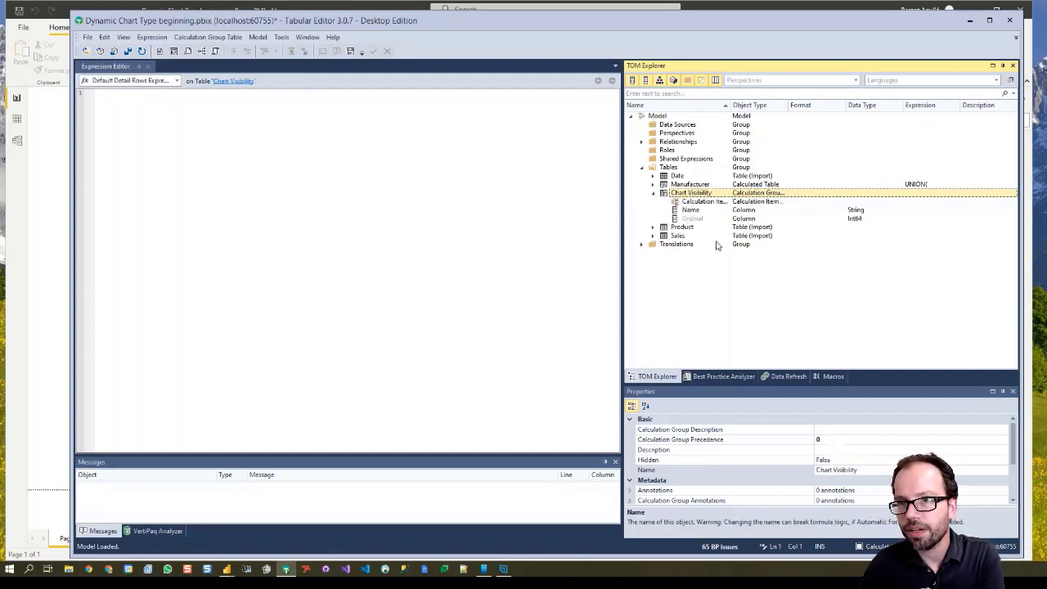
pyautogui.click(691, 210)
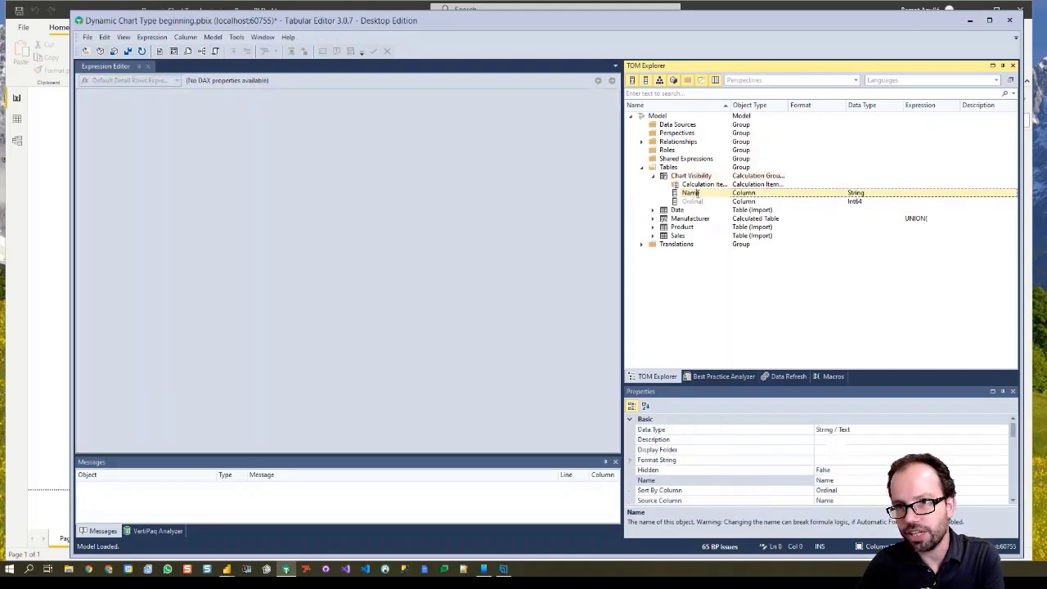
pyautogui.click(697, 193)
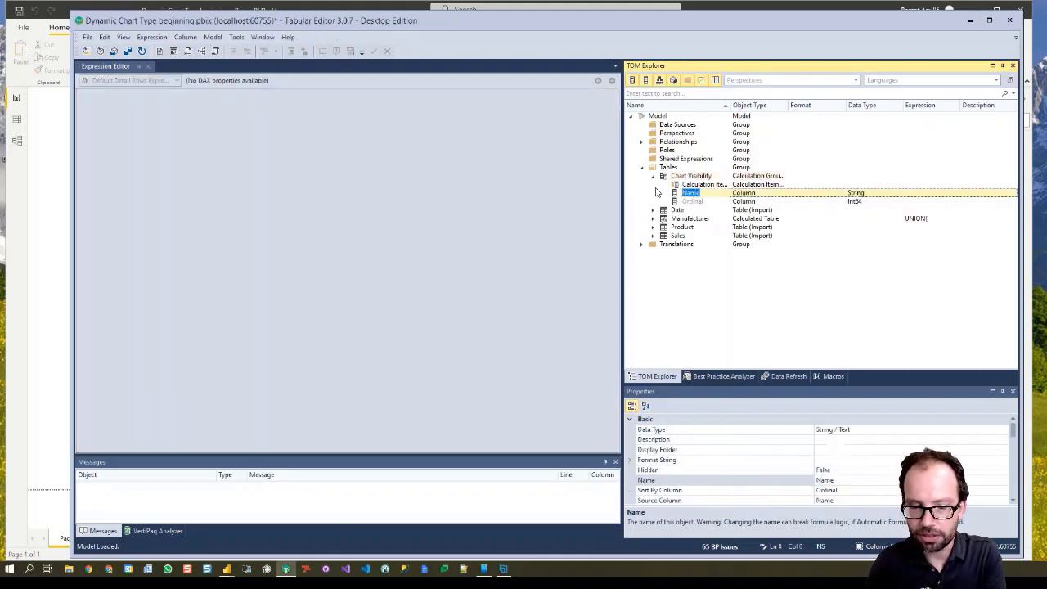
pyautogui.write('Chart')
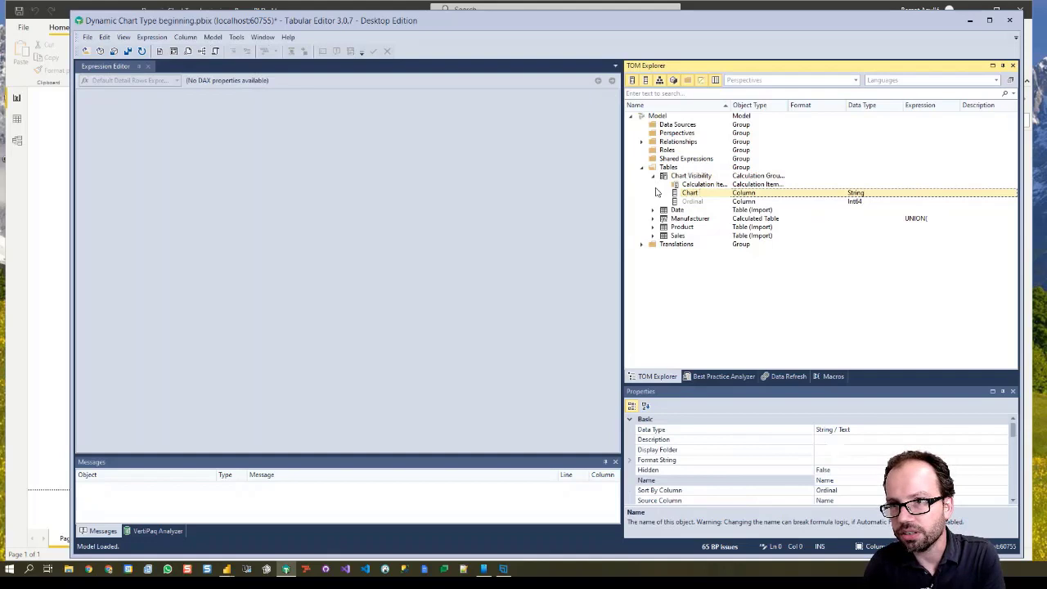
pyautogui.write(' Visibili')
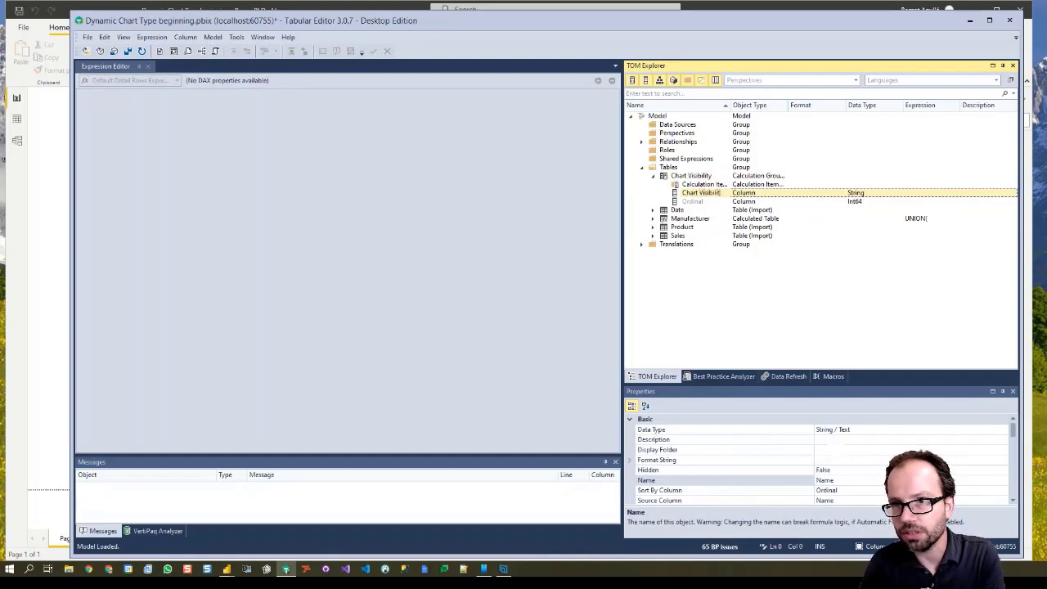
pyautogui.write('ty')
pyautogui.press('Return')
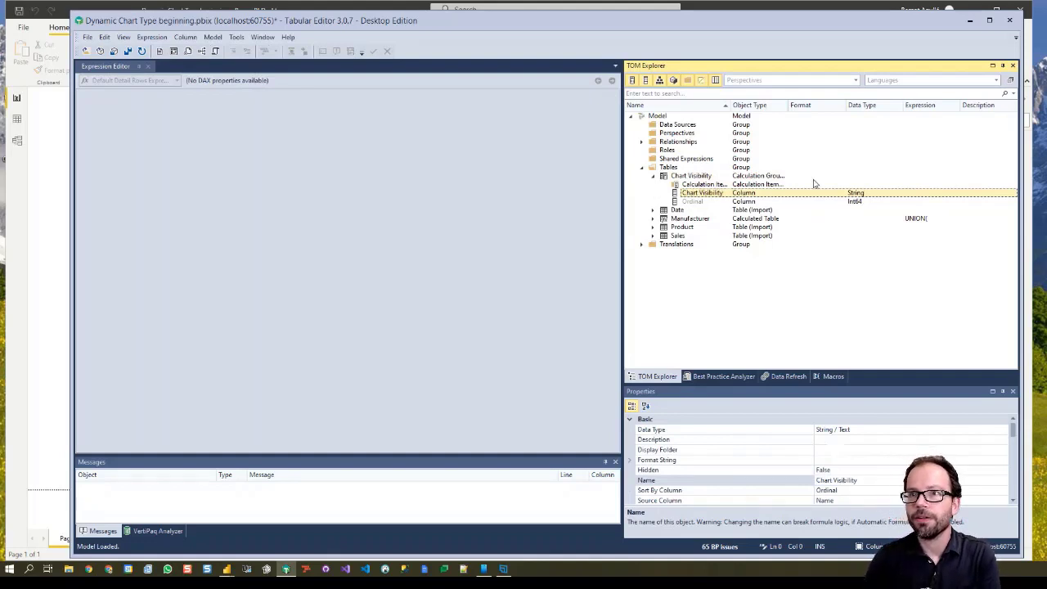
# Step: Create a calculation item named "Pie" in the Chart Visibility calculation group
pyautogui.rightClick(699, 186)
pyautogui.moveTo(773, 194)
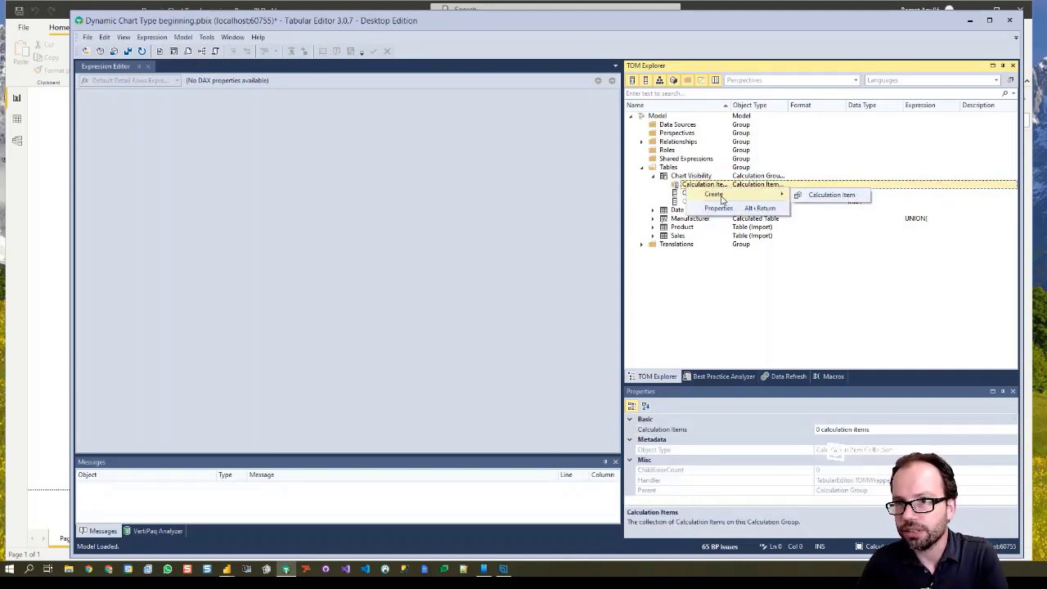
pyautogui.click(827, 195)
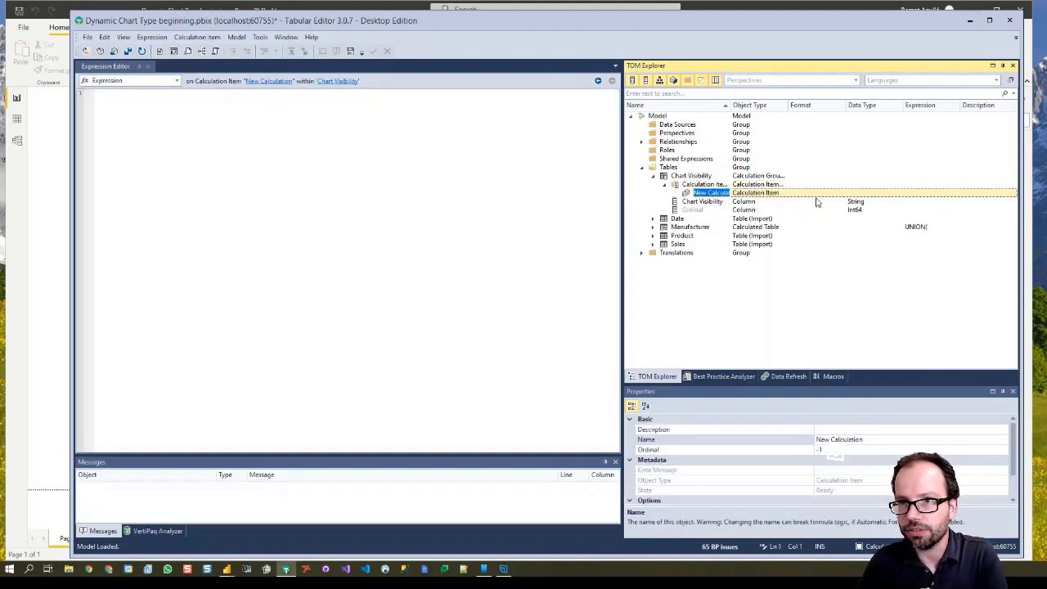
pyautogui.write('P')
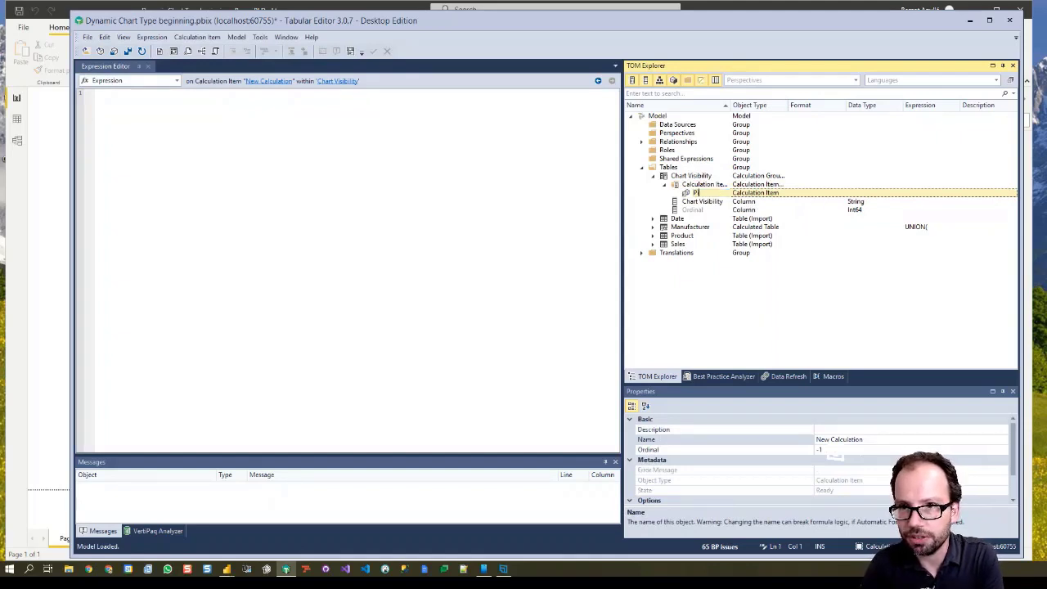
pyautogui.write('ie')
pyautogui.press('Return')
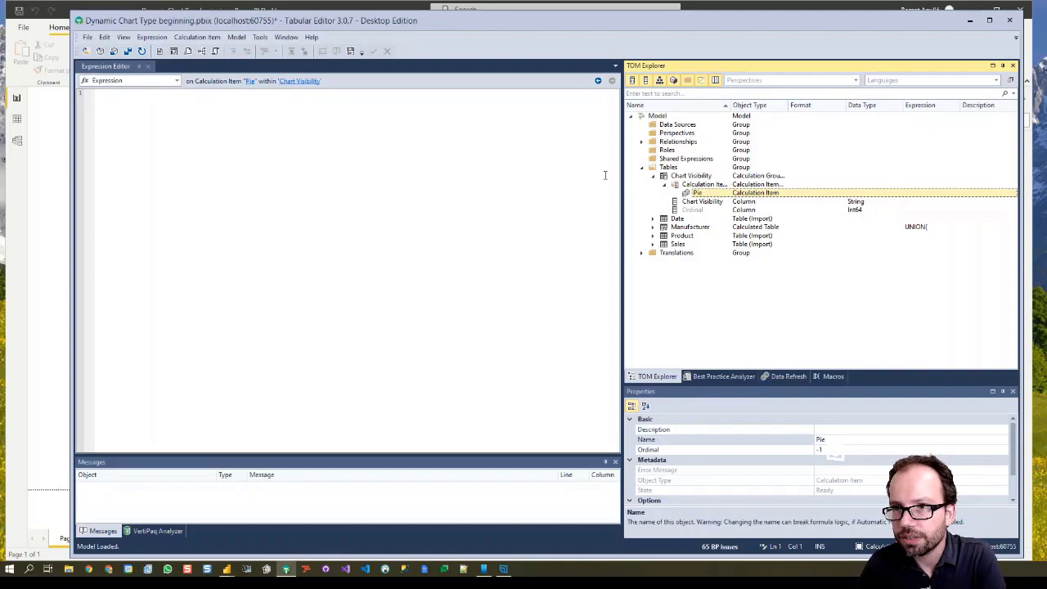
# Step: Create a measure named "Sales Amount Pie" in the Manufacturer table
pyautogui.click(653, 228)
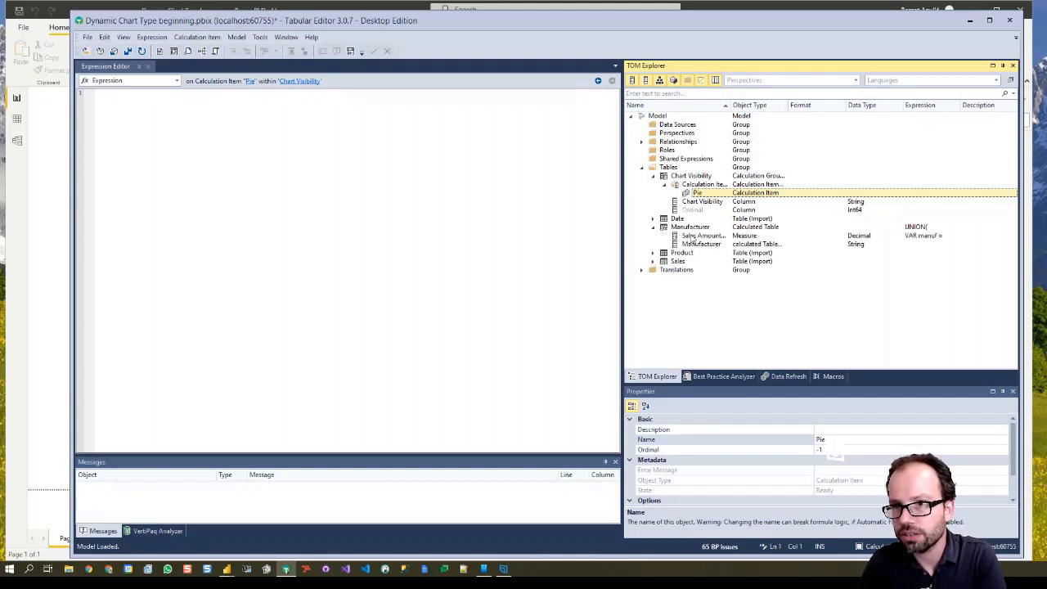
pyautogui.rightClick(687, 229)
pyautogui.moveTo(749, 238)
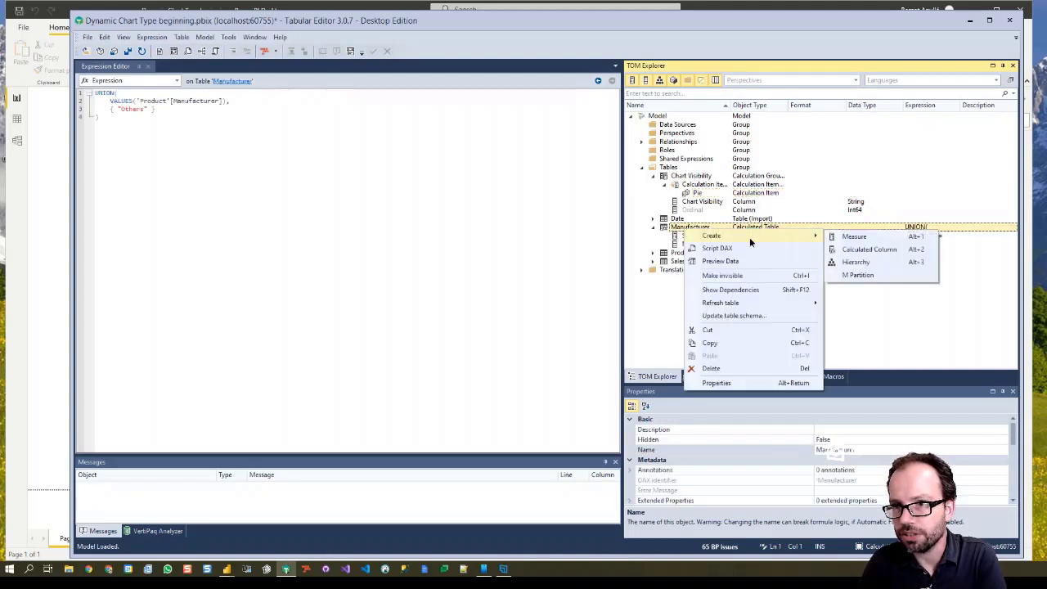
pyautogui.click(869, 239)
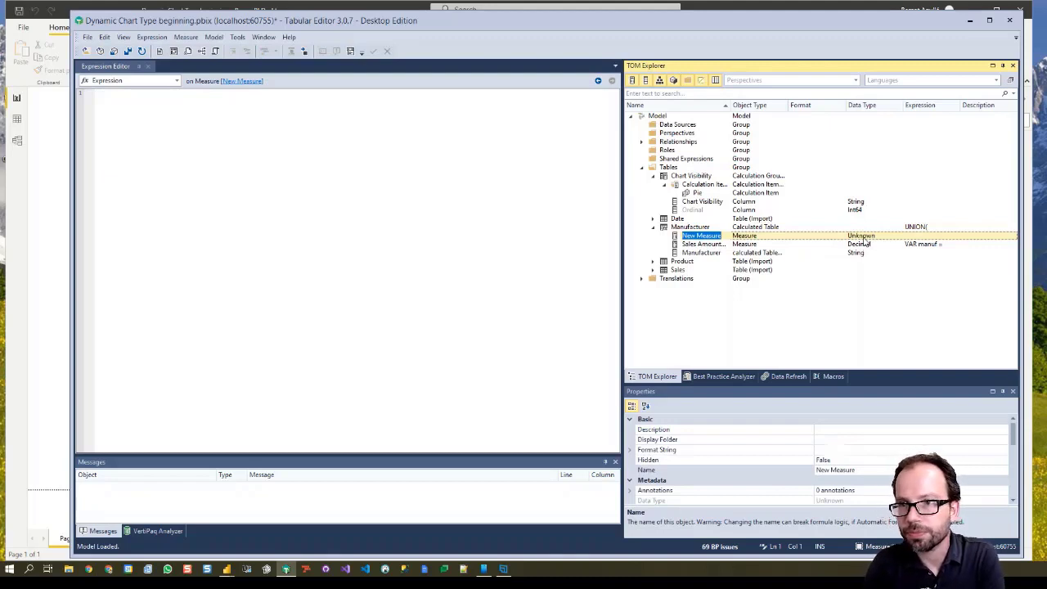
pyautogui.write('Sales')
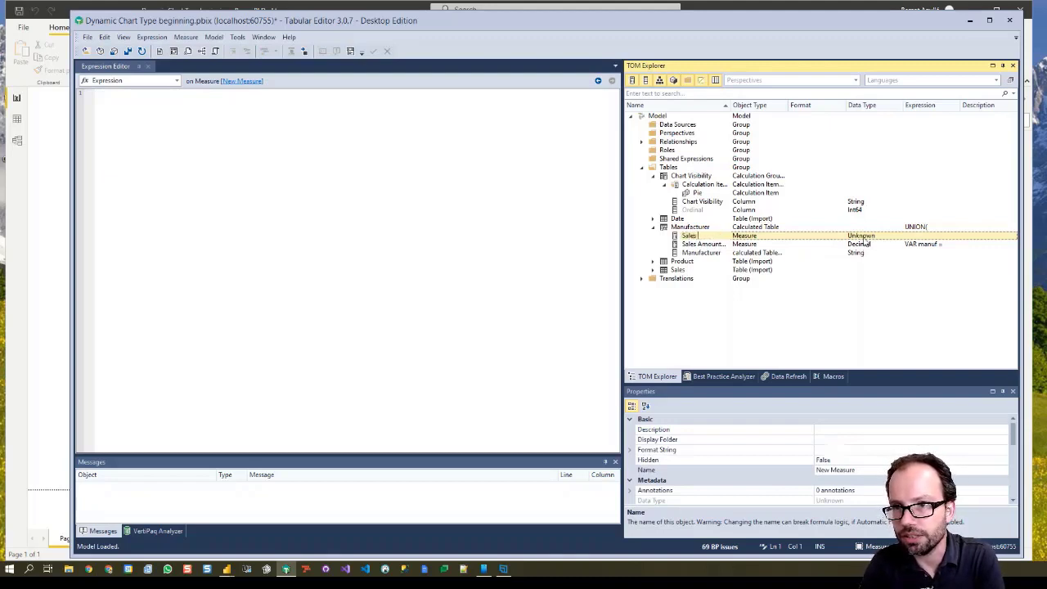
pyautogui.write(' Amount Pie')
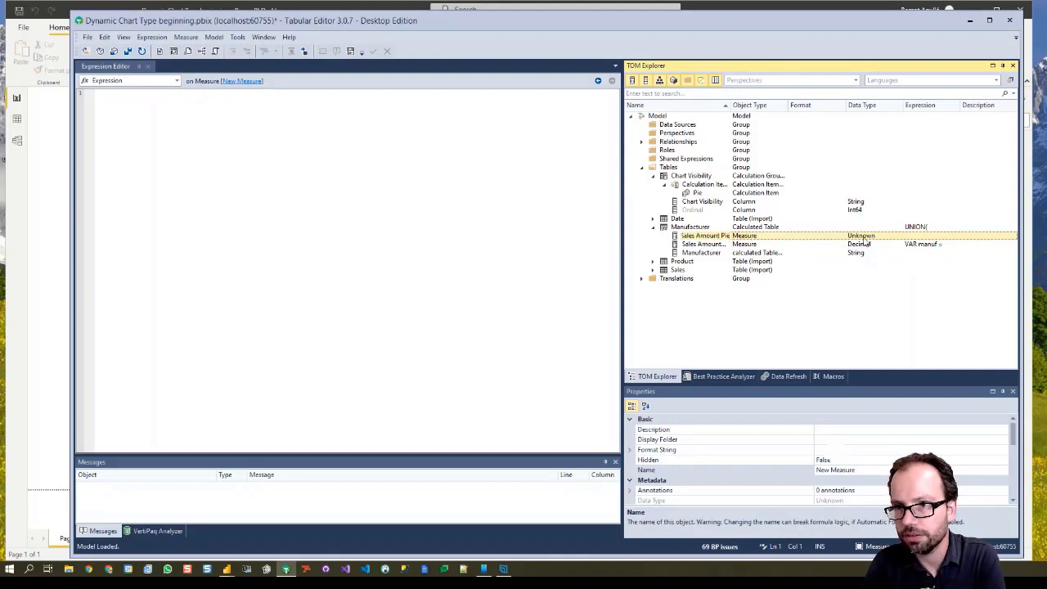
pyautogui.press('Return')
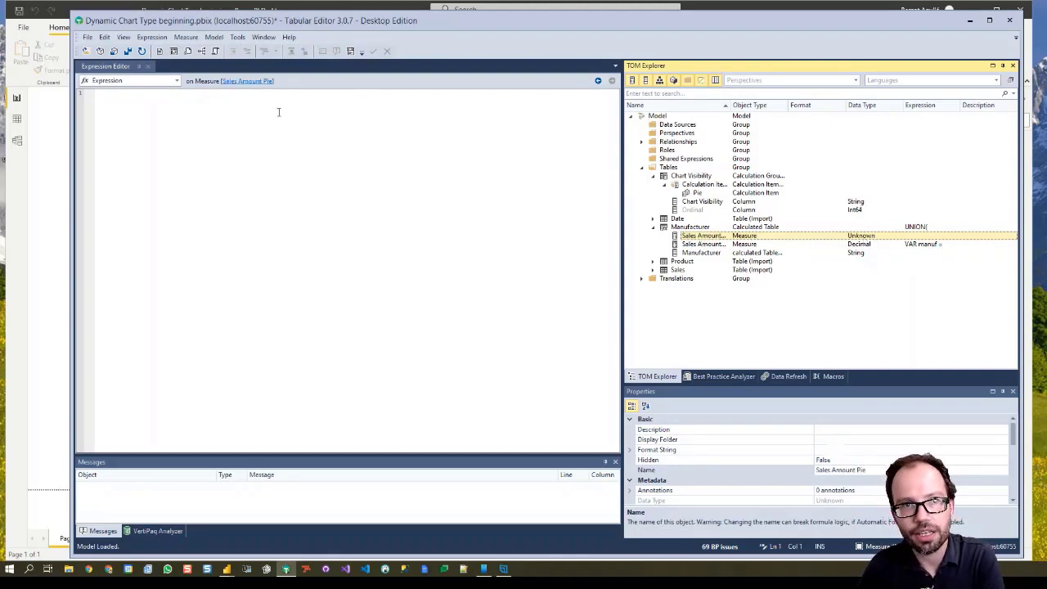
# Step: Set the Sales Amount Pie expression to a reference to the [Sales Amount Manufacturer] measure
pyautogui.click(228, 112)
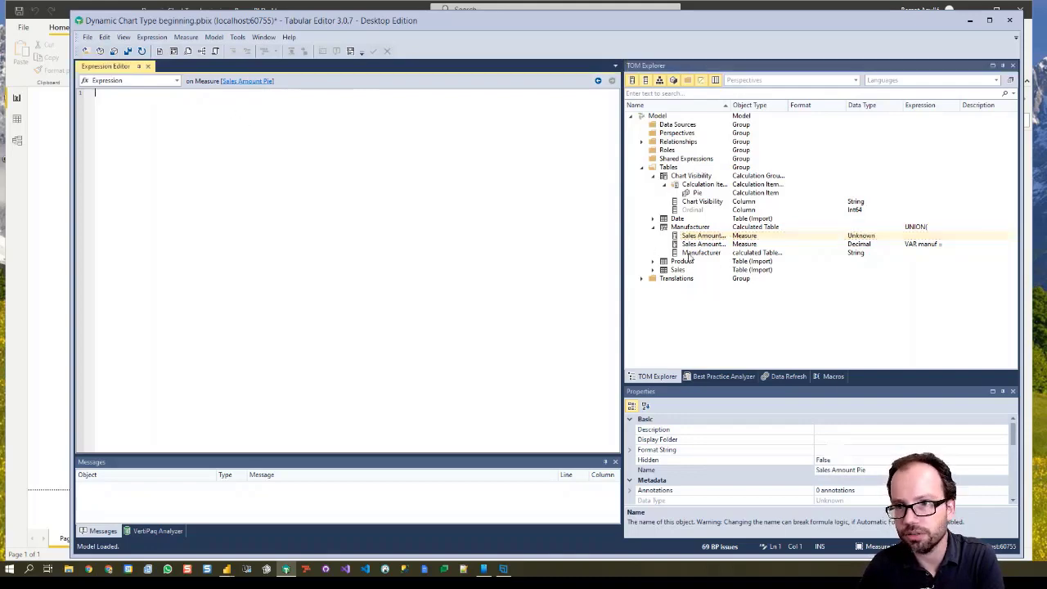
pyautogui.moveTo(691, 244); pyautogui.dragTo(201, 117)
pyautogui.click(147, 126)
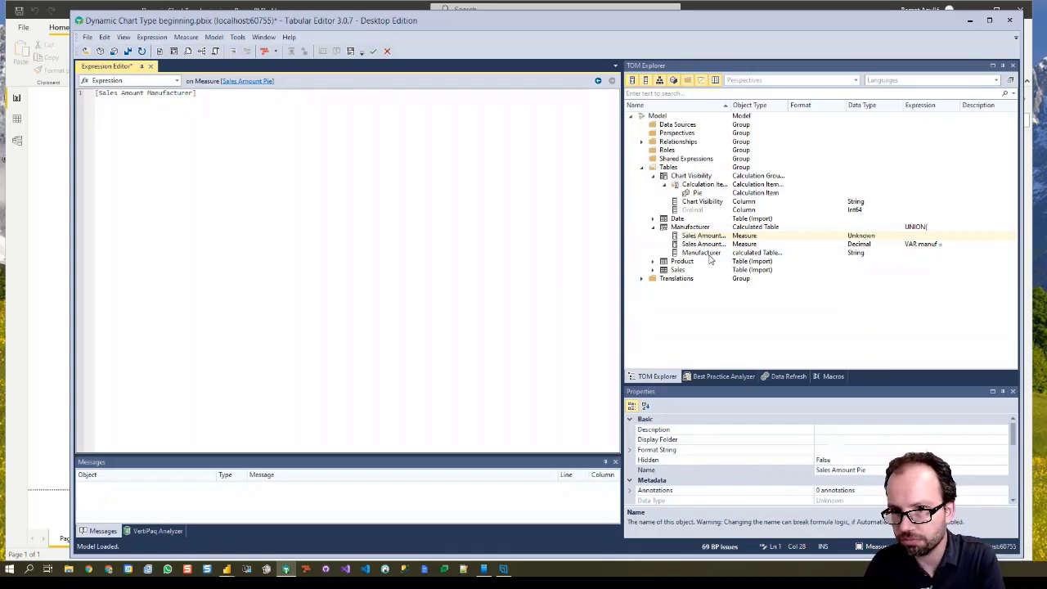
# Step: Widen the Name column of the object tree and make two copies of the Sales Amount Pie measure
pyautogui.click(679, 238)
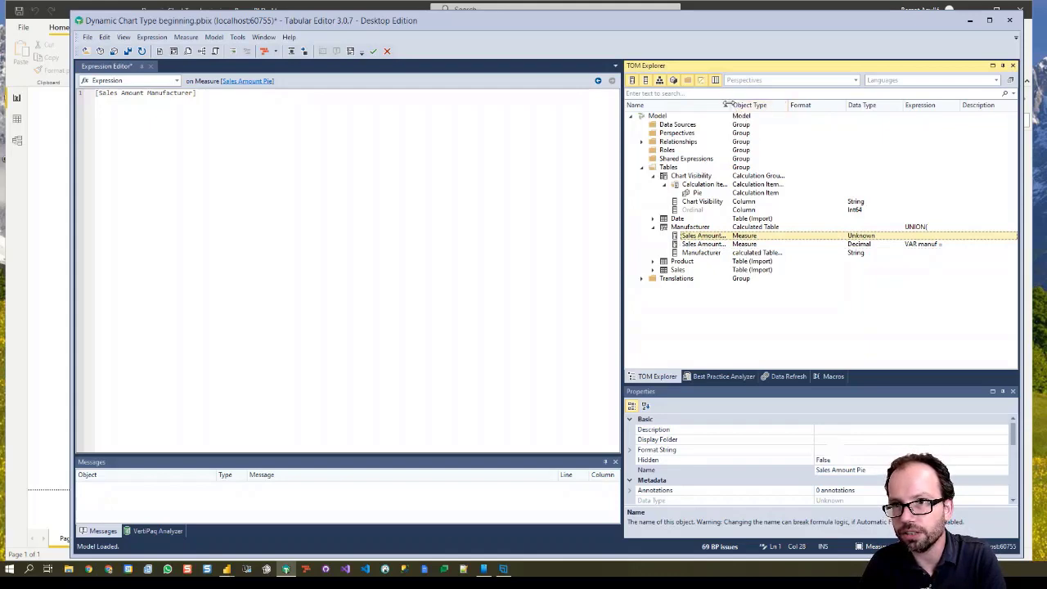
pyautogui.moveTo(731, 104); pyautogui.dragTo(773, 105)
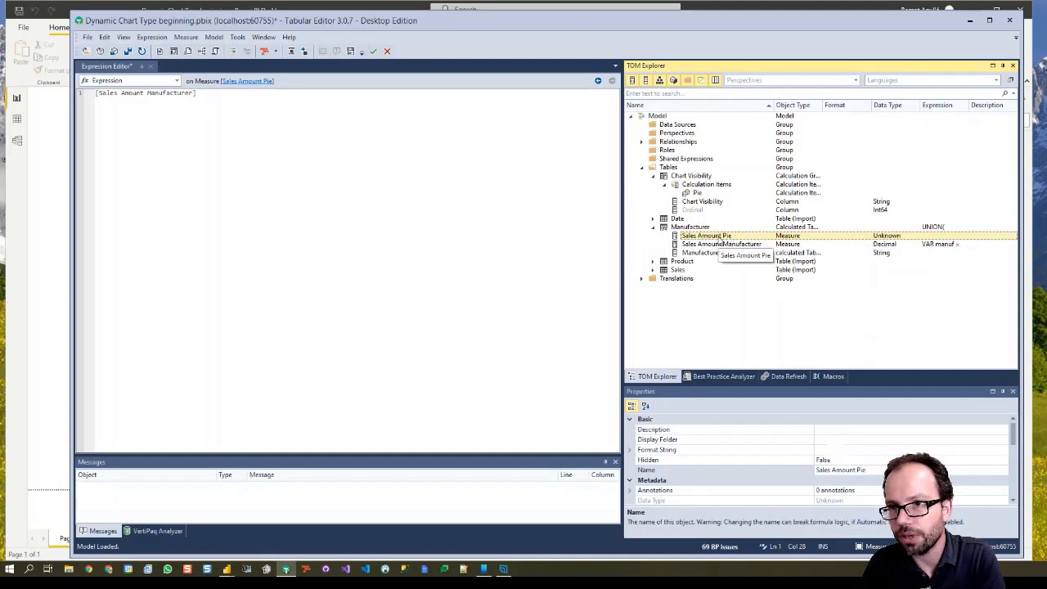
pyautogui.hotkey('ctrl', 'c')
pyautogui.hotkey('ctrl', 'v')
pyautogui.hotkey('ctrl', 'v')
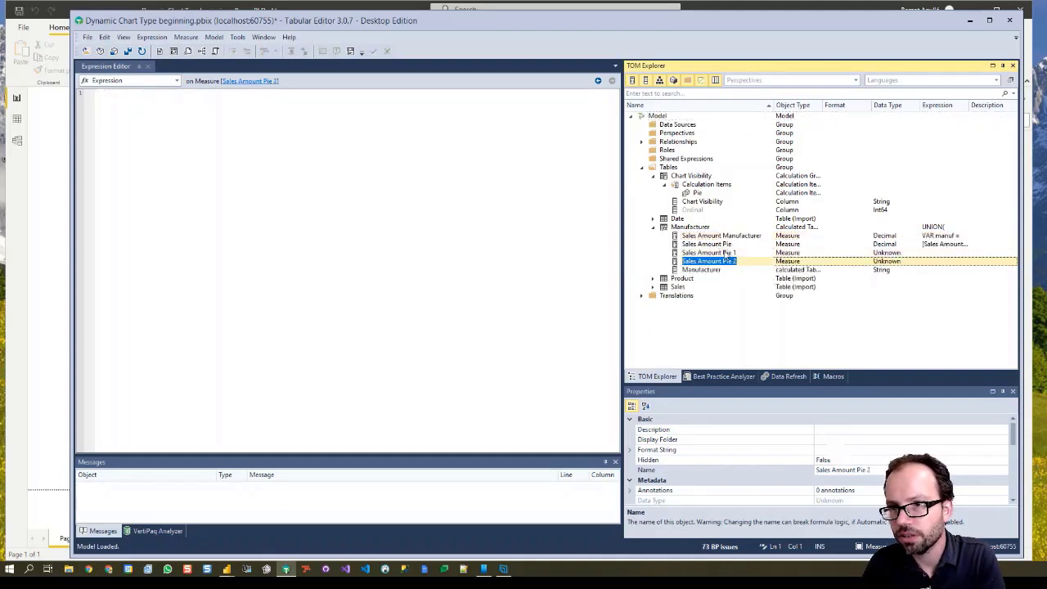
# Step: Rename the first copy of the Sales Amount Pie measure as "Sales Amount Waterfall"
pyautogui.click(738, 255)
pyautogui.press('F2')
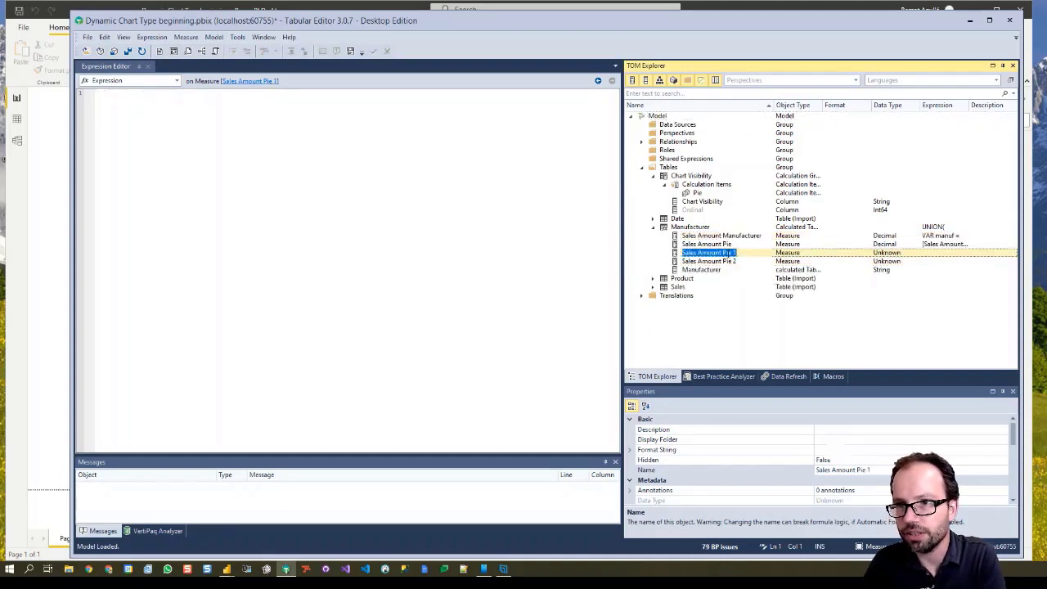
pyautogui.moveTo(723, 252); pyautogui.dragTo(746, 253)
pyautogui.write('Waterfall')
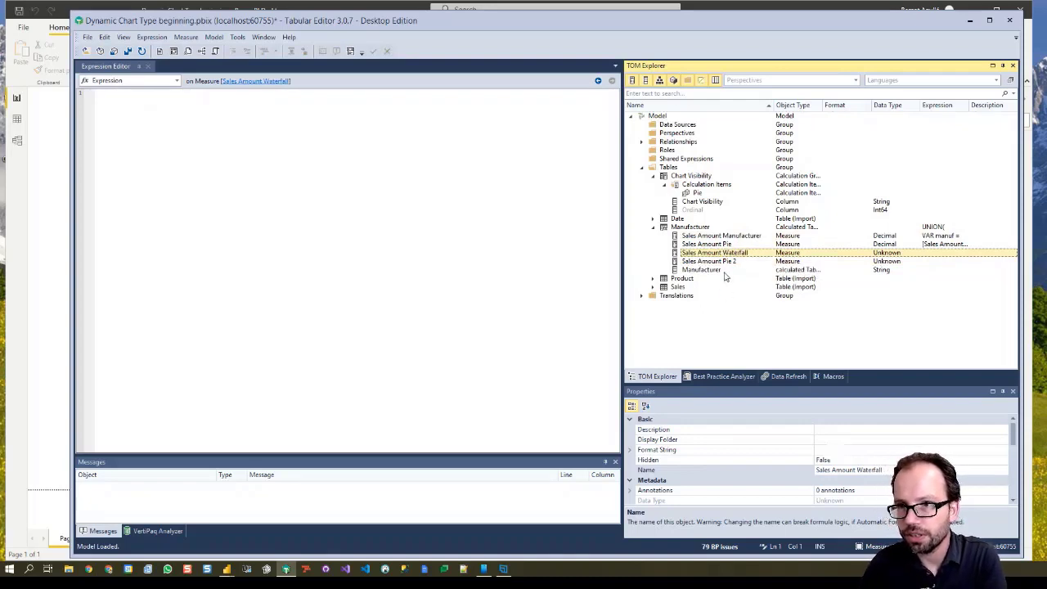
# Step: Rename the remaining copy of the Sales Amount Pie measure as "Sales Amount Table"
pyautogui.click(725, 262)
pyautogui.click(724, 264)
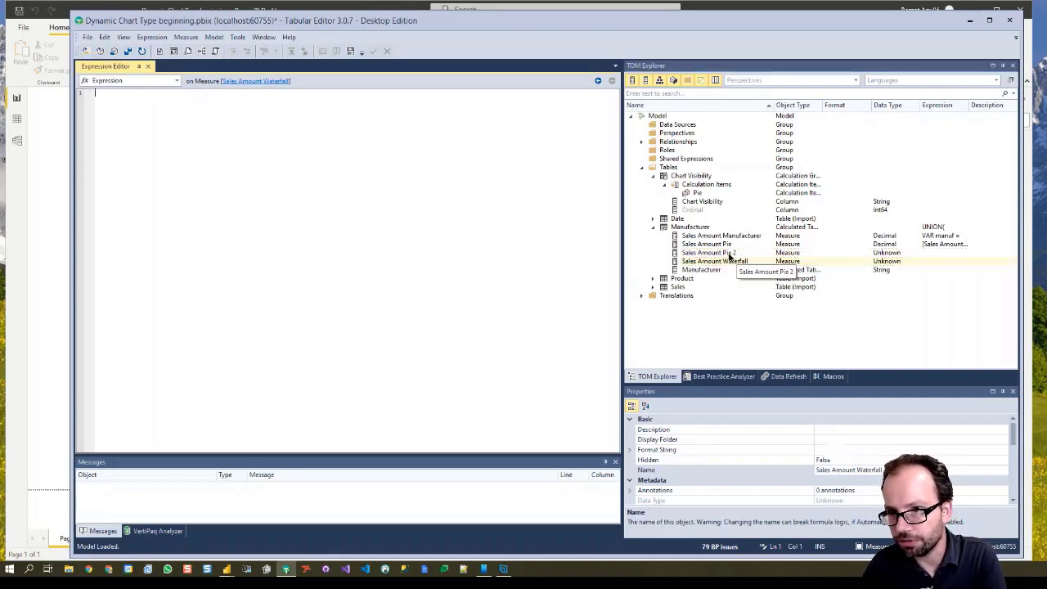
pyautogui.click(728, 254)
pyautogui.moveTo(723, 253); pyautogui.dragTo(741, 253)
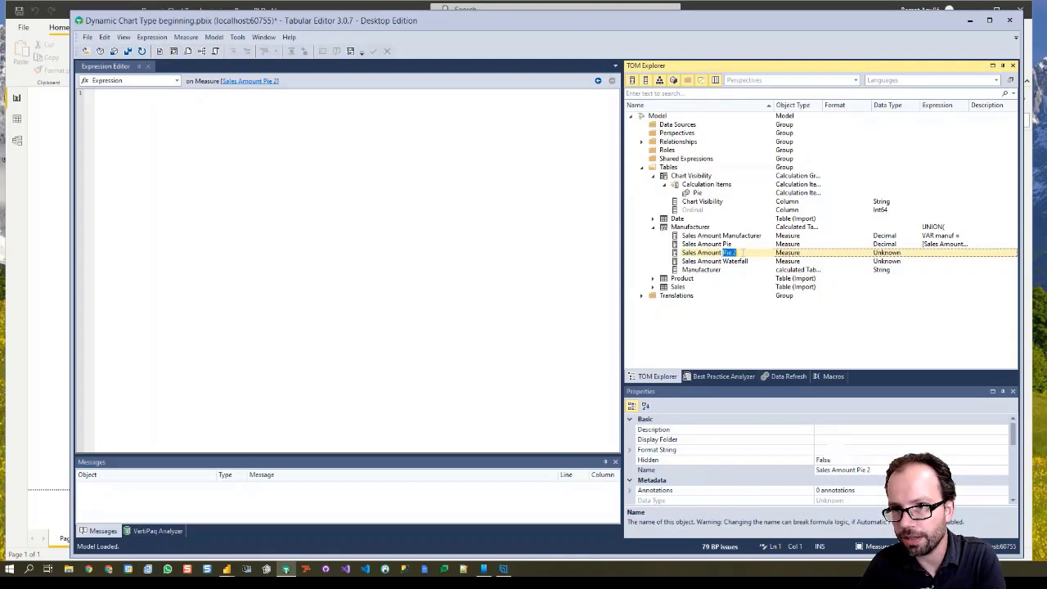
pyautogui.write('Tabl')
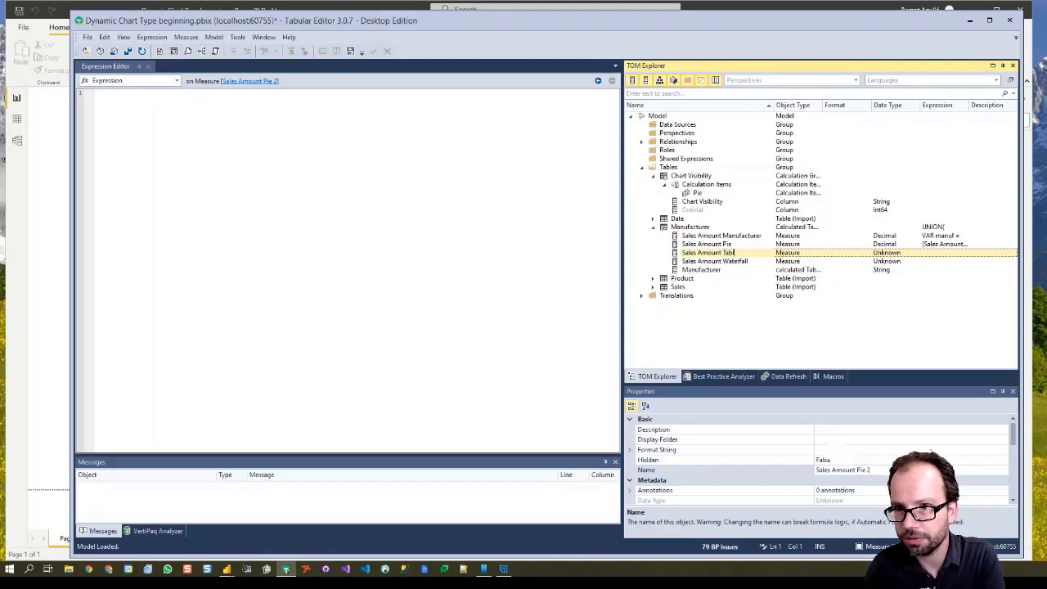
pyautogui.write('e')
pyautogui.press('Return')
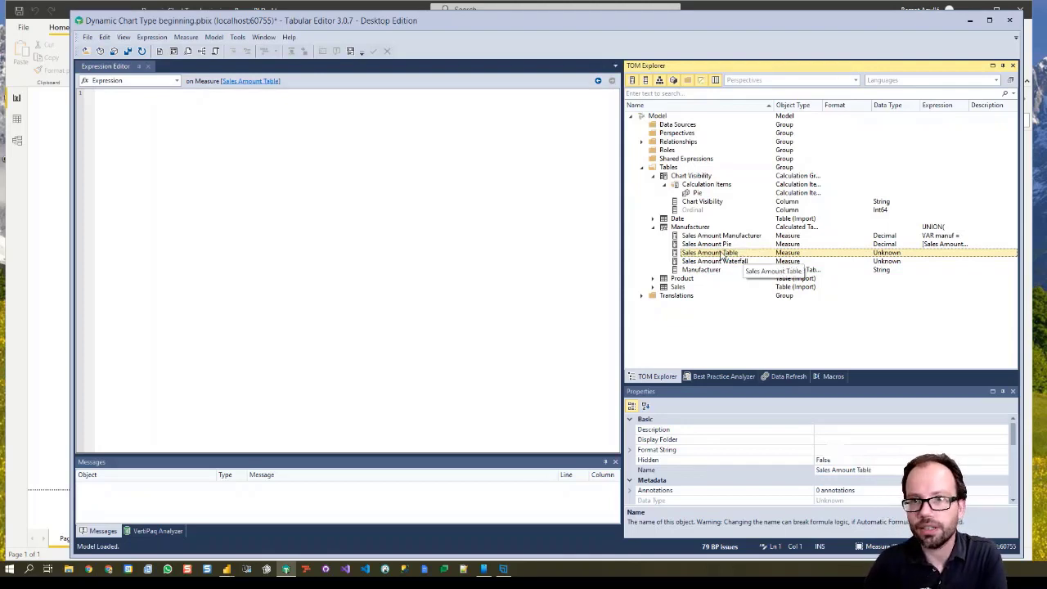
# Step: Check the expressions of the three chart measures and set Sales Amount Table to a reference to [Sales Amount Manufacturer]
pyautogui.doubleClick(702, 256)
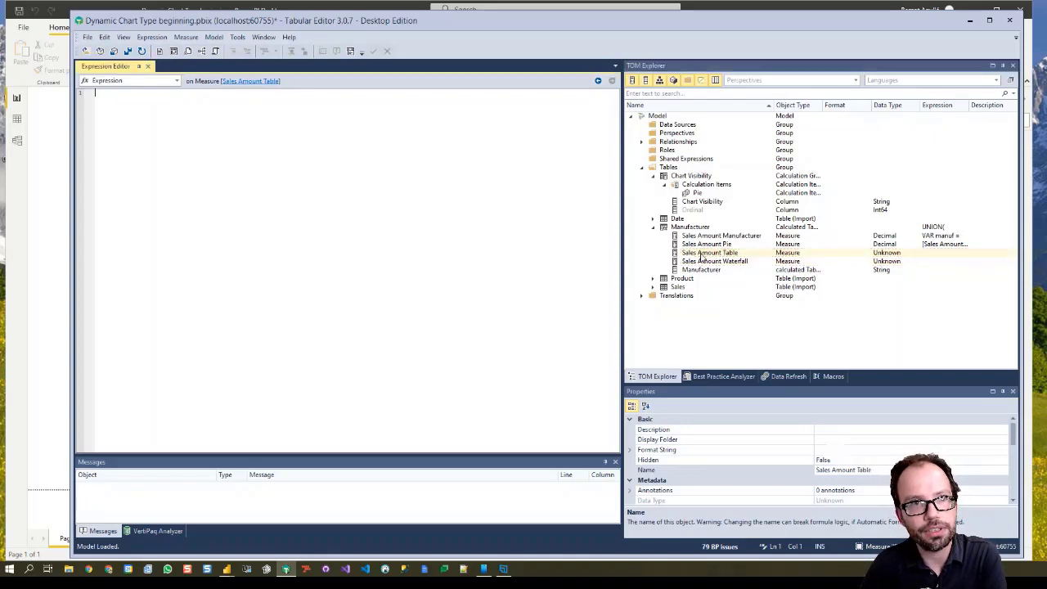
pyautogui.doubleClick(705, 261)
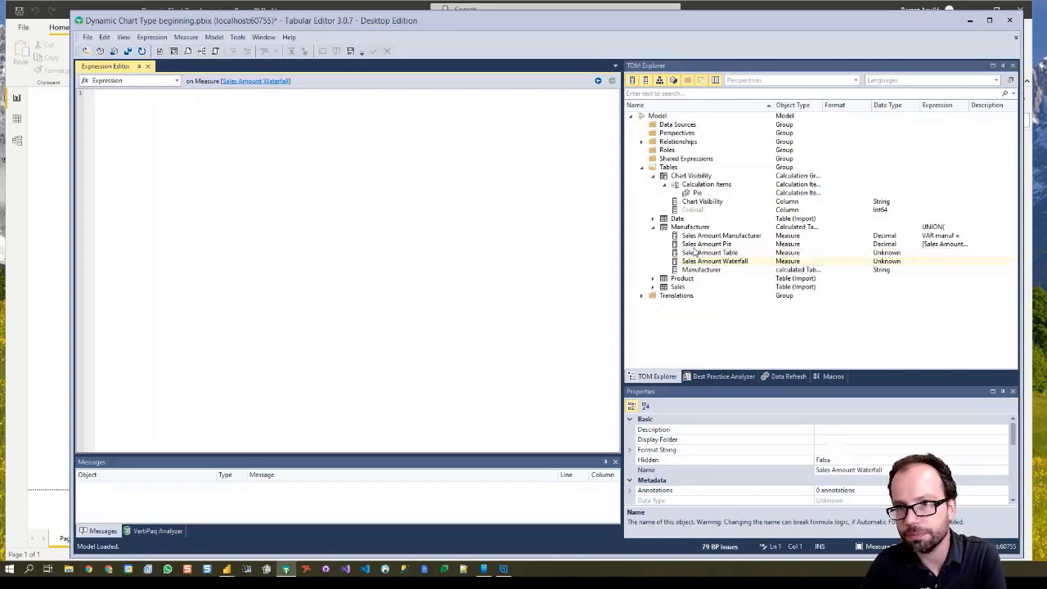
pyautogui.doubleClick(692, 247)
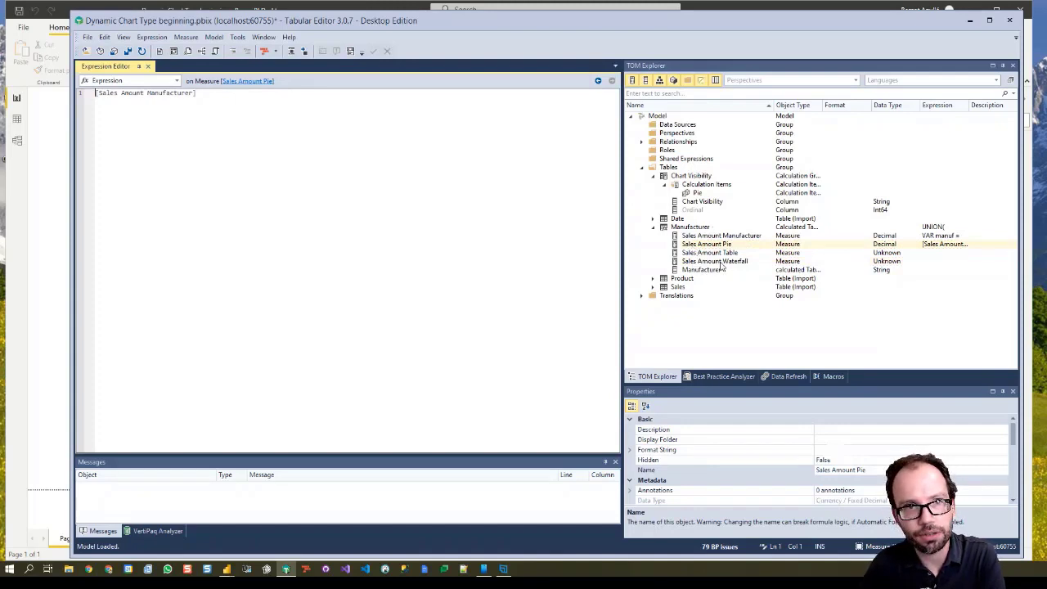
pyautogui.click(708, 254)
pyautogui.click(709, 255)
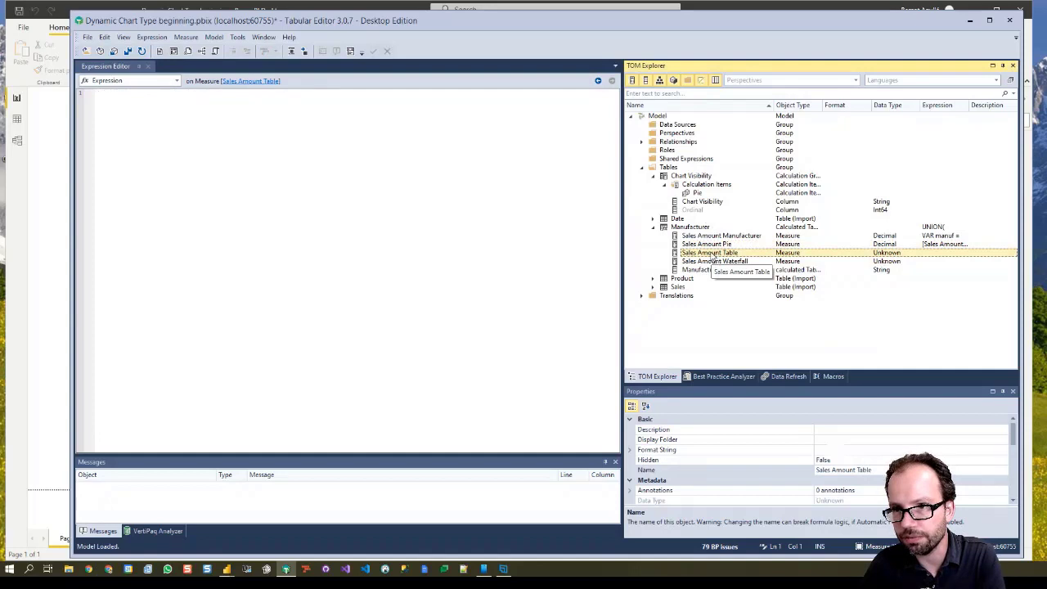
pyautogui.moveTo(292, 146); pyautogui.dragTo(289, 137)
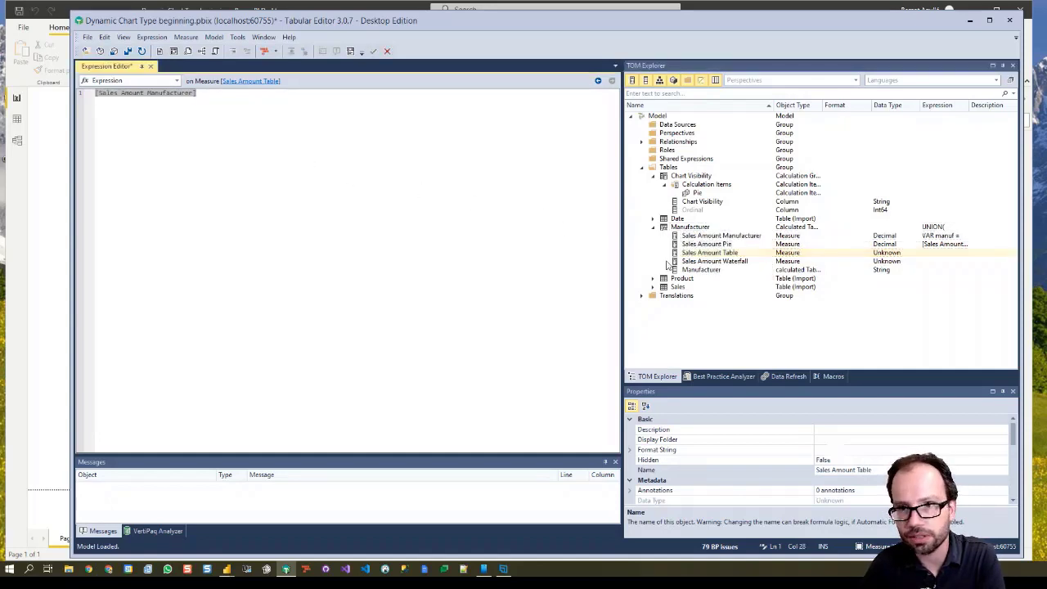
# Step: Set the Sales Amount Waterfall expression to a reference to [Sales Amount Manufacturer] and accept the change
pyautogui.click(695, 261)
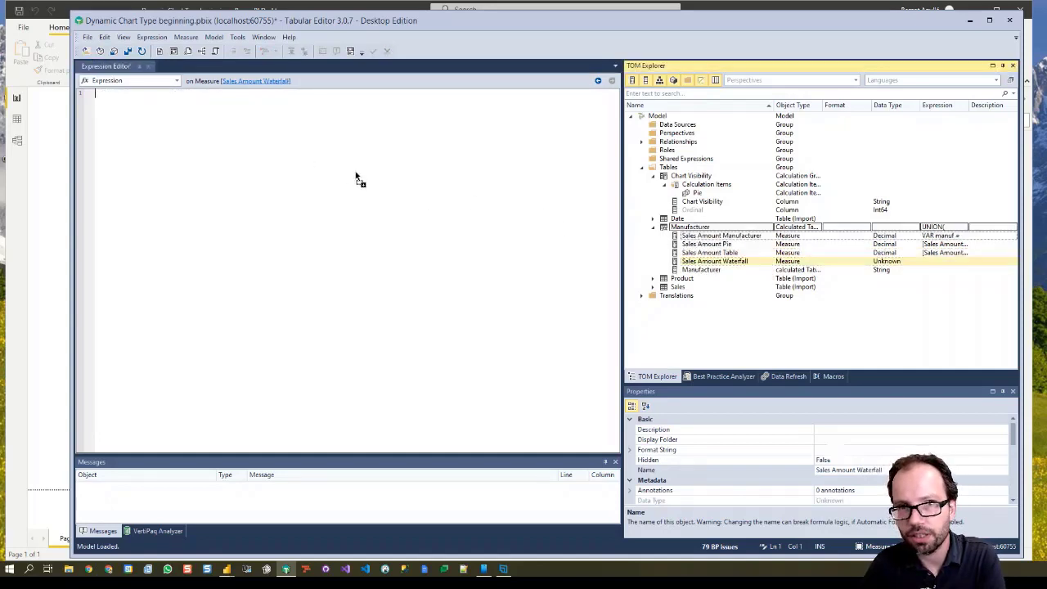
pyautogui.click(355, 178)
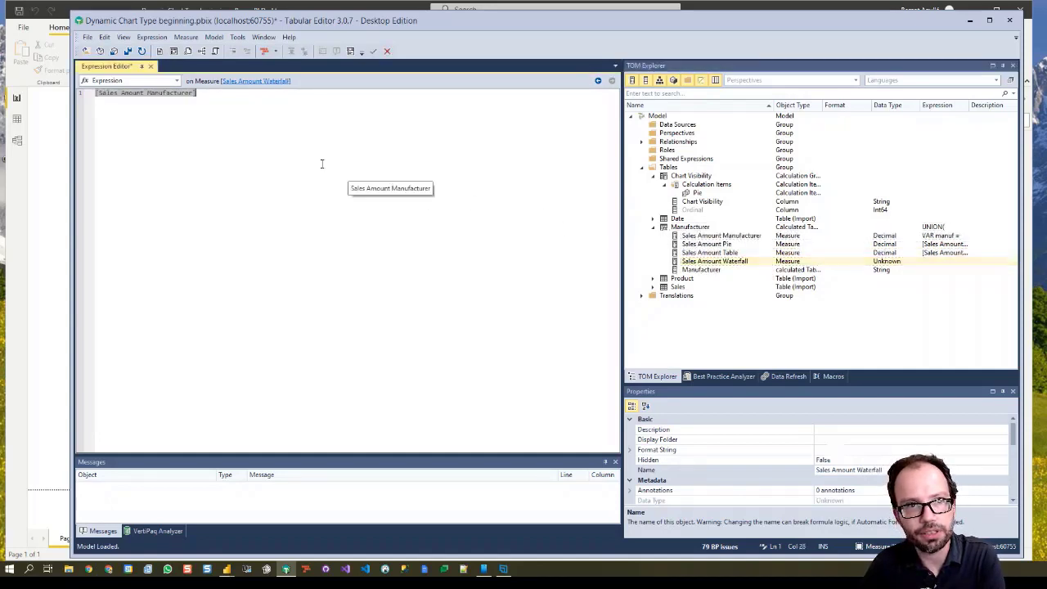
pyautogui.click(373, 50)
pyautogui.click(736, 254)
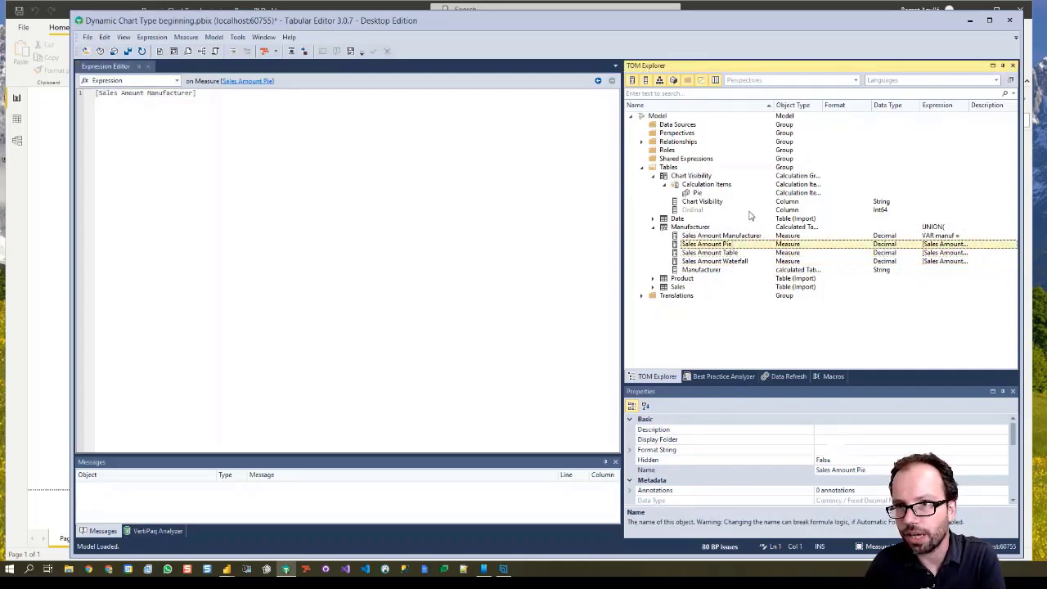
# Step: Start the Pie calculation item's expression with a variable named numManuf that is assigned a COUNTROWS function
pyautogui.click(694, 193)
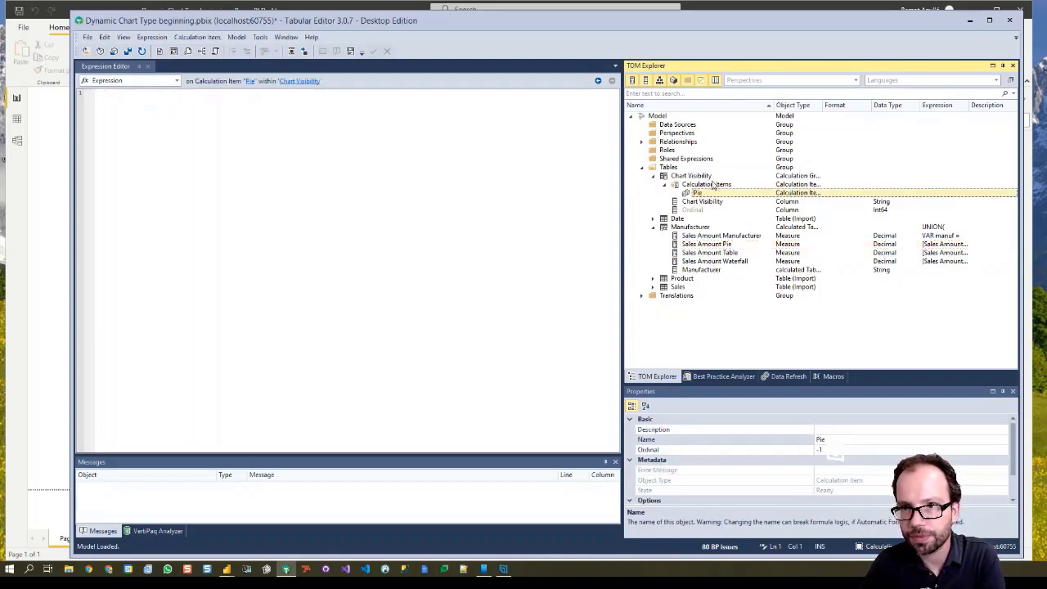
pyautogui.click(233, 157)
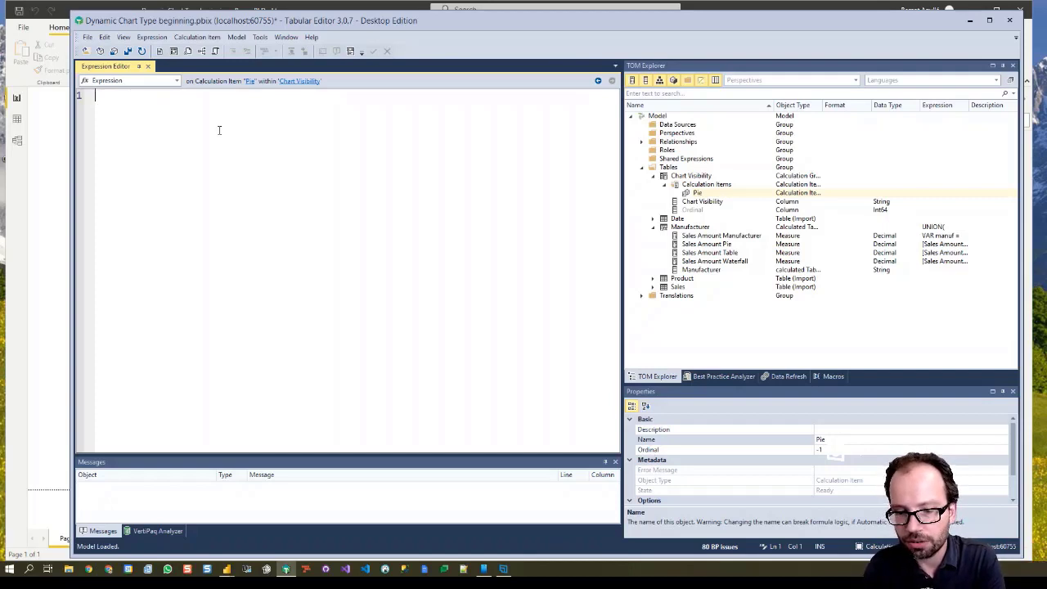
pyautogui.write('VAR ')
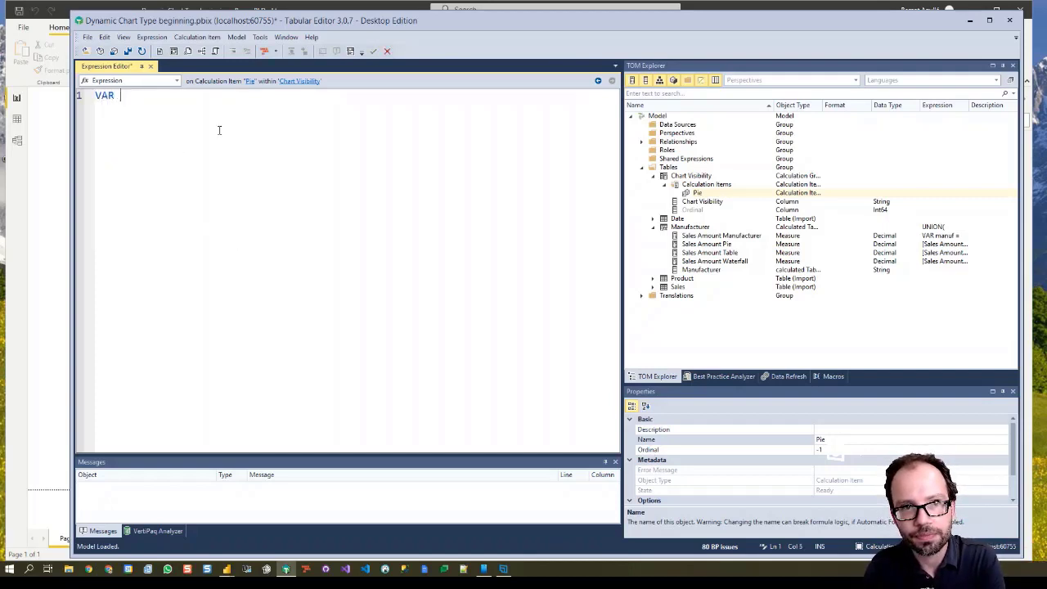
pyautogui.write('nu')
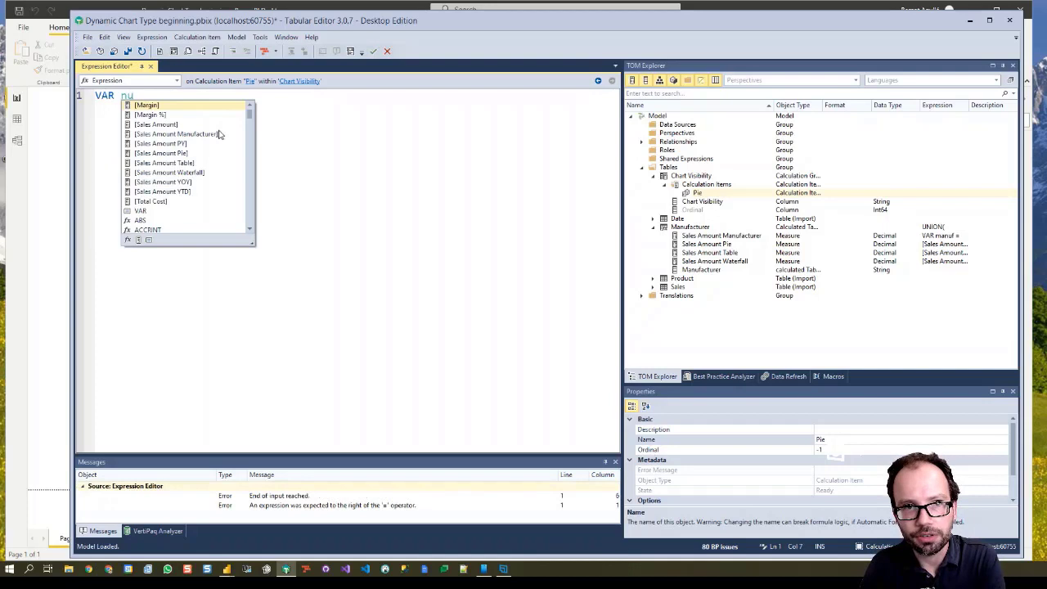
pyautogui.press('Escape')
pyautogui.write('mManuf')
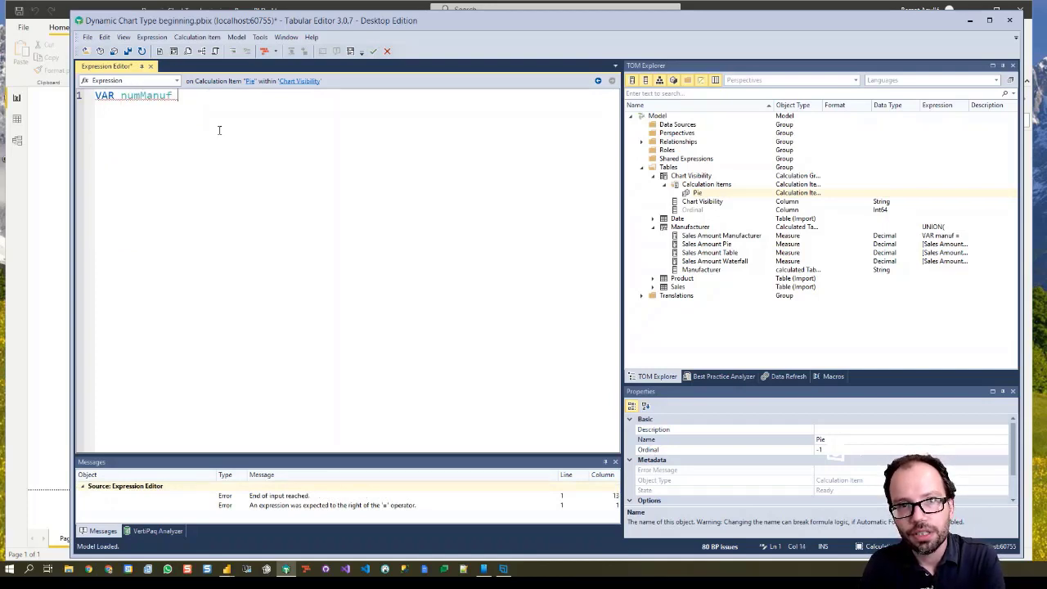
pyautogui.write(' = ')
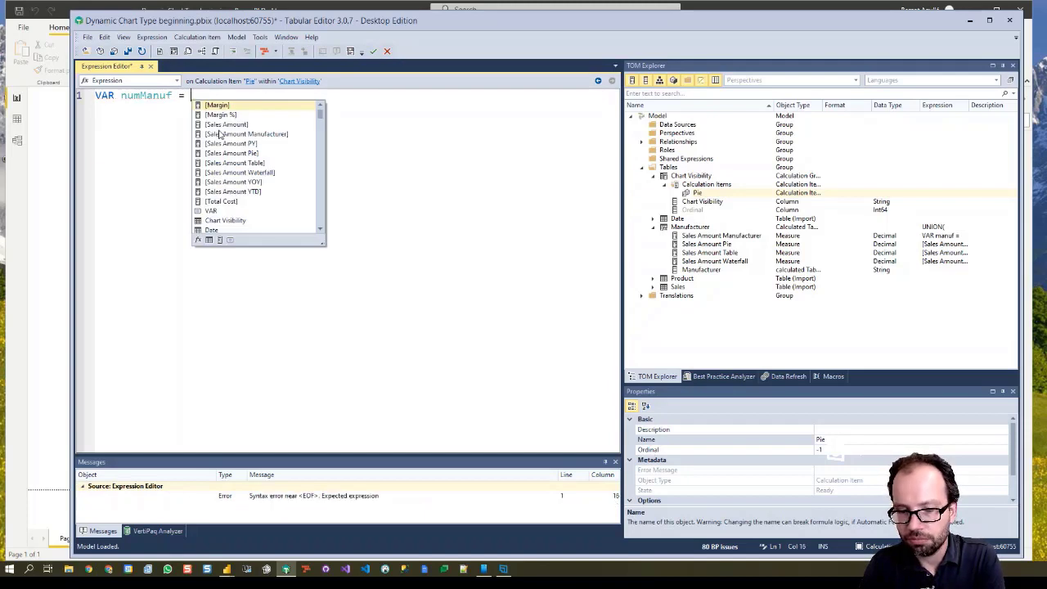
pyautogui.write('COUNTROW')
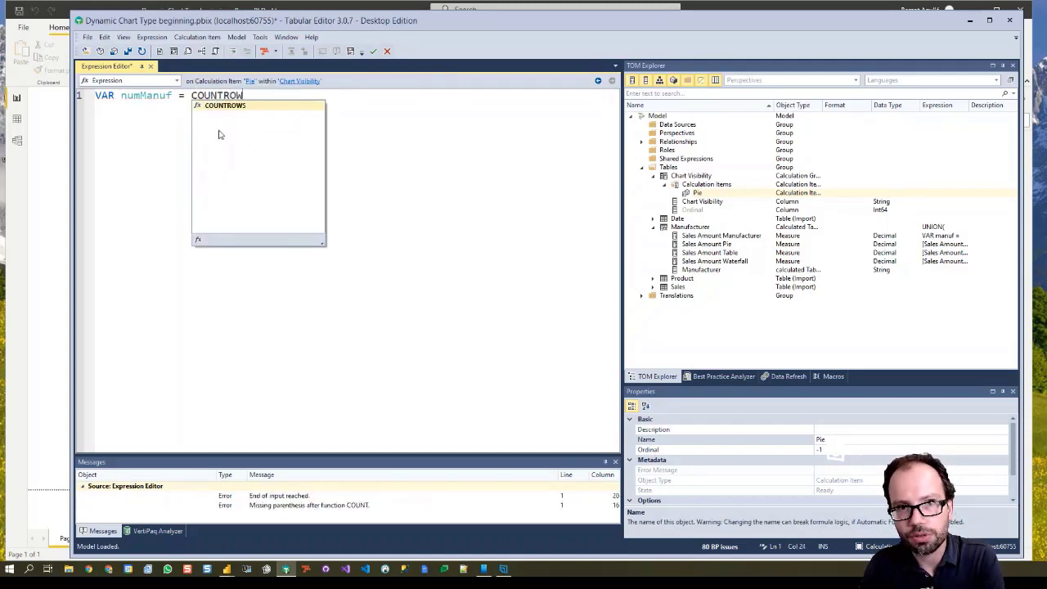
pyautogui.write('S(')
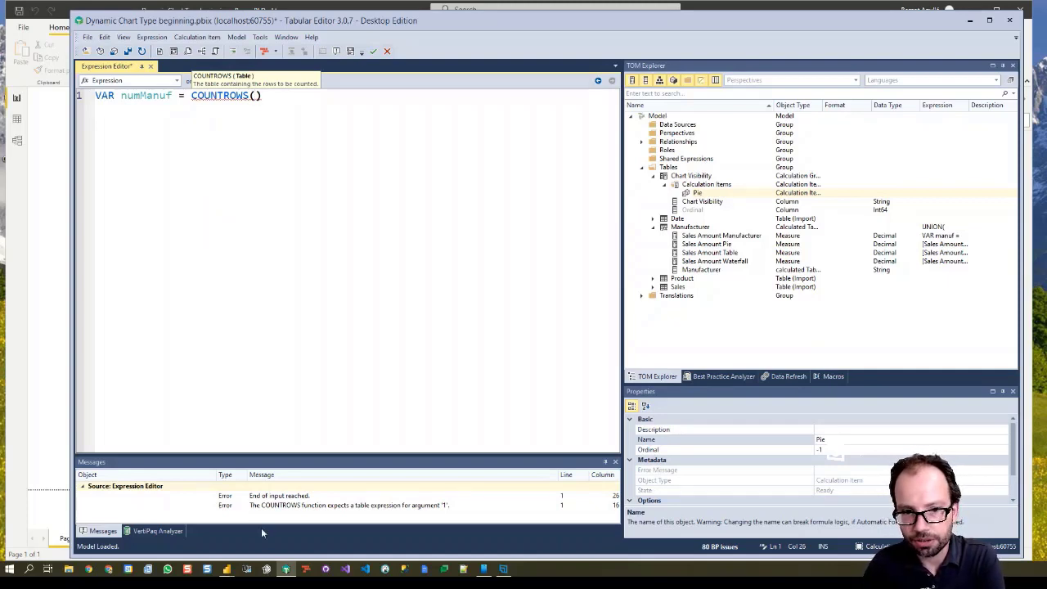
# Step: Launch another instance of Tabular Editor 3 while keeping the current model open
pyautogui.click(287, 570)
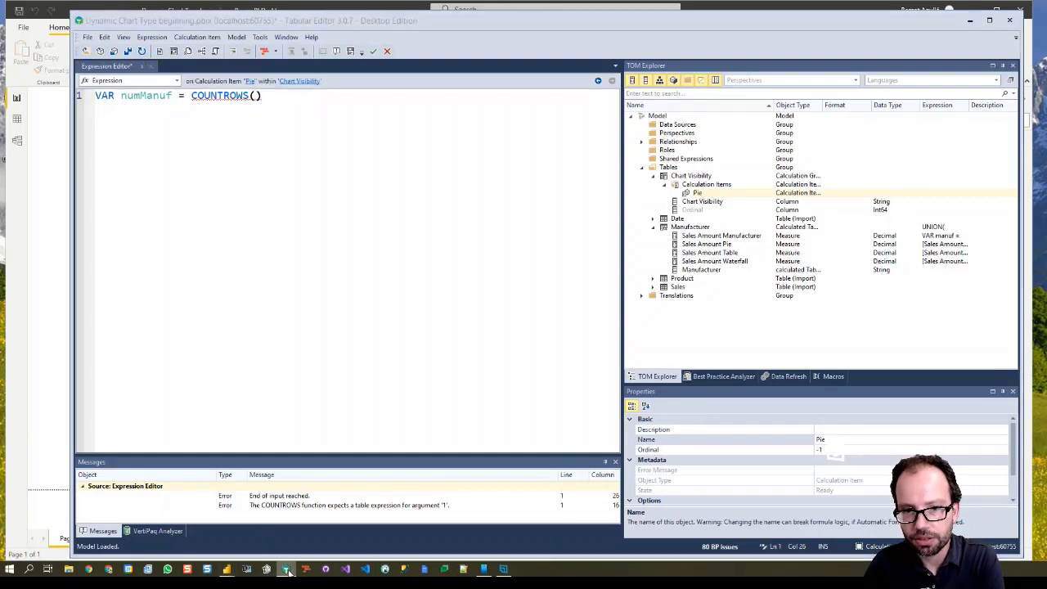
pyautogui.rightClick(286, 570)
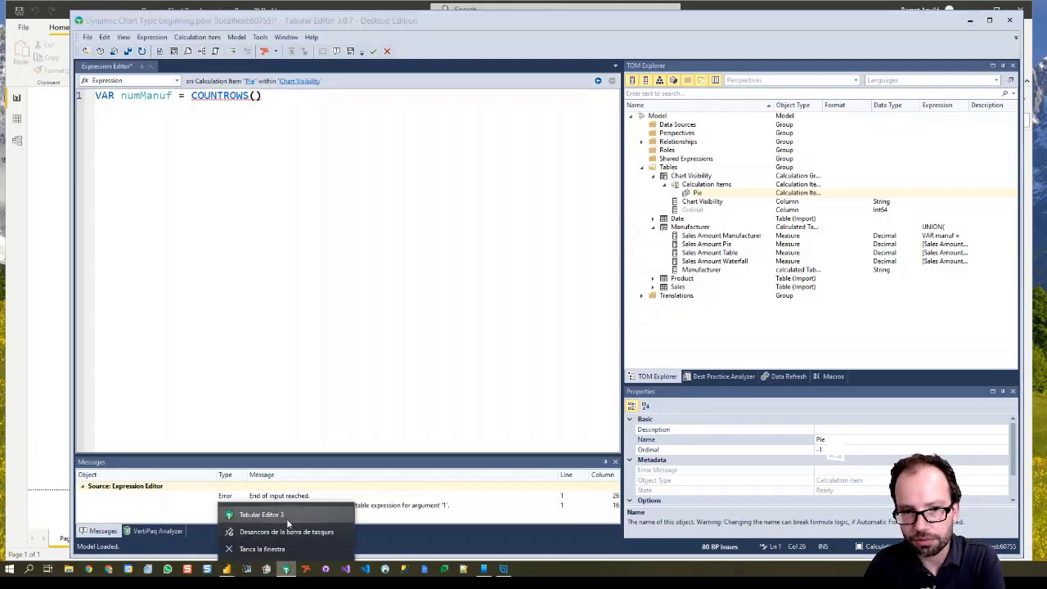
pyautogui.click(286, 518)
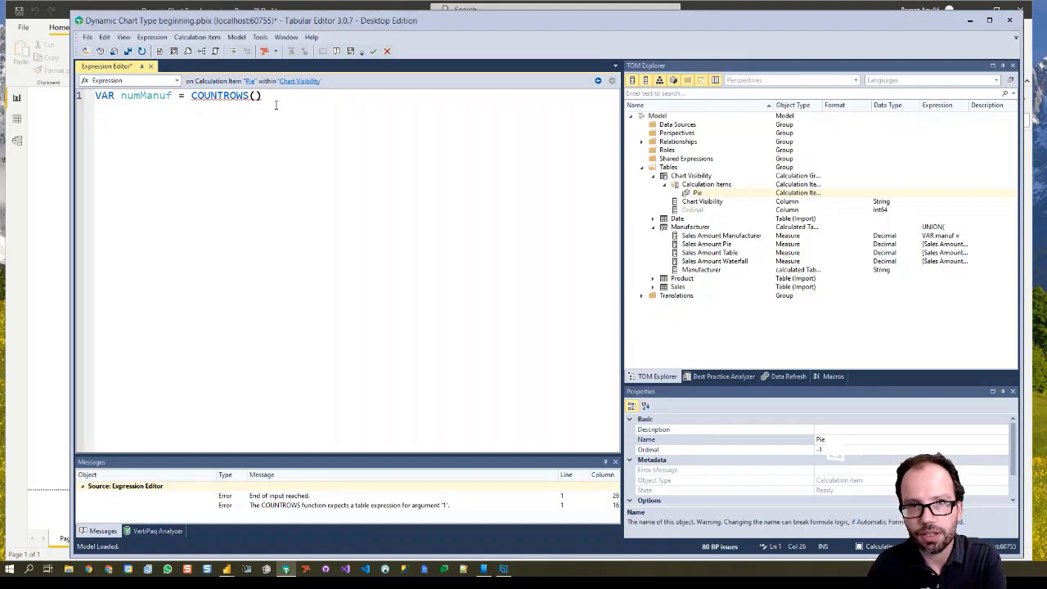
# Step: Complete the numManuf variable by counting the rows of VALUES('Product'[Manufacturer])
pyautogui.write('VALUES(')
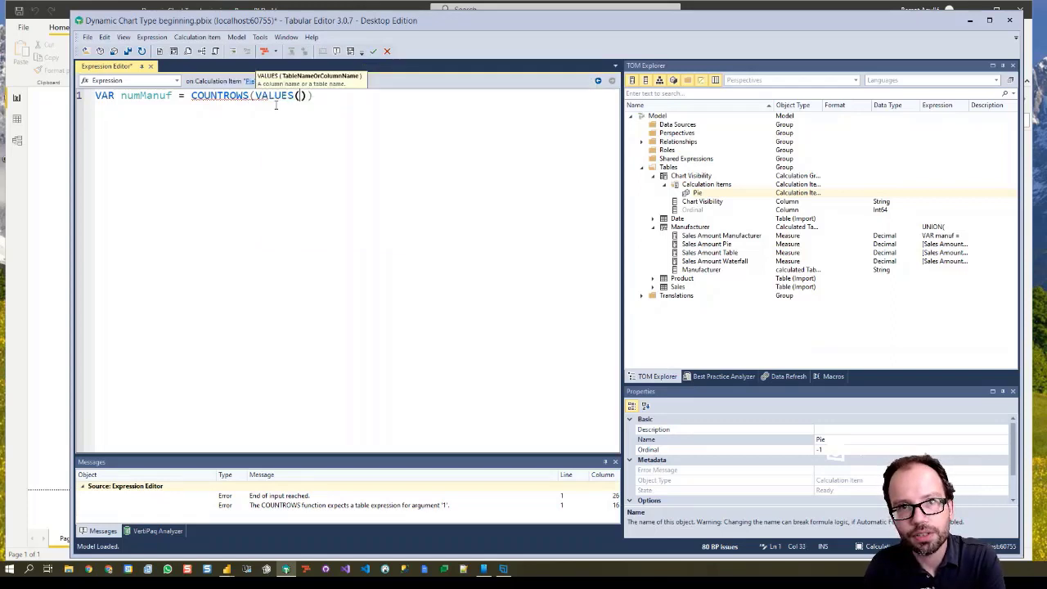
pyautogui.write('M')
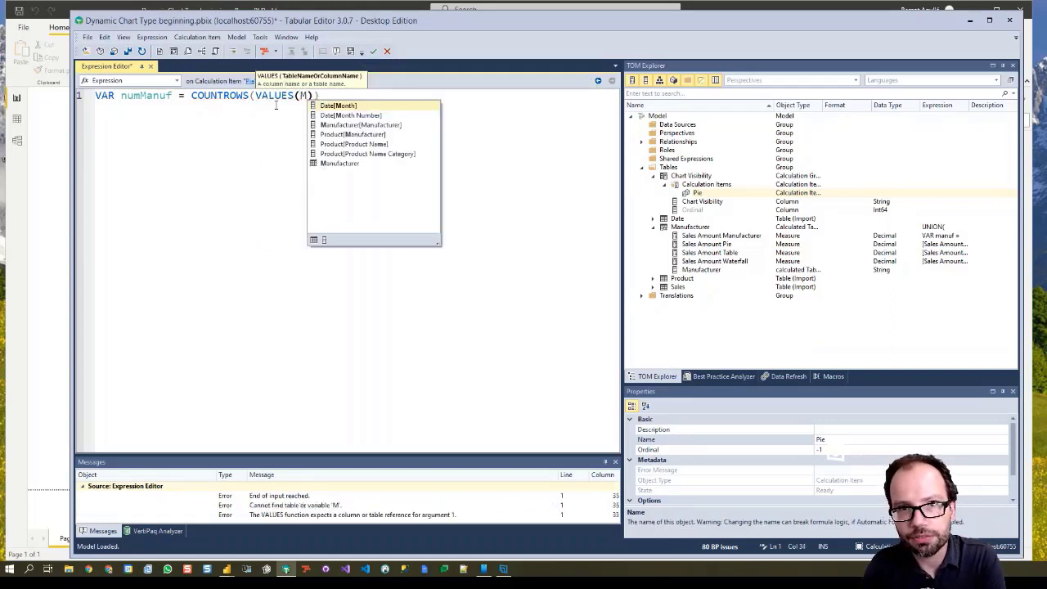
pyautogui.press('Down')
pyautogui.press('Down')
pyautogui.press('Down')
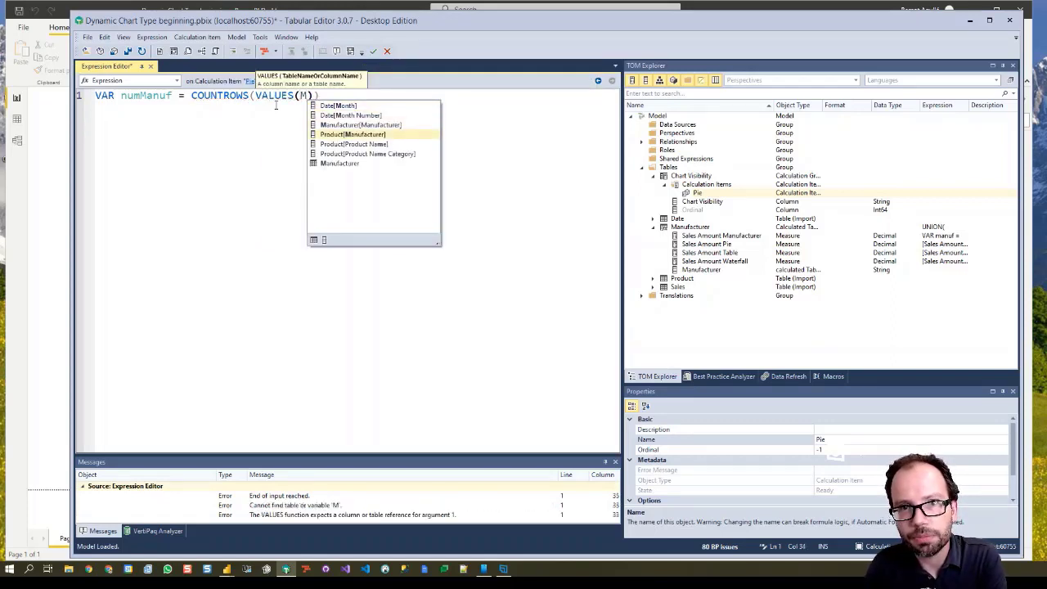
pyautogui.press('Tab')
pyautogui.write(')')
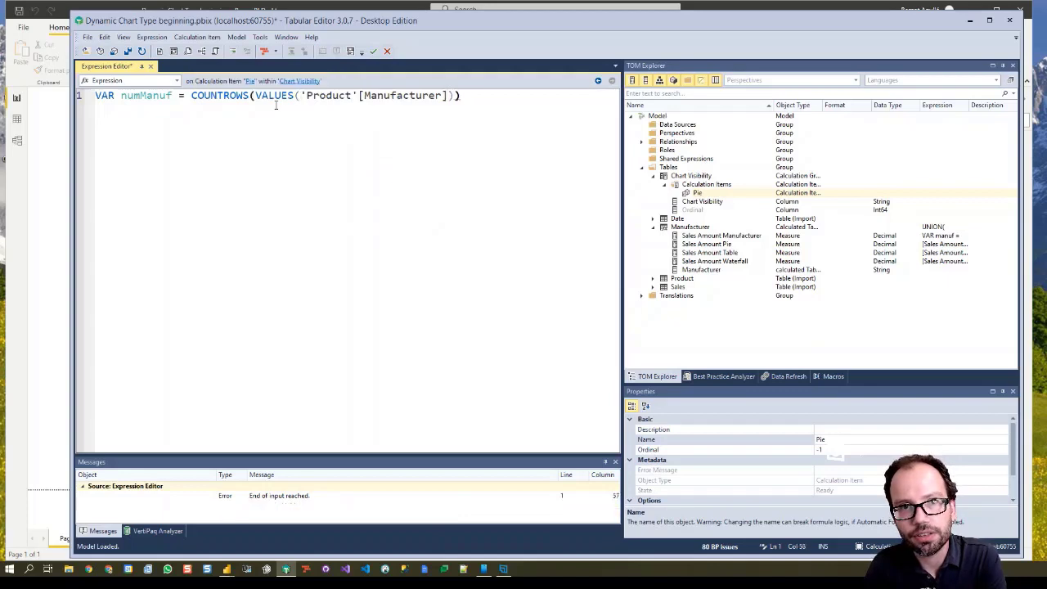
# Step: Declare a second variable named showChart on the line below numManuf in the Pie expression
pyautogui.press('Return')
pyautogui.press('Return')
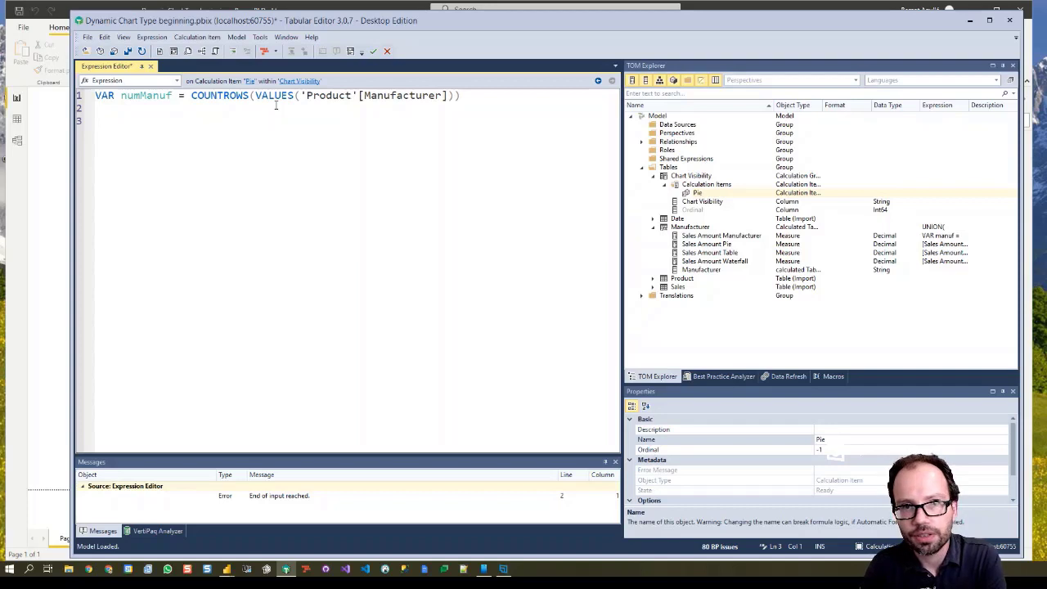
pyautogui.press('Up')
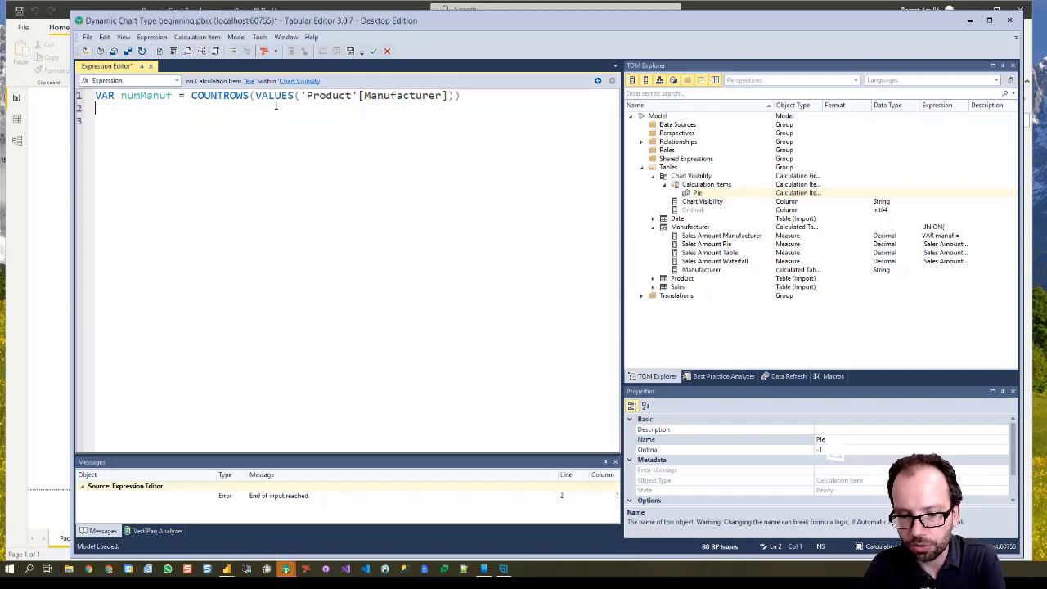
pyautogui.write('VAR')
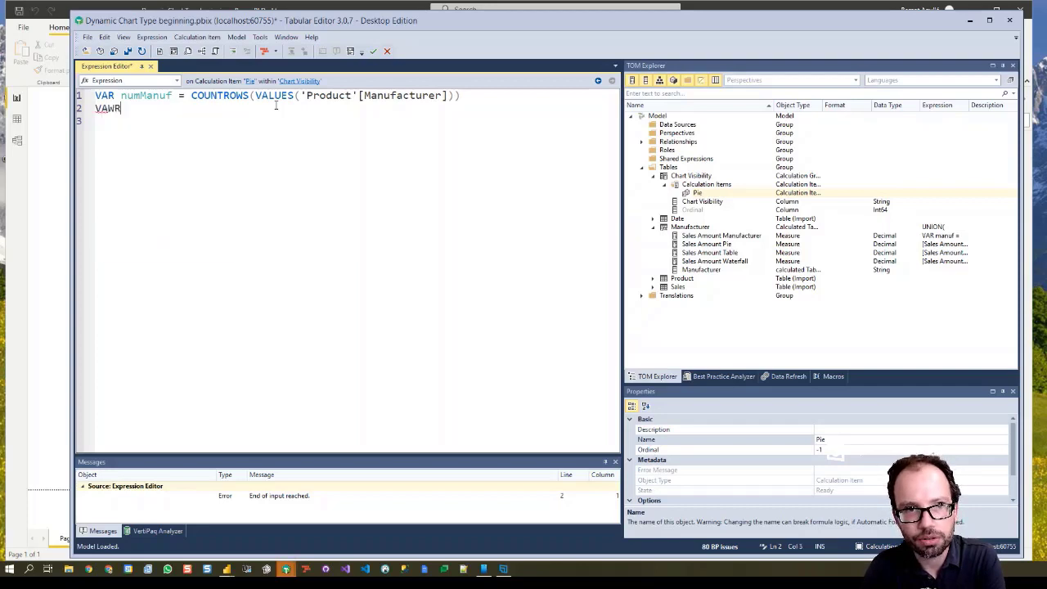
pyautogui.write(' show')
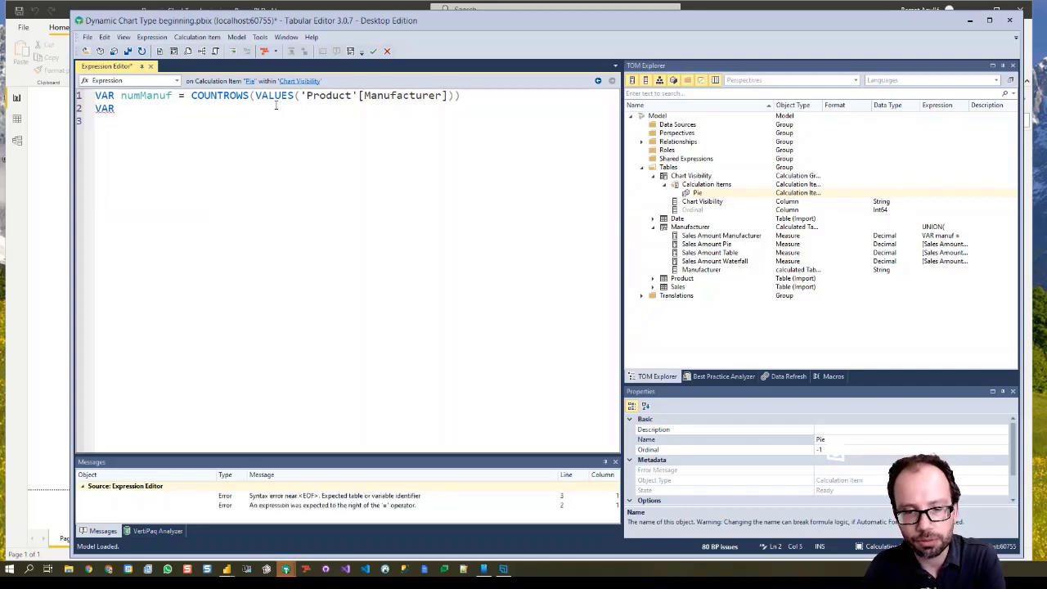
pyautogui.write('Pie =')
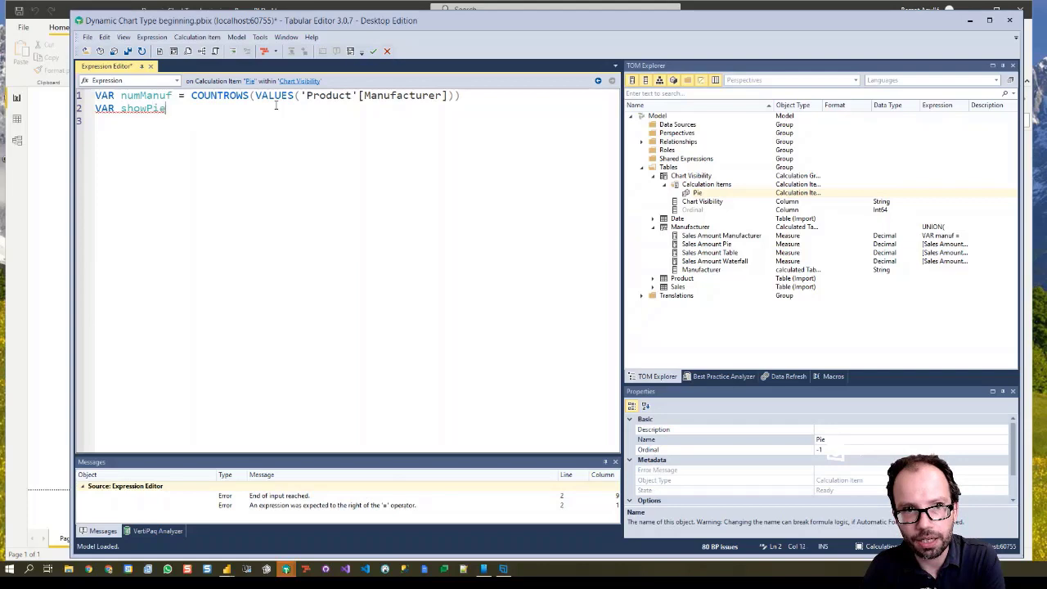
pyautogui.press('BackSpace')
pyautogui.press('BackSpace')
pyautogui.press('BackSpace')
pyautogui.press('BackSpace')
pyautogui.press('BackSpace')
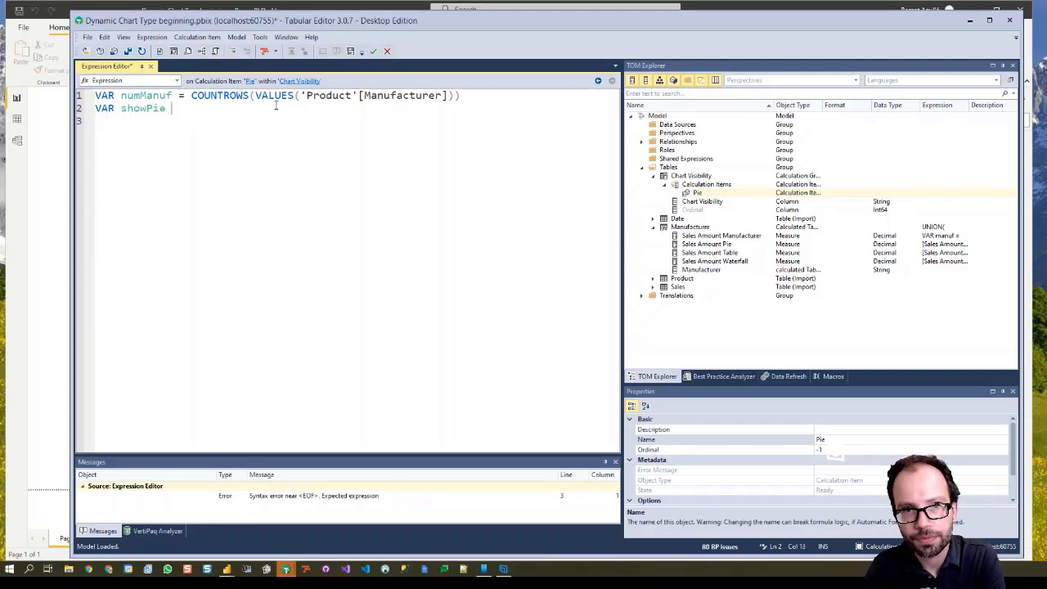
pyautogui.write('Cha')
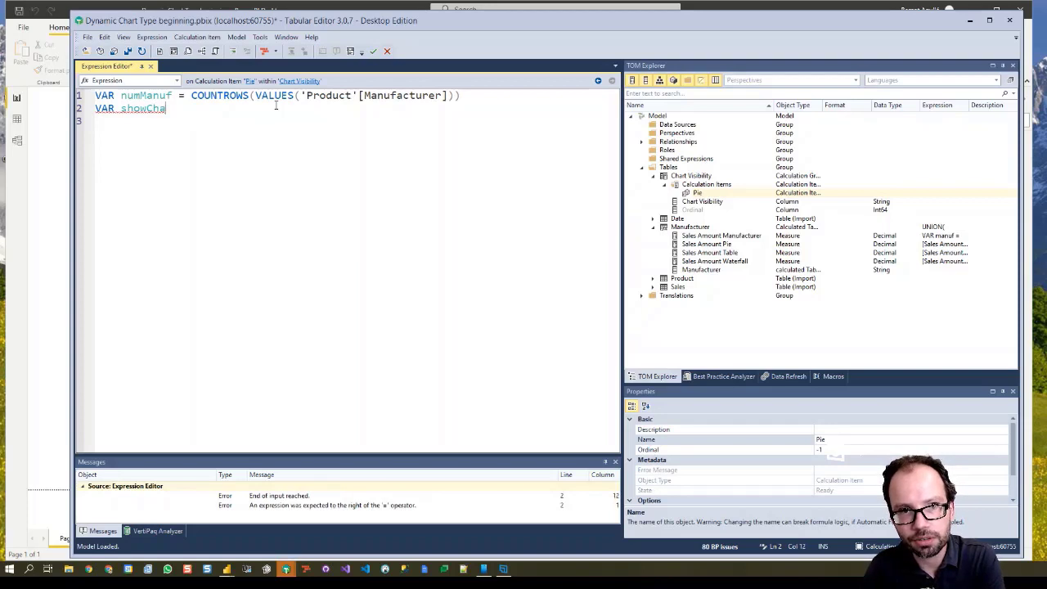
pyautogui.write('rt =')
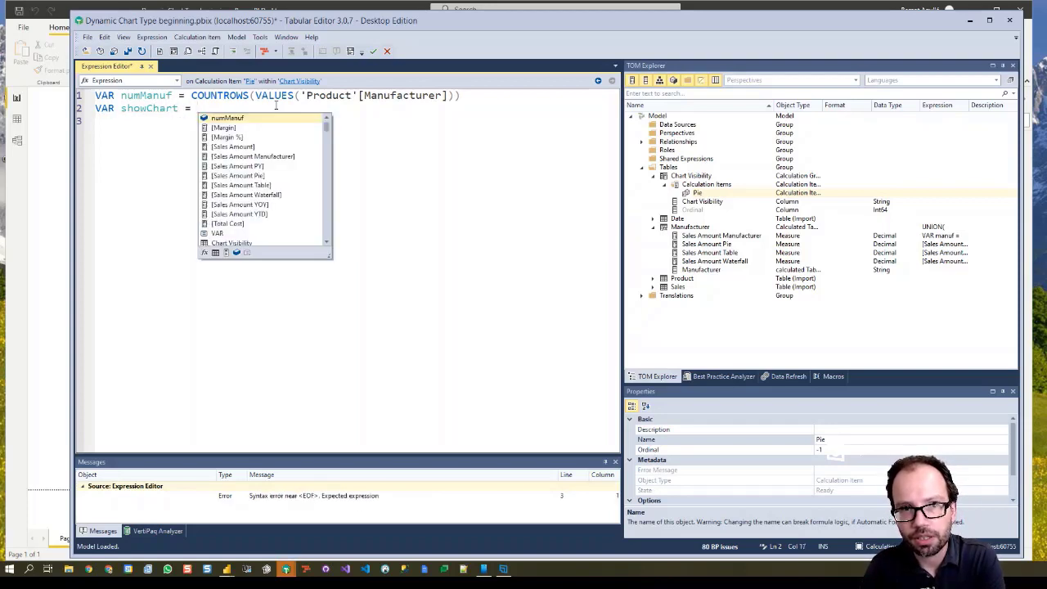
# Step: Define showChart as the parenthesised condition that numManuf is less than 3
pyautogui.write(' (nu')
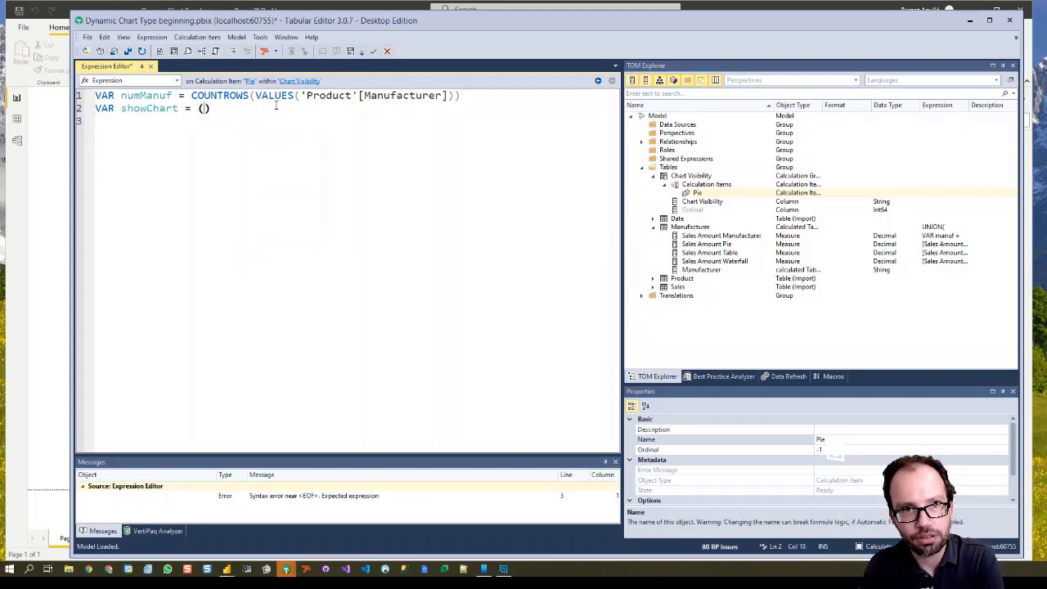
pyautogui.write('mManuf ')
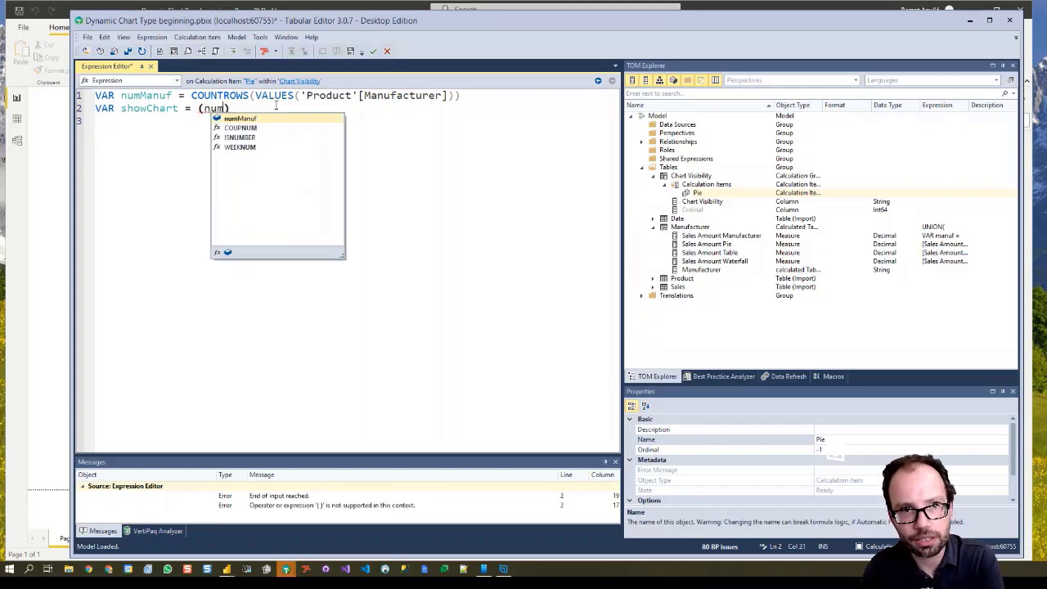
pyautogui.write('<3')
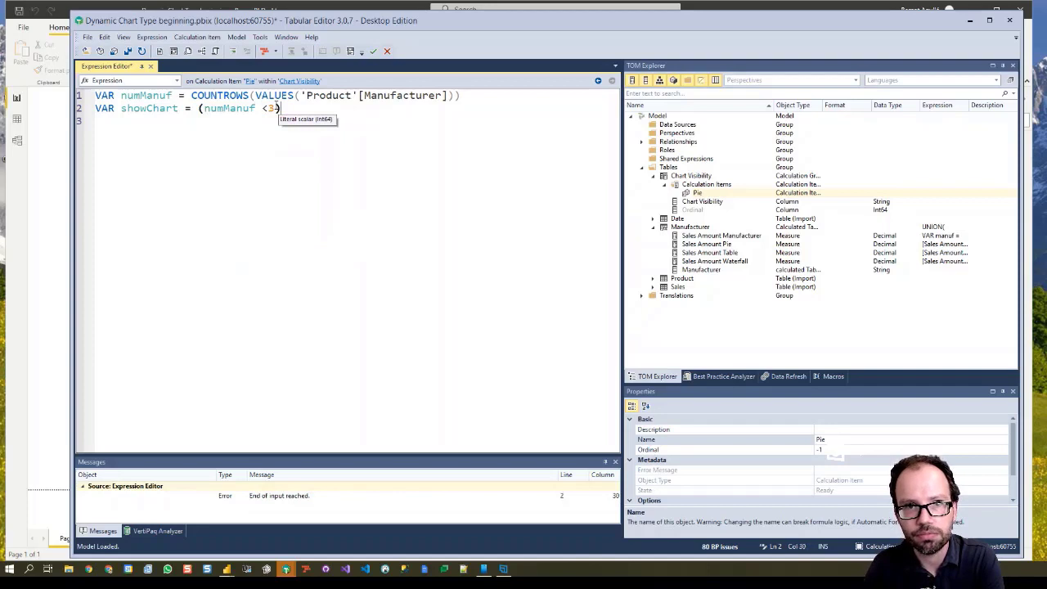
# Step: Add a RETURN section below the variables containing a SWITCH function with TRUE() as its first argument
pyautogui.press('Return')
pyautogui.press('Return')
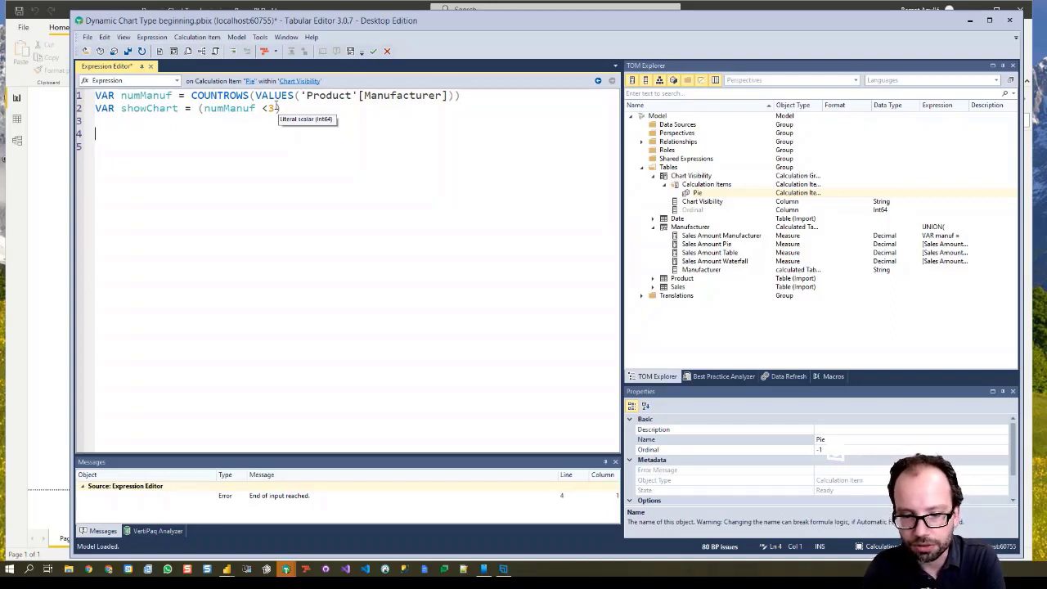
pyautogui.write('RETURN')
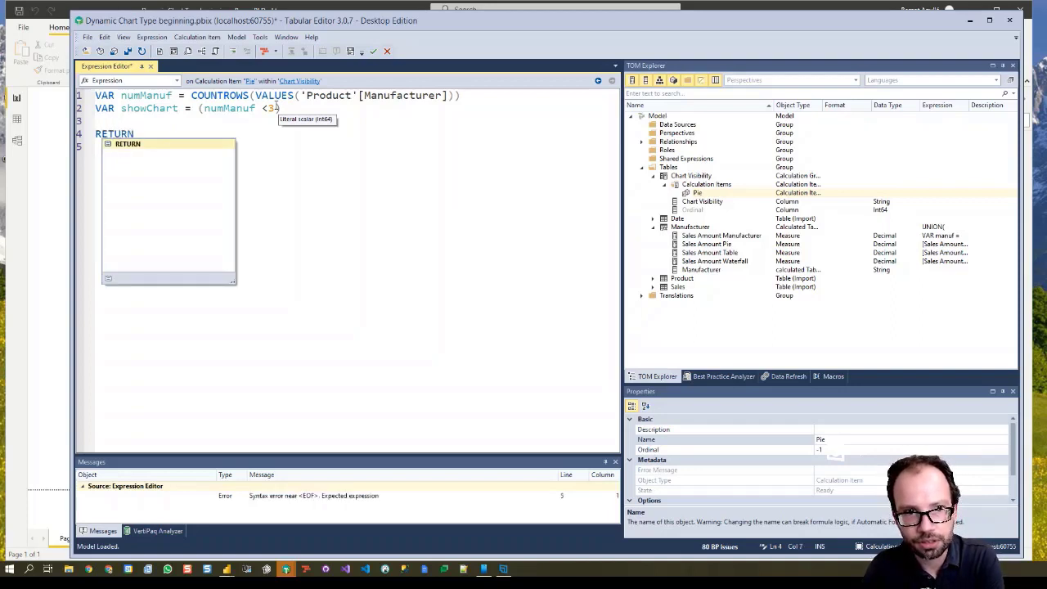
pyautogui.press('Return')
pyautogui.press('Return')
pyautogui.press('Tab')
pyautogui.write('S')
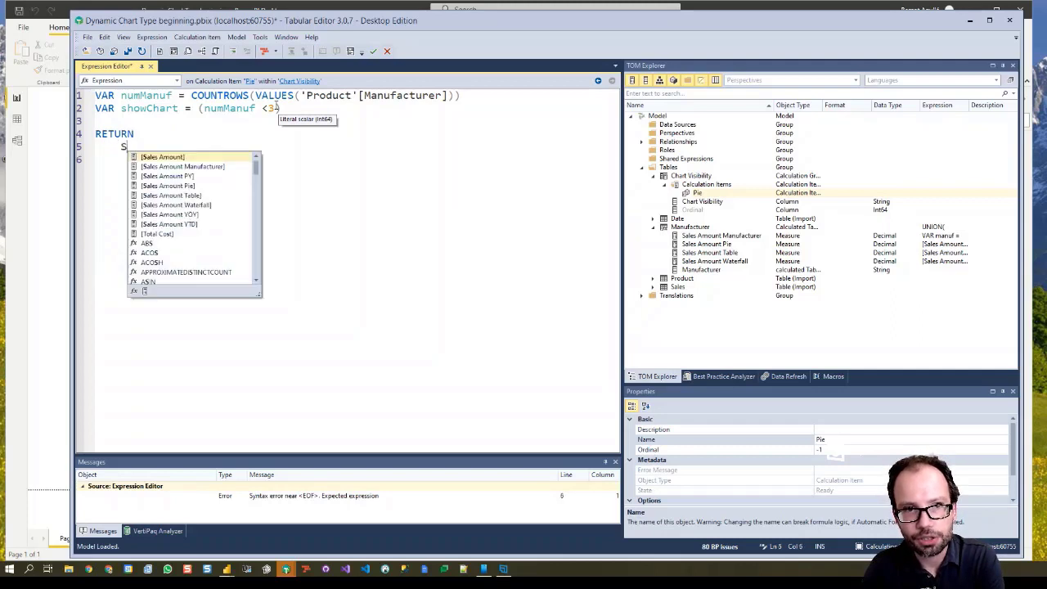
pyautogui.write('WITCH(')
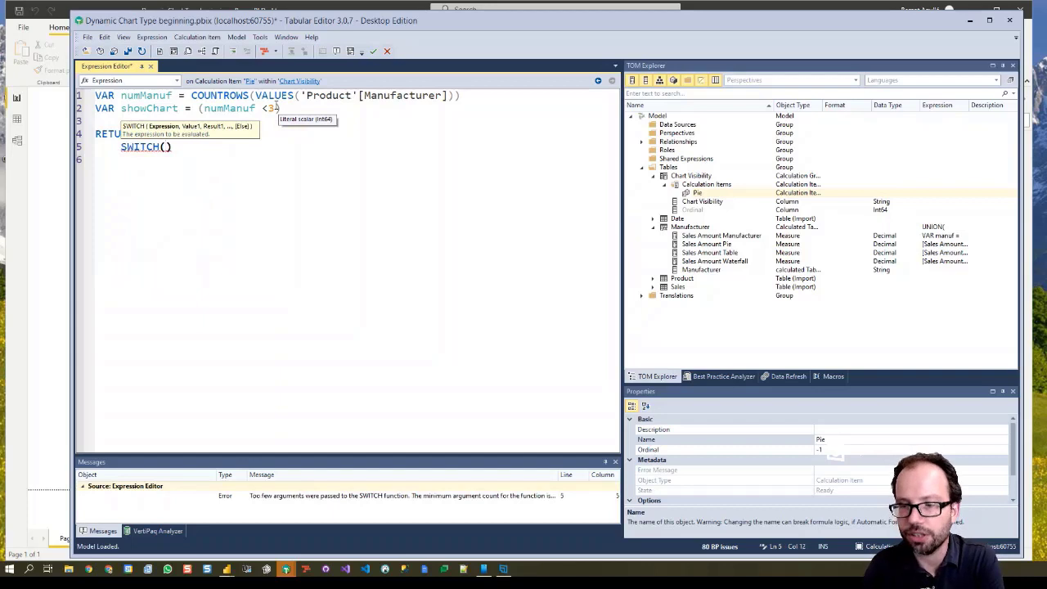
pyautogui.press('Return')
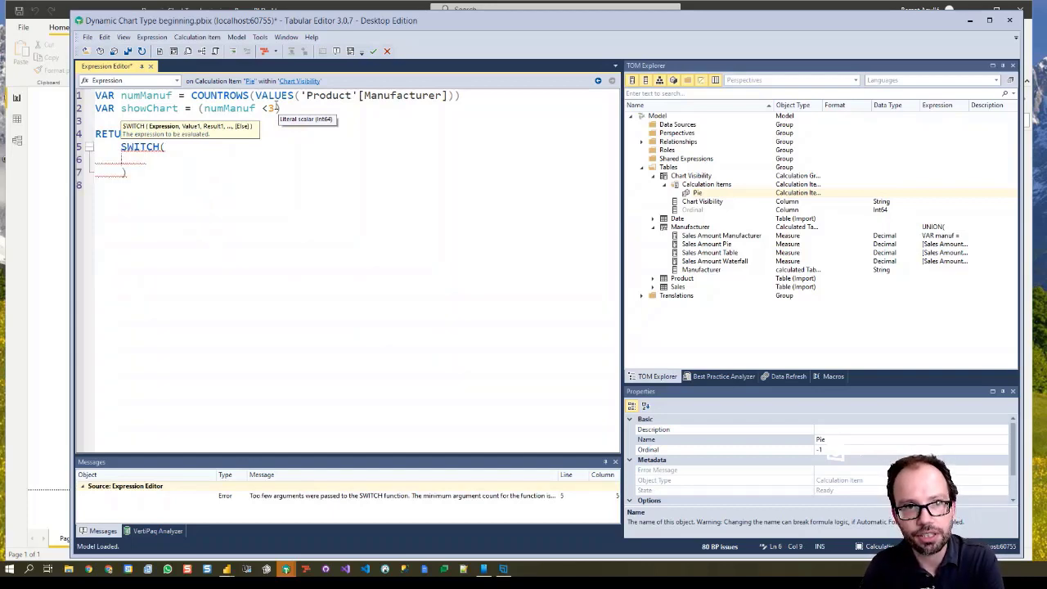
pyautogui.write('TRUE(')
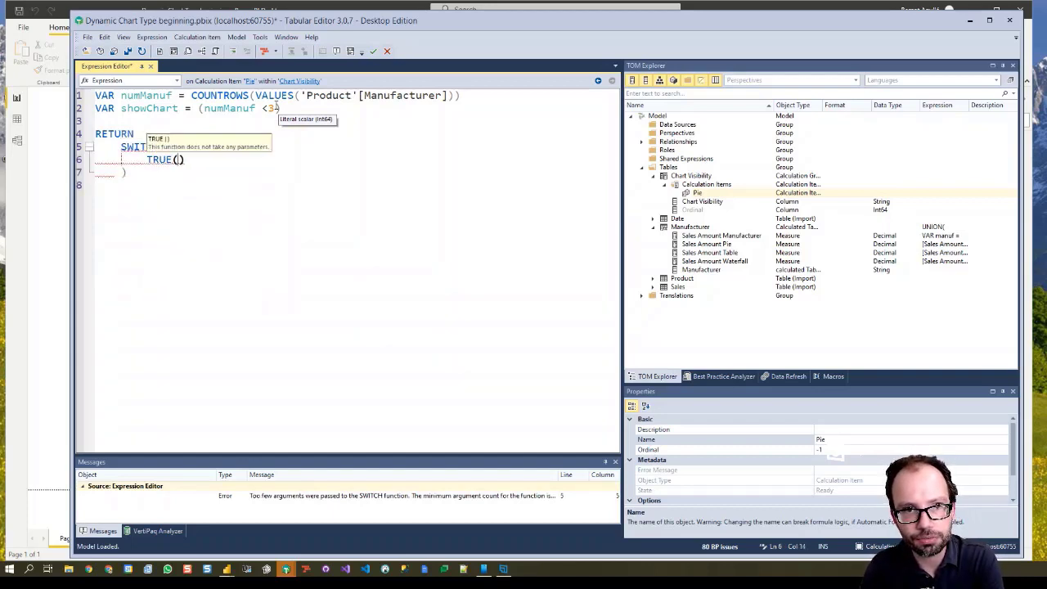
pyautogui.write('),')
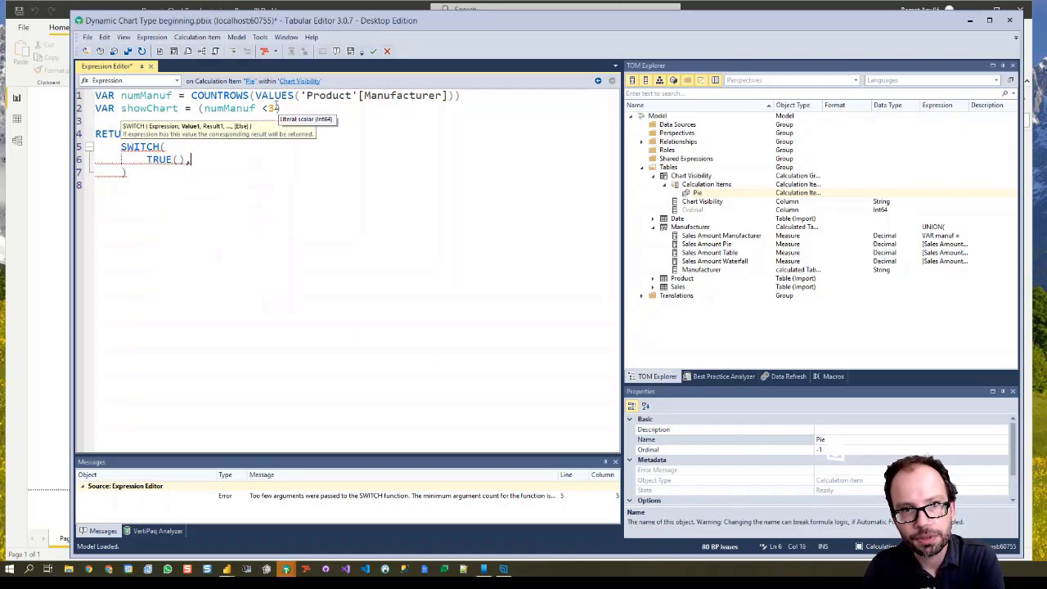
pyautogui.press('Return')
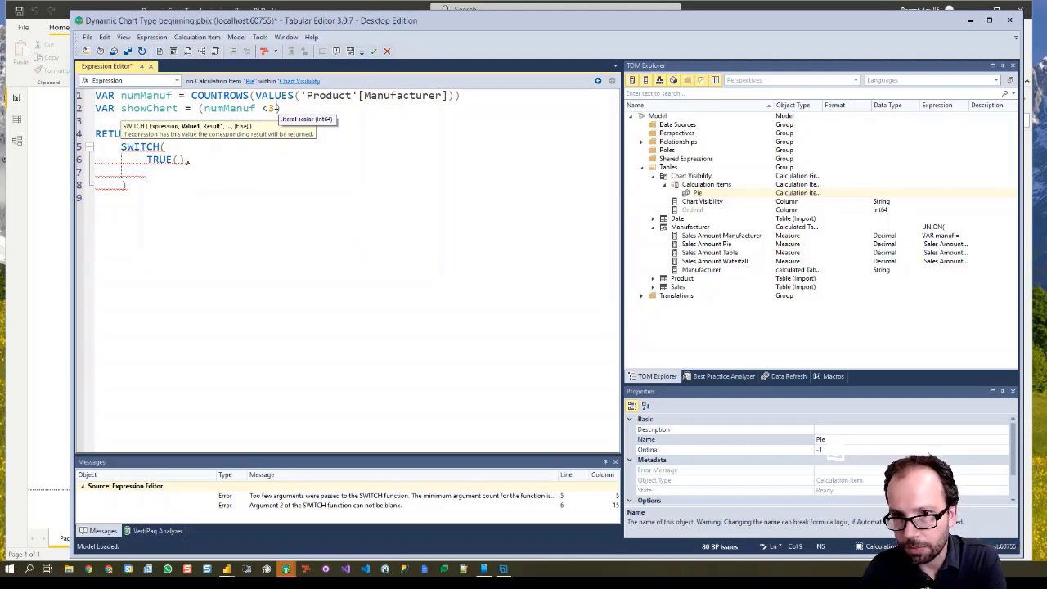
# Step: Add ISSELECTEDMEASURE([Sales Amount Pie]) as the first condition of the SWITCH function
pyautogui.write('Sales')
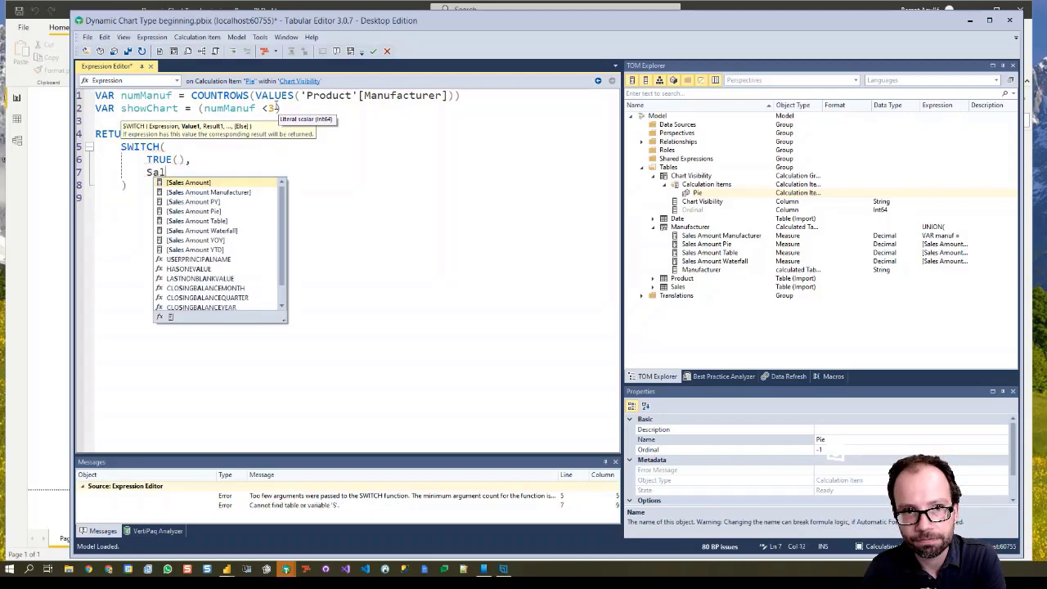
pyautogui.press('Down')
pyautogui.press('Down')
pyautogui.press('Down')
pyautogui.press('Tab')
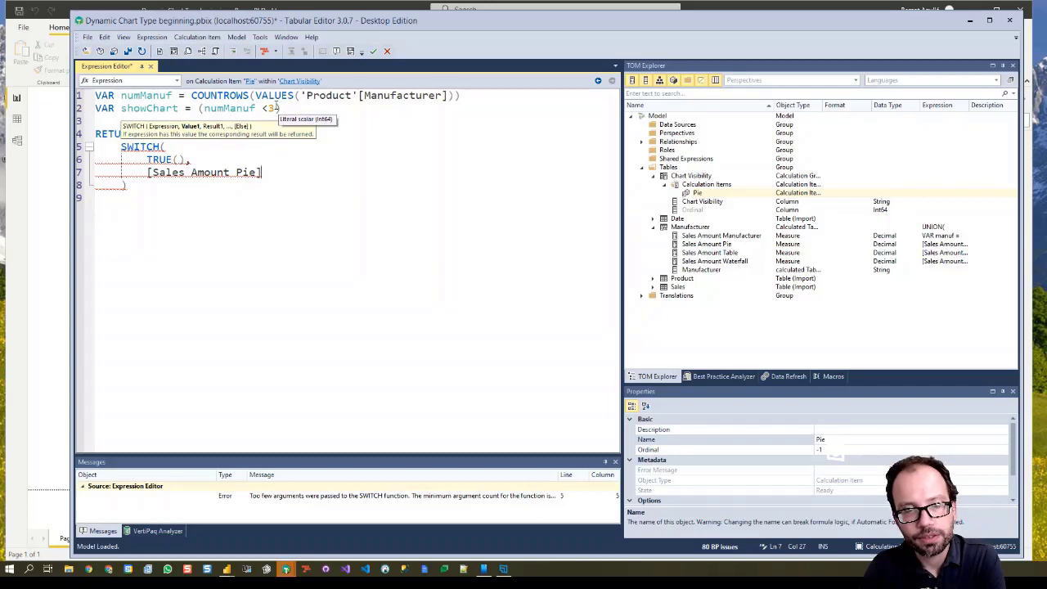
pyautogui.press('Home')
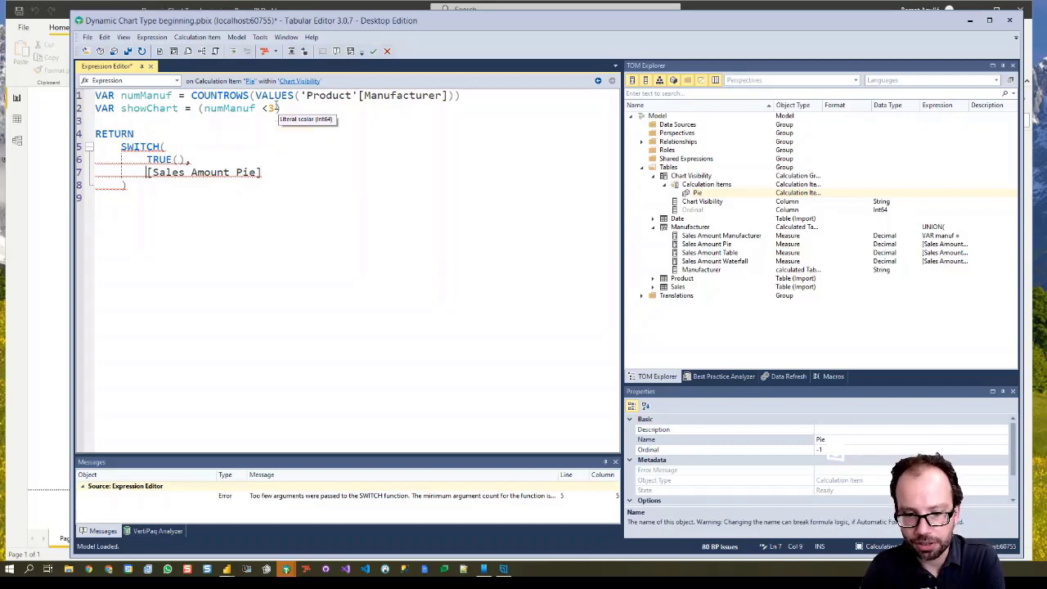
pyautogui.write('ISSEL')
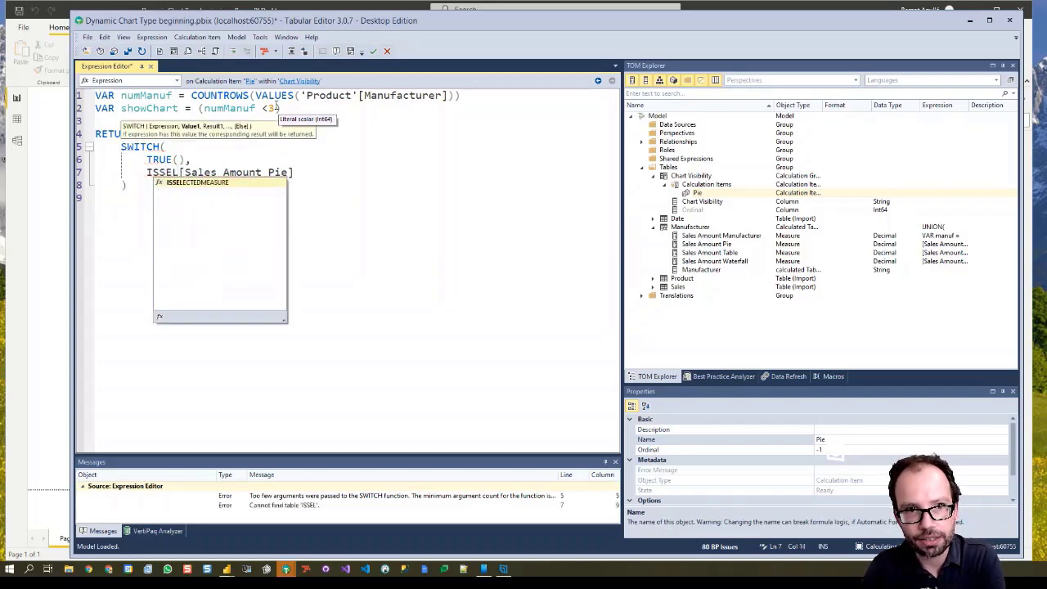
pyautogui.press('Tab')
pyautogui.write('[')
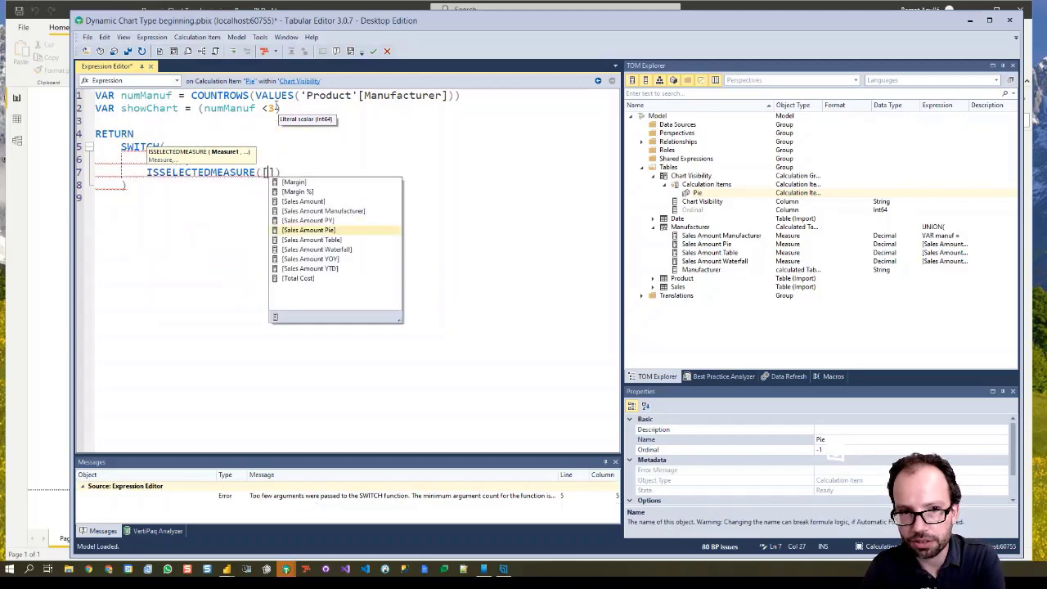
pyautogui.press('Tab')
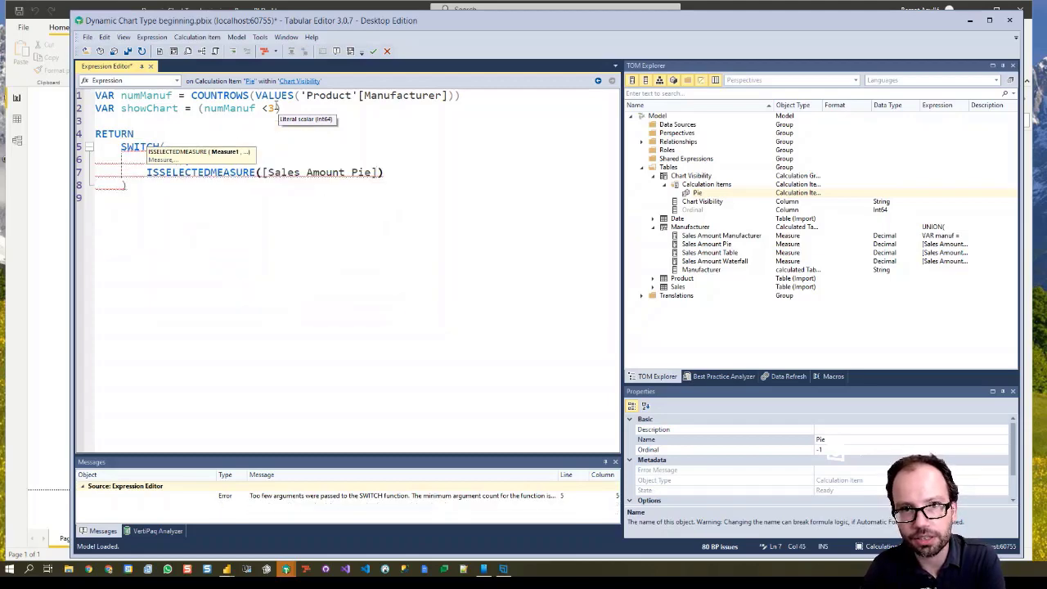
pyautogui.write('),')
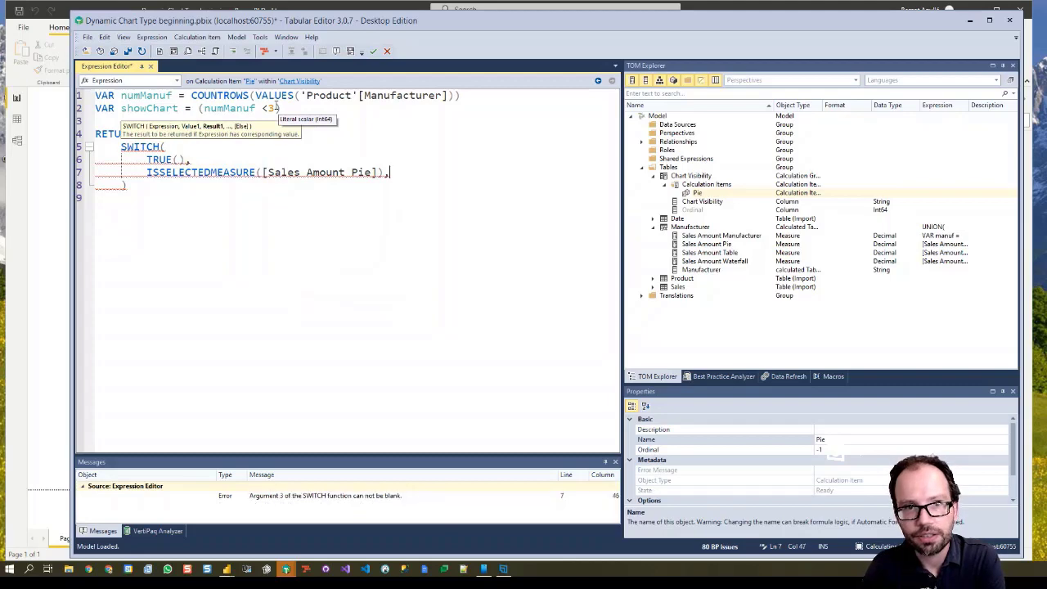
# Step: Begin the condition's result on a new line with an IF that tests showChart and returns SELECTEDMEASURE() when true
pyautogui.press('Return')
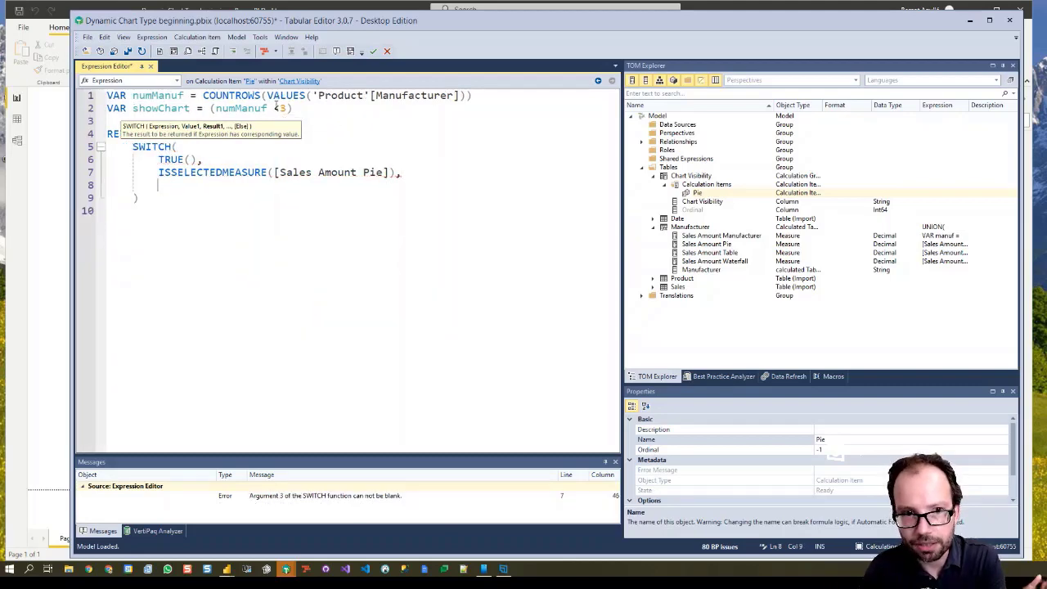
pyautogui.write('IF(')
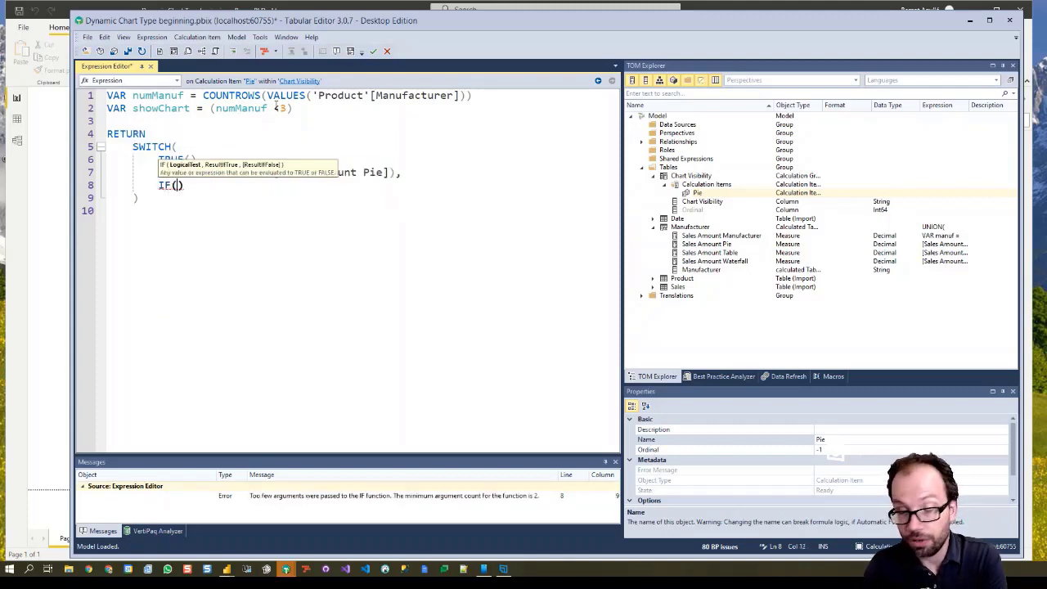
pyautogui.write('showChart')
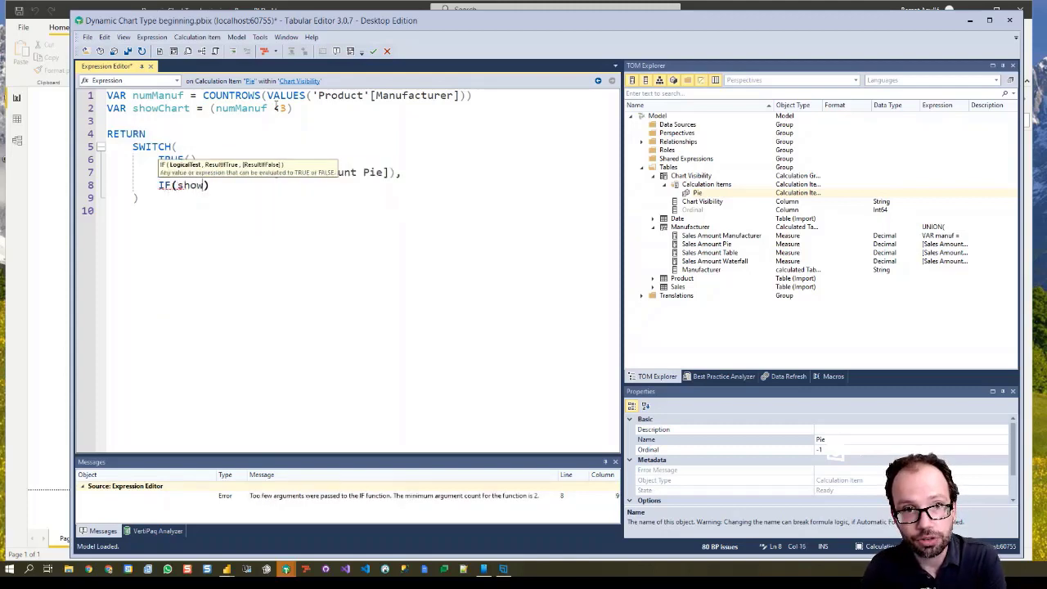
pyautogui.write(',')
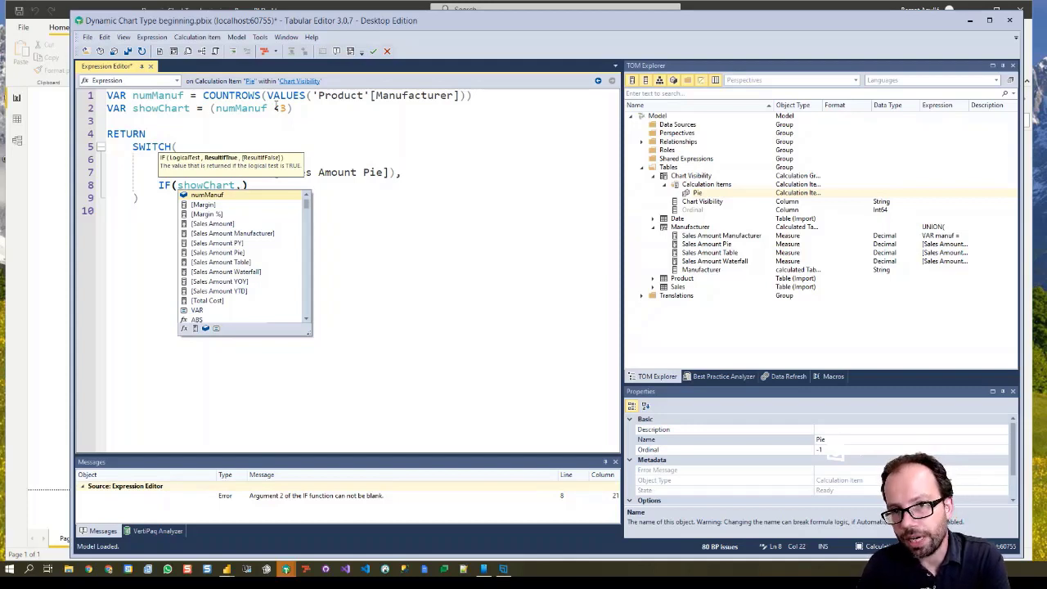
pyautogui.write('SELEC')
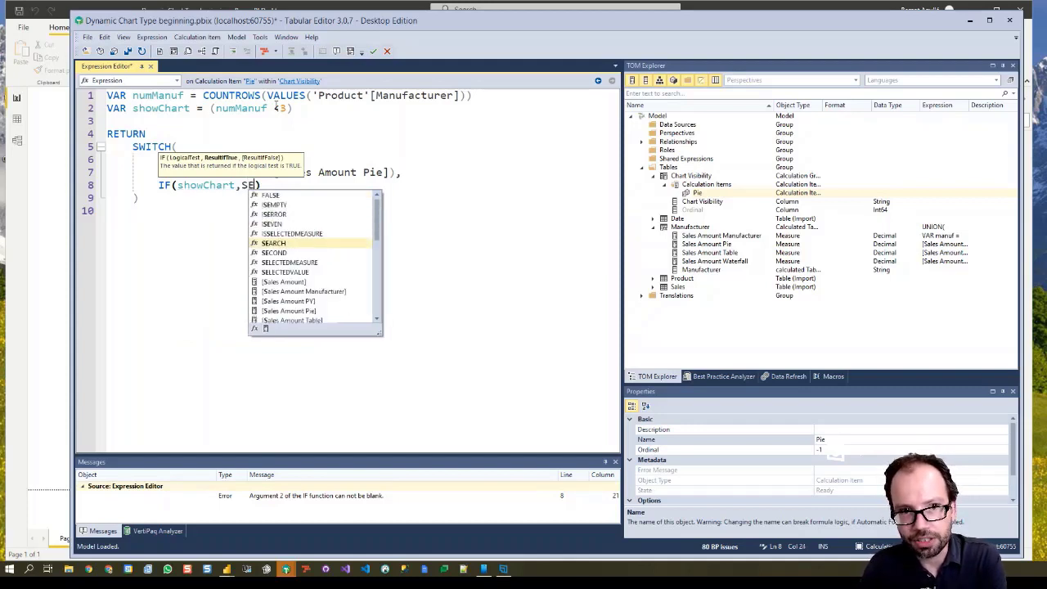
pyautogui.press('Tab')
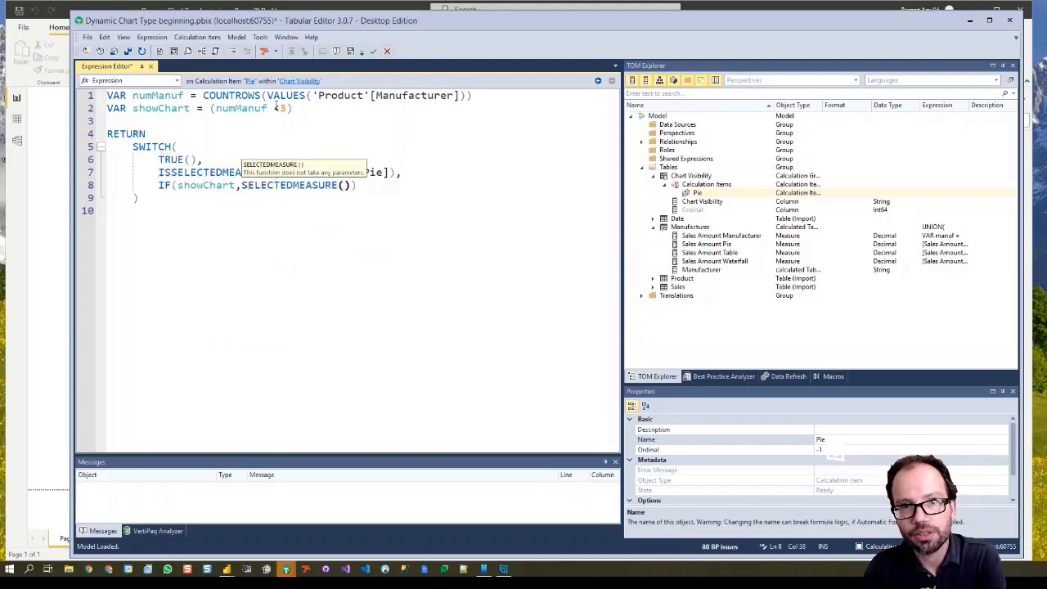
pyautogui.press('Right')
pyautogui.write(',')
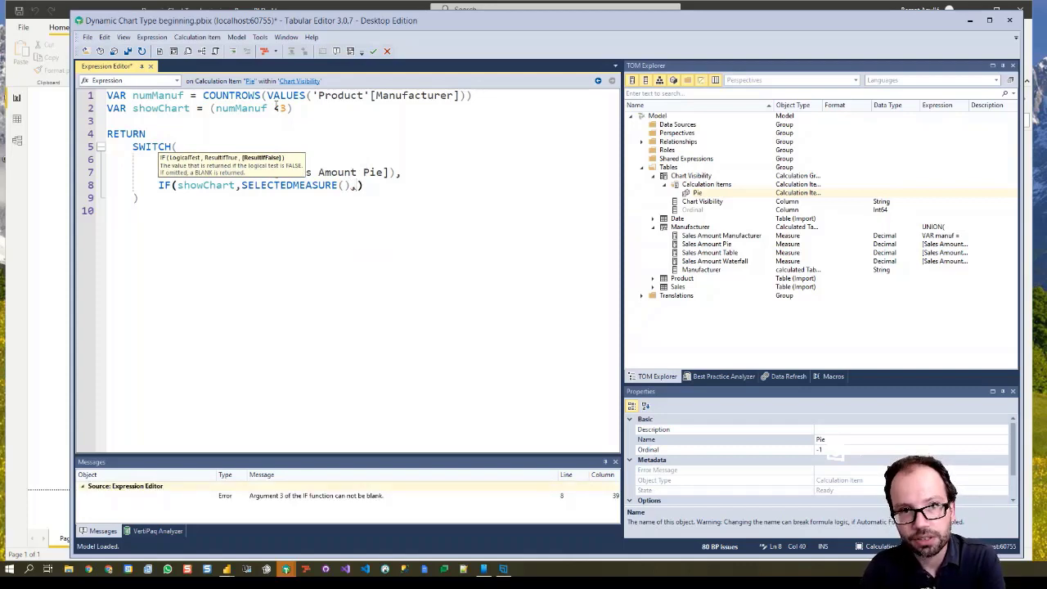
# Step: Enter the BLANK function as the IF function's result when showChart is false
pyautogui.write('BKABNK]')
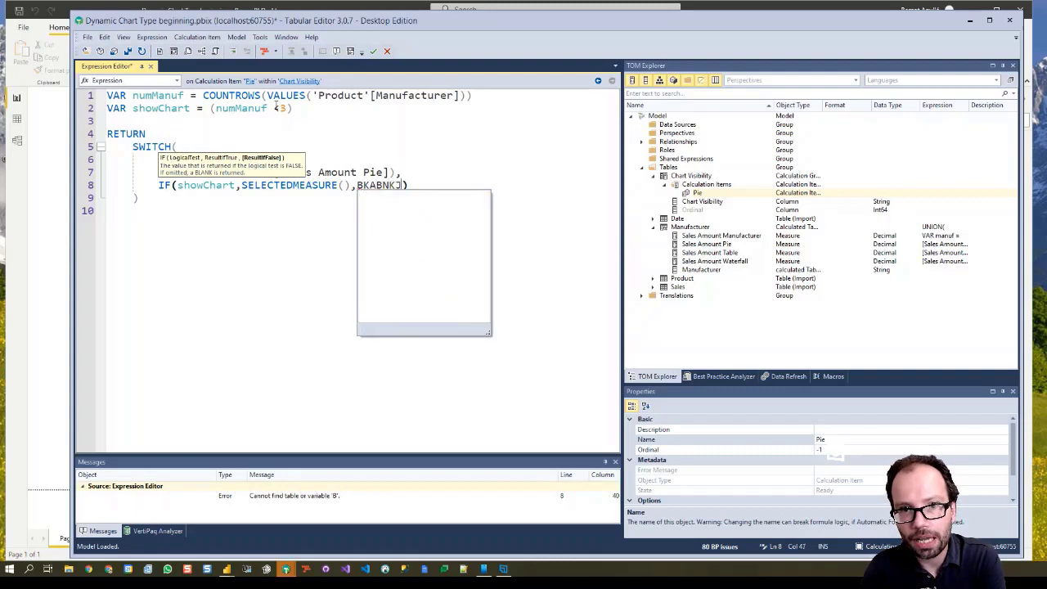
pyautogui.press('BackSpace')
pyautogui.press('BackSpace')
pyautogui.press('BackSpace')
pyautogui.write('LANK(')
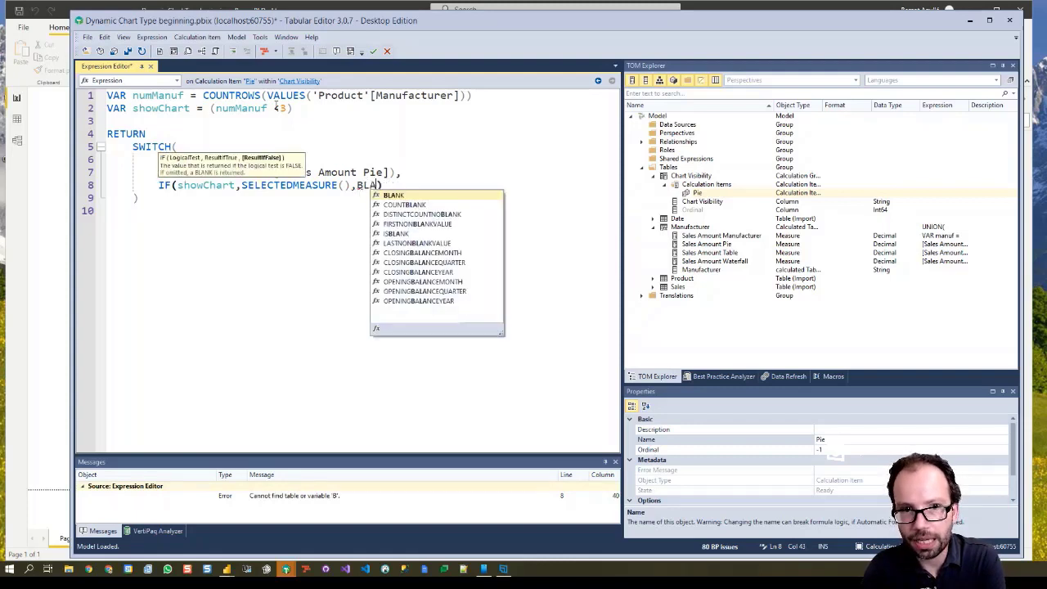
# Step: Close the BLANK and IF calls and save the Pie calculation item's expression to the connected model
pyautogui.write(')')
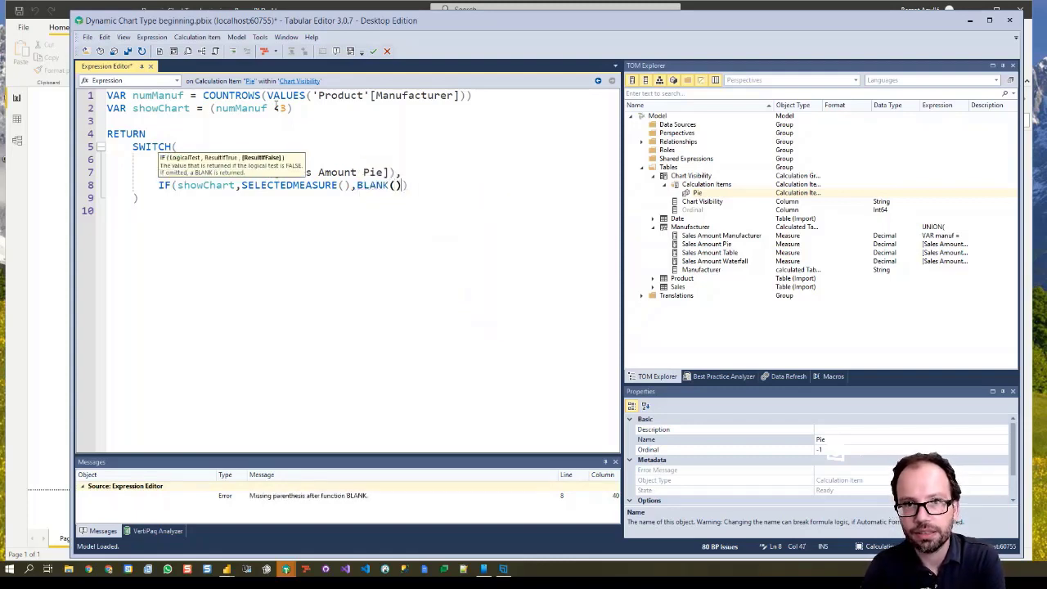
pyautogui.write(')')
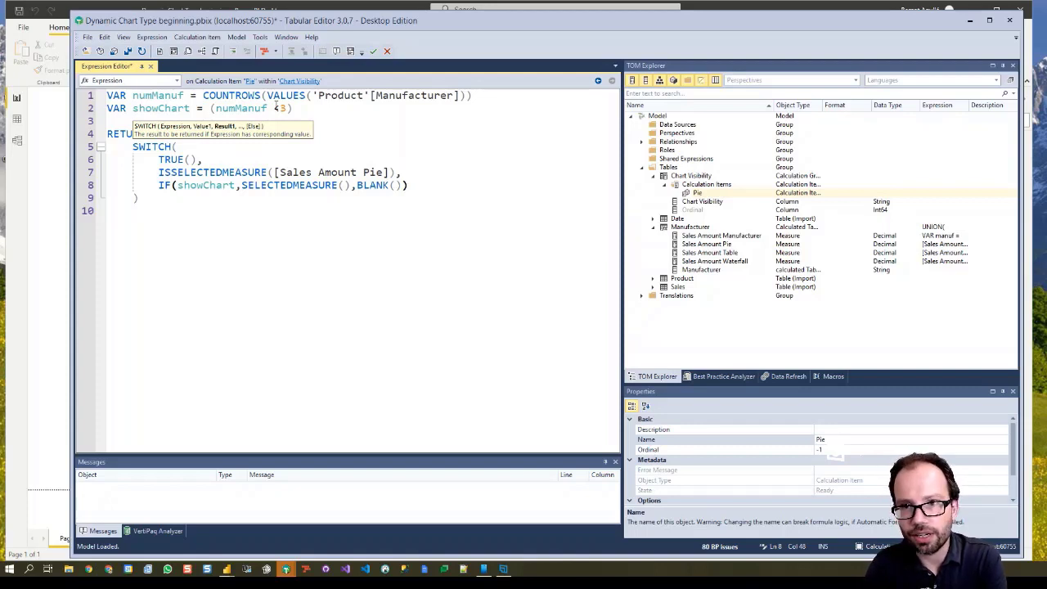
pyautogui.click(167, 197)
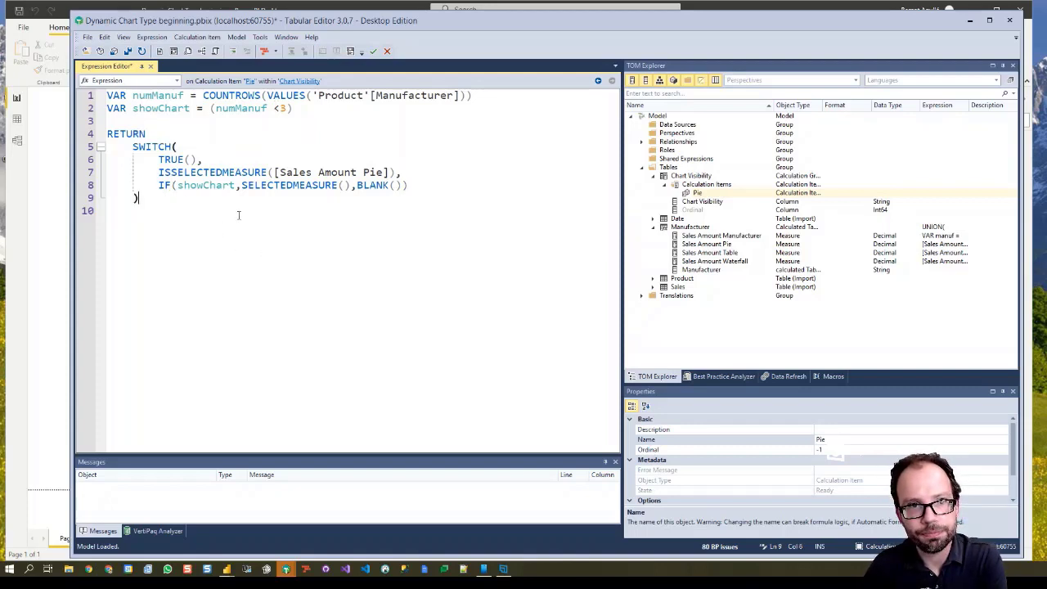
pyautogui.click(115, 53)
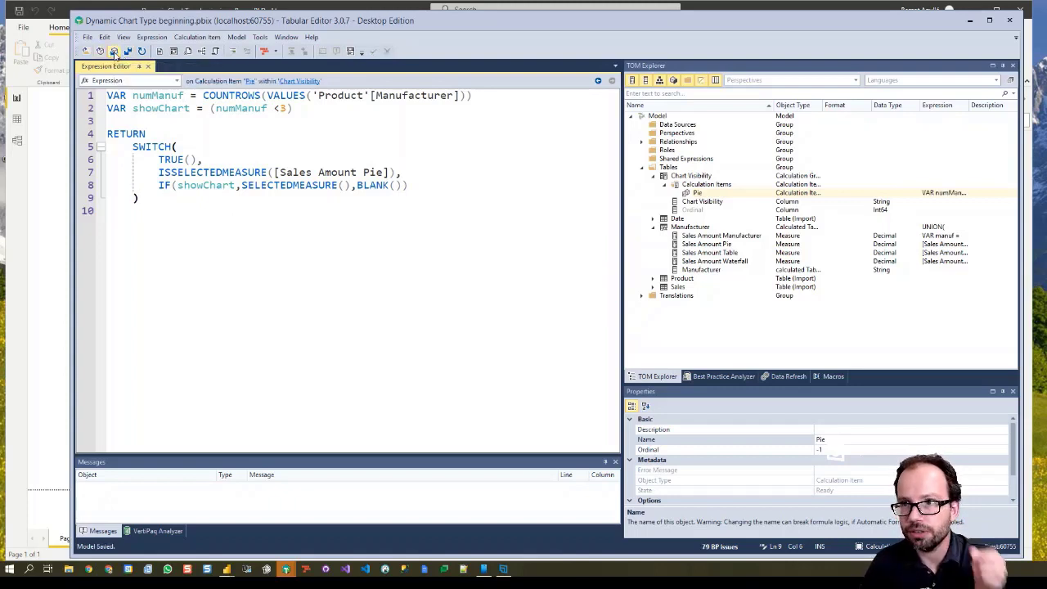
# Step: Switch to Power BI Desktop and refresh the calculation groups in the report
pyautogui.click(58, 155)
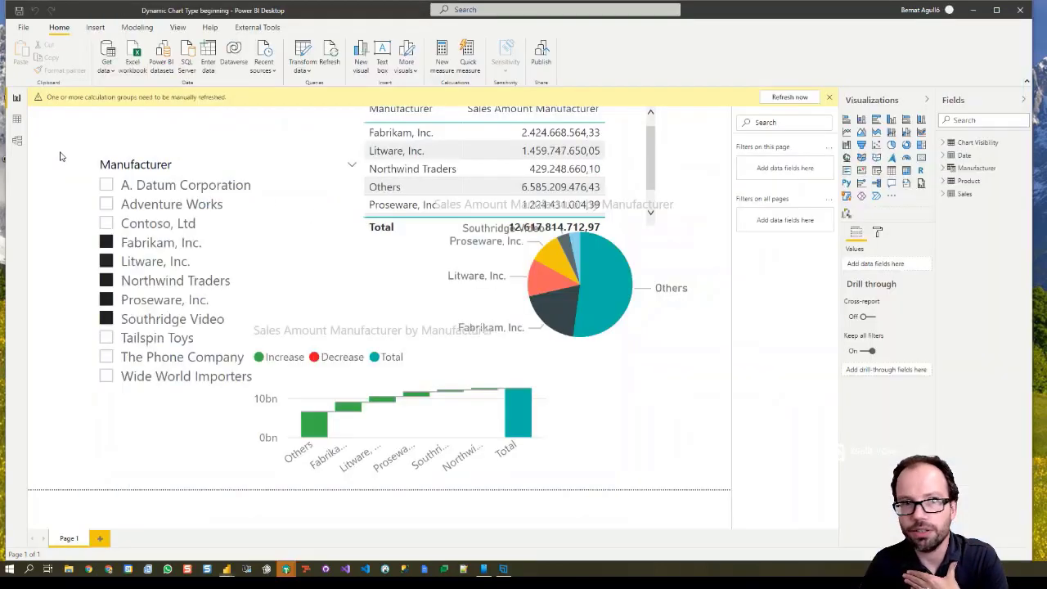
pyautogui.click(778, 98)
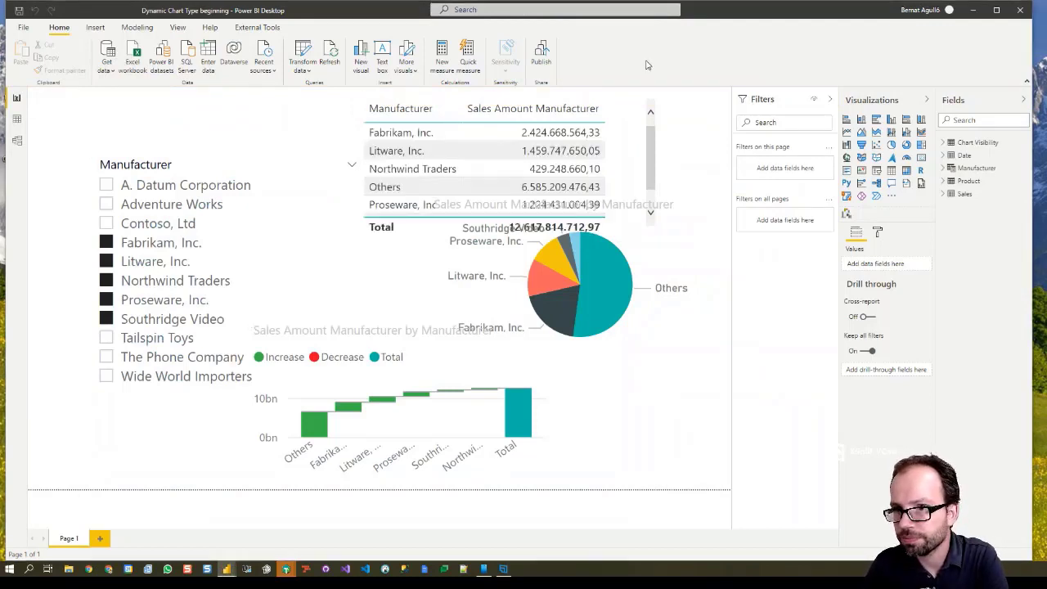
# Step: Replace the pie chart's value field with the Sales Amount Pie measure from the Manufacturer table
pyautogui.click(662, 265)
pyautogui.rightClick(657, 268)
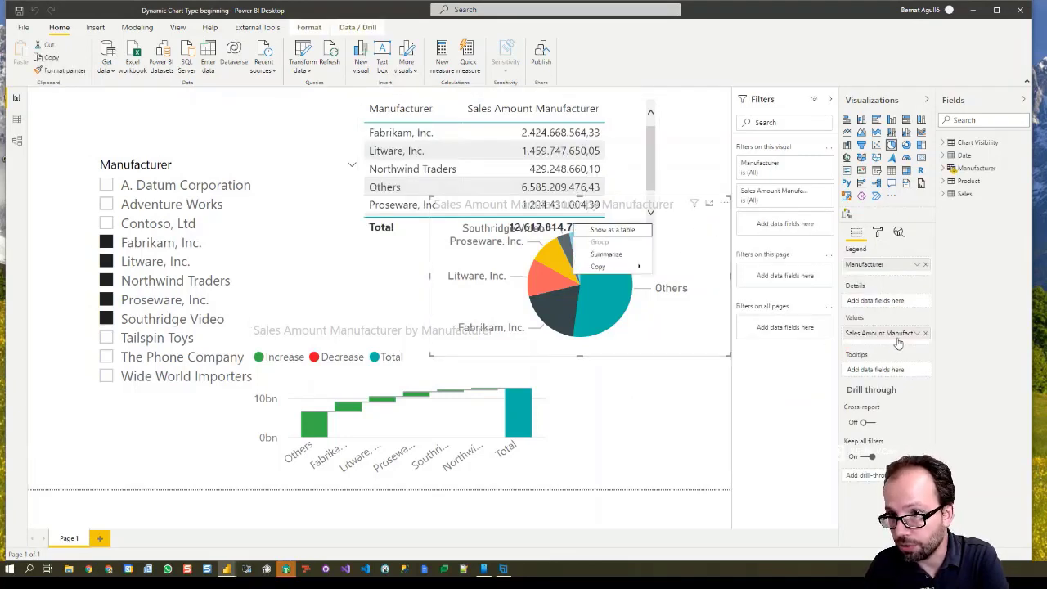
pyautogui.click(930, 338)
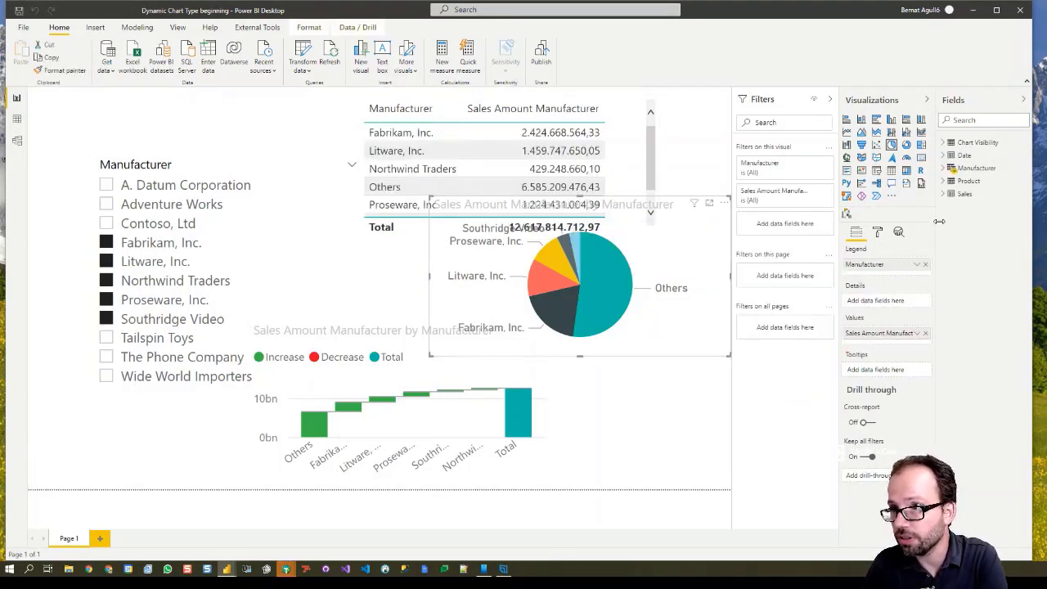
pyautogui.click(946, 168)
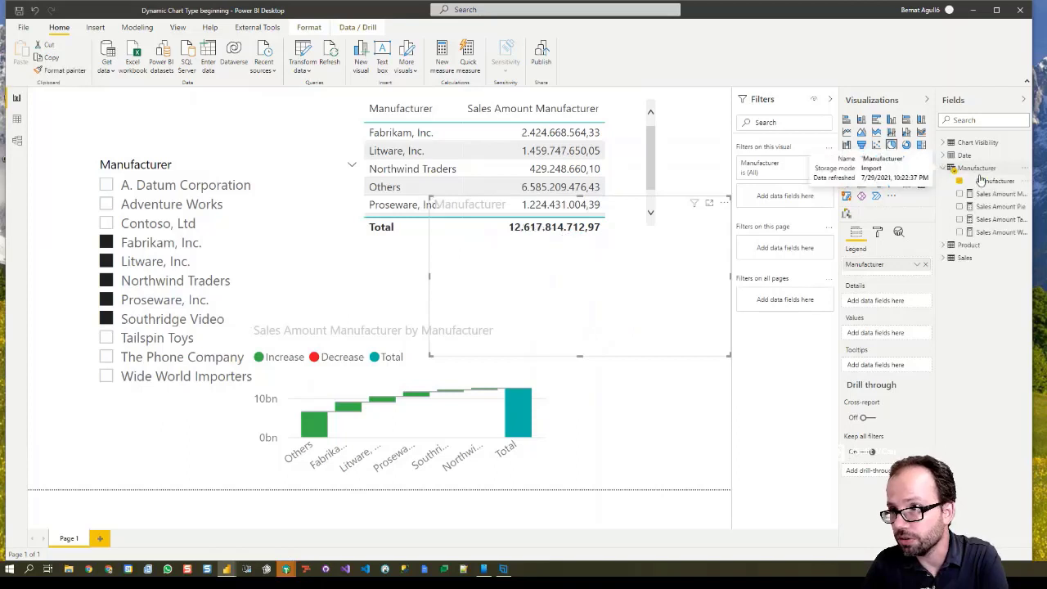
pyautogui.moveTo(937, 218); pyautogui.dragTo(847, 344)
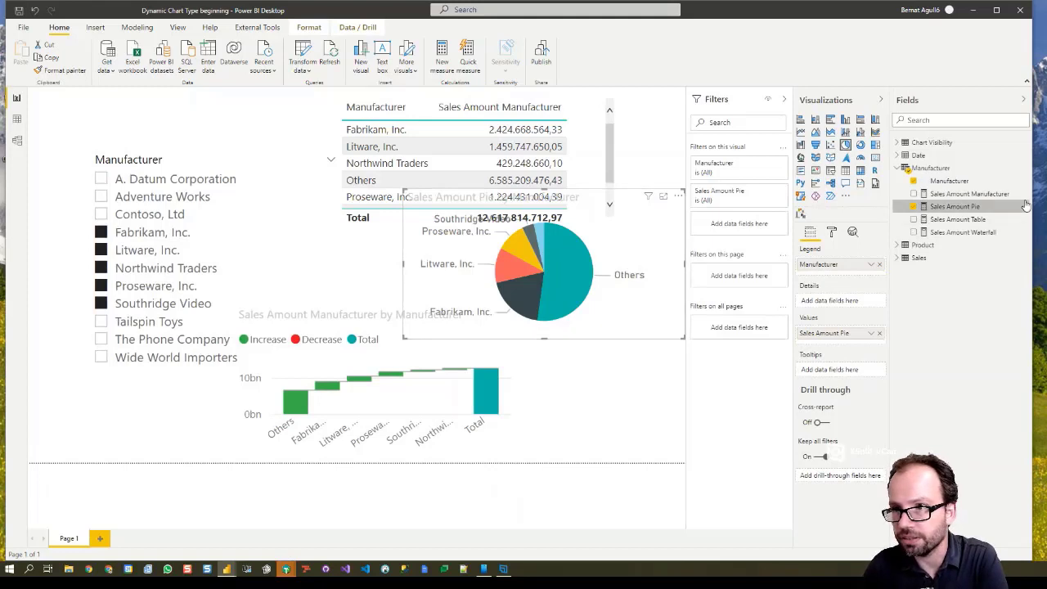
# Step: Add Chart Visibility as a filter on the pie chart visual and set it to Pie
pyautogui.click(898, 143)
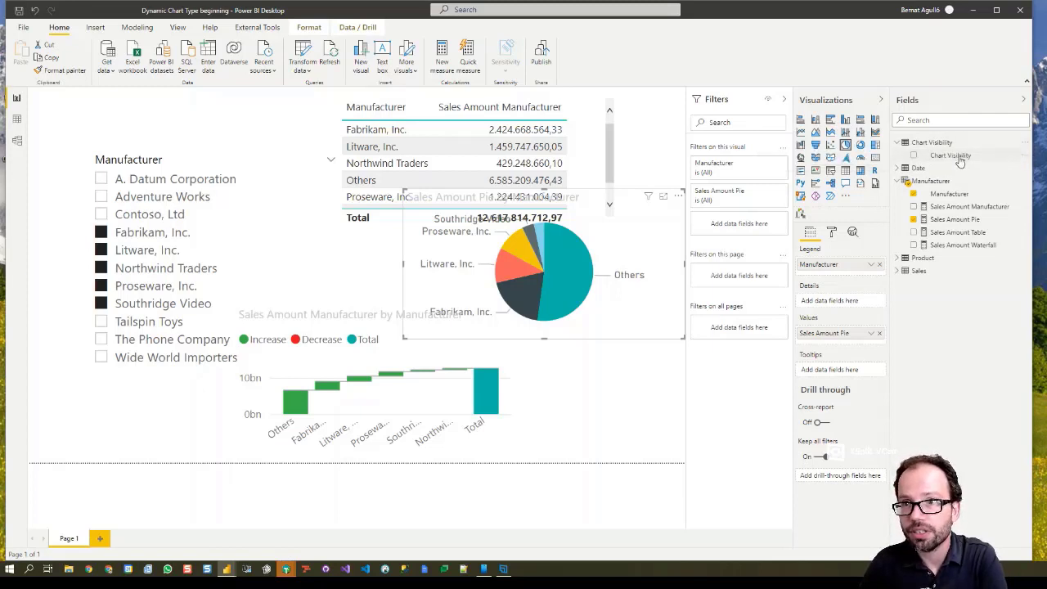
pyautogui.moveTo(953, 156); pyautogui.dragTo(748, 228)
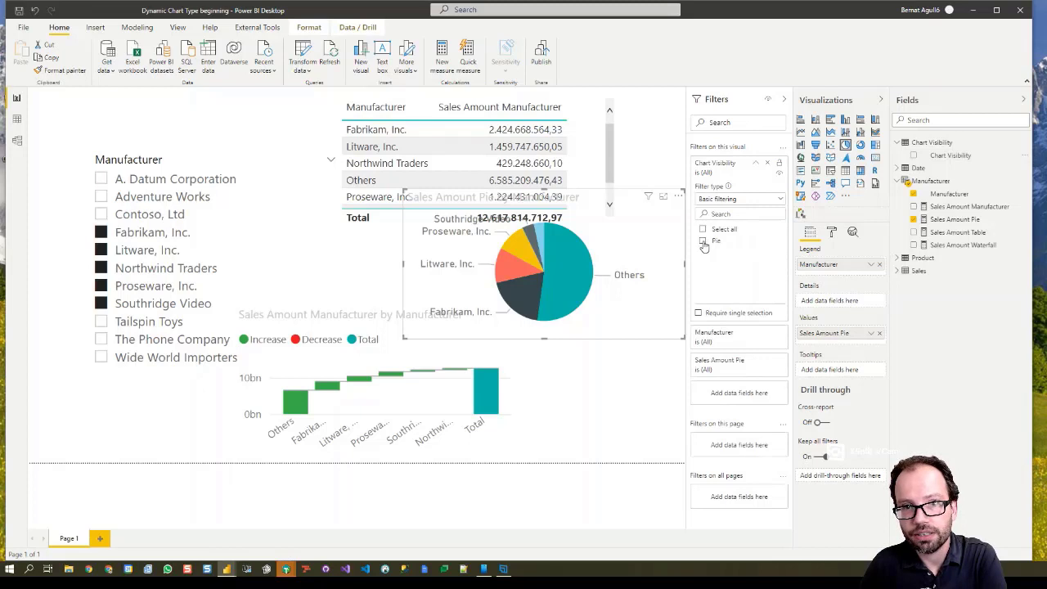
pyautogui.click(703, 244)
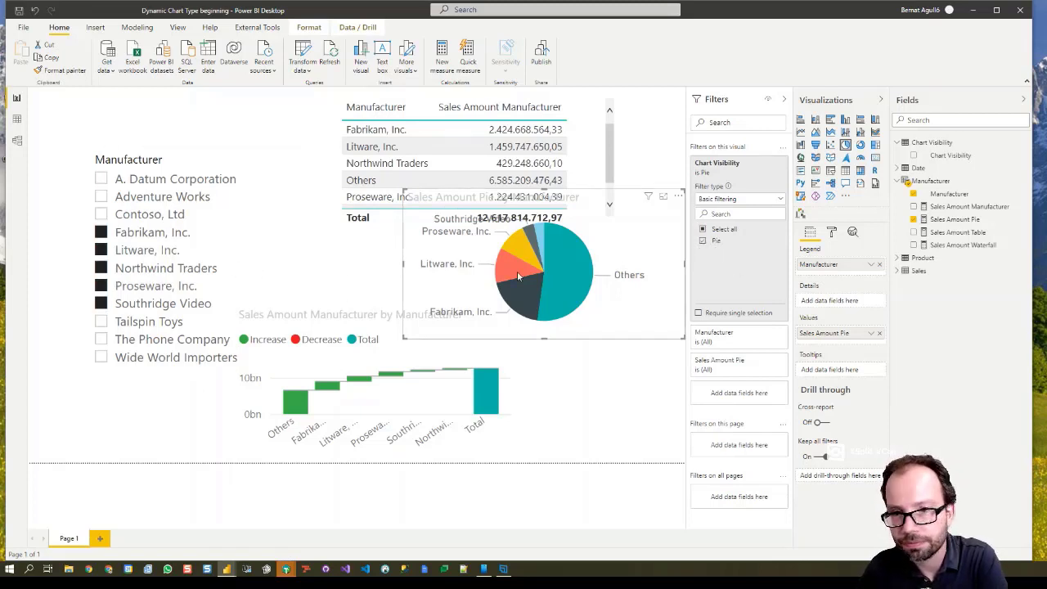
pyautogui.click(225, 168)
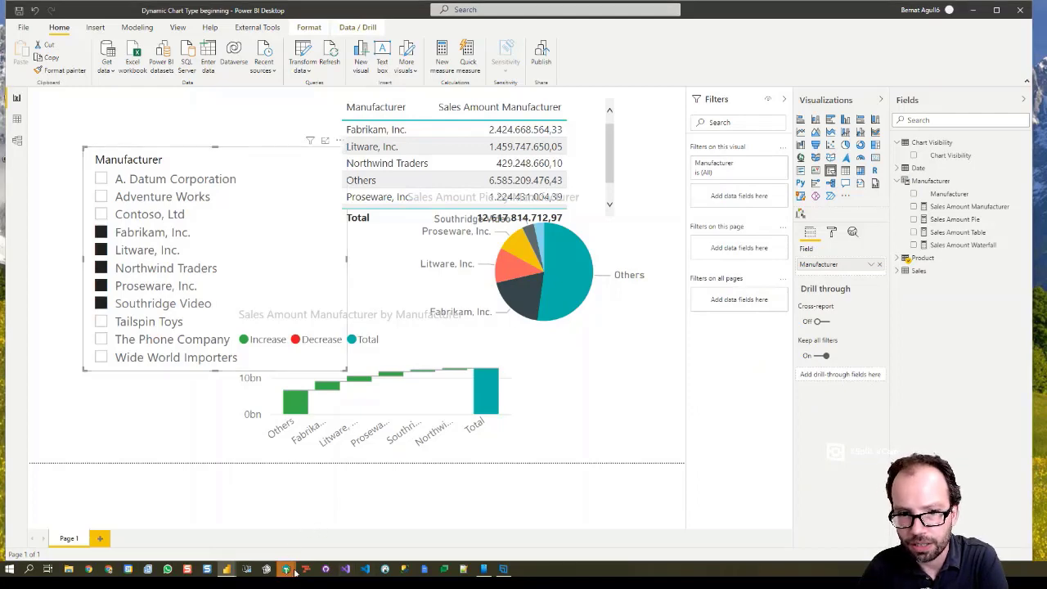
# Step: Switch to the empty Tabular Editor window and load the Dynamic Chart Type model from its Power BI instance
pyautogui.moveTo(287, 567)
pyautogui.click(313, 544)
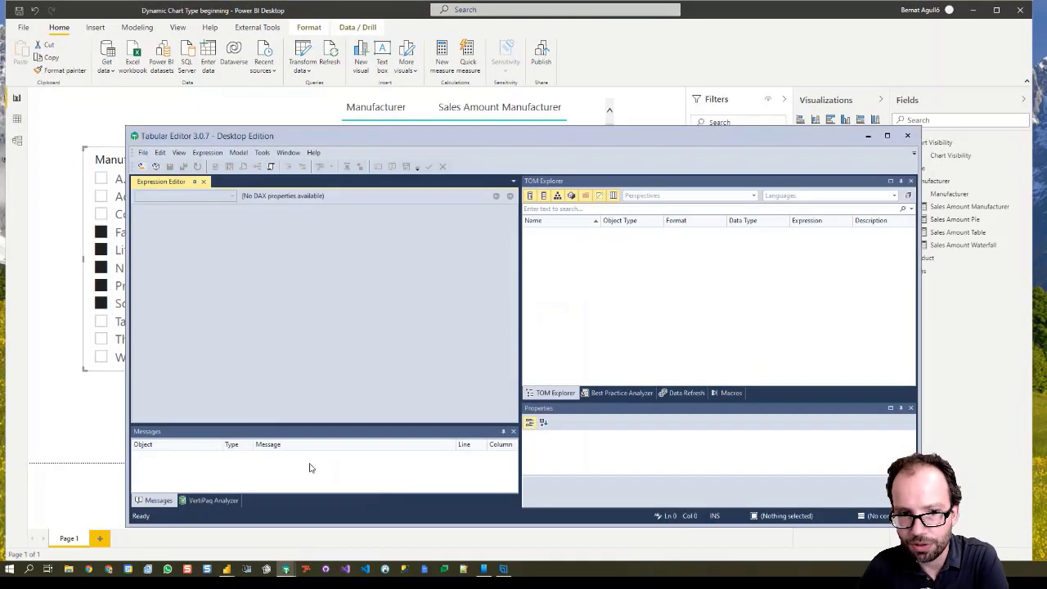
pyautogui.click(156, 166)
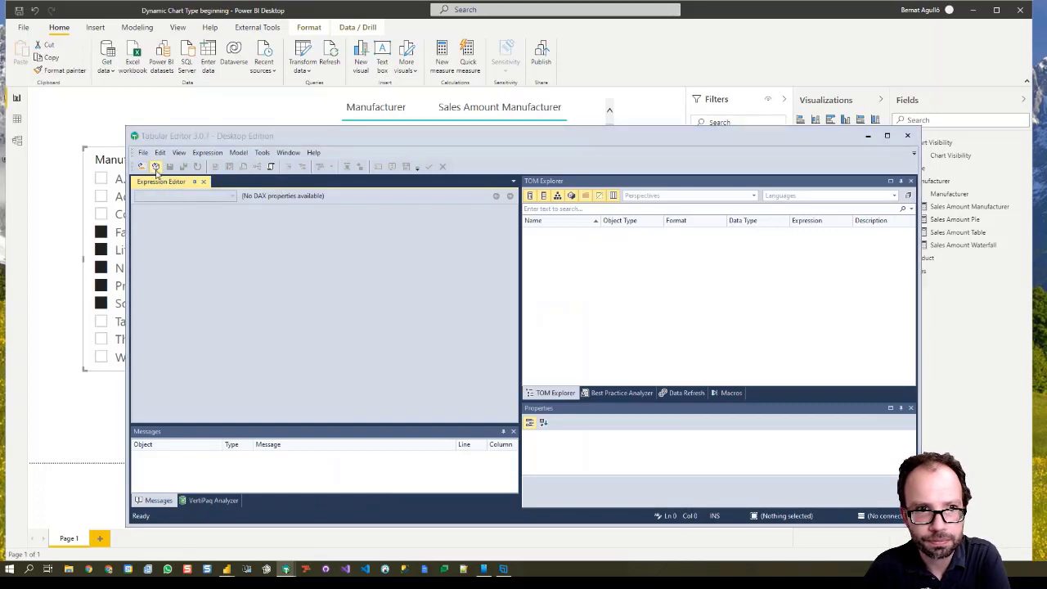
pyautogui.click(543, 277)
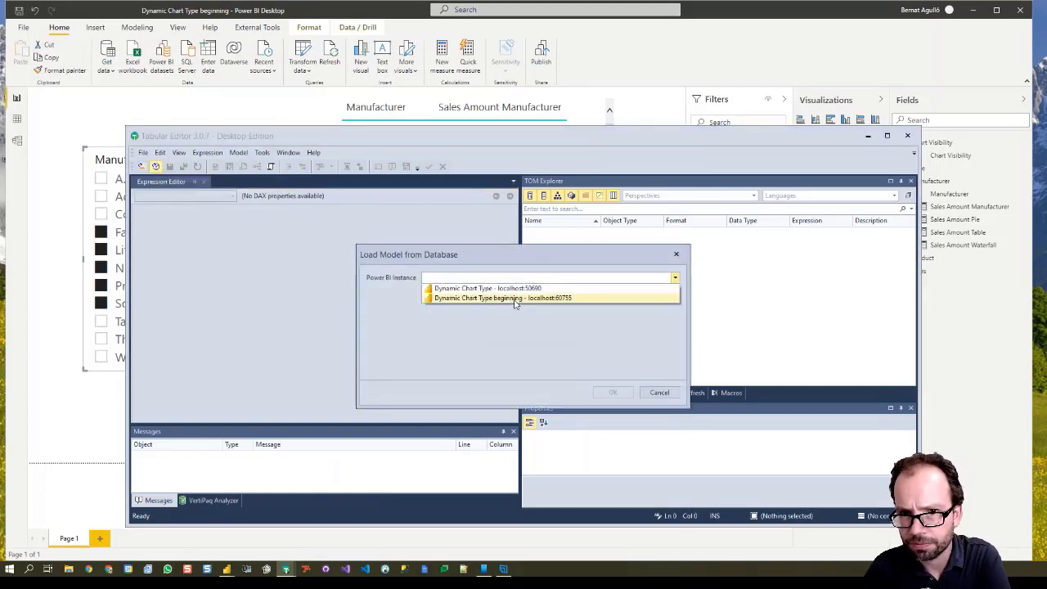
pyautogui.click(508, 290)
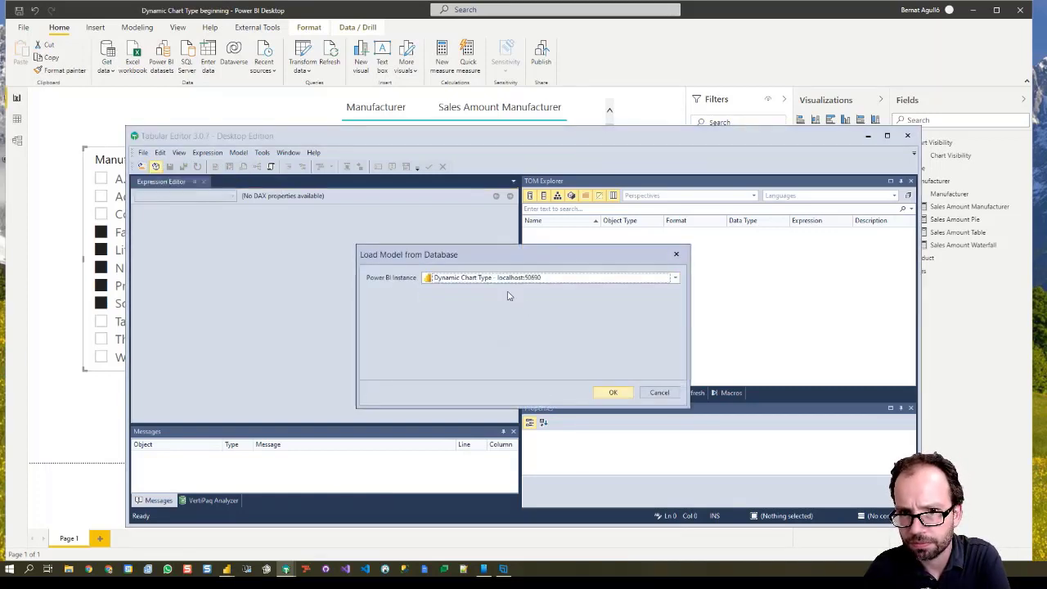
pyautogui.click(613, 392)
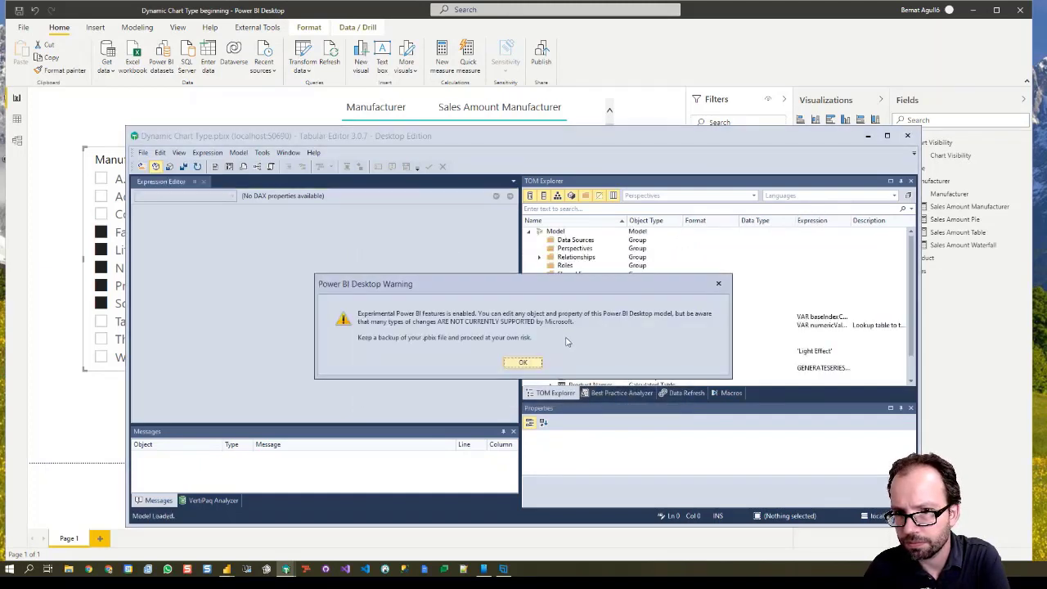
pyautogui.click(535, 363)
# Step: Examine the Pie calculation item's expression under Chart Visibility, especially the ALLSELECTED() filter in the numManuf variable
pyautogui.click(551, 291)
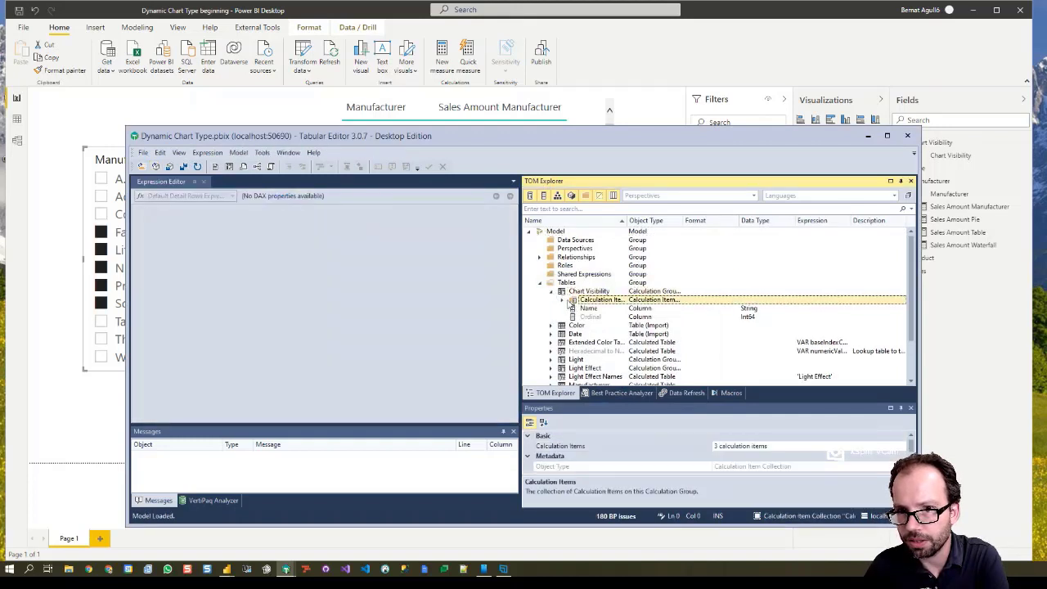
pyautogui.click(563, 300)
pyautogui.click(591, 309)
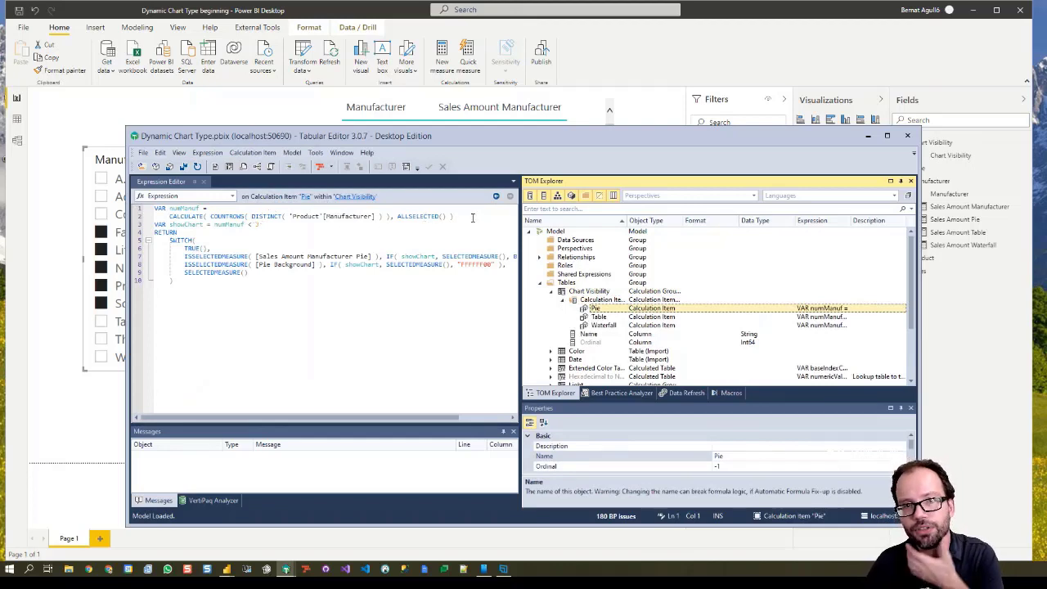
pyautogui.moveTo(396, 217); pyautogui.dragTo(451, 217)
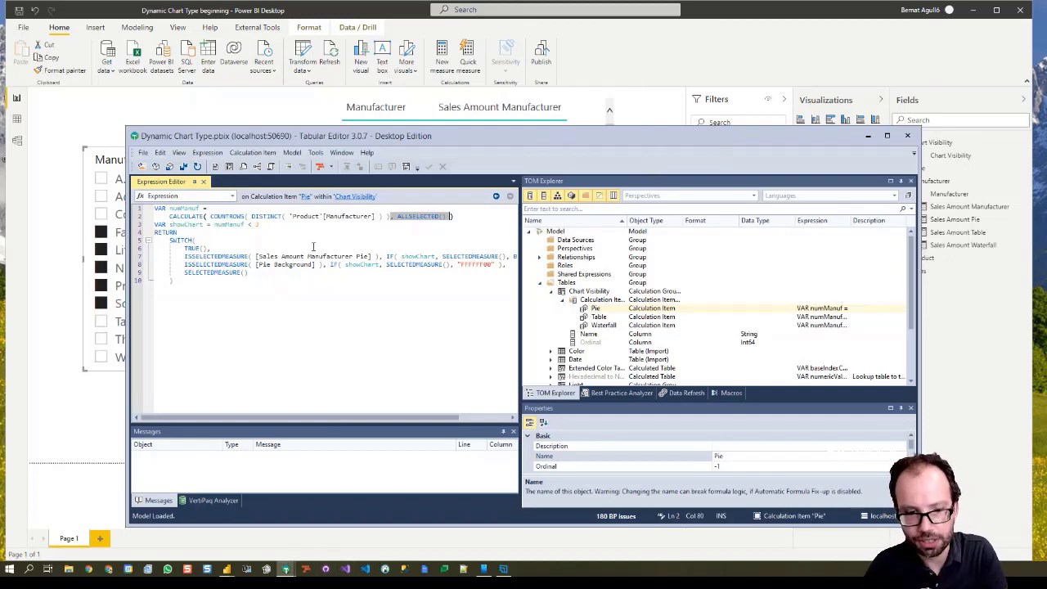
pyautogui.scroll(2, 313, 243)
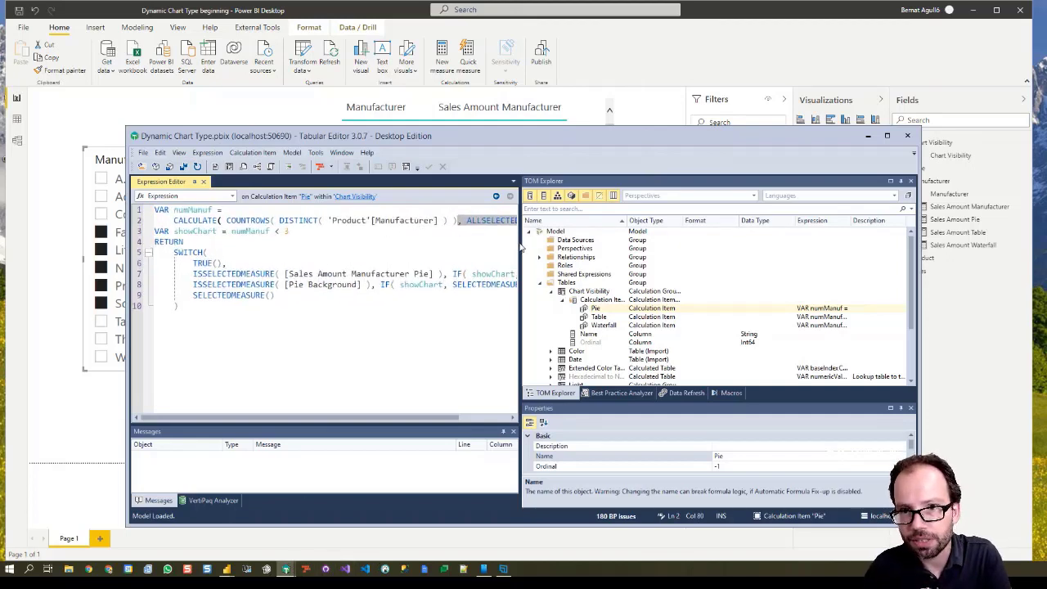
pyautogui.moveTo(523, 247); pyautogui.dragTo(641, 243)
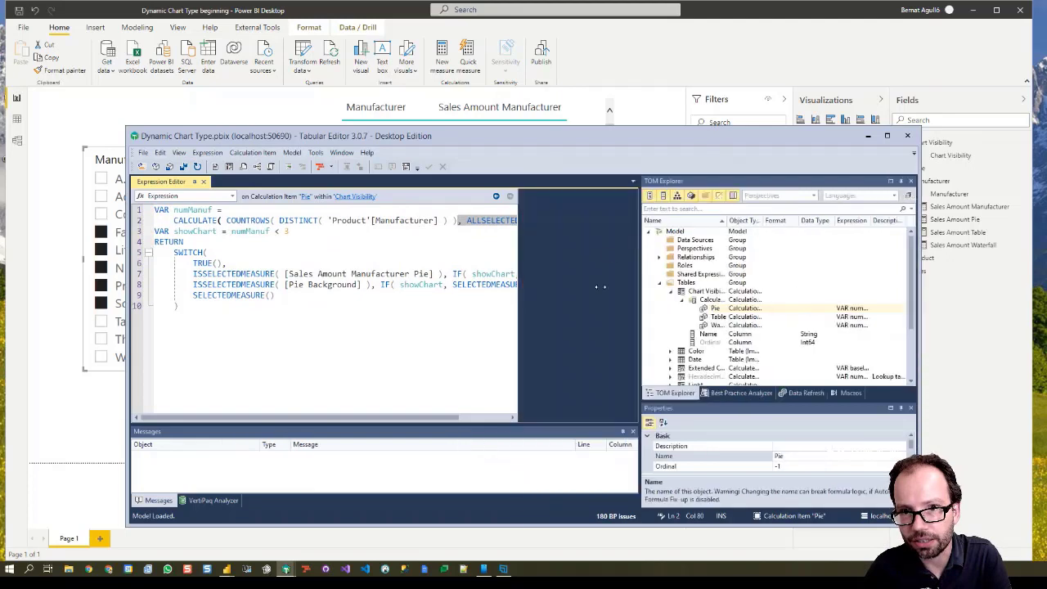
# Step: Switch back to the Dynamic Chart Type beginning model in Tabular Editor and go to the end of the VALUES argument in numManuf
pyautogui.click(286, 569)
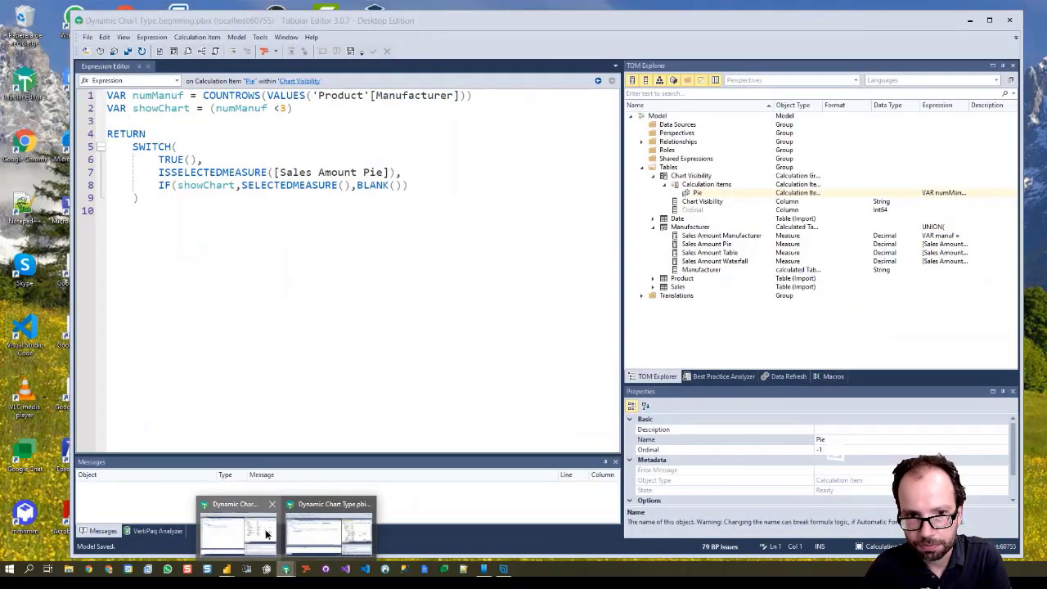
pyautogui.click(266, 534)
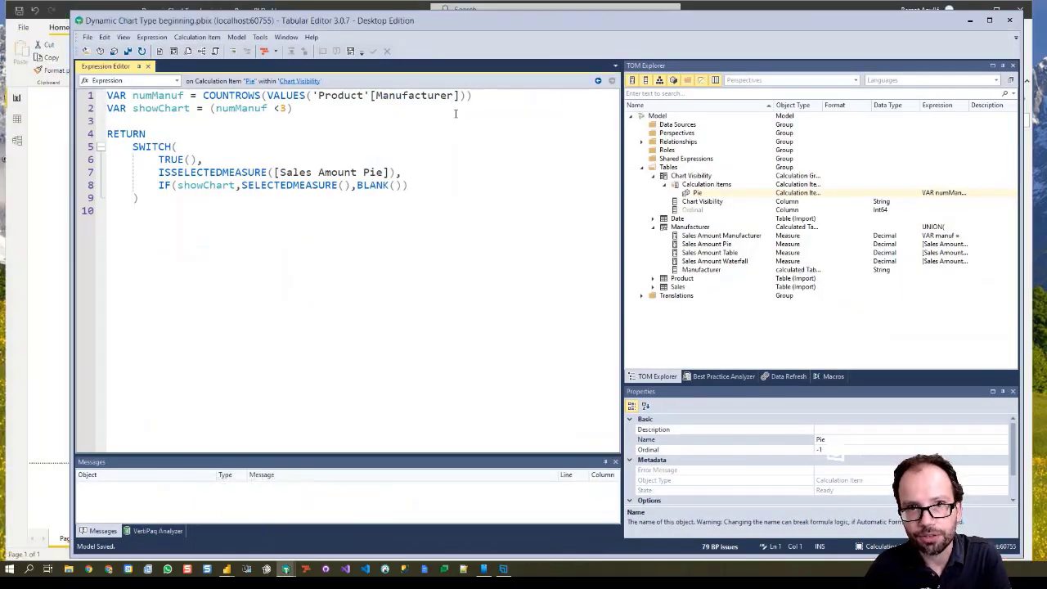
pyautogui.click(467, 96)
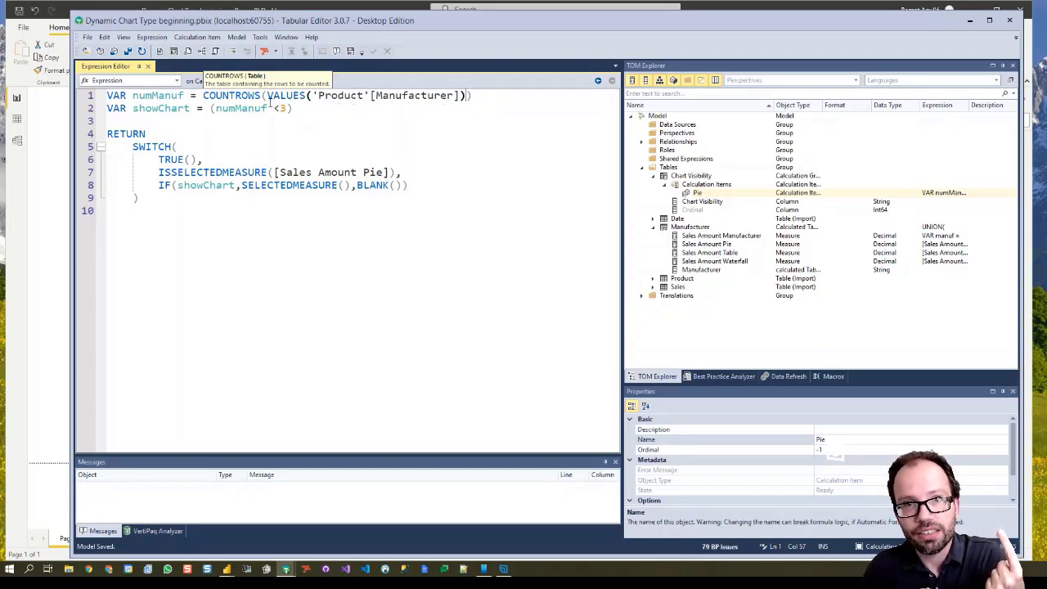
pyautogui.moveTo(281, 98)
pyautogui.moveTo(231, 96)
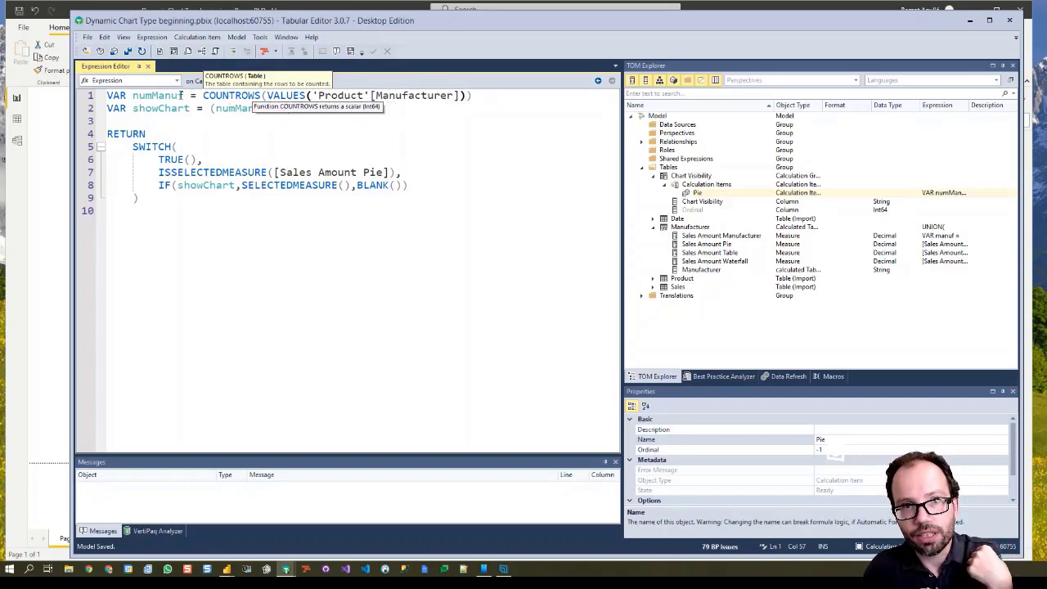
pyautogui.moveTo(204, 108)
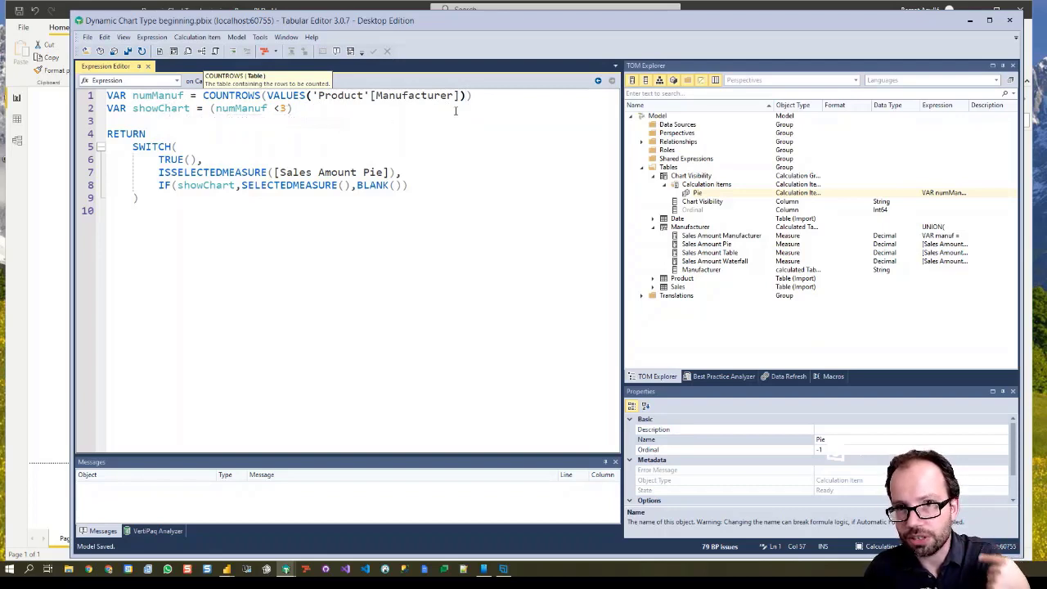
# Step: Try to add ALLSELECTED() as a second argument of COUNTROWS in the numManuf variable
pyautogui.write(',AL')
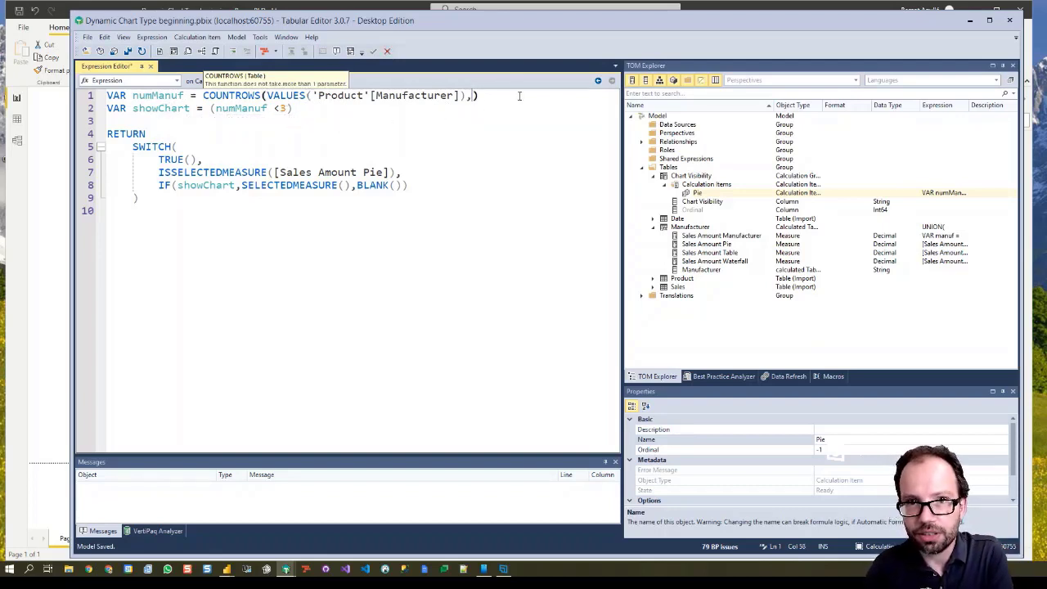
pyautogui.write('LSELECTED()')
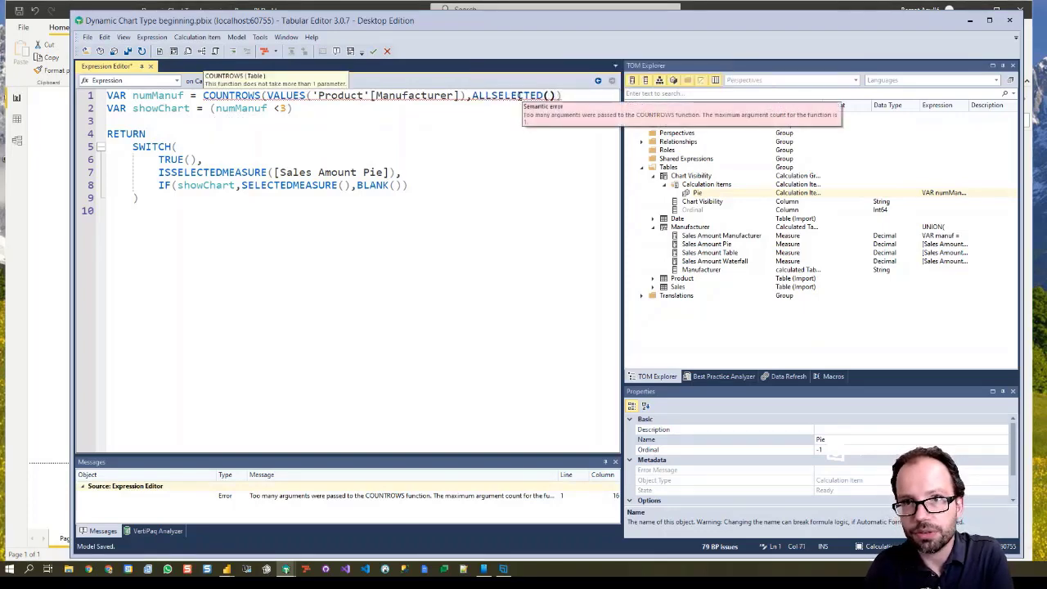
pyautogui.write(')')
pyautogui.press('Down')
pyautogui.write(')')
# Step: Remove the comma and ALLSELECTED() from the COUNTROWS call in the numManuf variable
pyautogui.click(518, 96)
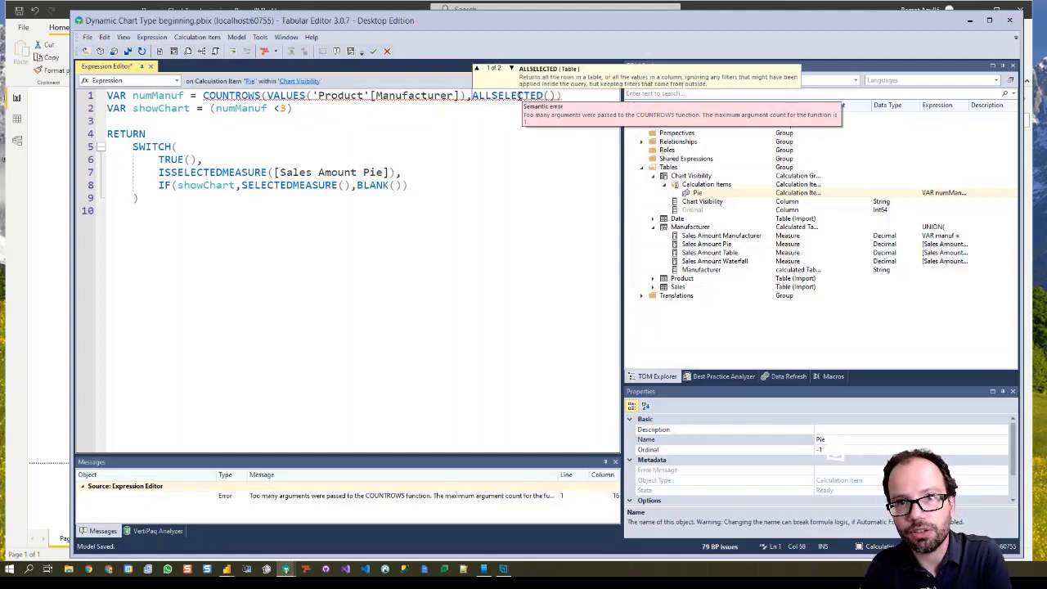
pyautogui.press('Left')
pyautogui.press('Left')
pyautogui.hotkey('shift', 'Right')
pyautogui.press('Right')
pyautogui.hotkey('shift', 'Right')
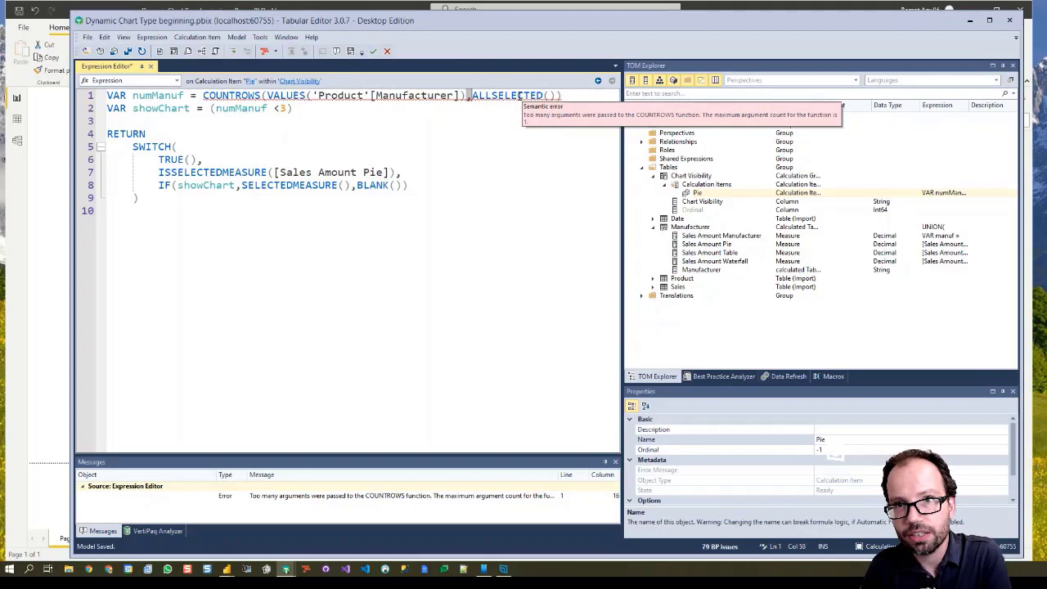
pyautogui.hotkey('shift', 'Right')
pyautogui.hotkey('shift', 'Right')
pyautogui.hotkey('shift', 'Right')
pyautogui.hotkey('shift', 'Right')
pyautogui.hotkey('shift', 'Right')
pyautogui.hotkey('shift', 'Right')
pyautogui.hotkey('shift', 'Right')
pyautogui.hotkey('shift', 'Right')
pyautogui.hotkey('shift', 'Right')
pyautogui.hotkey('shift', 'Right')
pyautogui.hotkey('shift', 'Right')
pyautogui.hotkey('shift', 'Right')
pyautogui.hotkey('shift', 'Right')
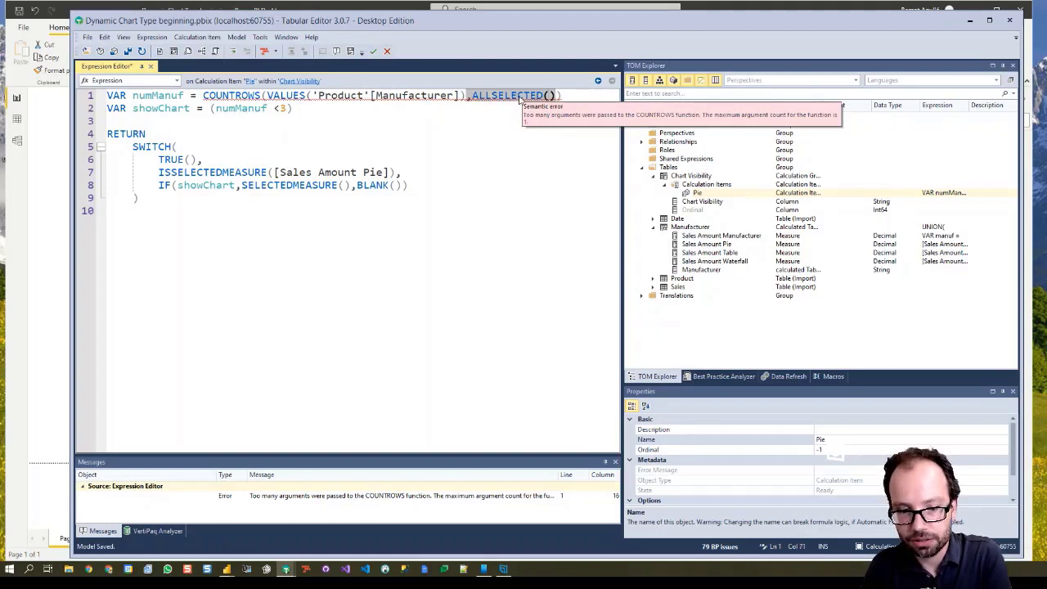
pyautogui.press('Delete')
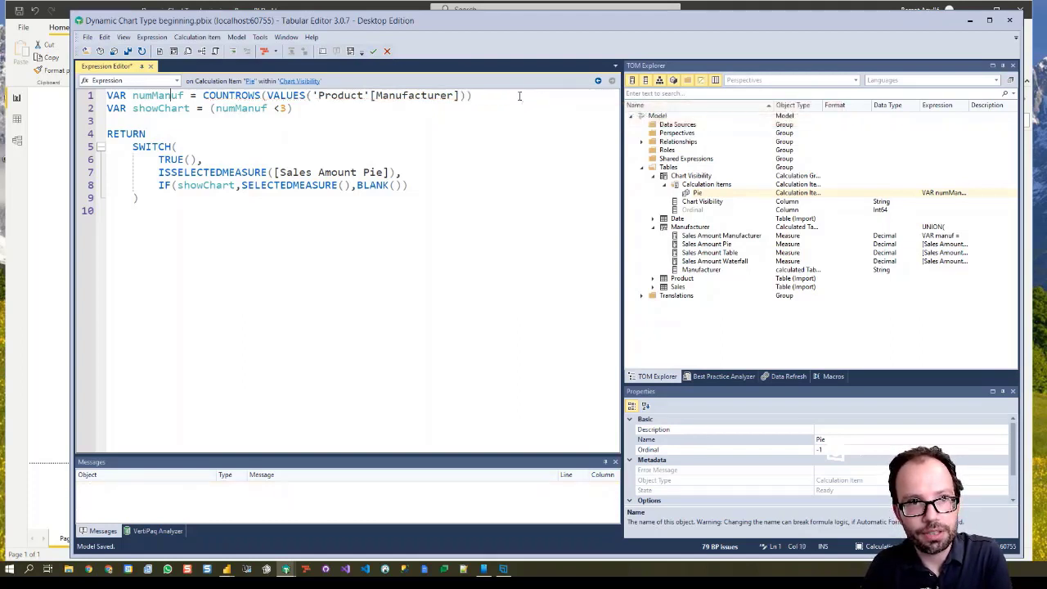
# Step: Wrap the COUNTROWS expression in numManuf in CALCULATE, with ALLSELECTED() as the filter argument
pyautogui.press('Right')
pyautogui.press('Right')
pyautogui.press('Right')
pyautogui.press('Right')
pyautogui.press('Right')
pyautogui.press('Right')
pyautogui.write('CALC')
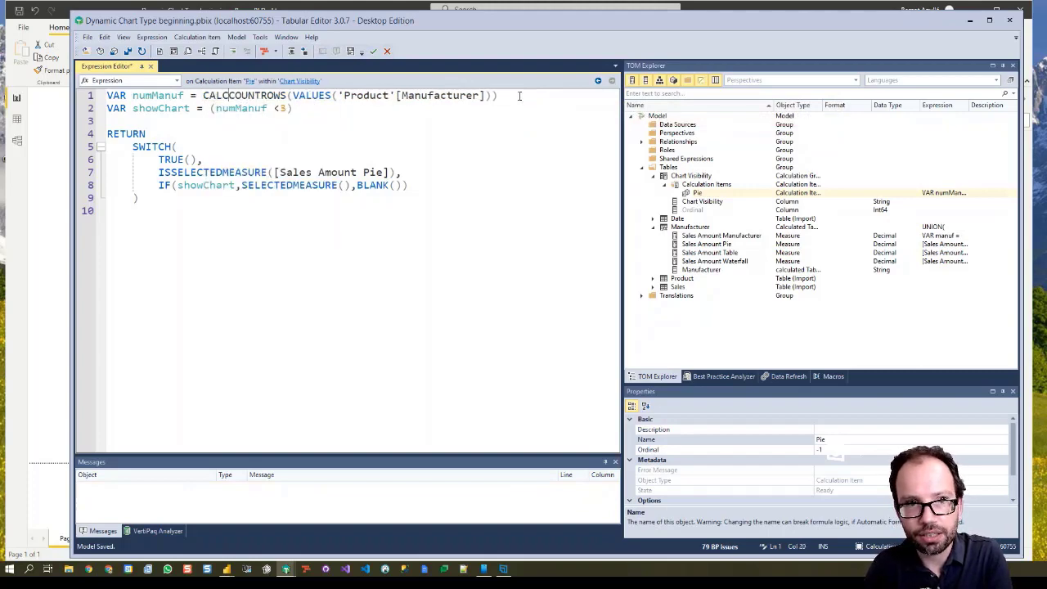
pyautogui.write('ULATE(')
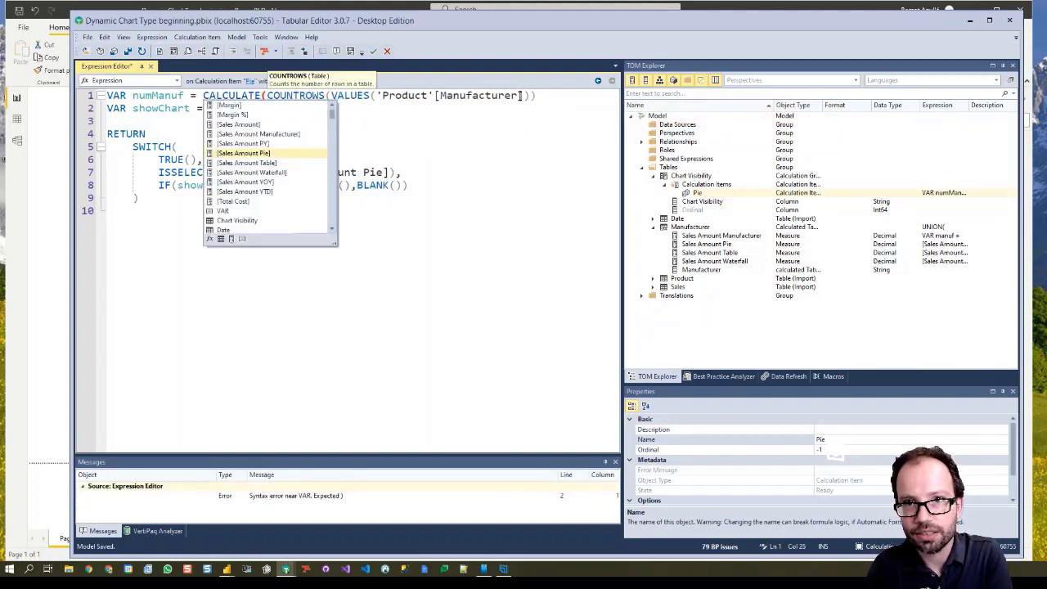
pyautogui.press('End')
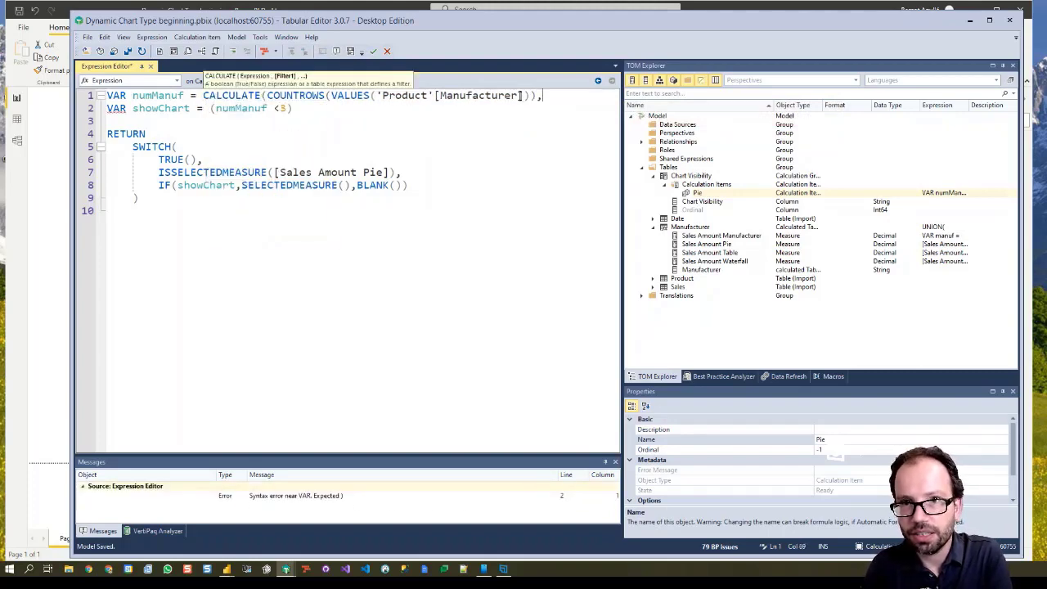
pyautogui.write(', ALLSELECTED() )')
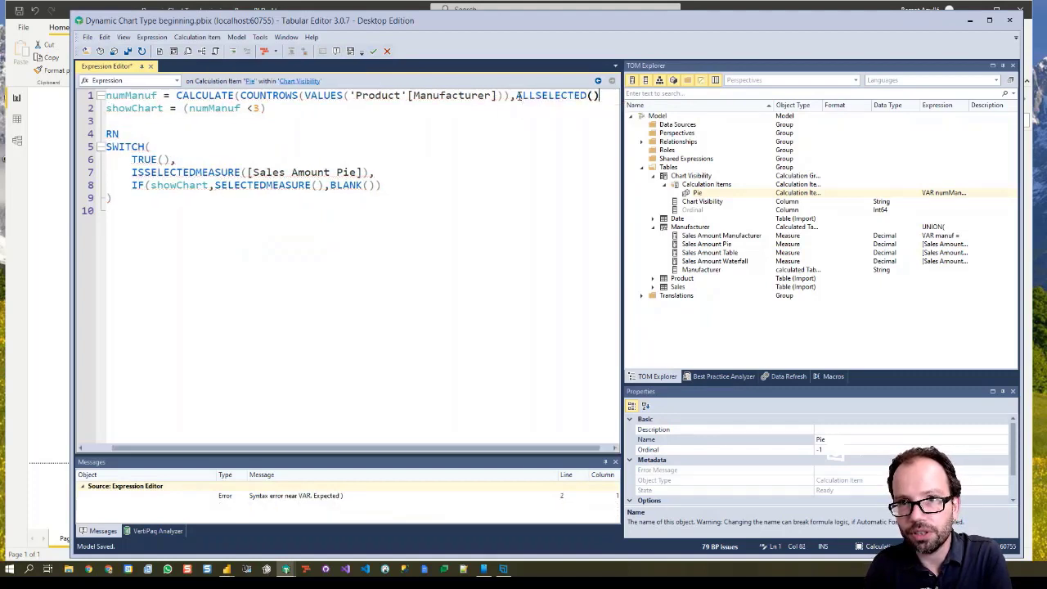
# Step: Format the Pie calculation item's DAX expression and save the model
pyautogui.click(264, 51)
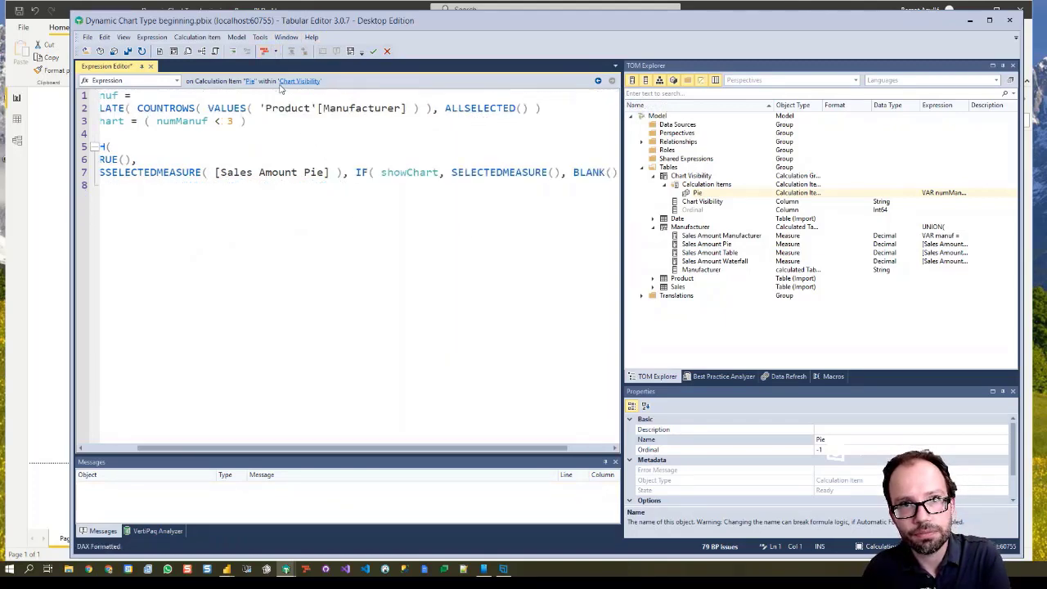
pyautogui.moveTo(315, 448); pyautogui.dragTo(201, 441)
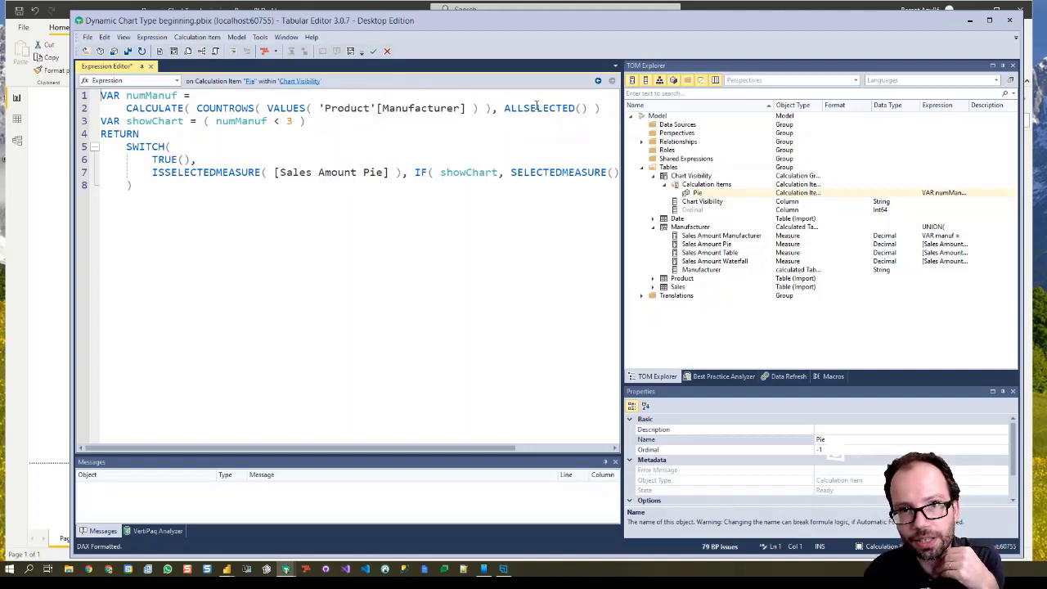
pyautogui.click(115, 50)
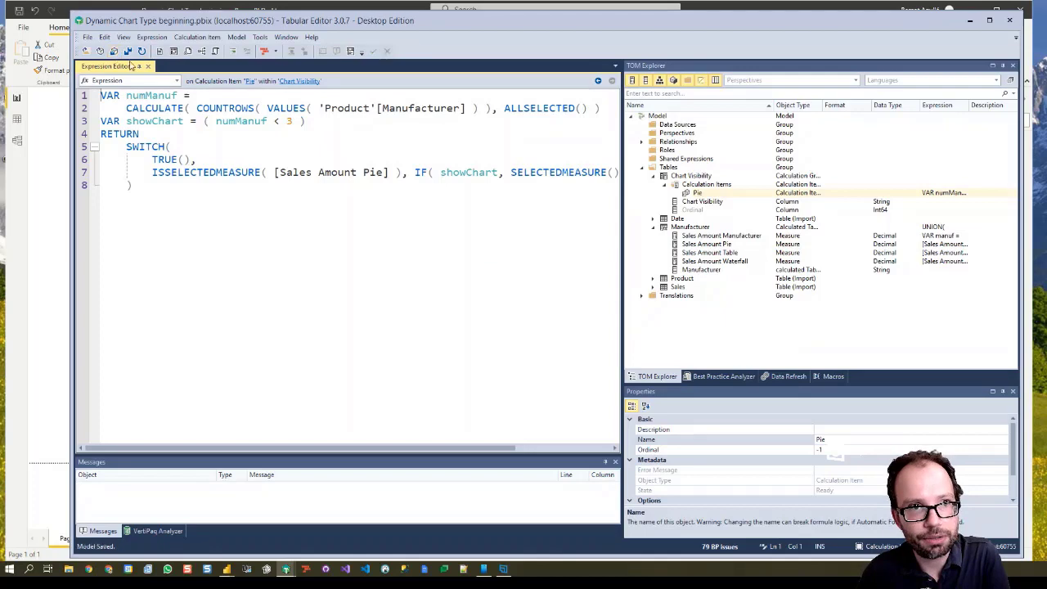
# Step: Switch to Power BI Desktop, move the pie chart down below the manufacturer table, and turn its title off
pyautogui.click(54, 132)
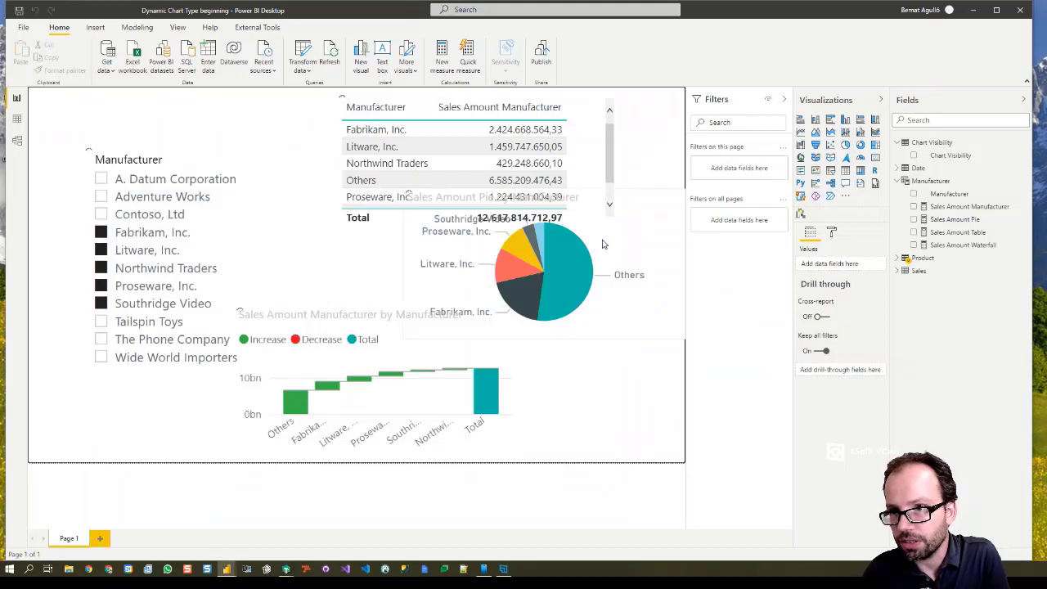
pyautogui.click(644, 243)
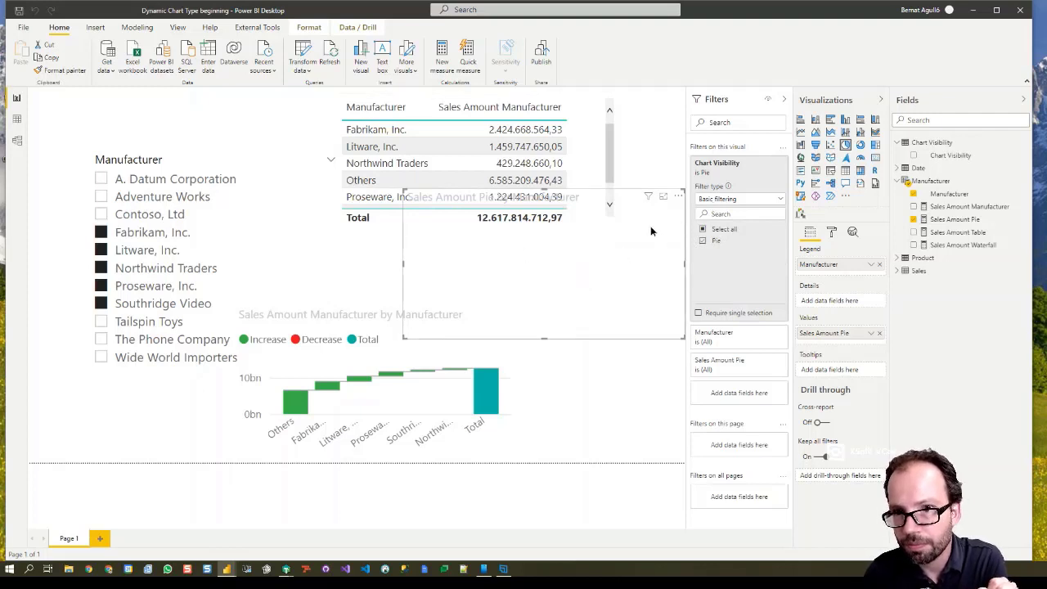
pyautogui.moveTo(650, 226); pyautogui.dragTo(649, 268)
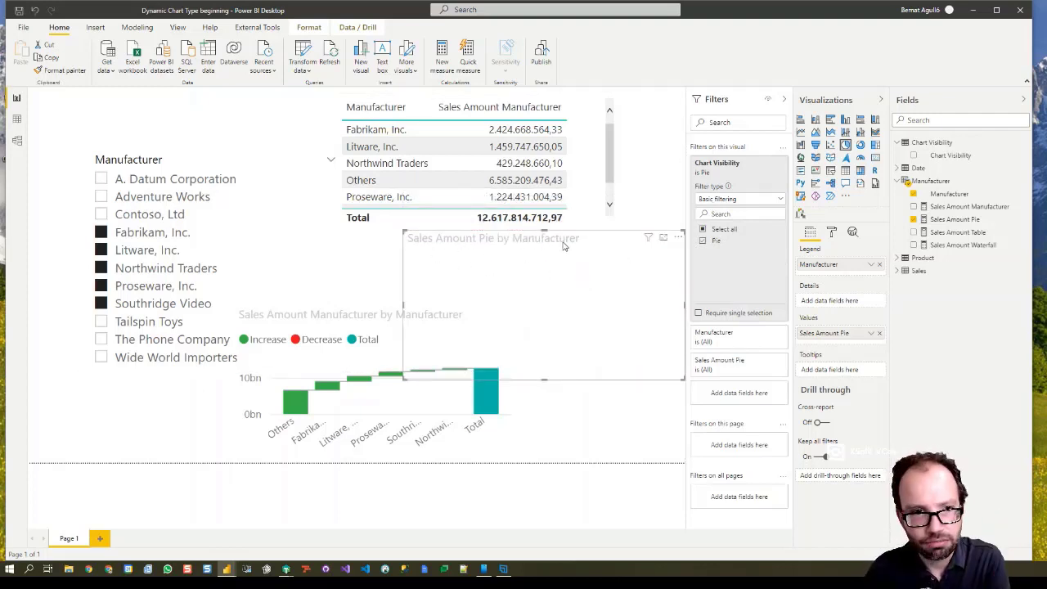
pyautogui.click(832, 234)
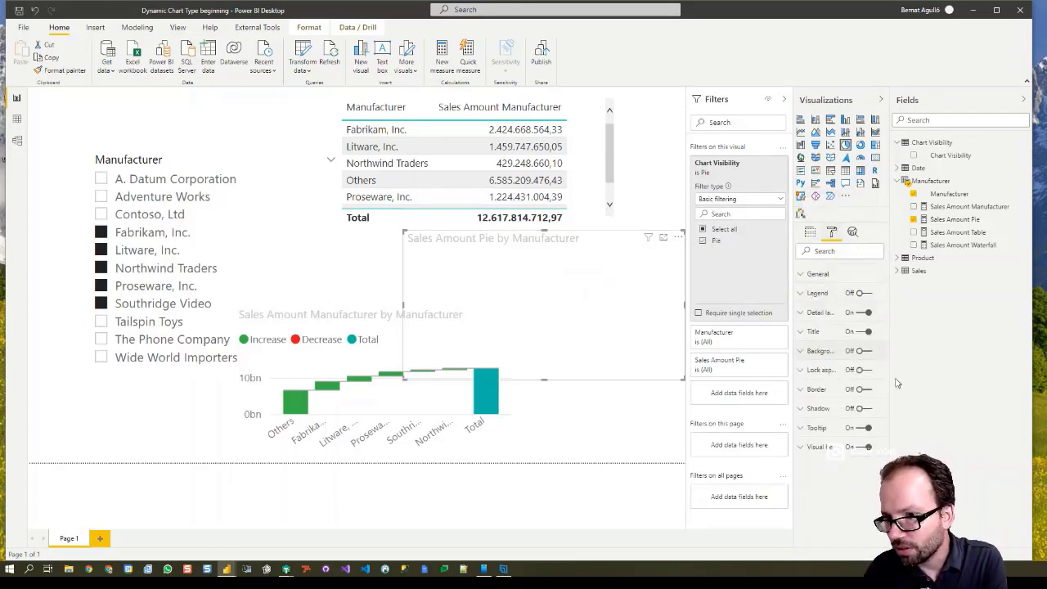
pyautogui.click(861, 335)
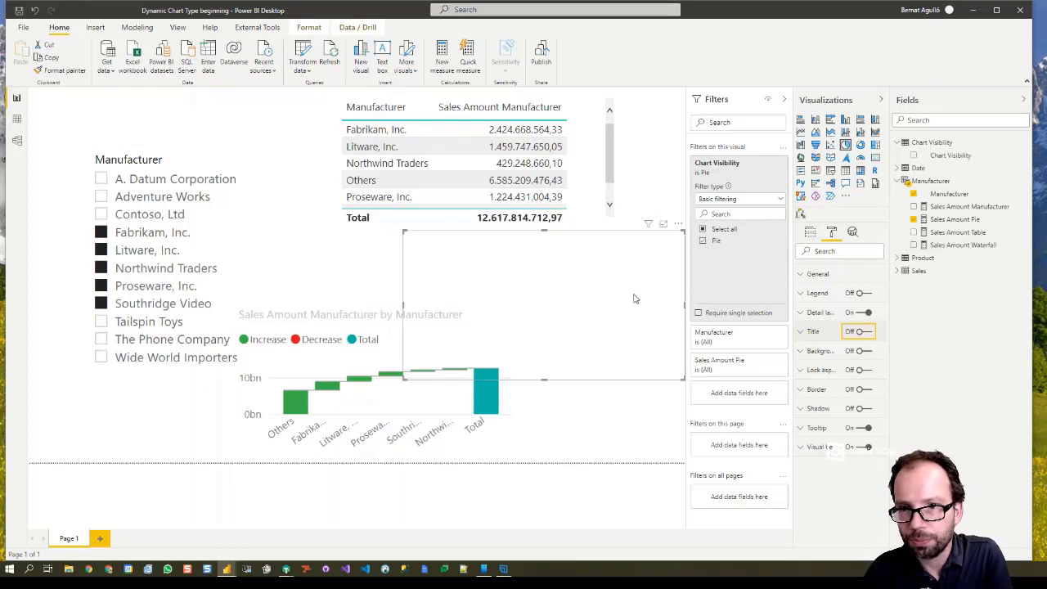
# Step: Switch to Tabular Editor and create a calculation item named Waterfall in the Chart Visibility group
pyautogui.hotkey('alt', 'Tab')
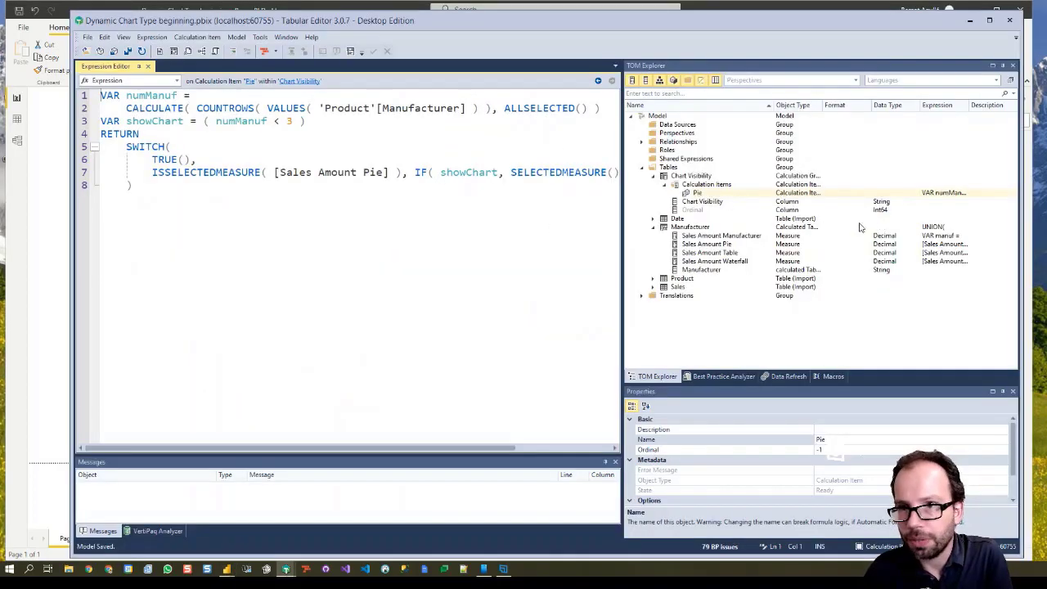
pyautogui.rightClick(702, 199)
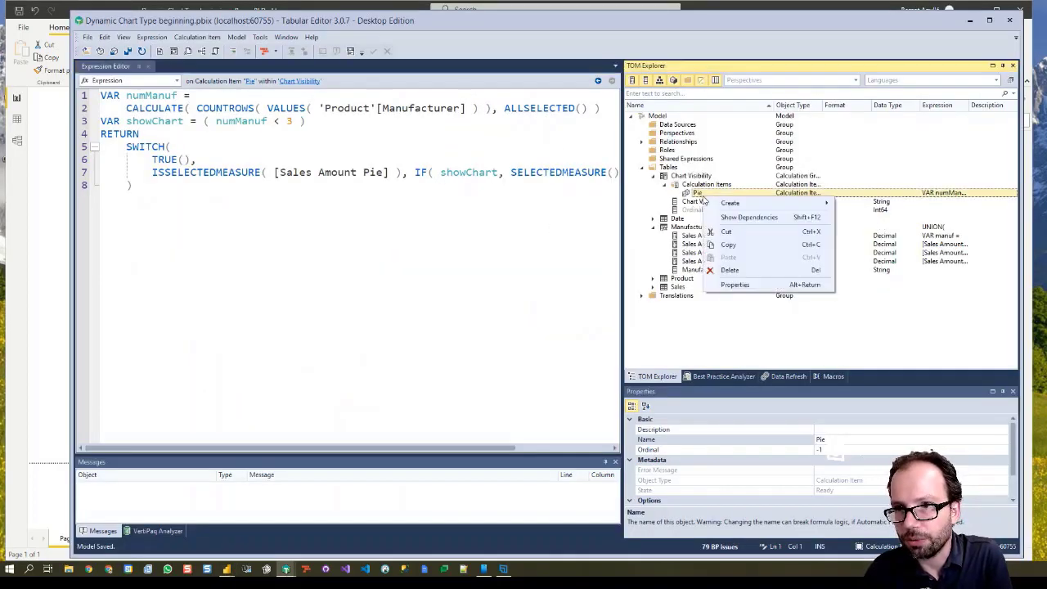
pyautogui.moveTo(754, 203)
pyautogui.click(869, 205)
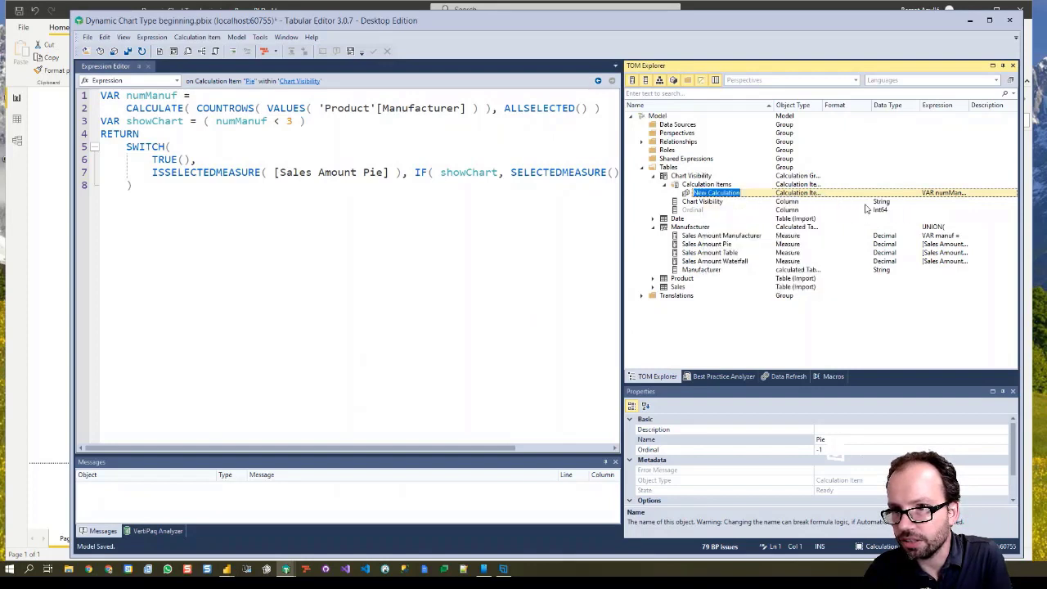
pyautogui.write('Waterfall')
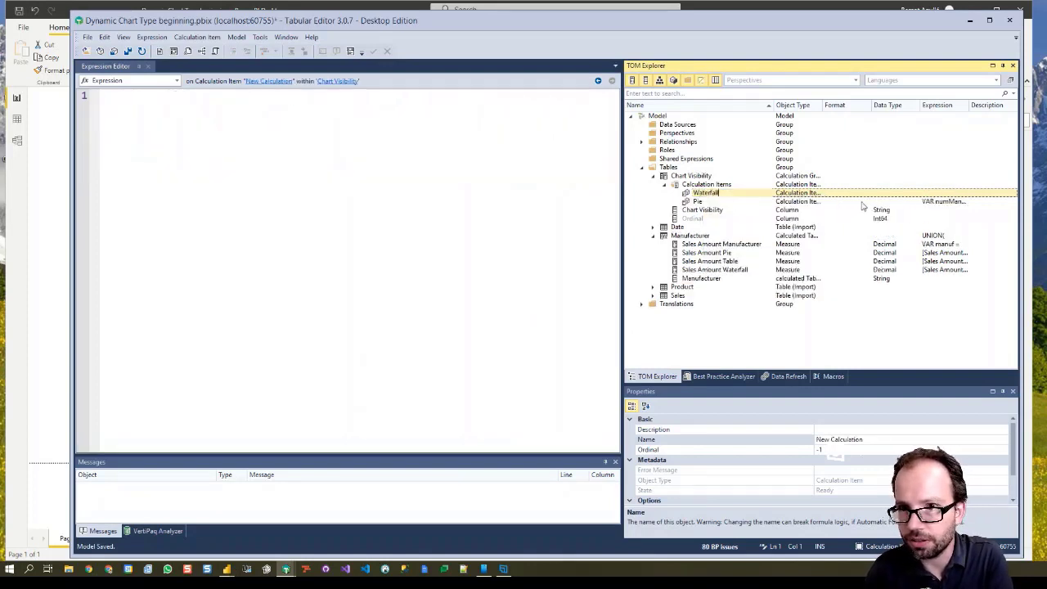
pyautogui.press('Return')
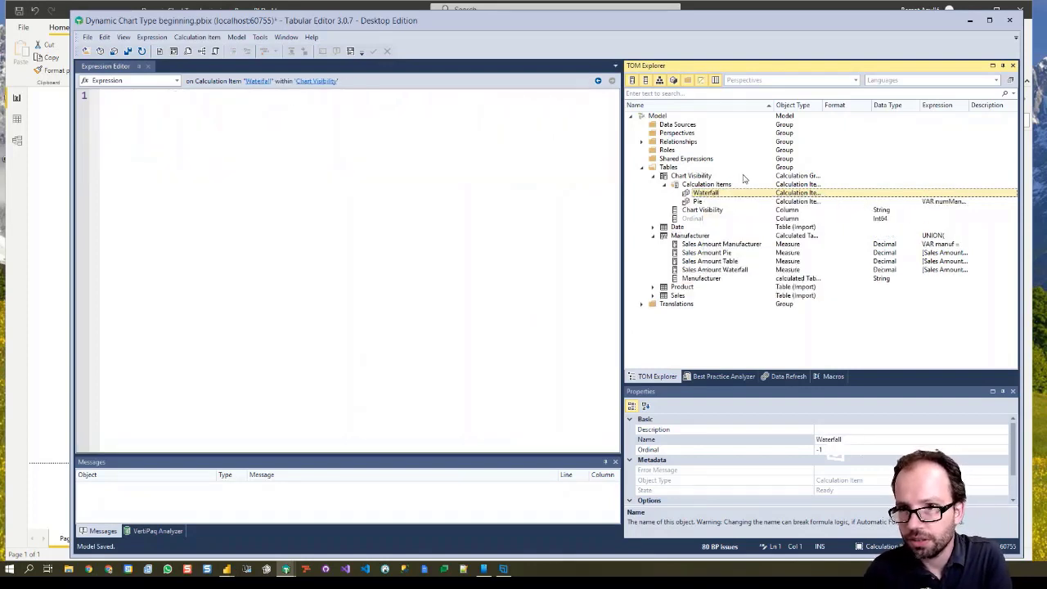
# Step: Copy the entire Pie calculation item expression into the Waterfall calculation item
pyautogui.click(719, 201)
pyautogui.moveTo(170, 205); pyautogui.dragTo(100, 95)
pyautogui.hotkey('ctrl', 'c')
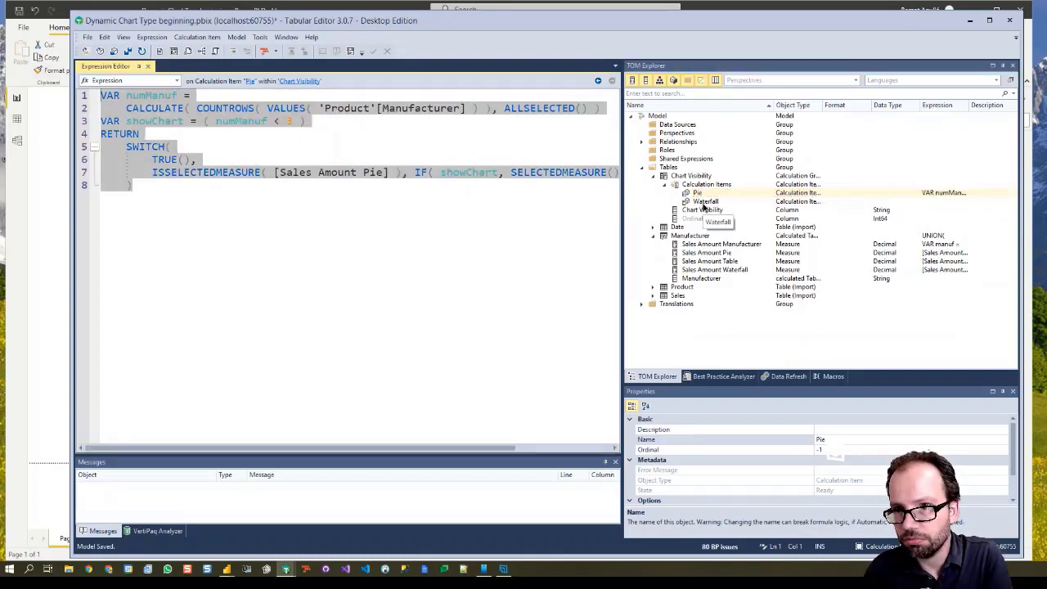
pyautogui.click(705, 202)
pyautogui.click(251, 127)
pyautogui.hotkey('ctrl', 'v')
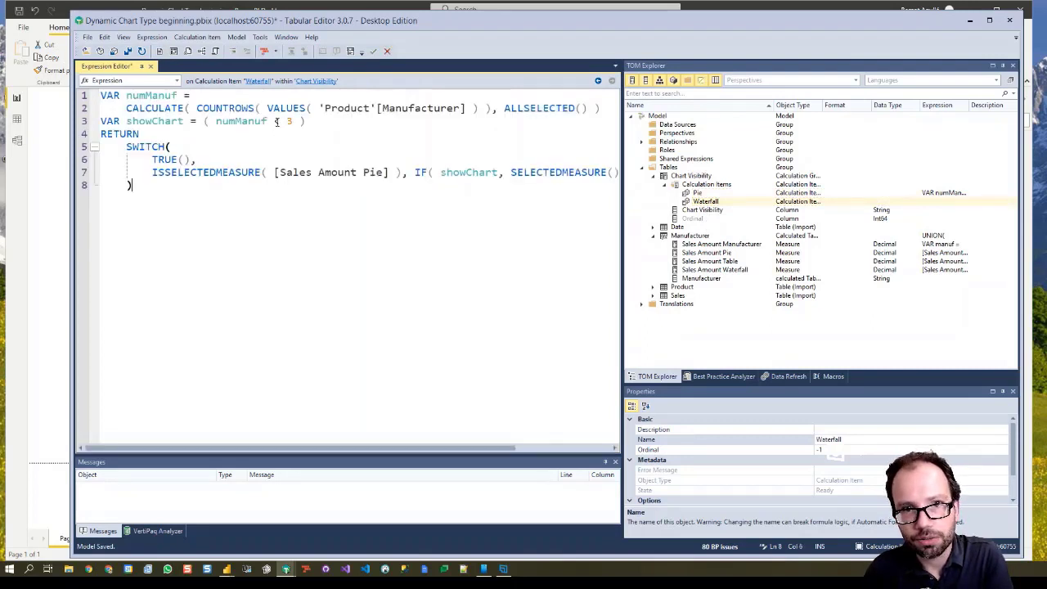
# Step: Change Waterfall's showChart condition to numManuf >= 3 && numManuf < 6
pyautogui.click(278, 121)
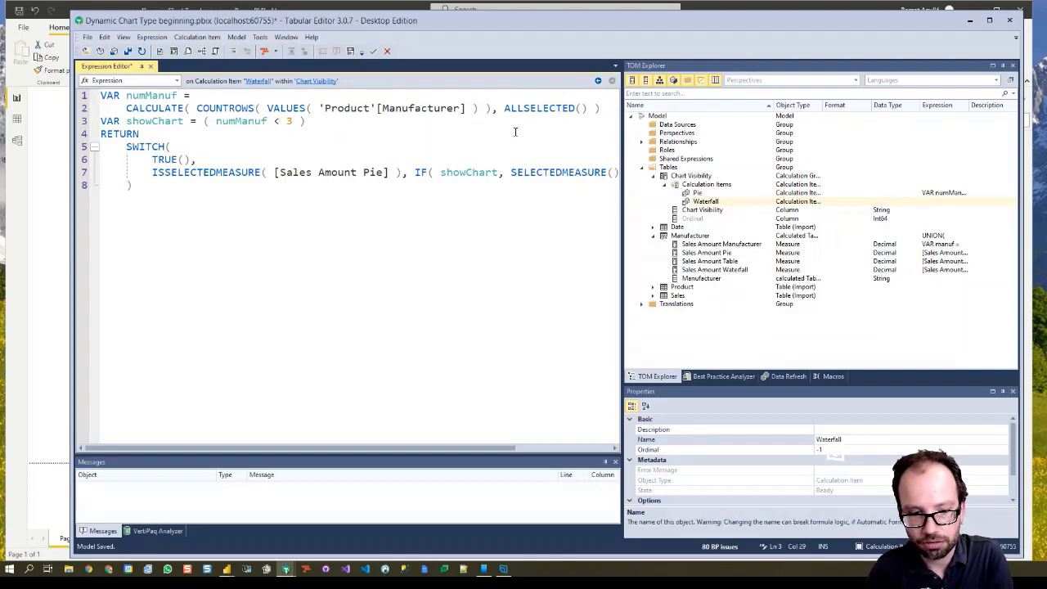
pyautogui.hotkey('shift', 'Left')
pyautogui.write('>=')
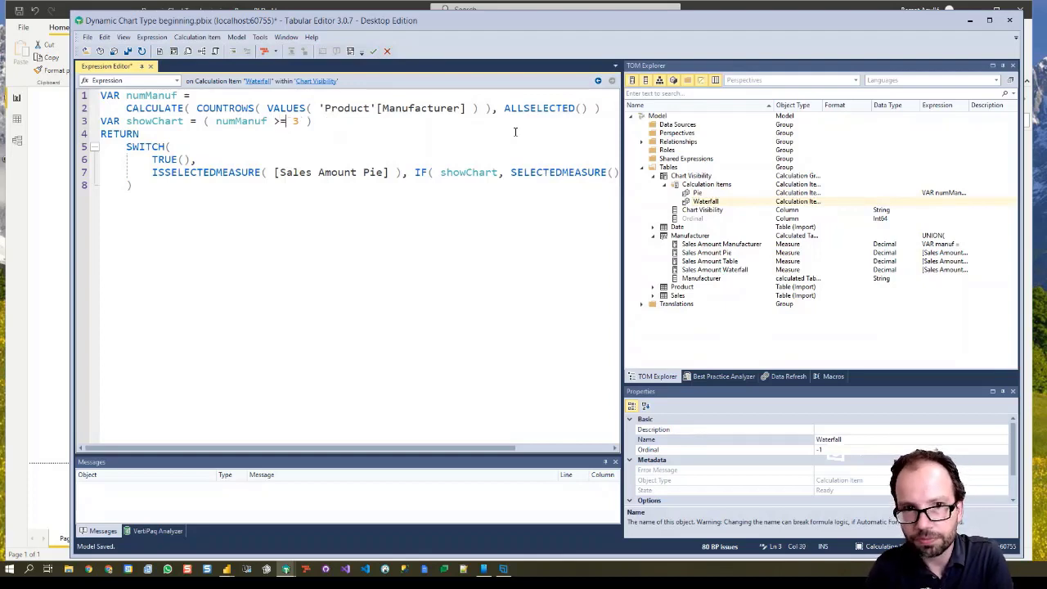
pyautogui.press('Right')
pyautogui.press('Right')
pyautogui.write('&& ')
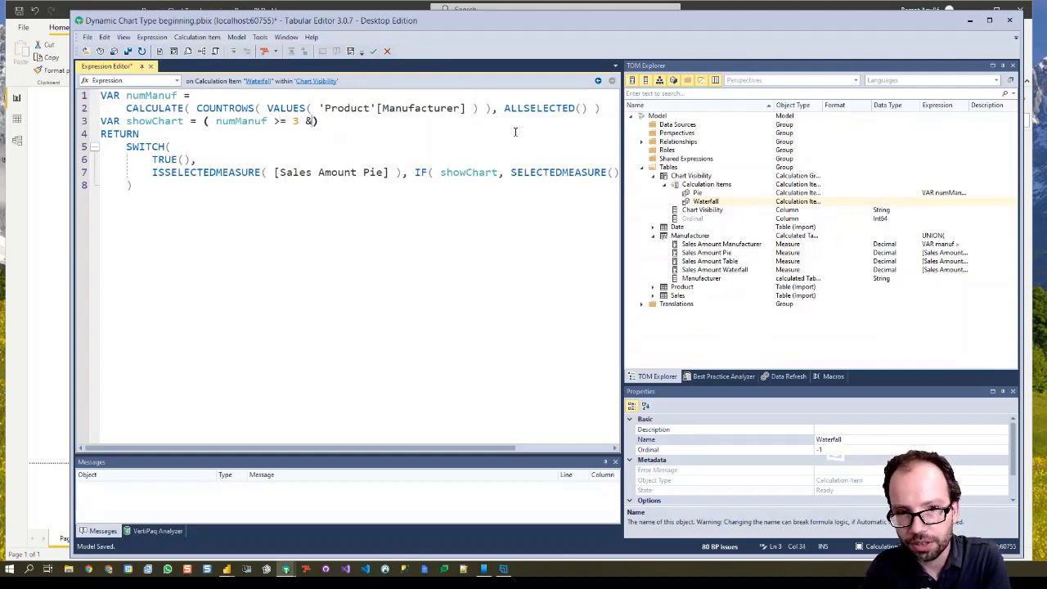
pyautogui.write('nu')
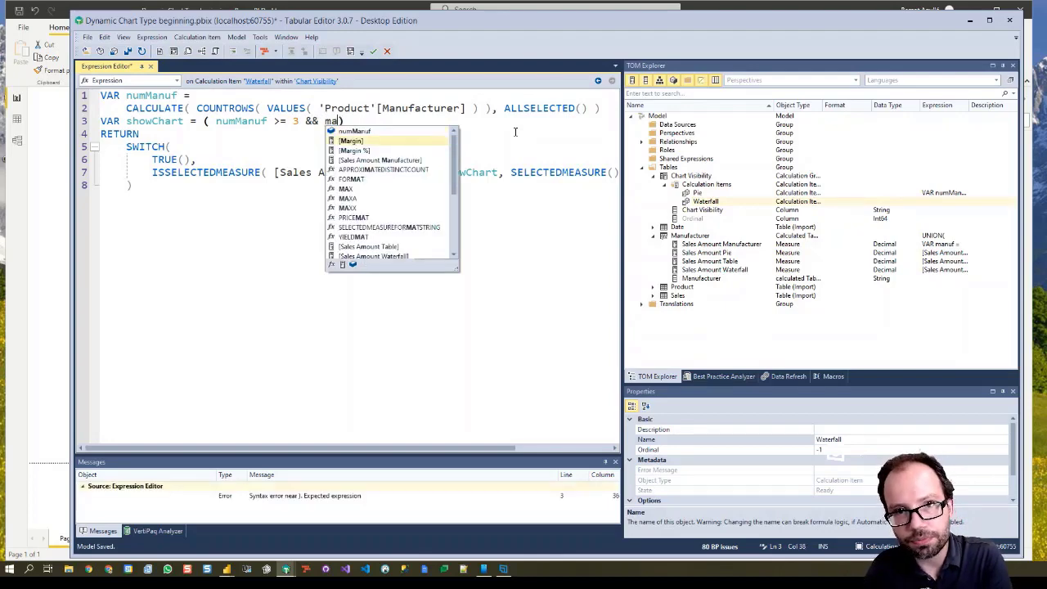
pyautogui.press('Tab')
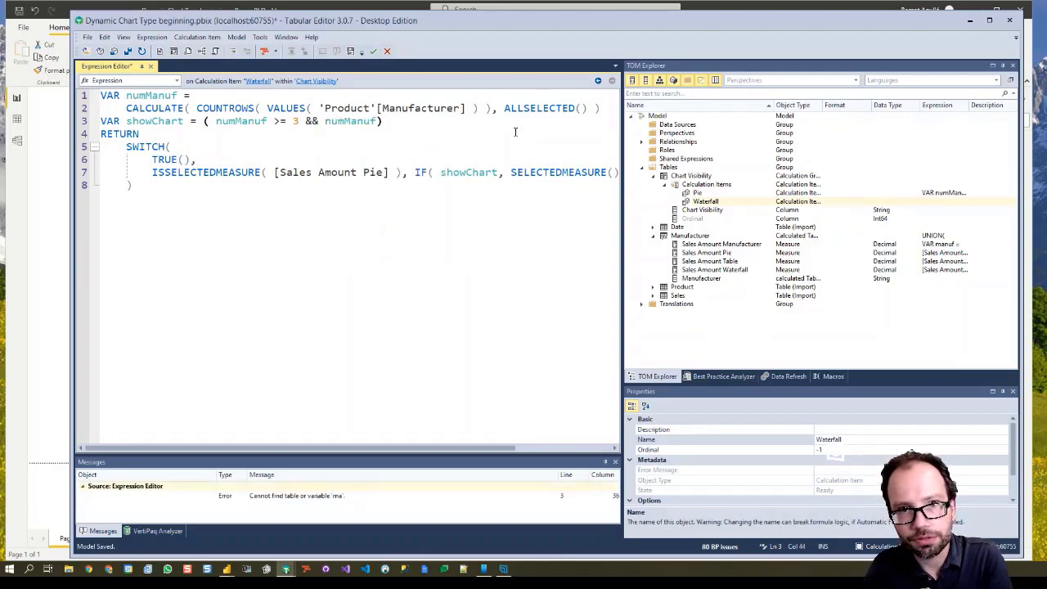
pyautogui.write('<')
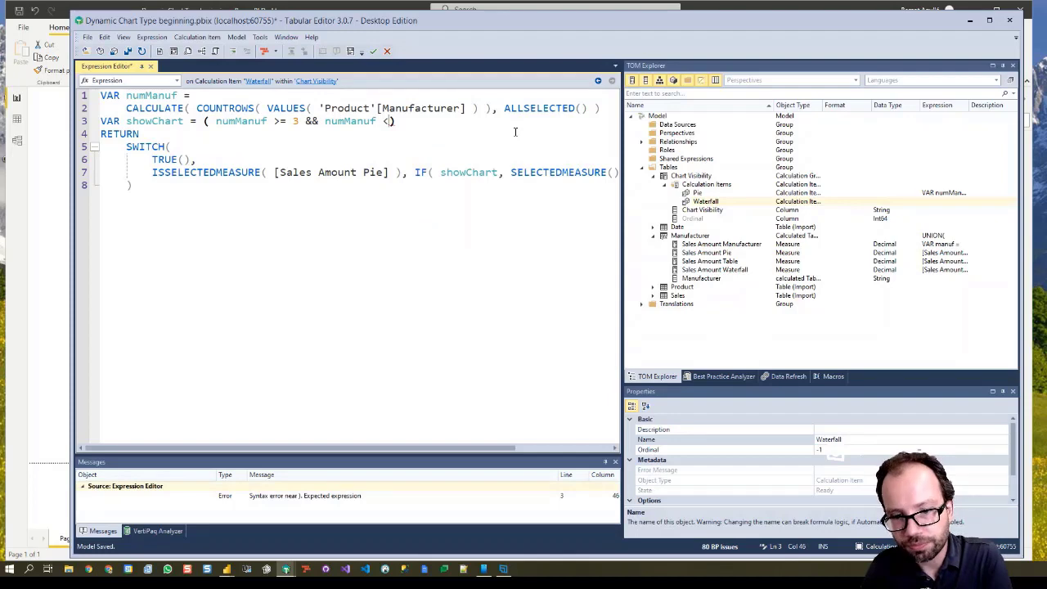
pyautogui.write(' 6')
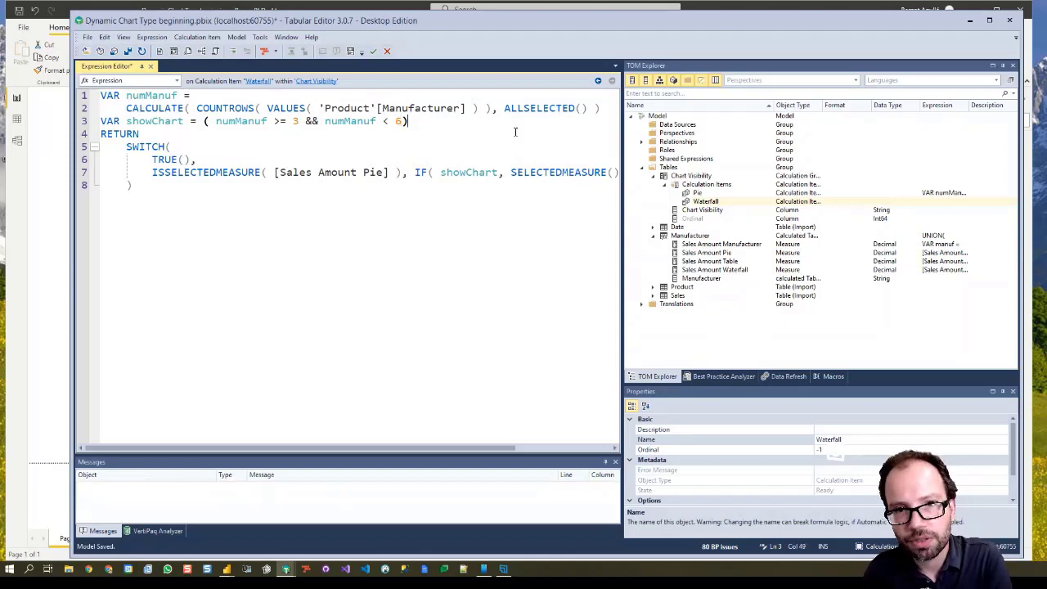
# Step: Replace the measure in Waterfall's ISSELECTEDMEASURE call with [Sales Amount Waterfall]
pyautogui.press('Down')
pyautogui.press('Down')
pyautogui.press('Down')
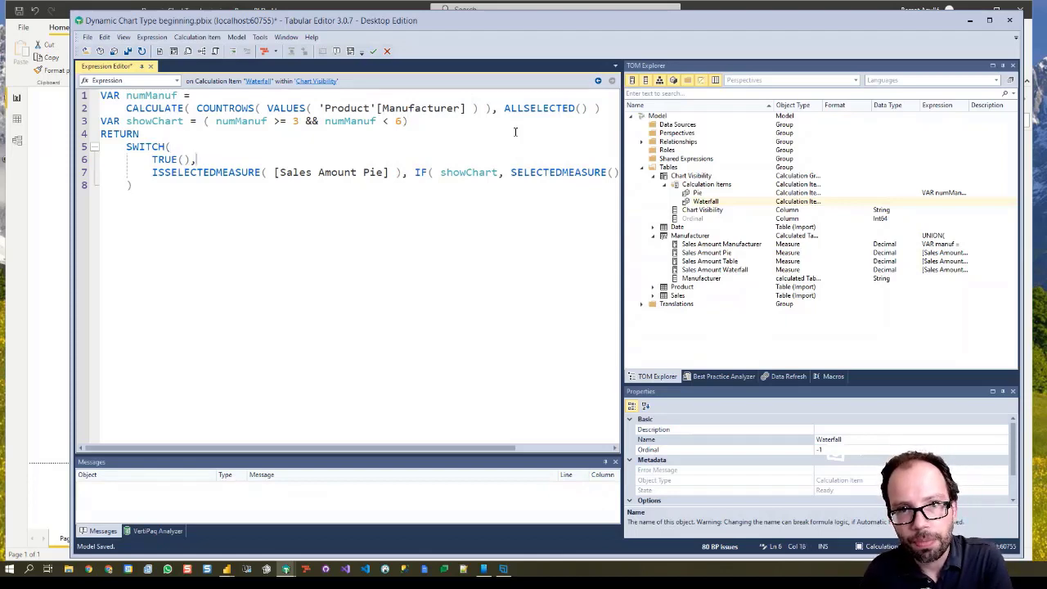
pyautogui.doubleClick(373, 172)
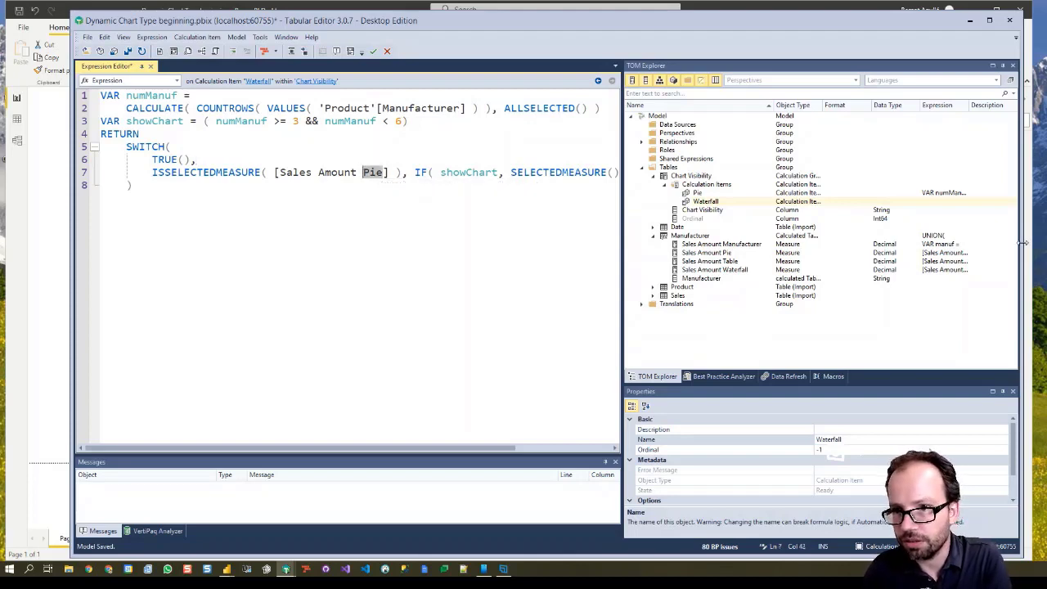
pyautogui.write('Wa')
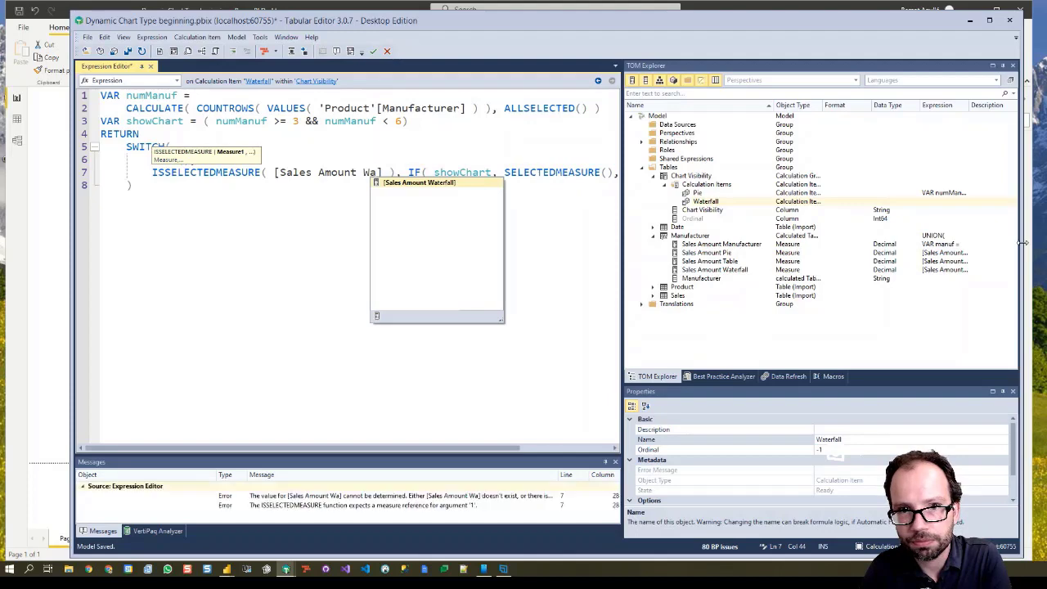
pyautogui.write('terfall')
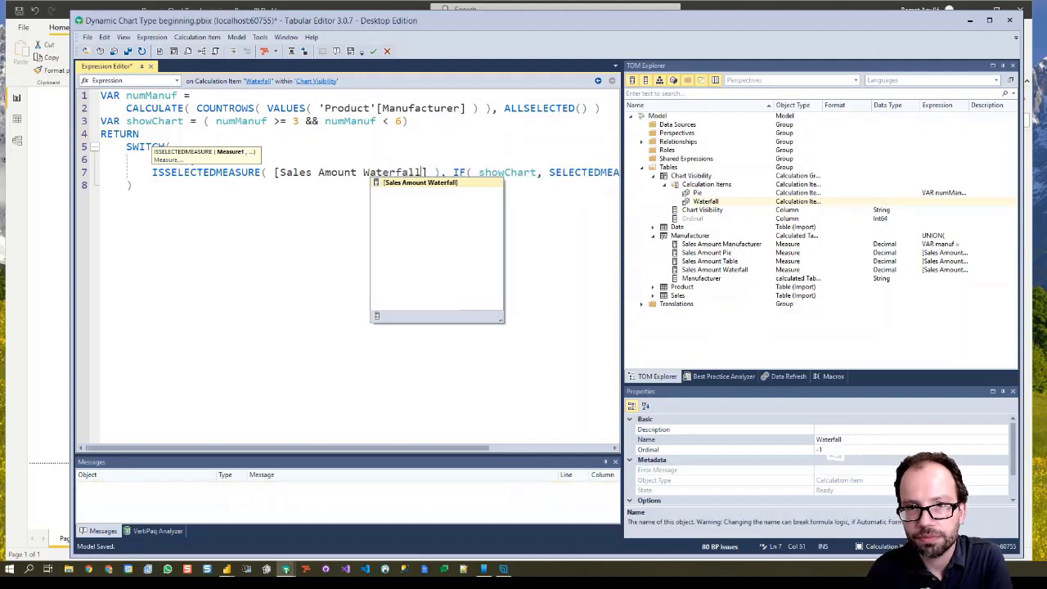
pyautogui.click(507, 160)
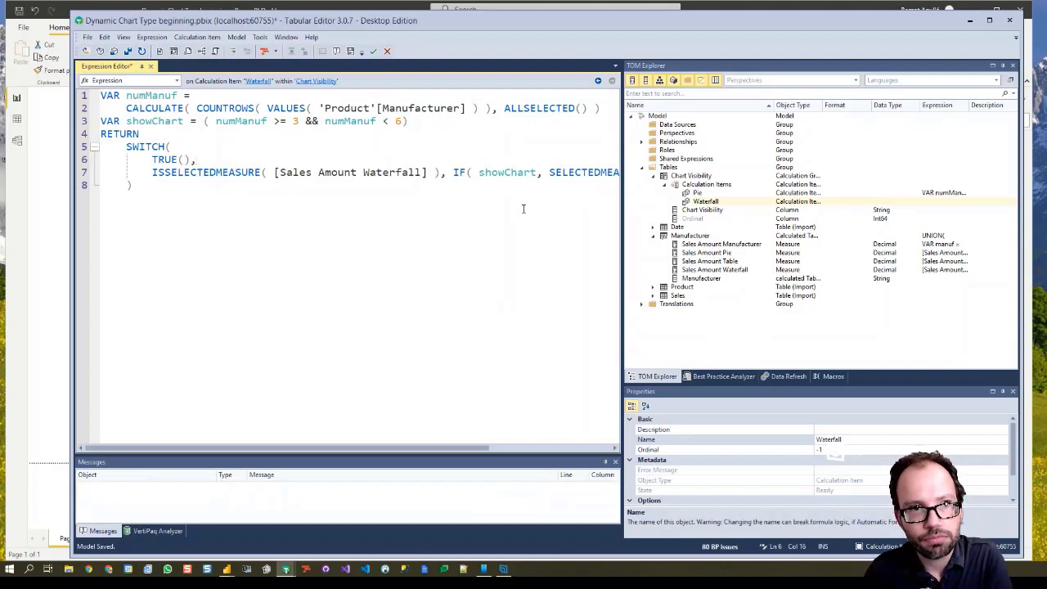
# Step: Duplicate the Waterfall calculation item in the Chart Visibility group and open the duplicate's expression
pyautogui.click(711, 205)
pyautogui.press('Escape')
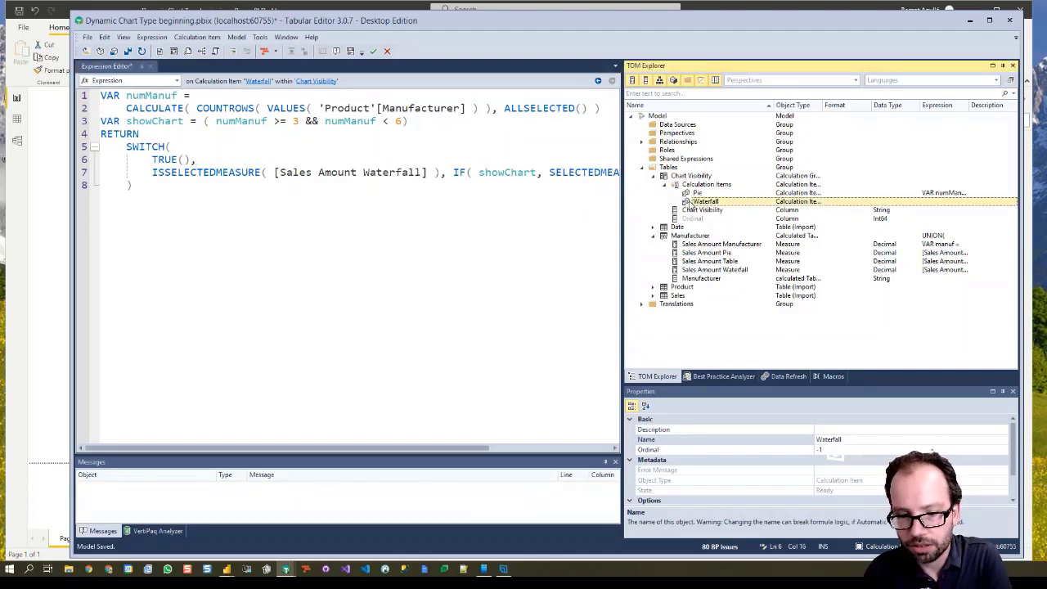
pyautogui.hotkey('ctrl', 'd')
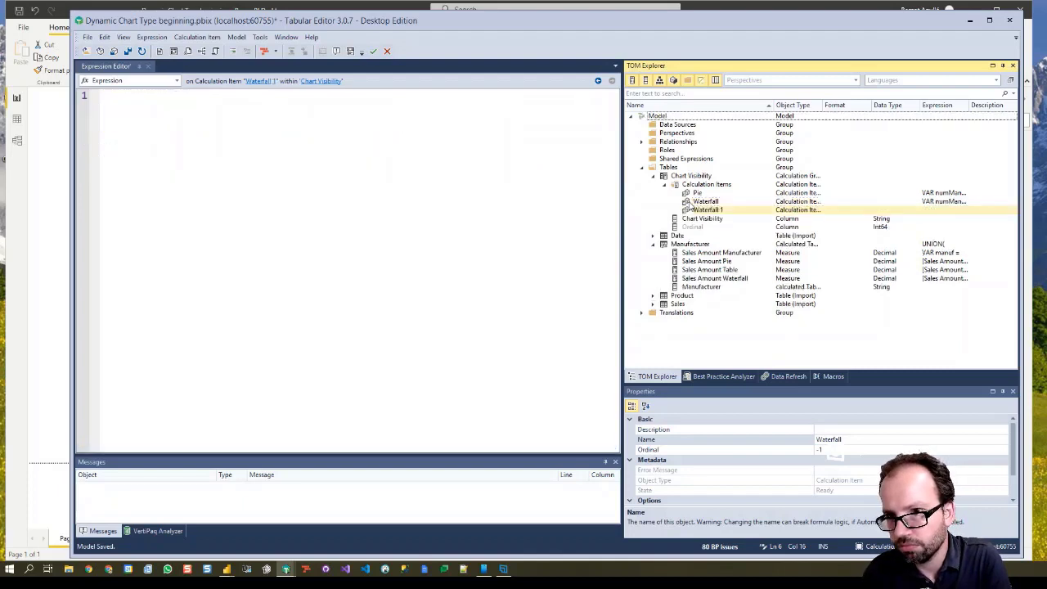
pyautogui.click(697, 210)
pyautogui.click(703, 202)
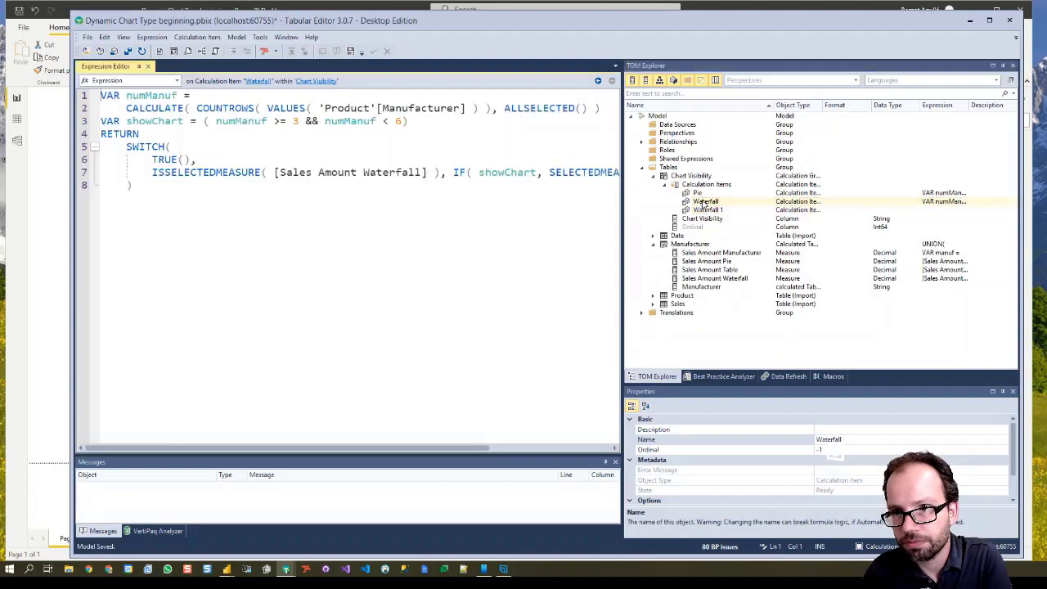
pyautogui.click(705, 210)
pyautogui.click(706, 212)
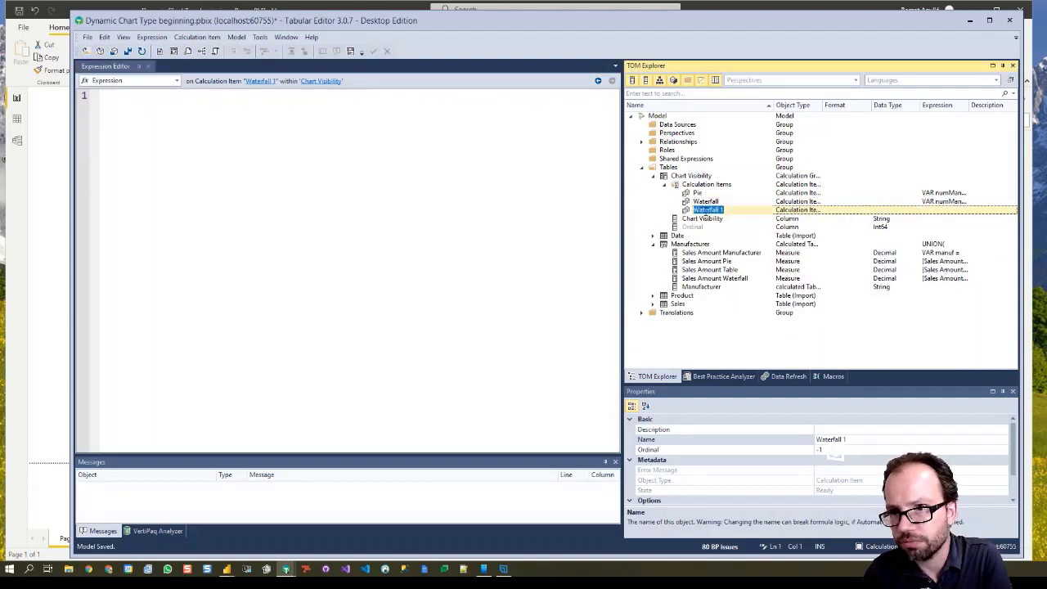
# Step: Copy the entire Waterfall calculation item expression into the empty duplicated calculation item
pyautogui.click(691, 202)
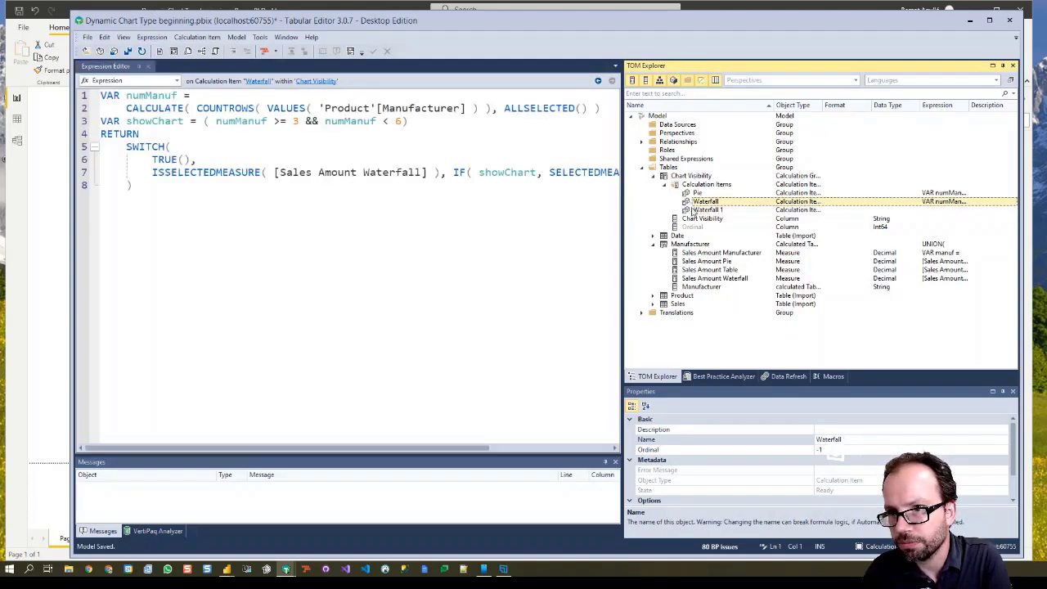
pyautogui.click(163, 205)
pyautogui.hotkey('ctrl', 'a')
pyautogui.hotkey('ctrl', 'c')
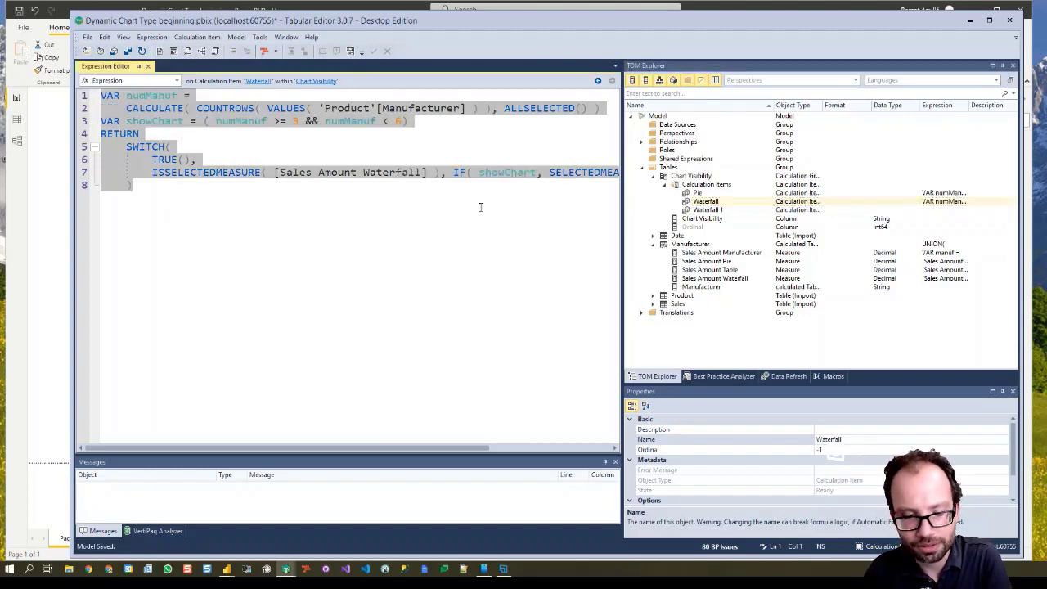
pyautogui.click(708, 209)
pyautogui.click(444, 175)
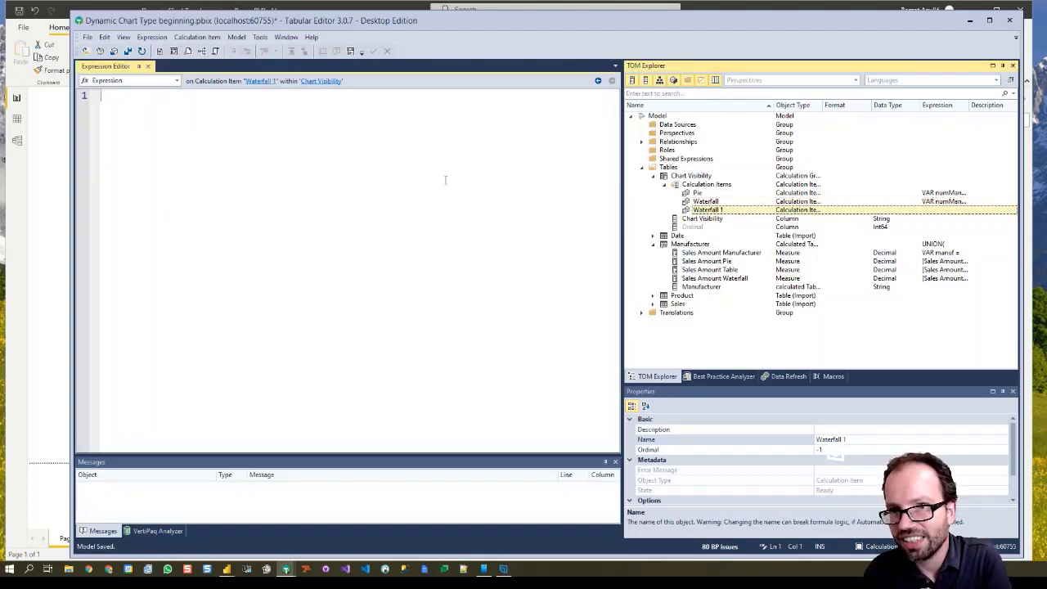
pyautogui.hotkey('ctrl', 'v')
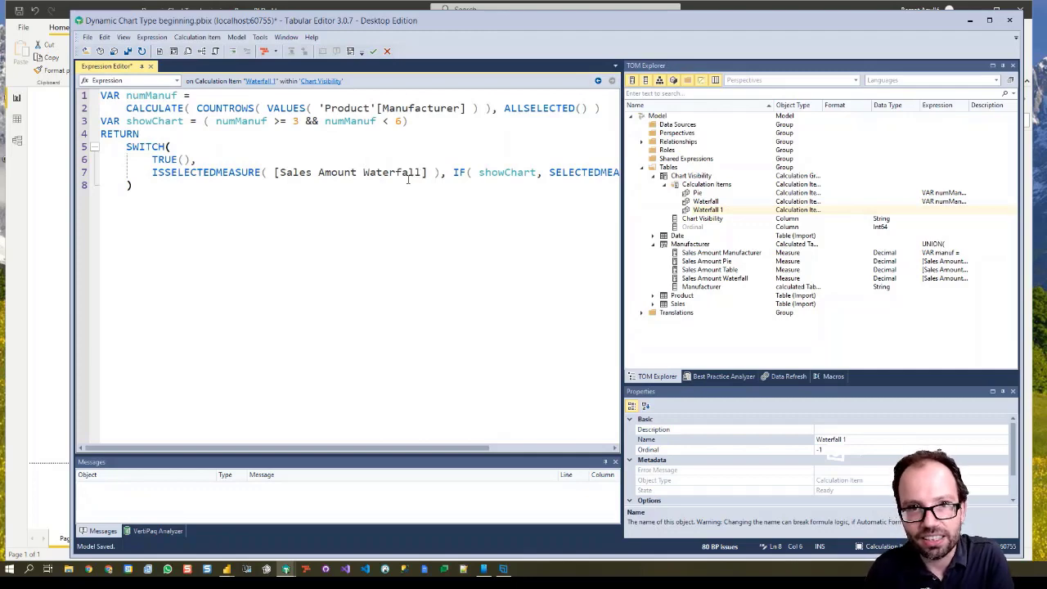
# Step: Rename the duplicated calculation item to Table and replace the measure in its ISSELECTEDMEASURE call with [Sales Amount Table]
pyautogui.click(708, 210)
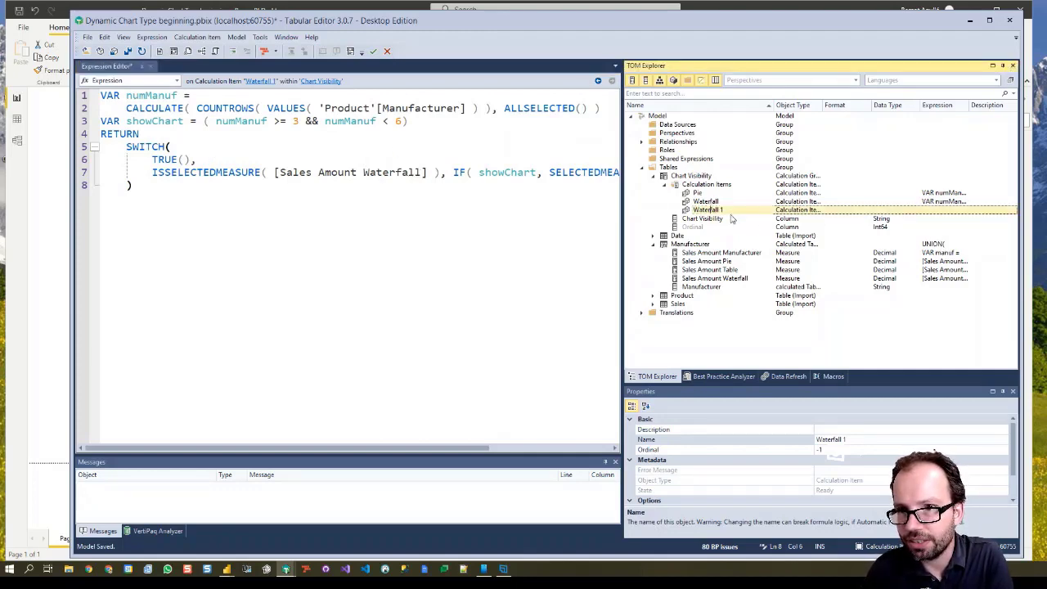
pyautogui.write('Table')
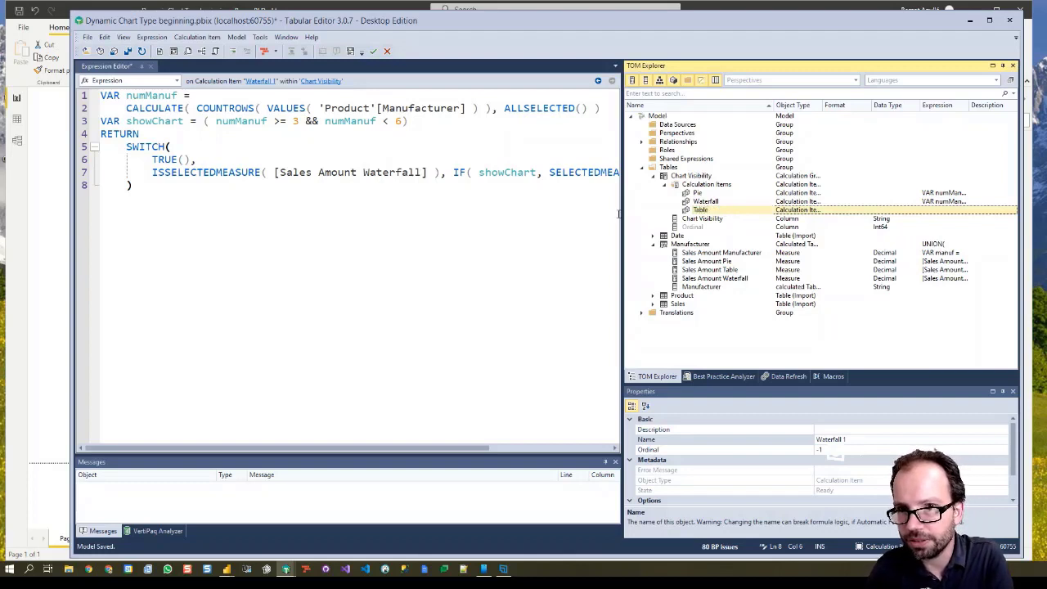
pyautogui.press('Return')
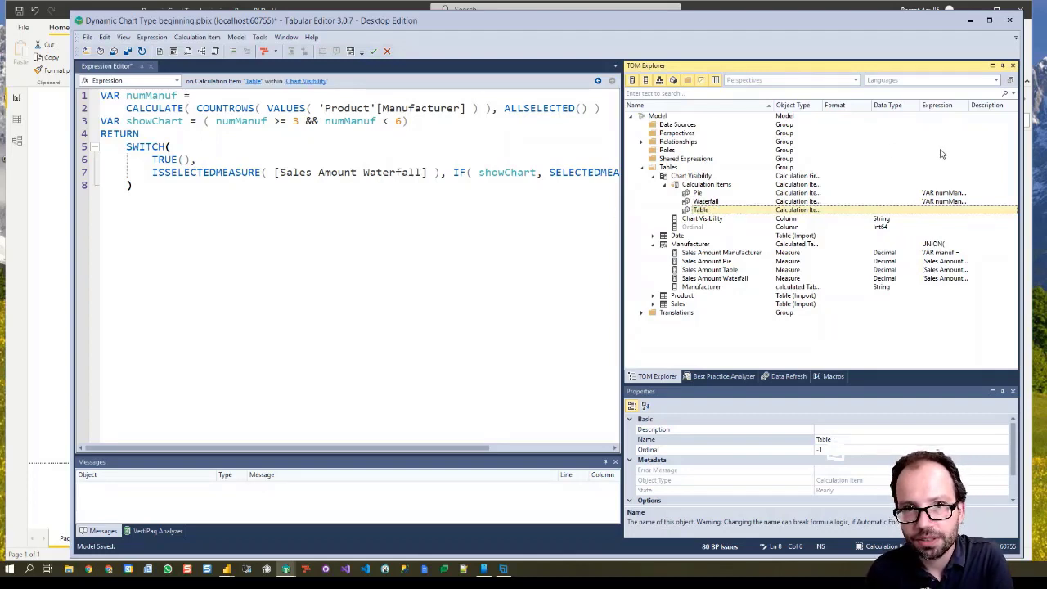
pyautogui.moveTo(363, 172); pyautogui.dragTo(425, 172)
pyautogui.write('Table')
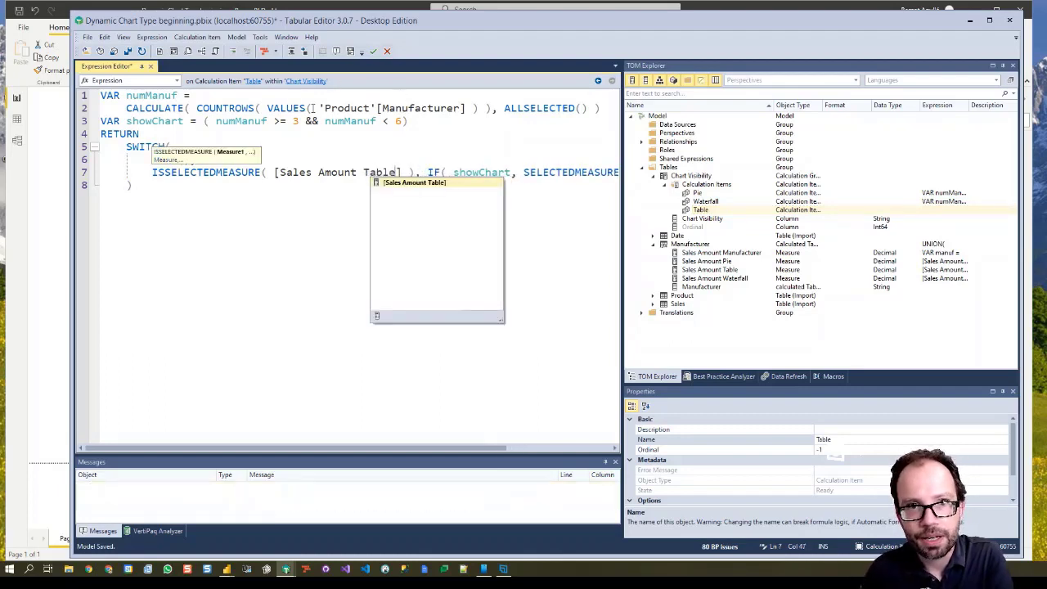
# Step: Change the Table item's showChart condition to numManuf >= 6, removing the lower-bound comparison
pyautogui.click(347, 108)
pyautogui.click(383, 121)
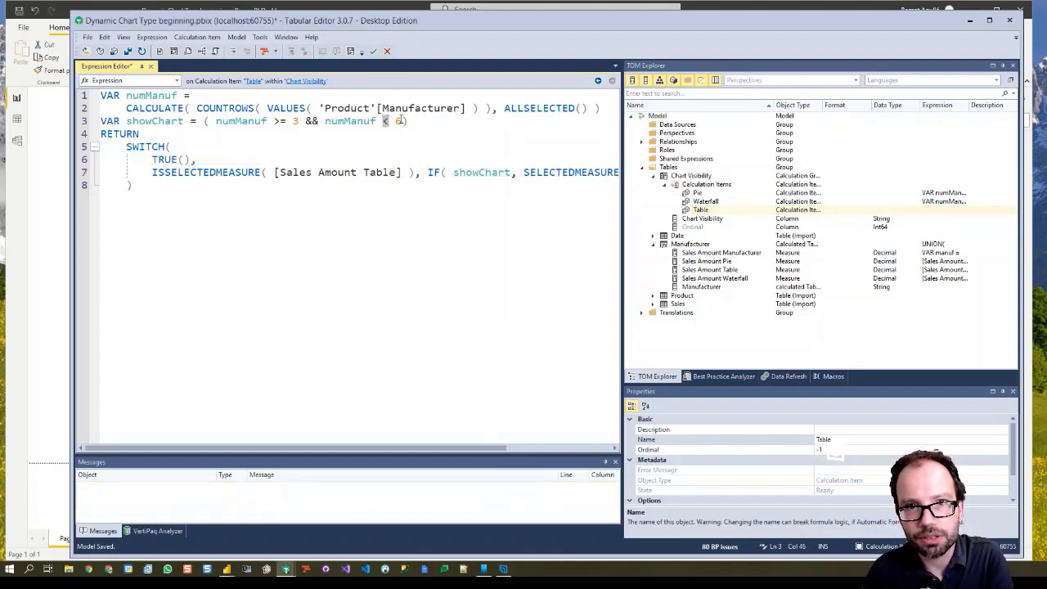
pyautogui.press('Right')
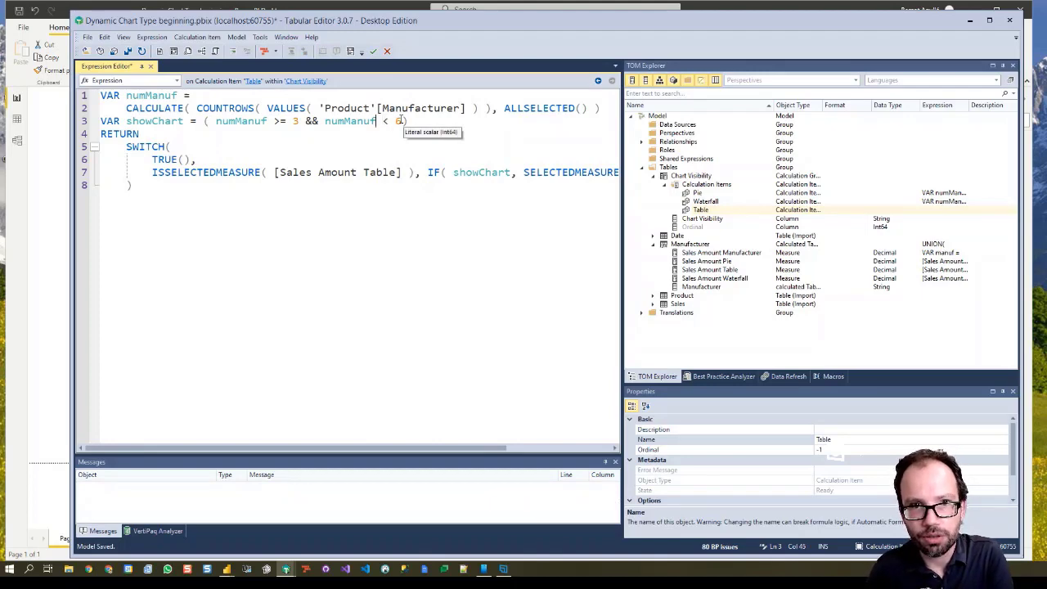
pyautogui.press('Left')
pyautogui.press('Left')
pyautogui.press('Left')
pyautogui.press('Left')
pyautogui.press('Left')
pyautogui.press('Left')
pyautogui.press('Left')
pyautogui.press('Left')
pyautogui.press('Left')
pyautogui.hotkey('shift', 'Left')
pyautogui.hotkey('shift', 'Left')
pyautogui.hotkey('shift', 'Left')
pyautogui.hotkey('shift', 'Left')
pyautogui.hotkey('shift', 'Left')
pyautogui.hotkey('shift', 'Left')
pyautogui.hotkey('shift', 'Left')
pyautogui.hotkey('shift', 'Left')
pyautogui.hotkey('shift', 'Left')
pyautogui.hotkey('shift', 'Left')
pyautogui.hotkey('shift', 'Left')
pyautogui.hotkey('shift', 'Left')
pyautogui.hotkey('shift', 'Left')
pyautogui.hotkey('shift', 'Left')
pyautogui.hotkey('shift', 'Left')
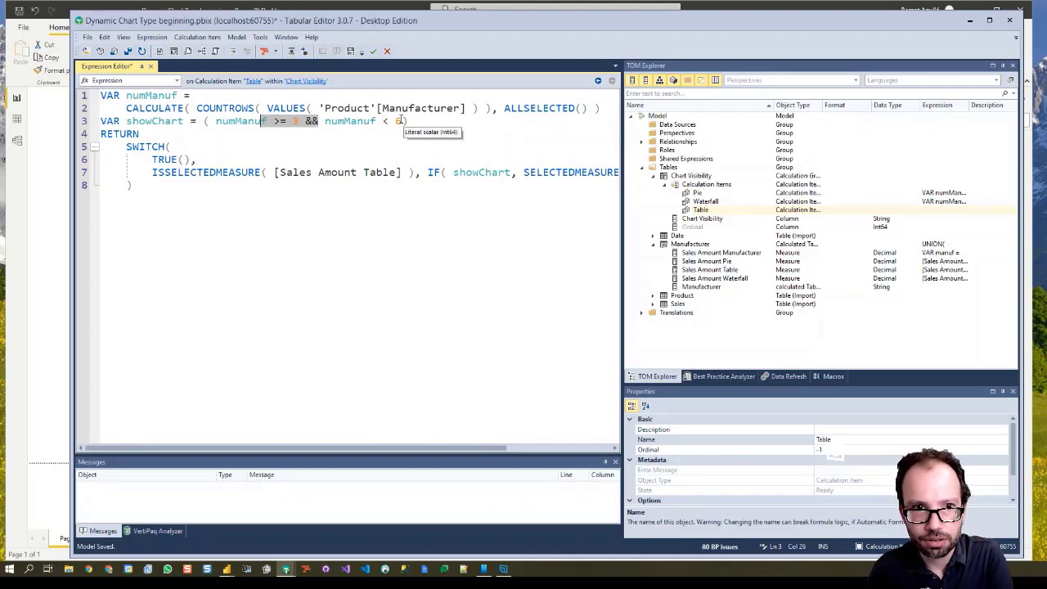
pyautogui.press('Delete')
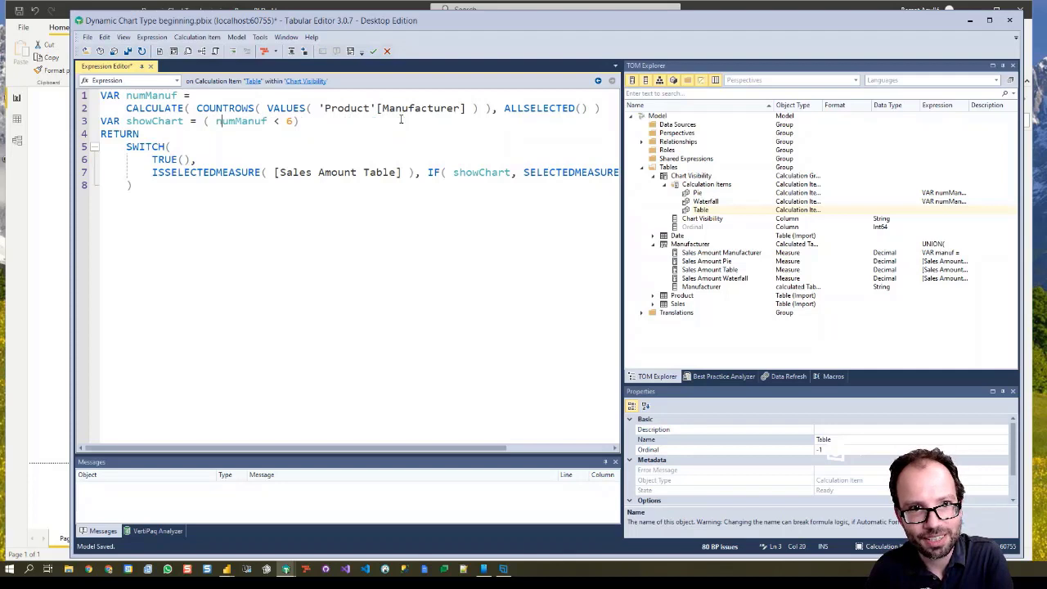
pyautogui.press('End')
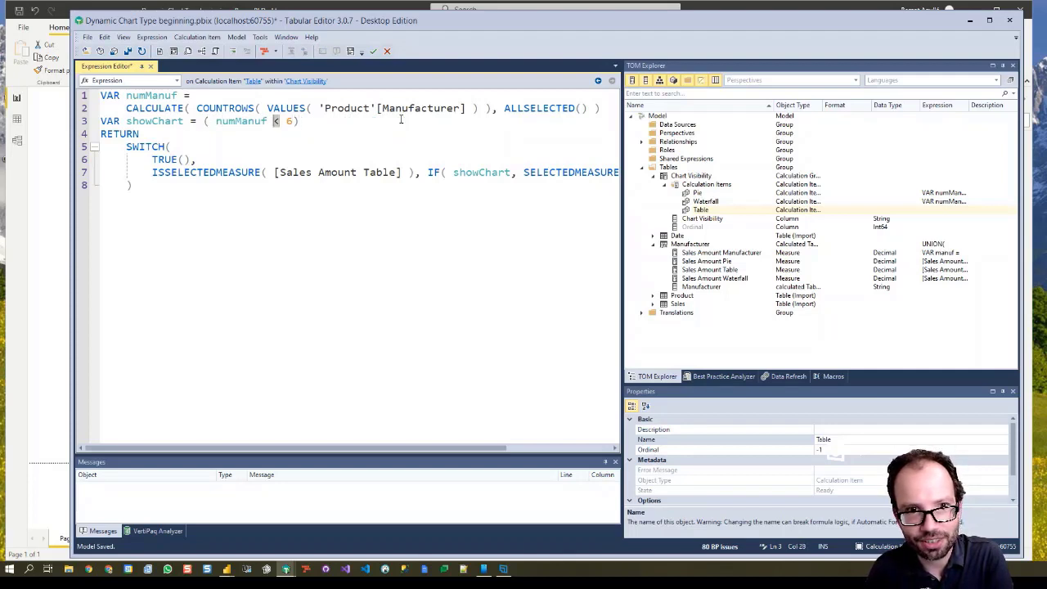
pyautogui.write('>=')
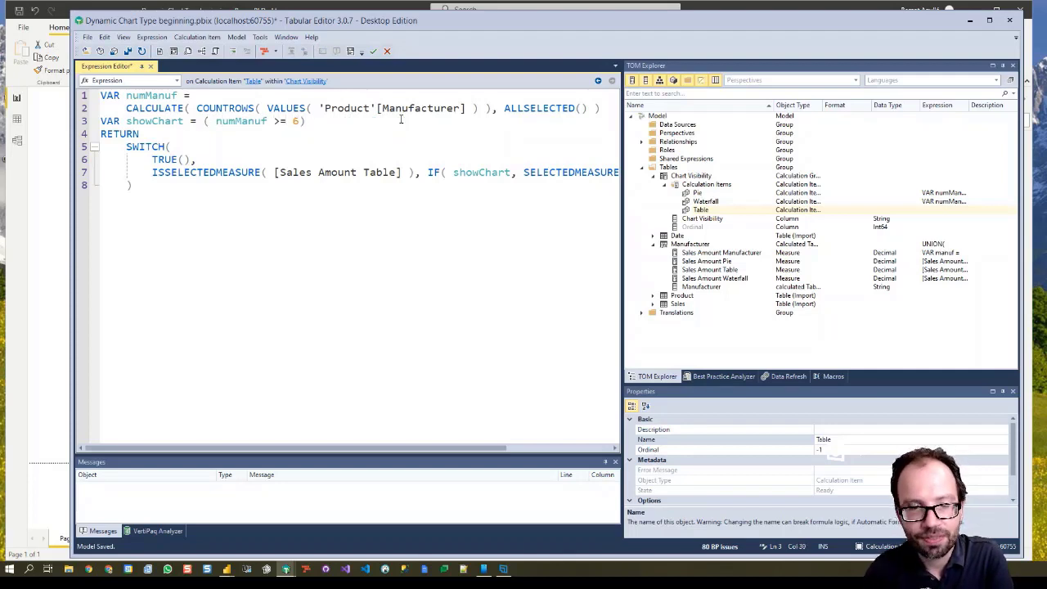
# Step: Save the calculation items to the model, switch to Power BI Desktop and refresh the calculation groups
pyautogui.click(366, 136)
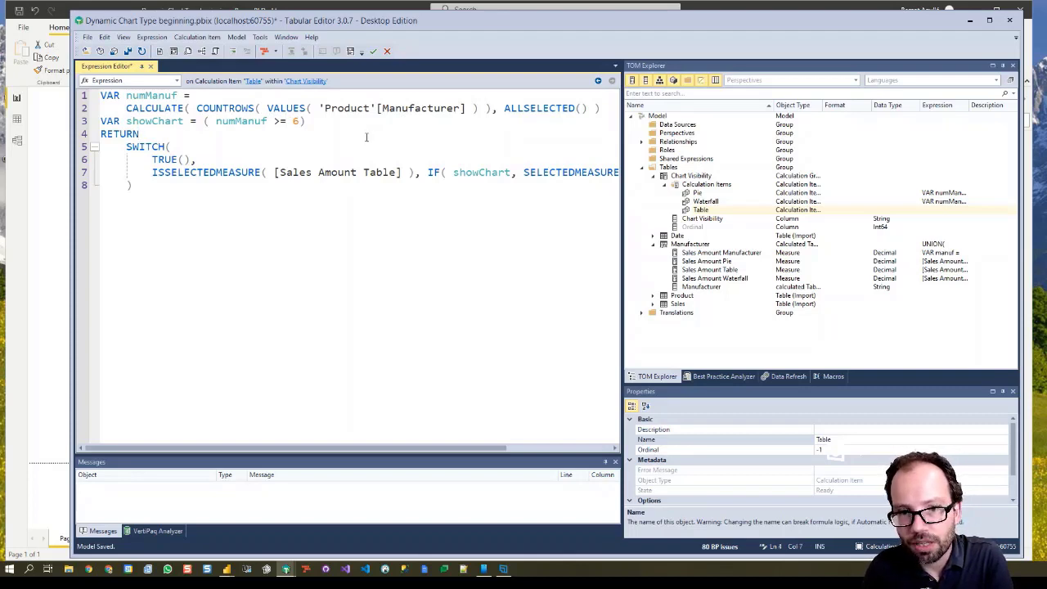
pyautogui.moveTo(494, 448)
pyautogui.mouseDown()
pyautogui.moveTo(601, 450)
pyautogui.moveTo(475, 446)
pyautogui.mouseUp()
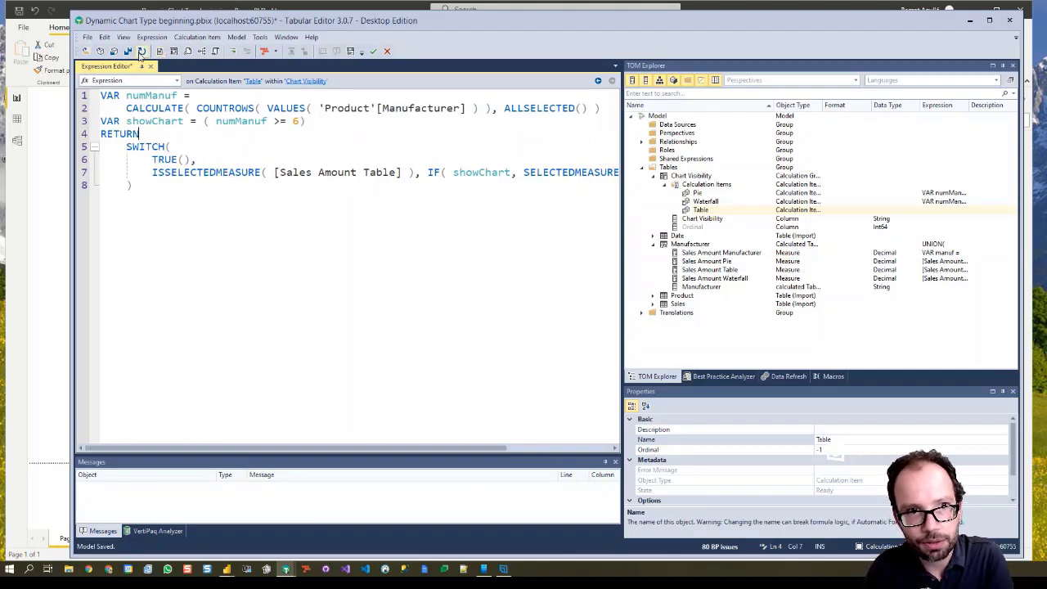
pyautogui.click(114, 51)
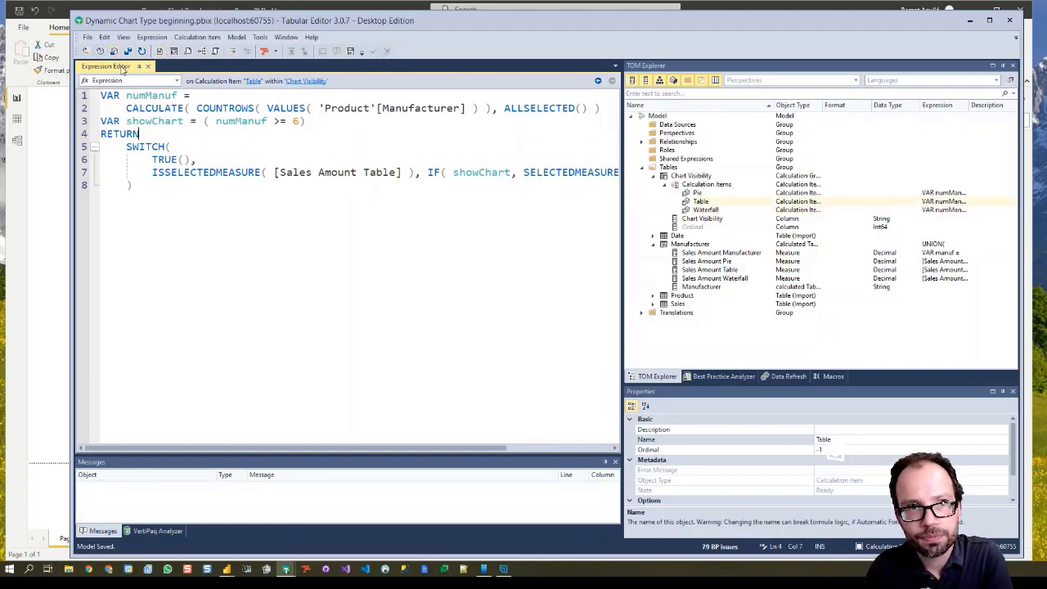
pyautogui.click(54, 184)
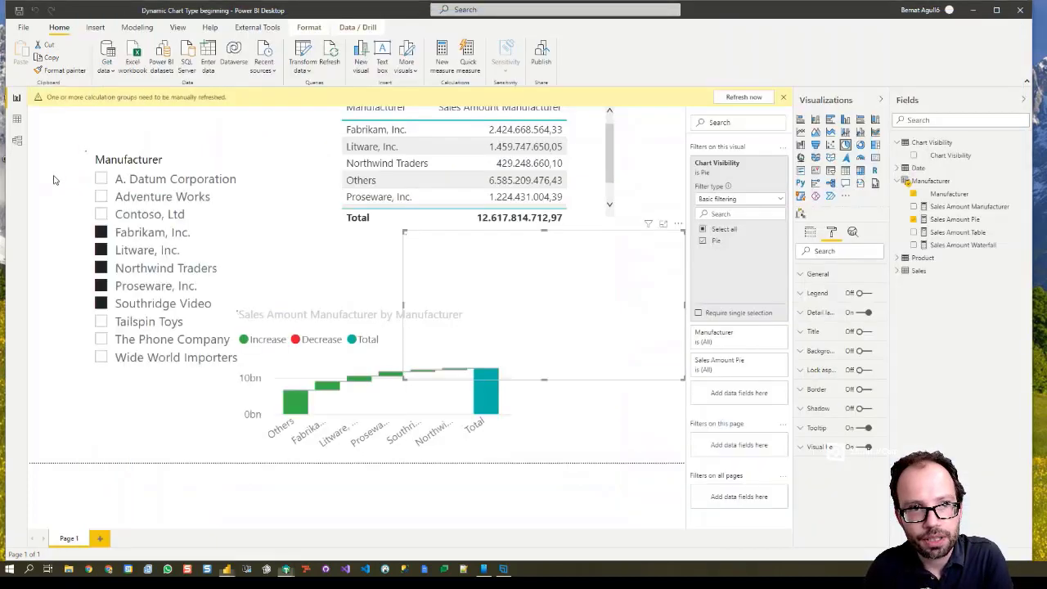
pyautogui.click(744, 97)
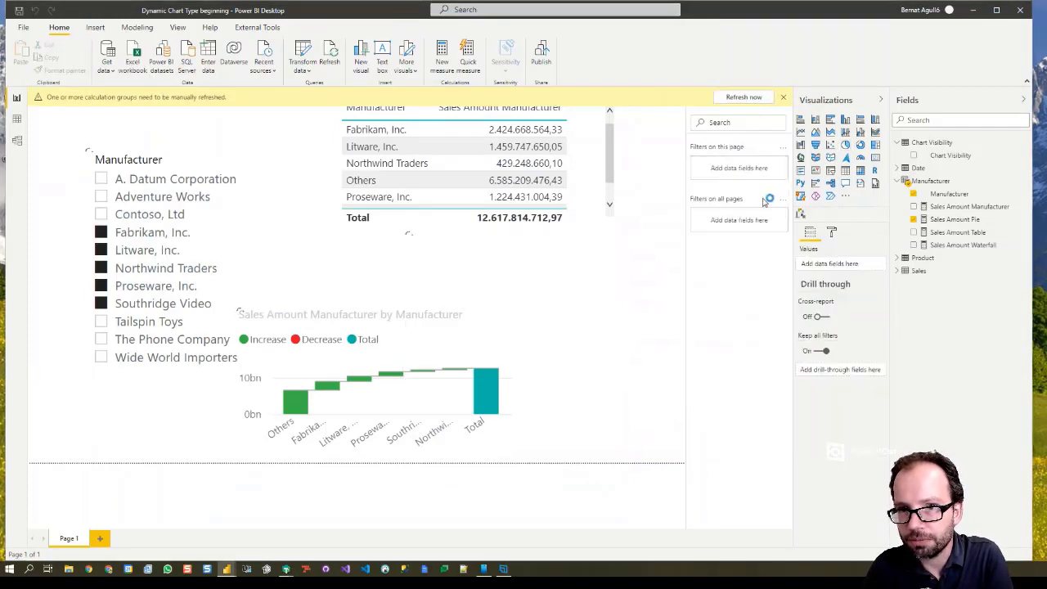
# Step: Replace the waterfall chart's Sales Amount Manufacturer value with the Sales Amount Waterfall measure
pyautogui.click(486, 331)
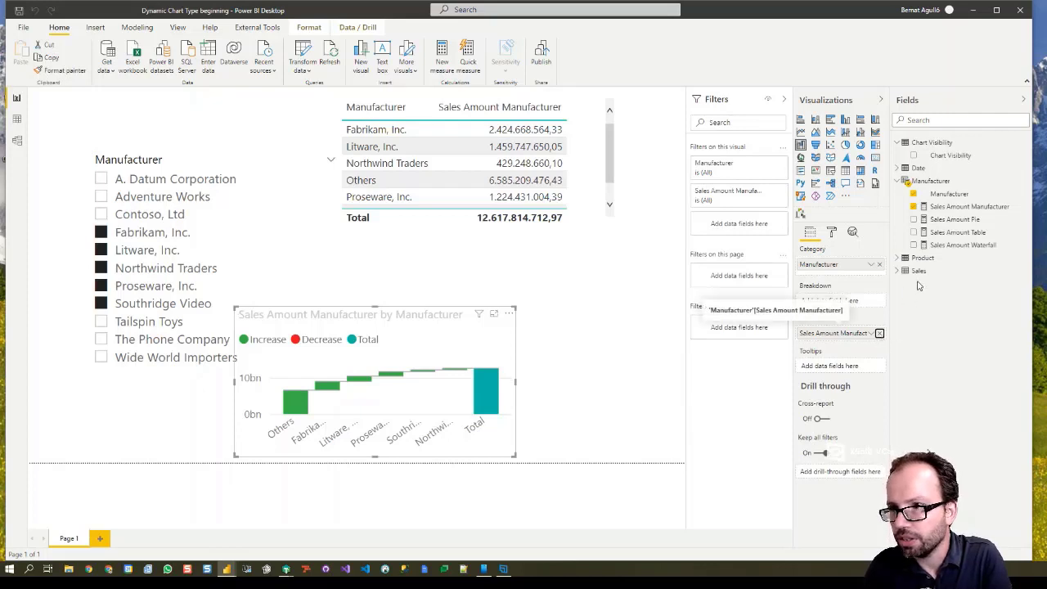
pyautogui.click(879, 334)
pyautogui.moveTo(933, 245); pyautogui.dragTo(843, 336)
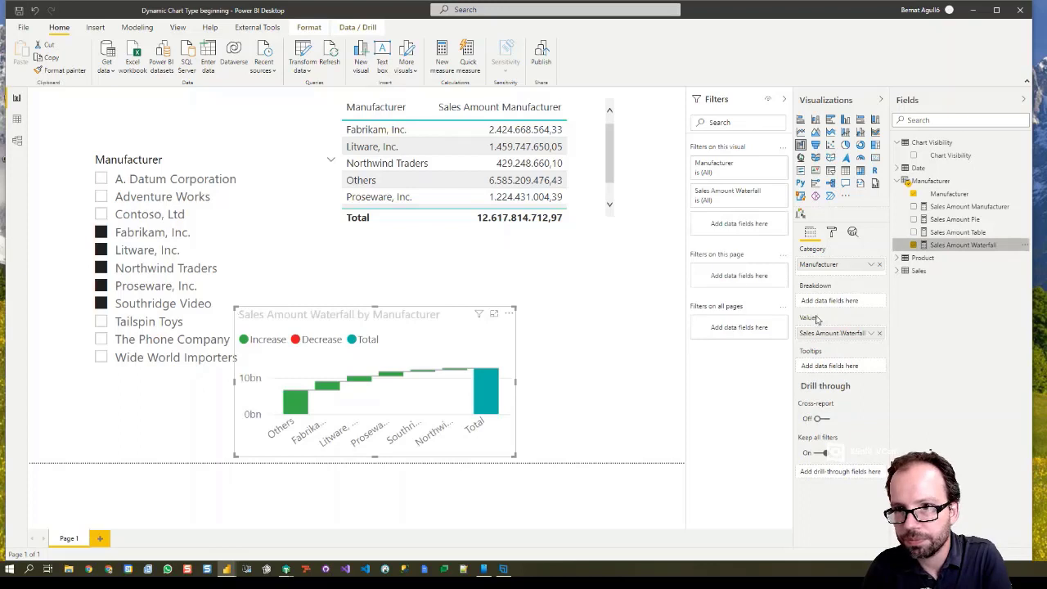
# Step: Replace Sales Amount Manufacturer in the table visual with the Sales Amount Table measure
pyautogui.click(611, 153)
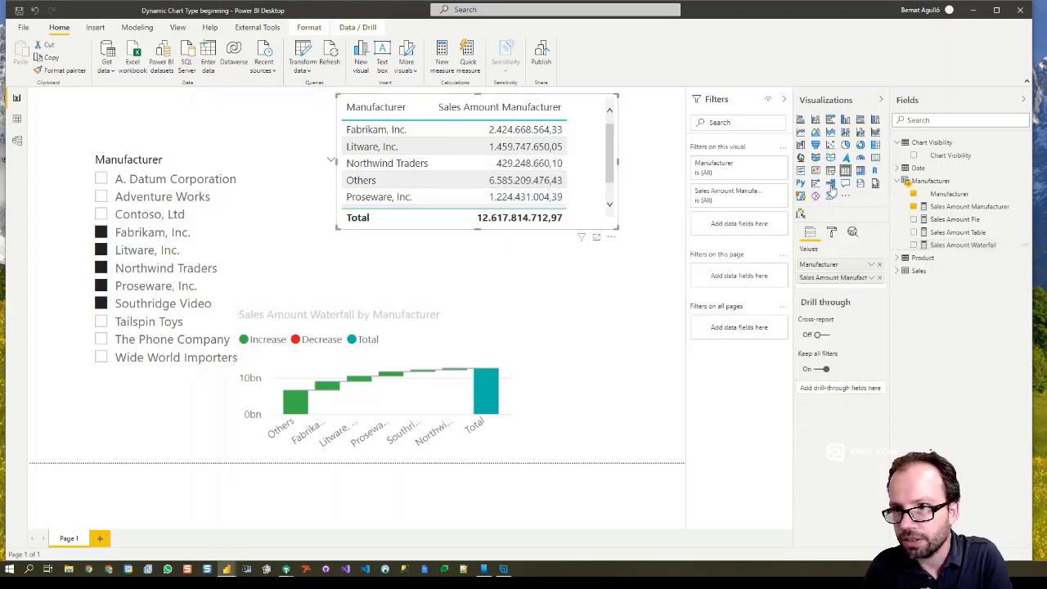
pyautogui.click(879, 278)
pyautogui.moveTo(972, 234); pyautogui.dragTo(864, 274)
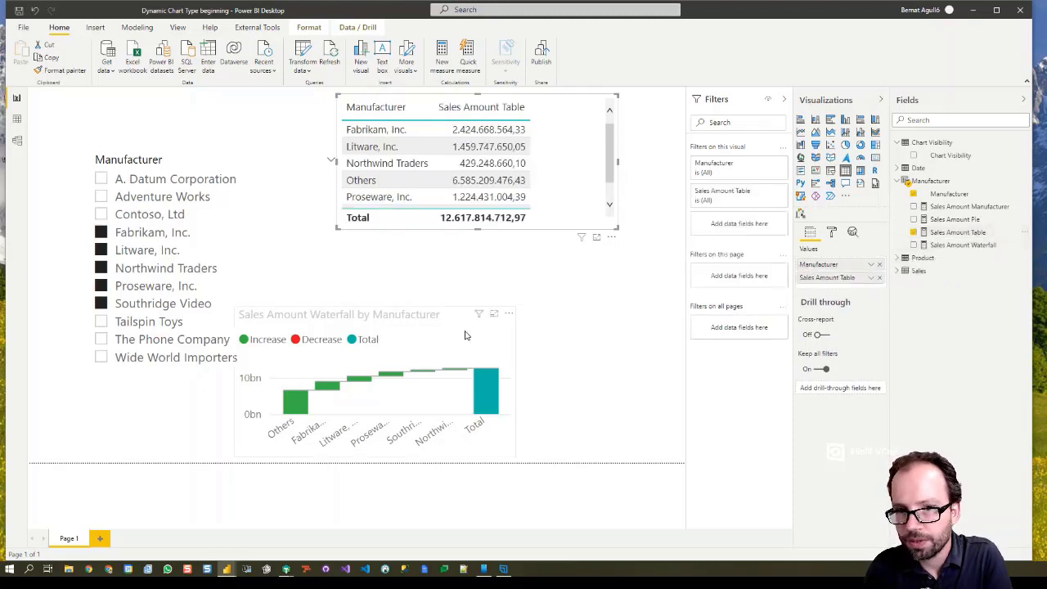
# Step: Filter the waterfall chart by Chart Visibility set to Waterfall, and test it by adding Tailspin Toys to the Manufacturer slicer selection
pyautogui.click(507, 359)
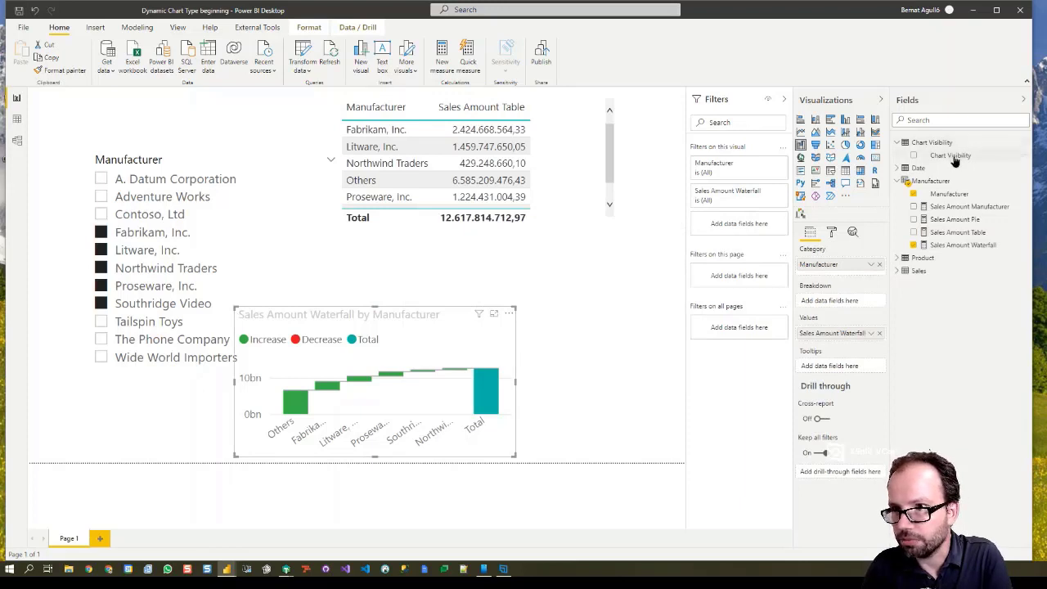
pyautogui.moveTo(950, 156); pyautogui.dragTo(750, 235)
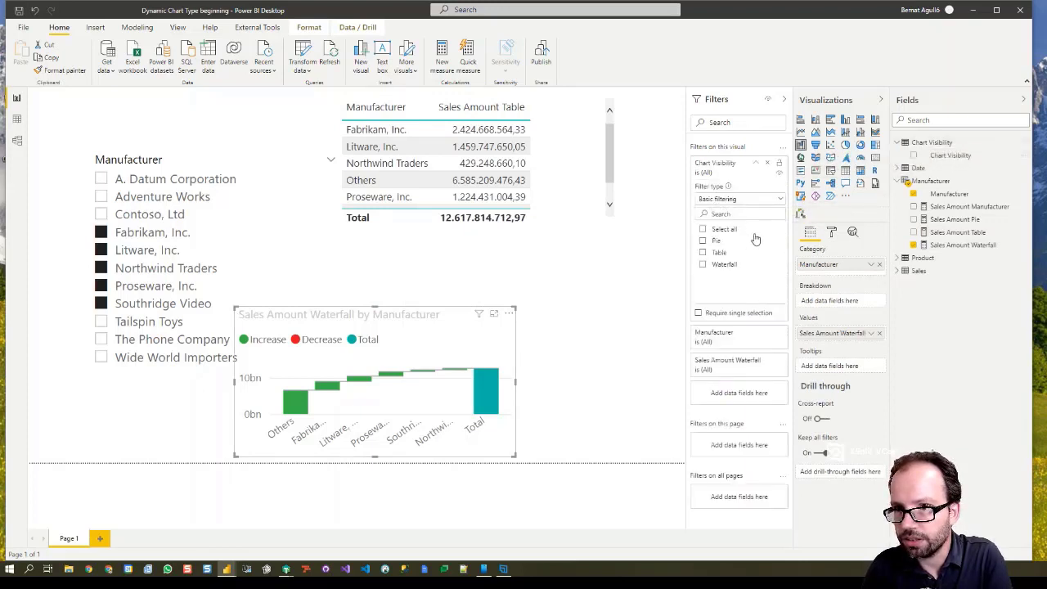
pyautogui.click(703, 265)
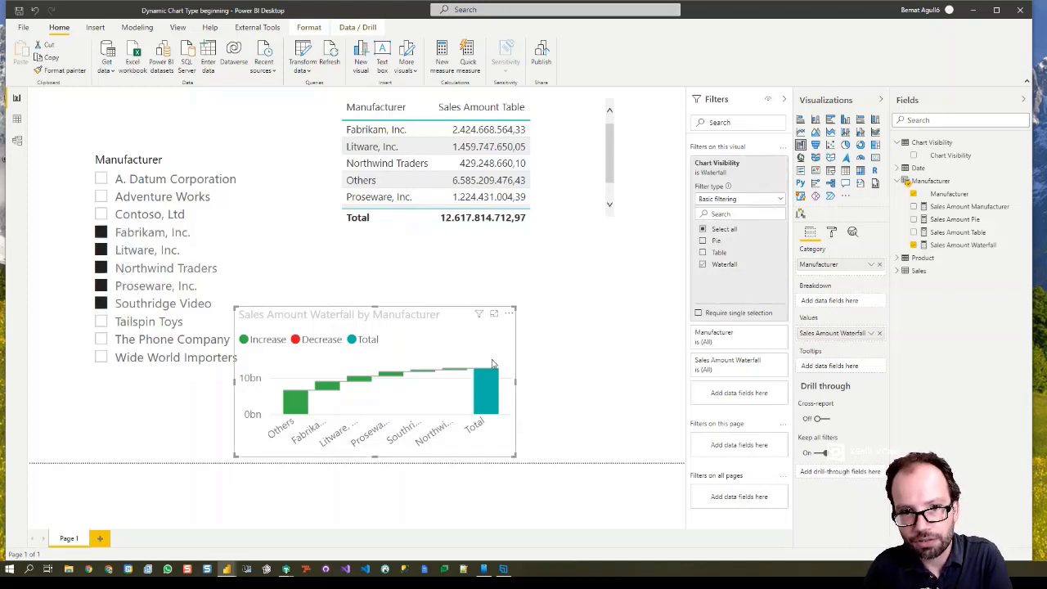
pyautogui.click(102, 323)
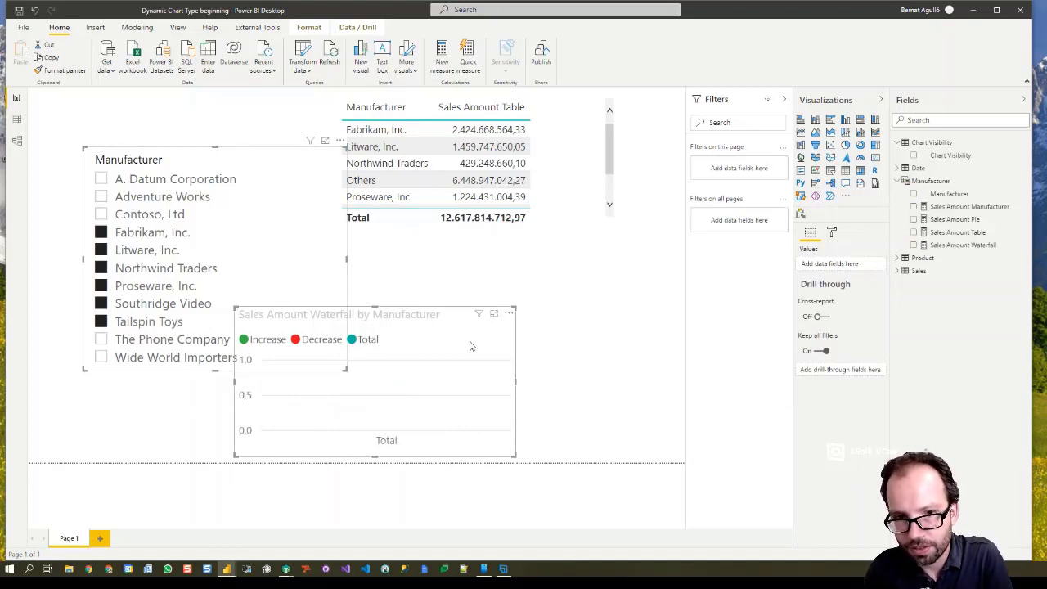
pyautogui.click(376, 419)
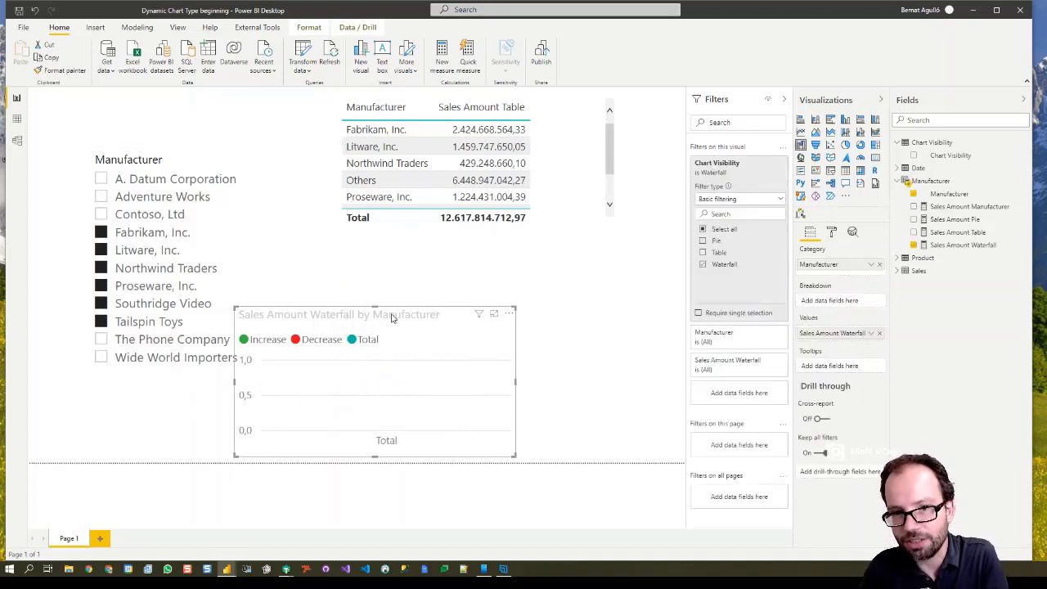
# Step: Filter the table visual by Chart Visibility set to Table
pyautogui.click(577, 195)
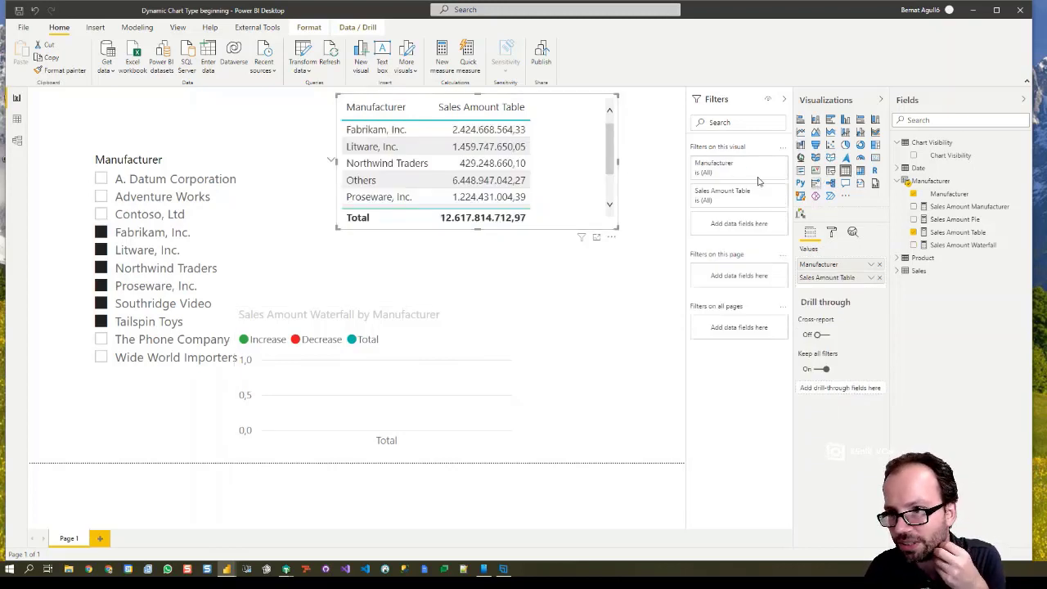
pyautogui.moveTo(956, 157); pyautogui.dragTo(738, 225)
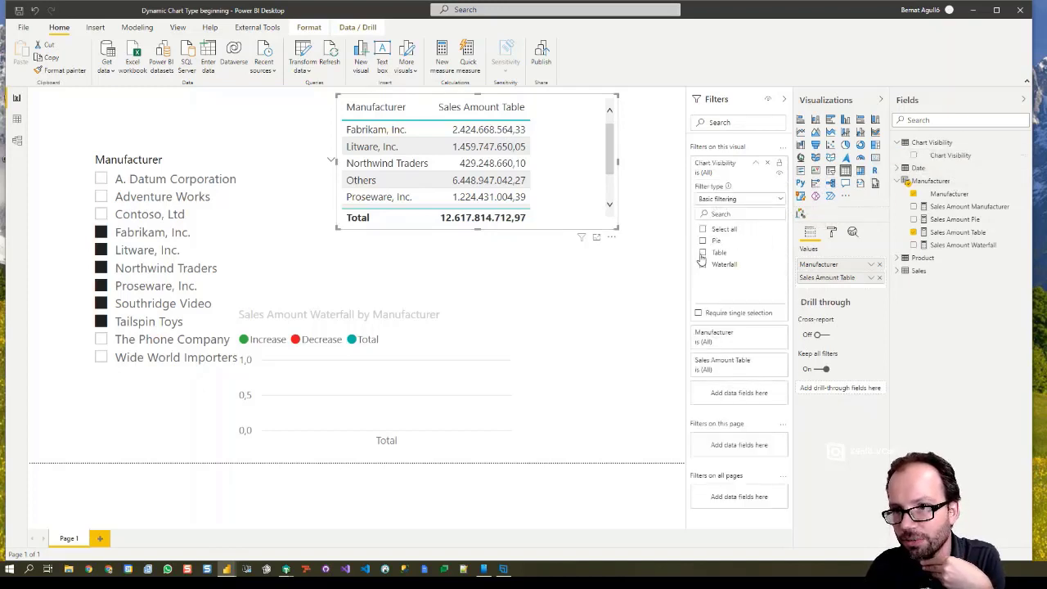
pyautogui.click(703, 252)
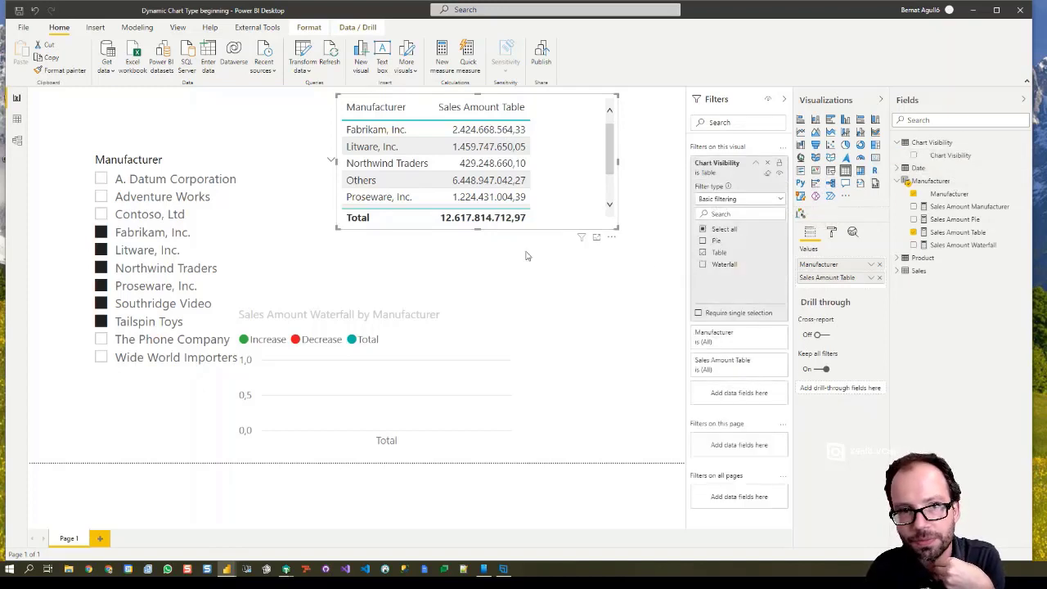
# Step: Test the visuals by removing Tailspin Toys from the Manufacturer slicer selection, and inspect the pie chart's Chart Visibility filter
pyautogui.click(101, 328)
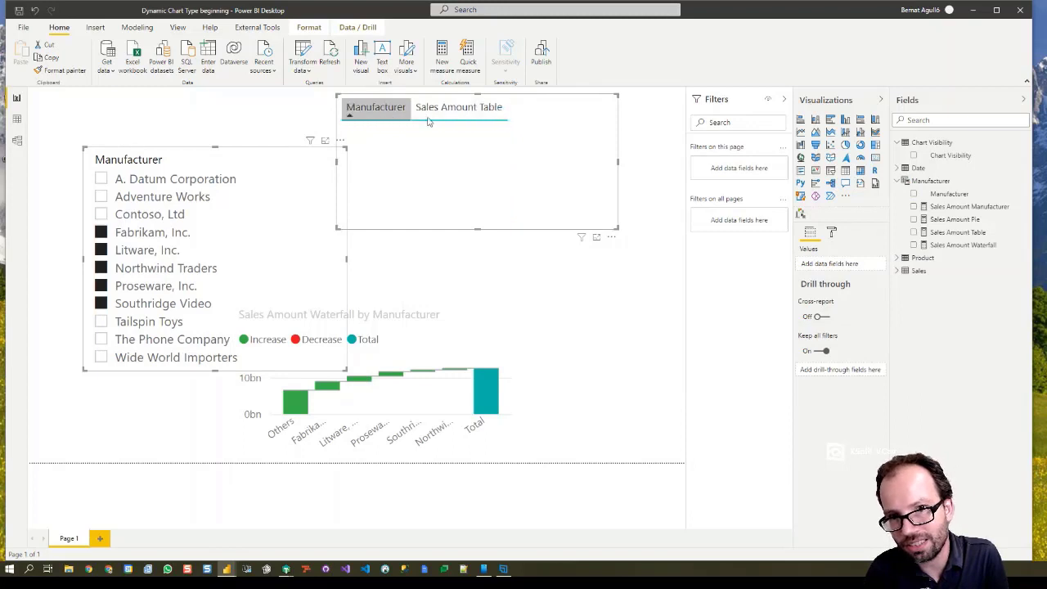
pyautogui.moveTo(490, 377)
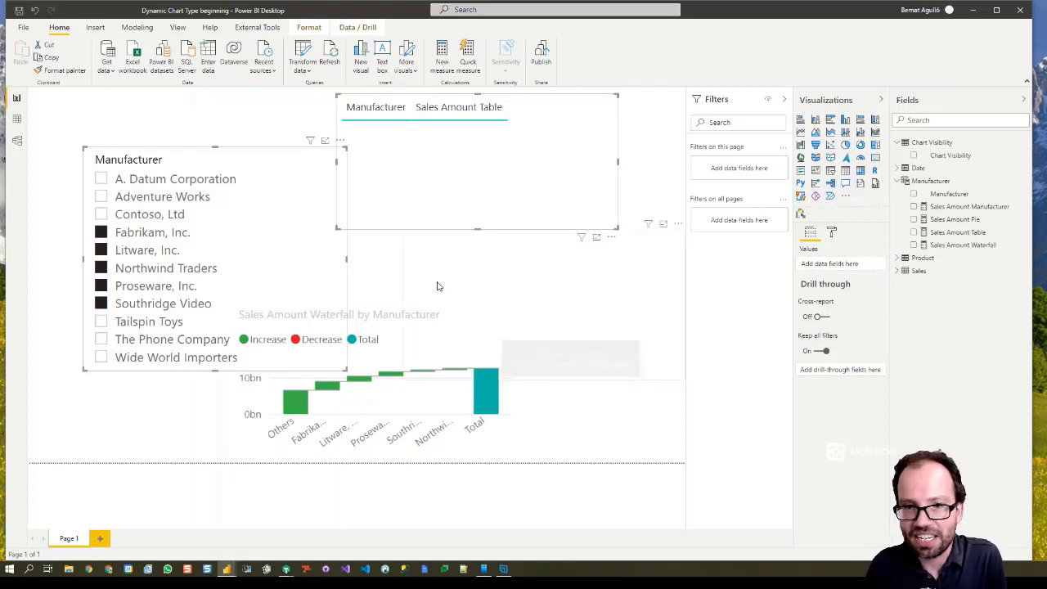
pyautogui.click(603, 329)
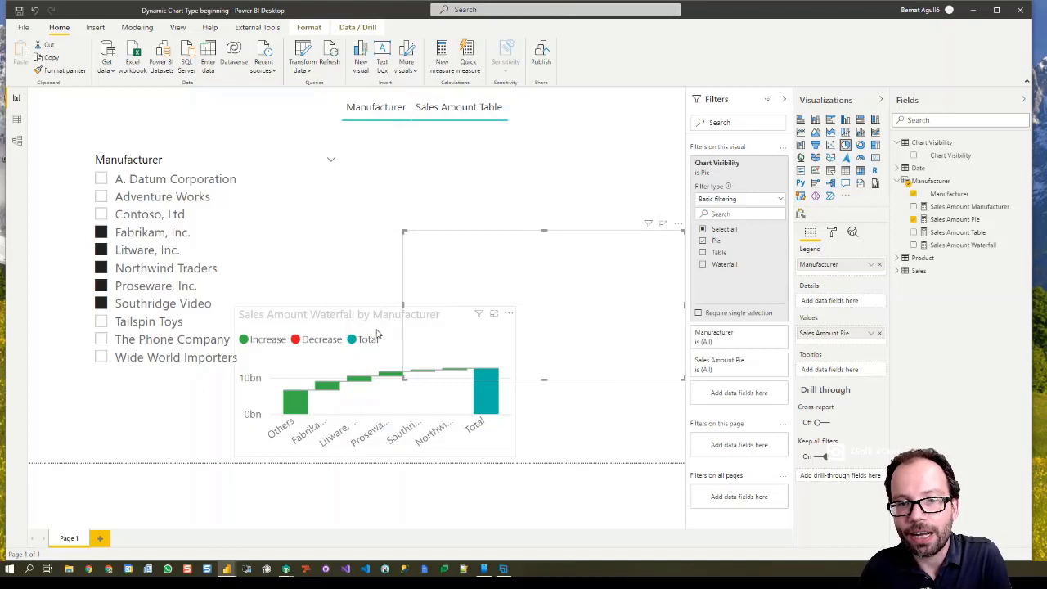
# Step: Turn off the title, legend and Y axis of the waterfall chart
pyautogui.click(378, 333)
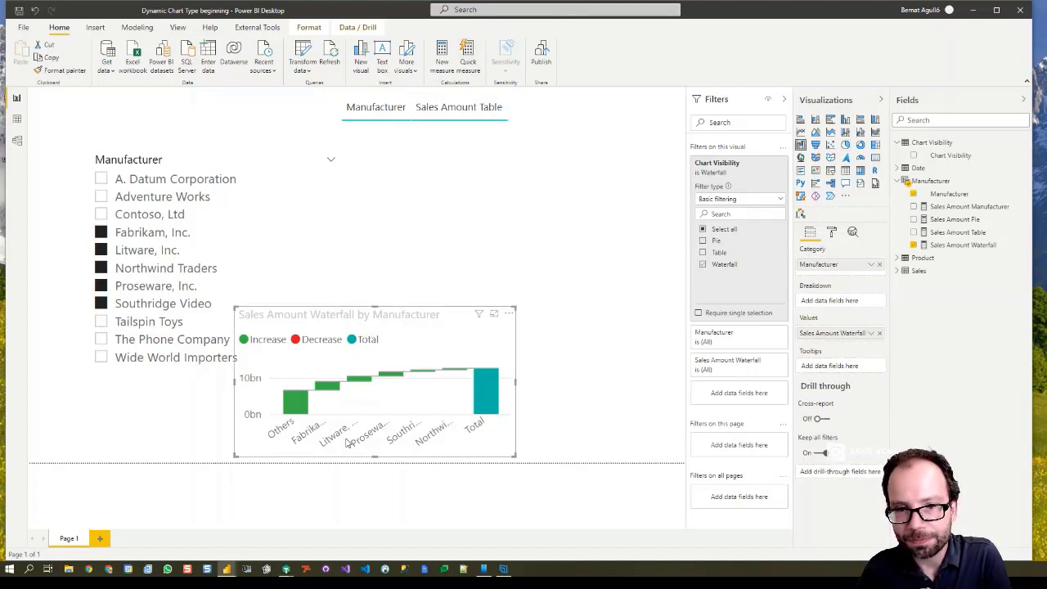
pyautogui.click(831, 232)
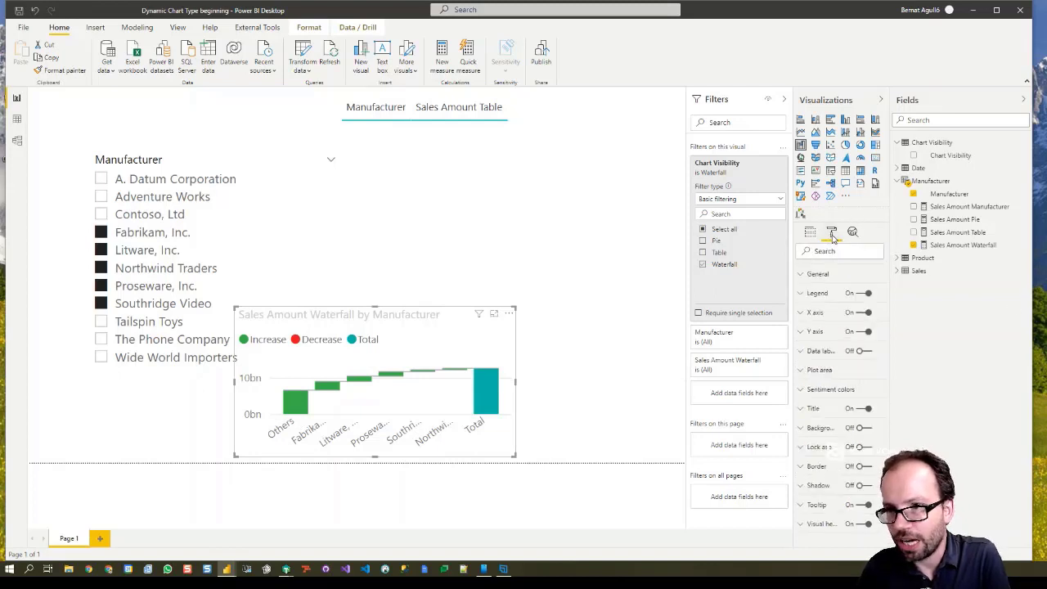
pyautogui.click(859, 409)
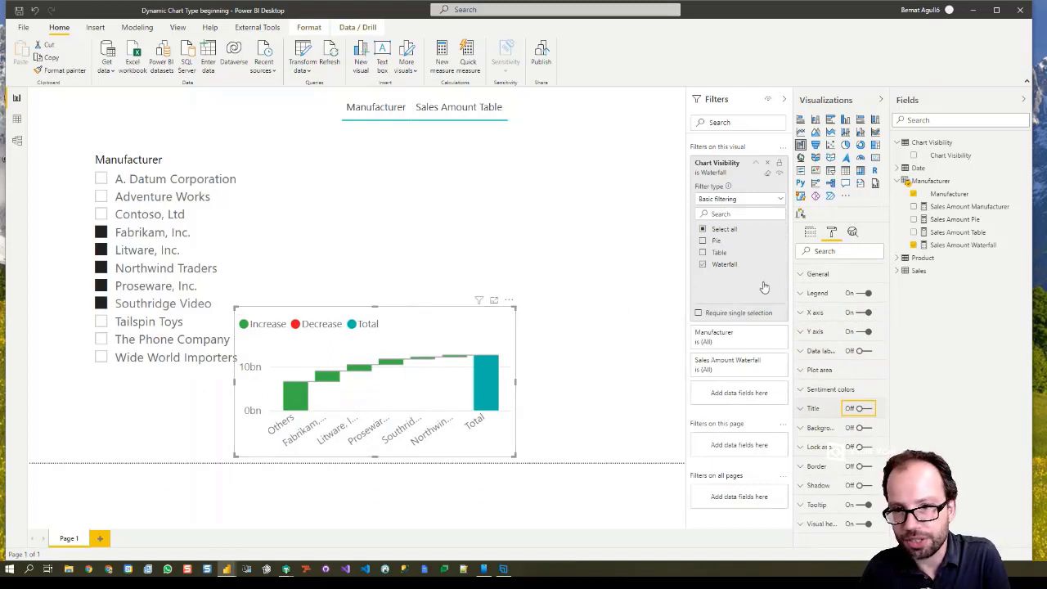
pyautogui.click(857, 293)
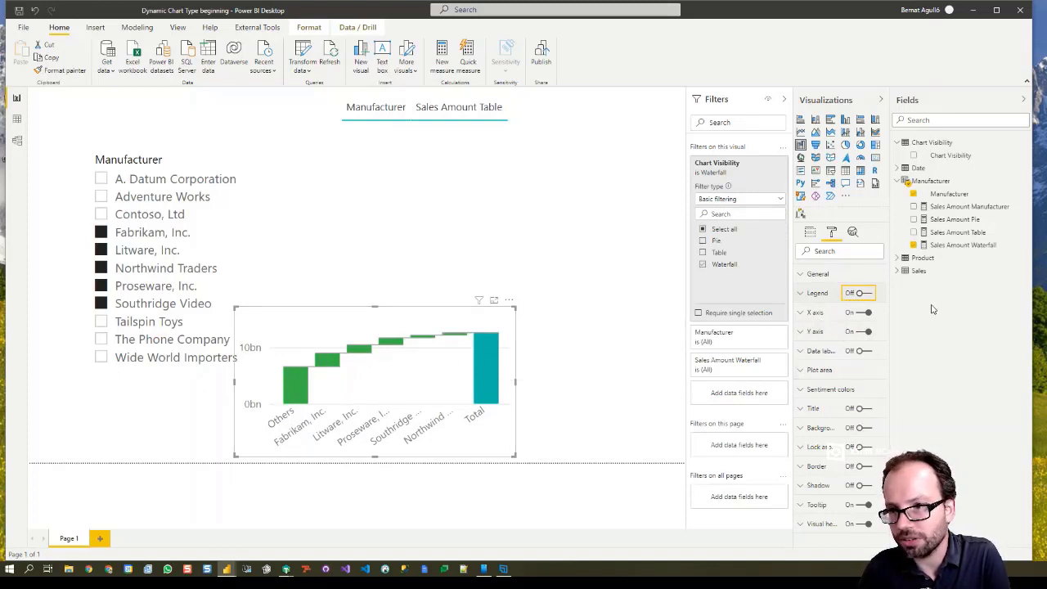
pyautogui.click(861, 332)
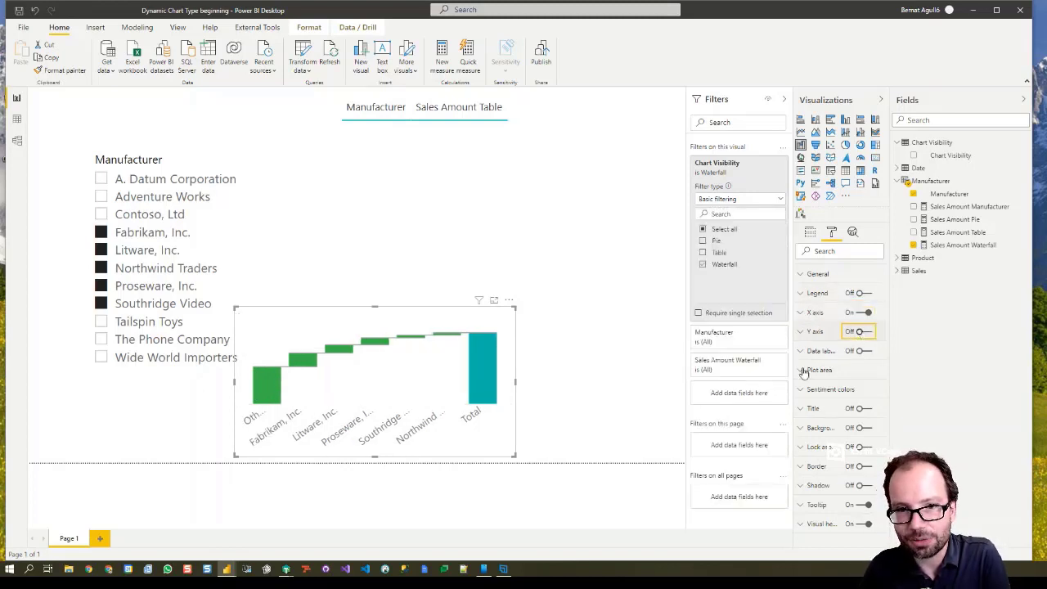
# Step: Test the visuals with Tailspin Toys added in the Manufacturer slicer and with only The Phone Company selected
pyautogui.click(417, 178)
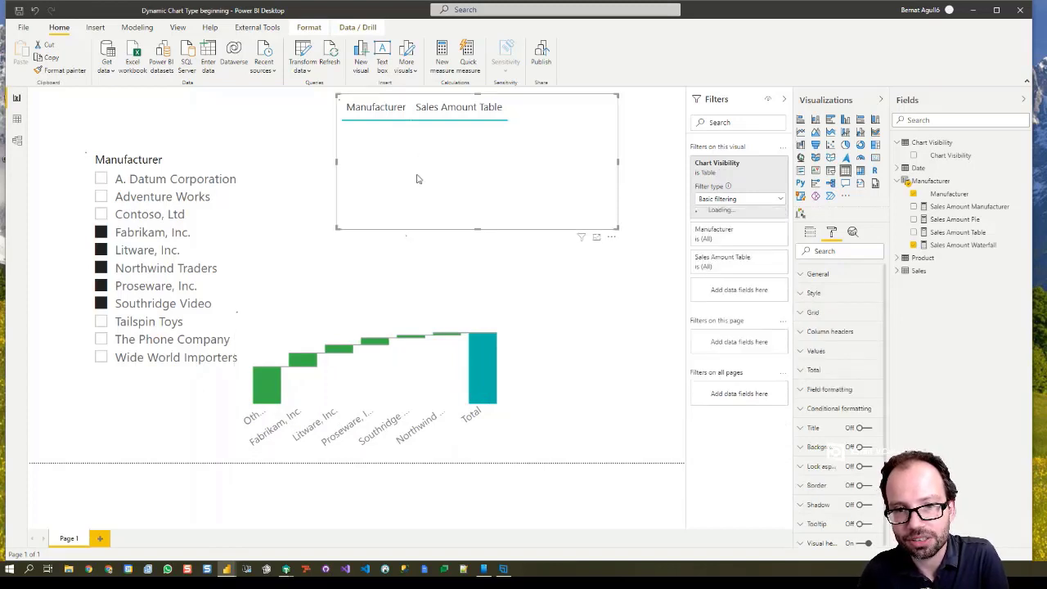
pyautogui.click(101, 304)
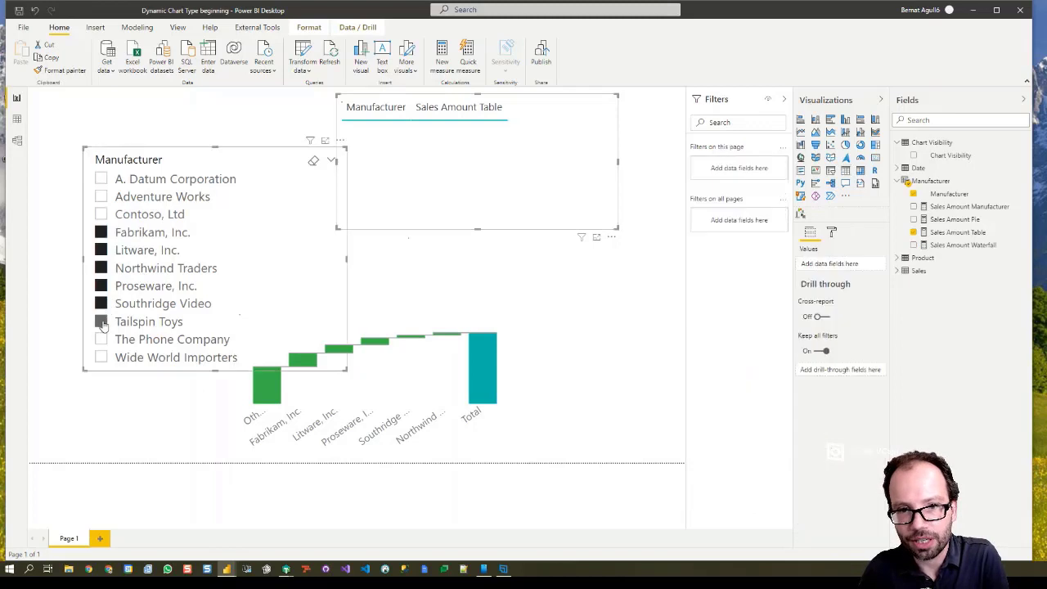
pyautogui.click(101, 322)
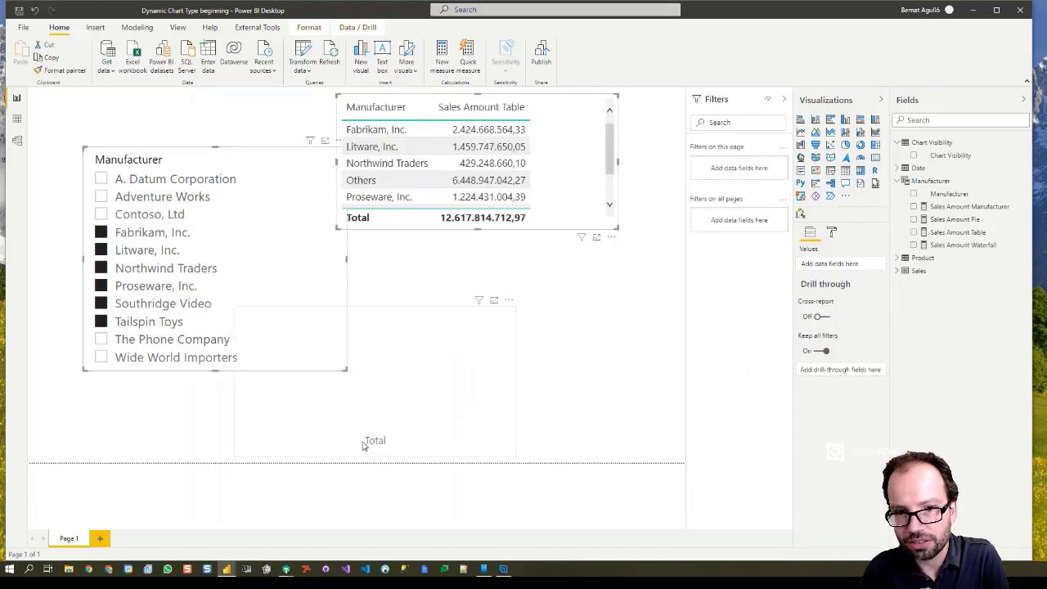
pyautogui.click(287, 334)
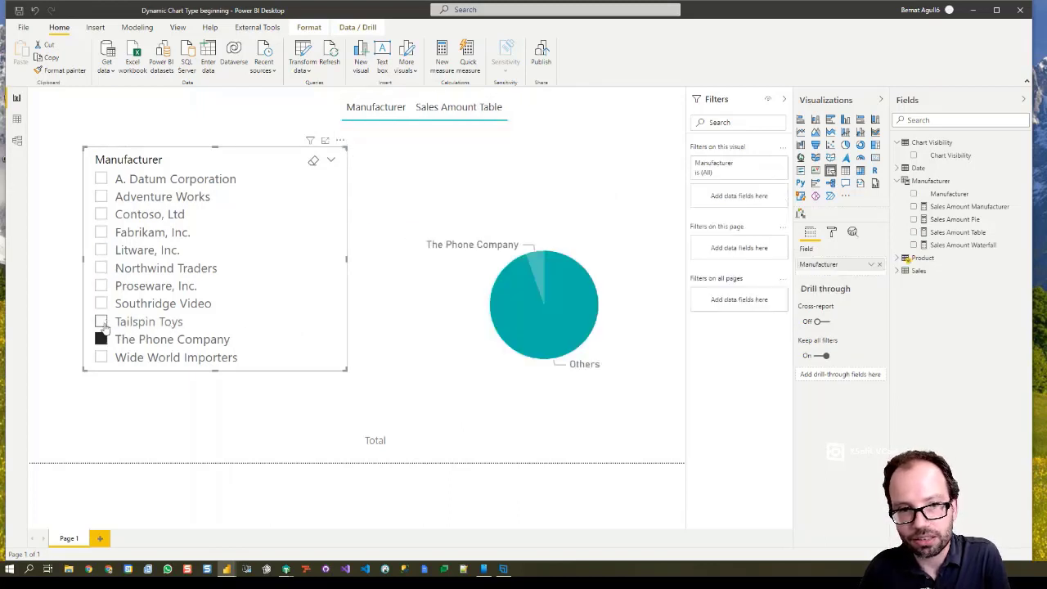
# Step: Set the waterfall chart's X axis label color to white
pyautogui.click(456, 439)
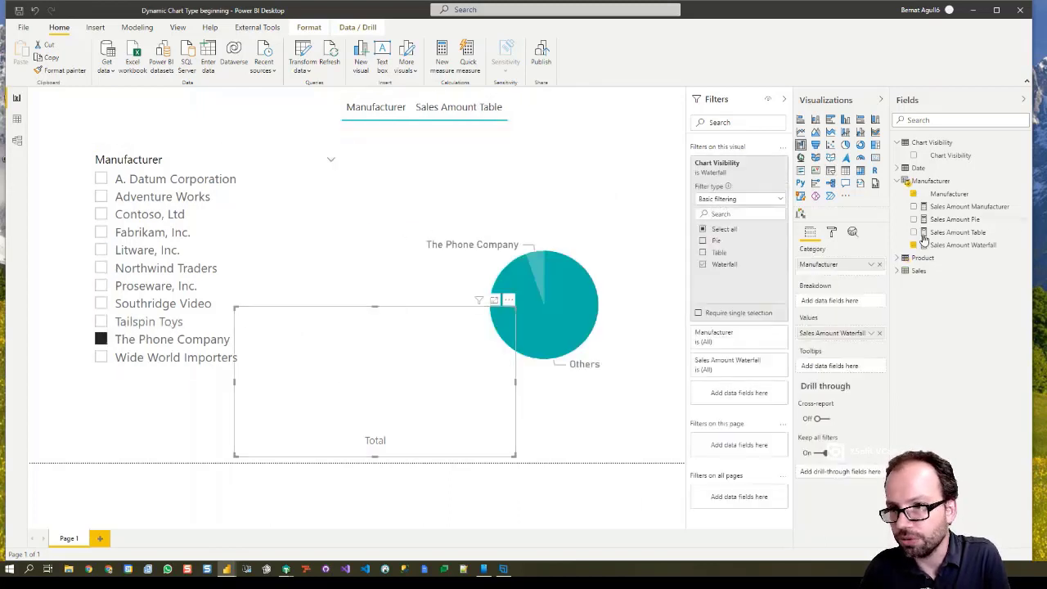
pyautogui.click(833, 234)
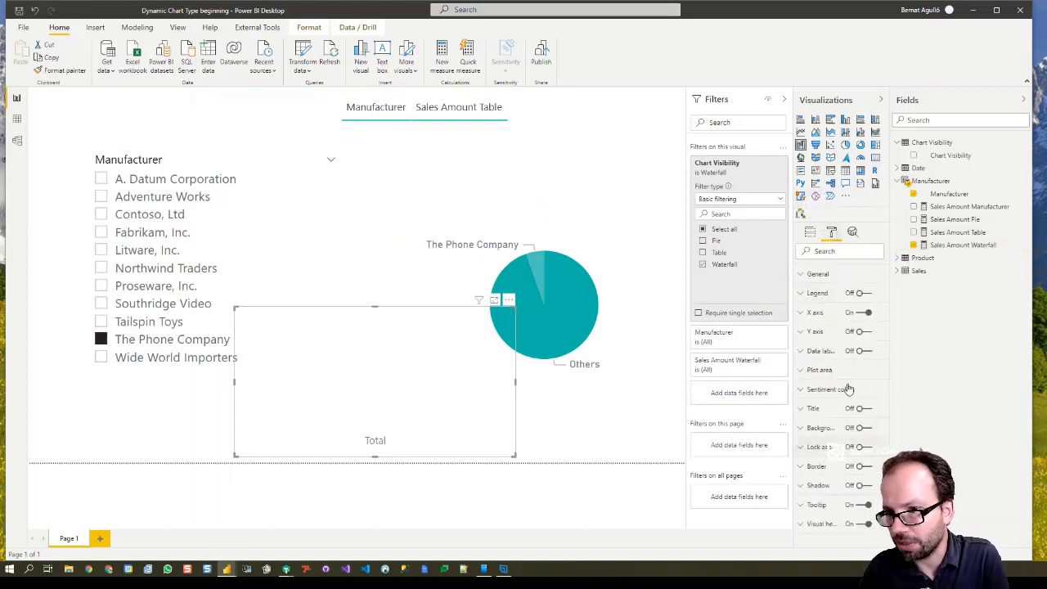
pyautogui.click(818, 315)
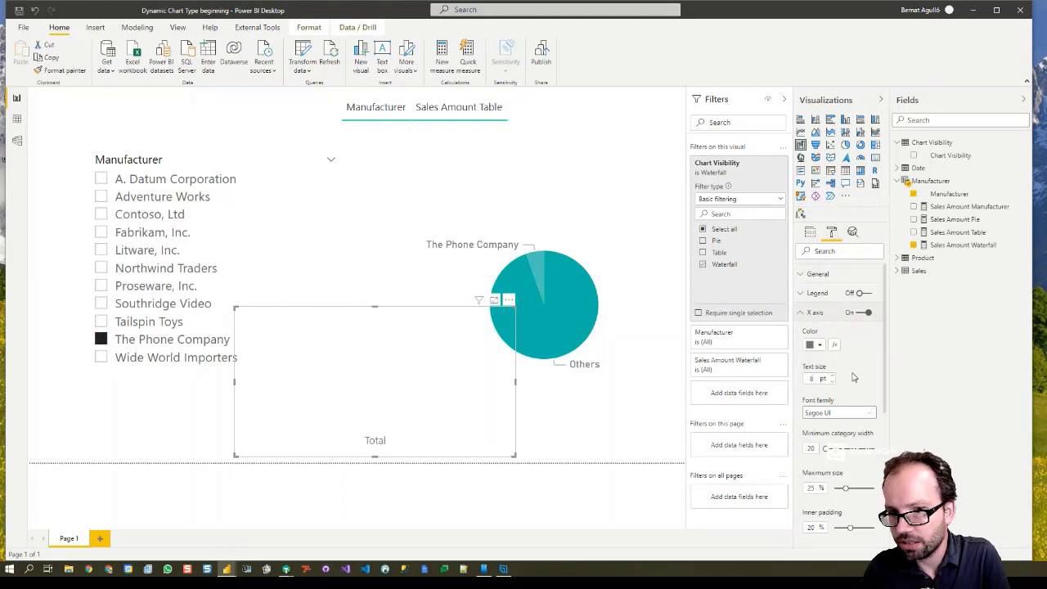
pyautogui.click(816, 345)
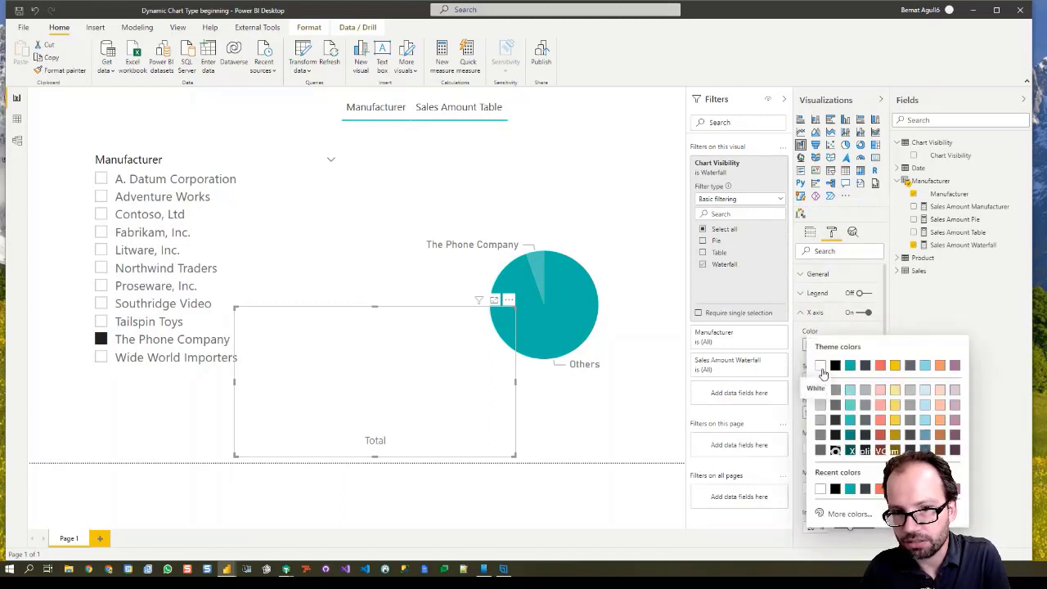
pyautogui.click(821, 366)
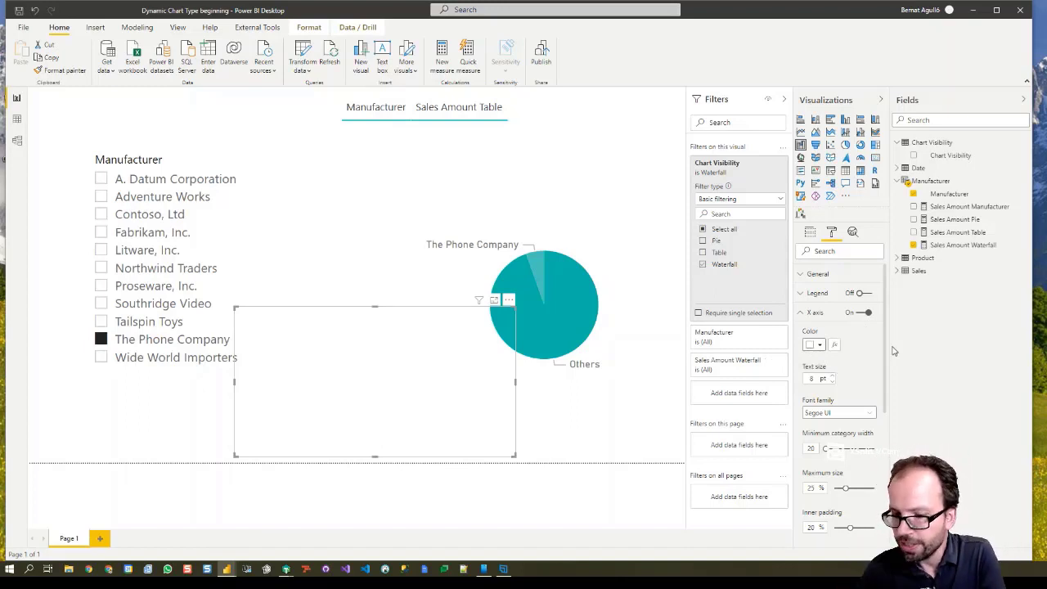
# Step: Create a measure in the Manufacturer table defined as Waterfall X axis Color = ""
pyautogui.rightClick(949, 249)
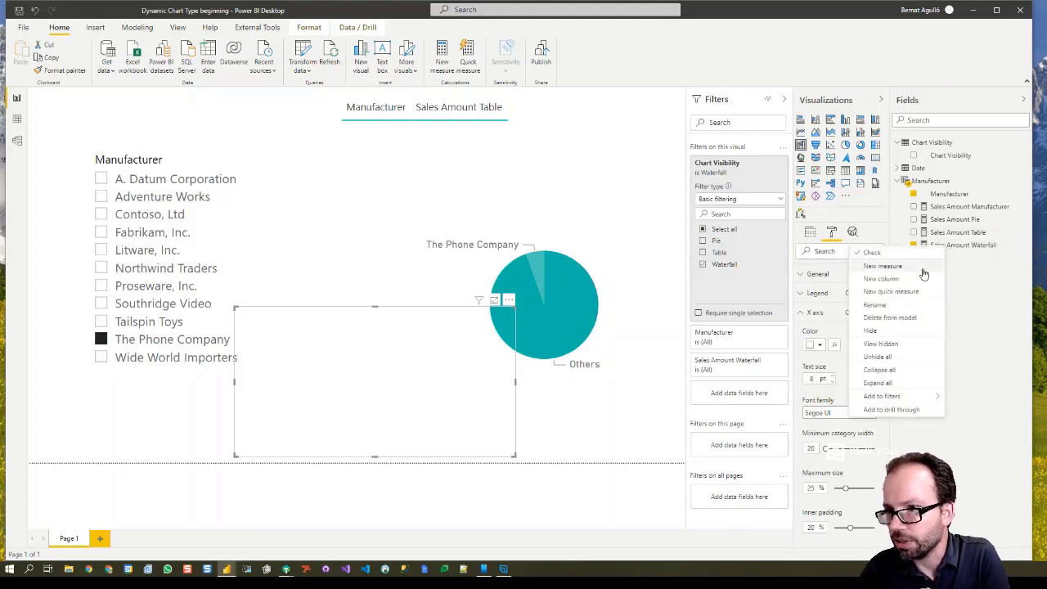
pyautogui.click(924, 270)
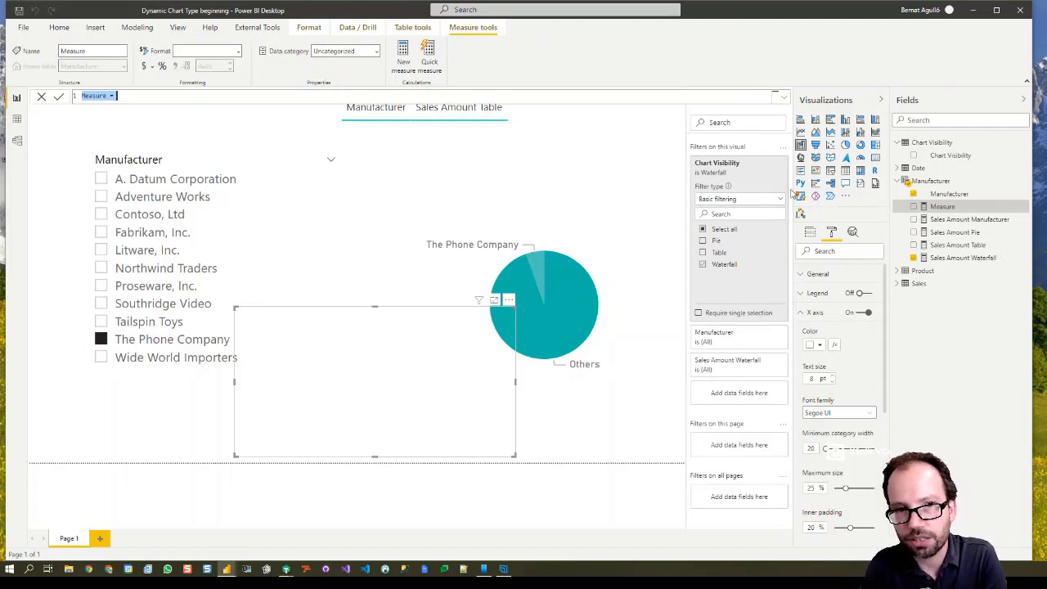
pyautogui.write('Waterfall X')
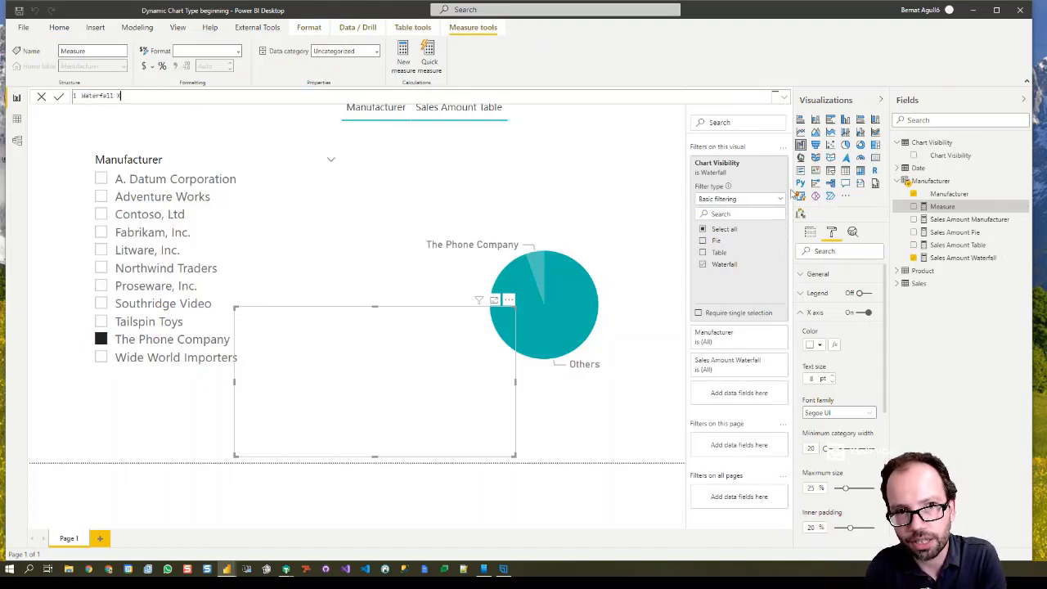
pyautogui.write(' axis')
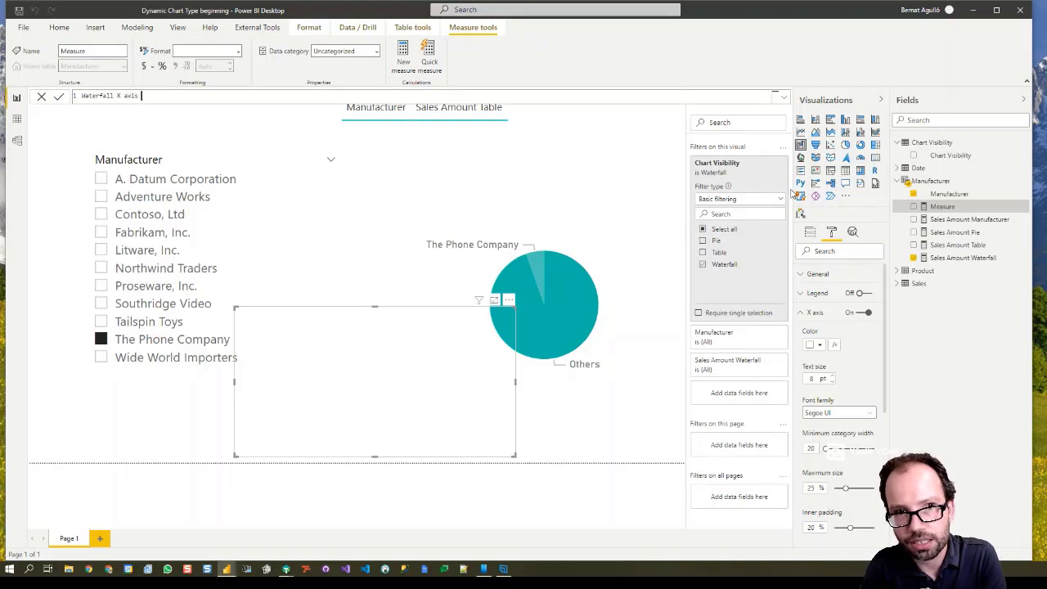
pyautogui.write(' C')
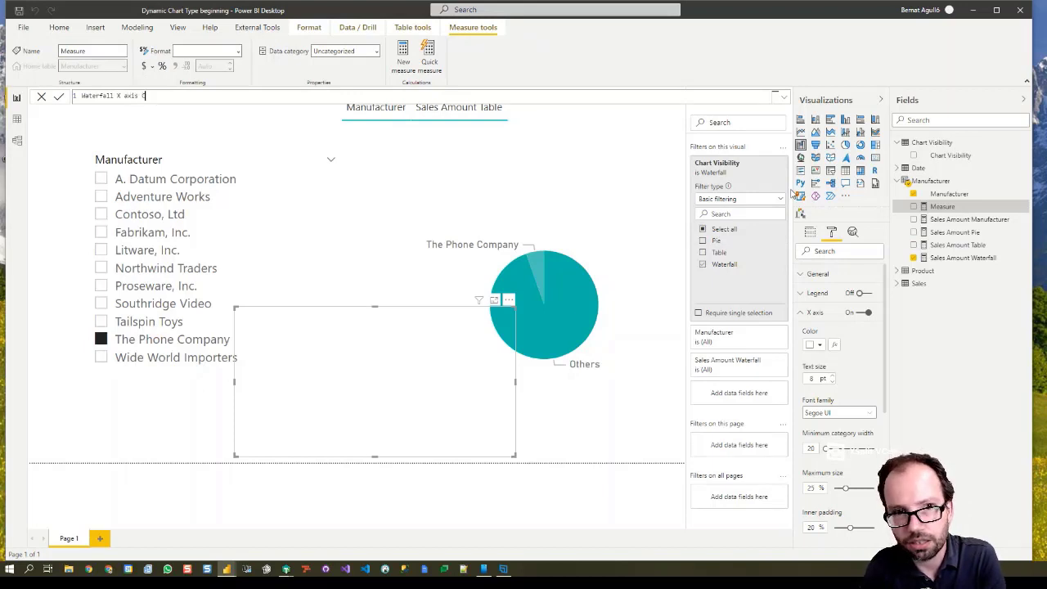
pyautogui.write('olo')
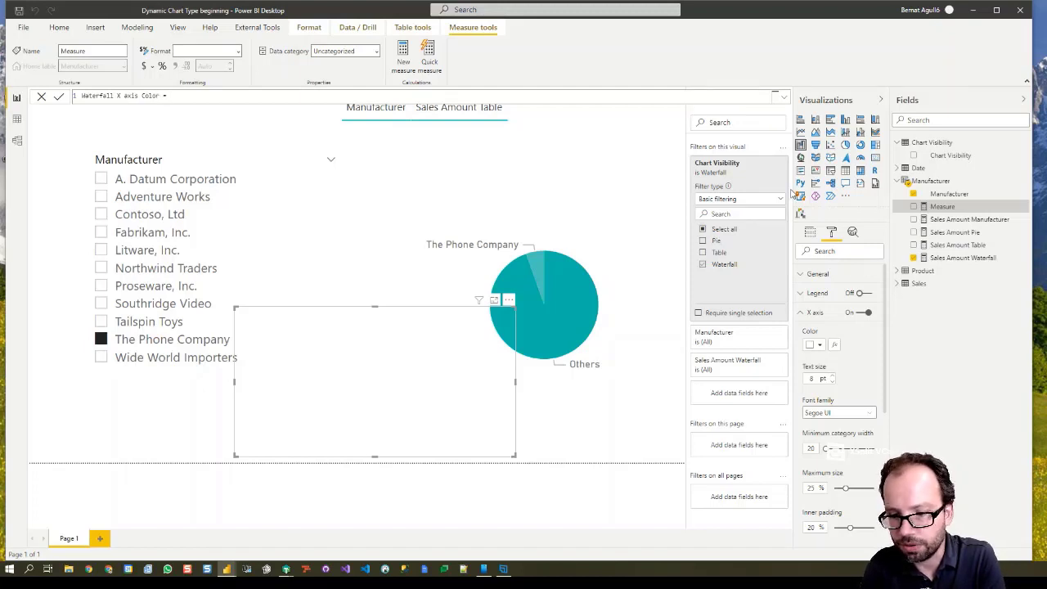
pyautogui.write('r = ""')
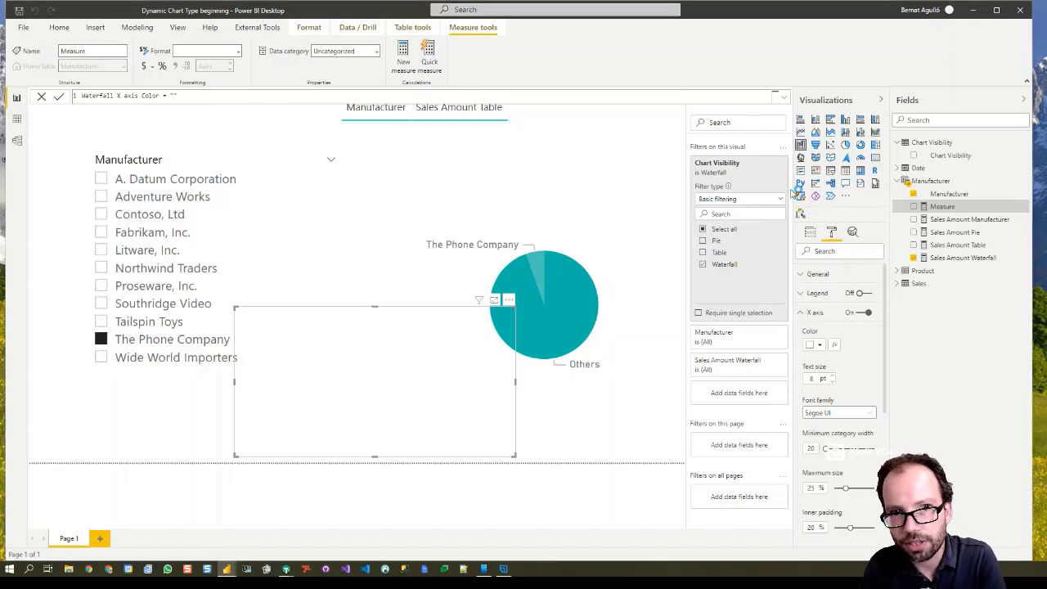
pyautogui.press('Return')
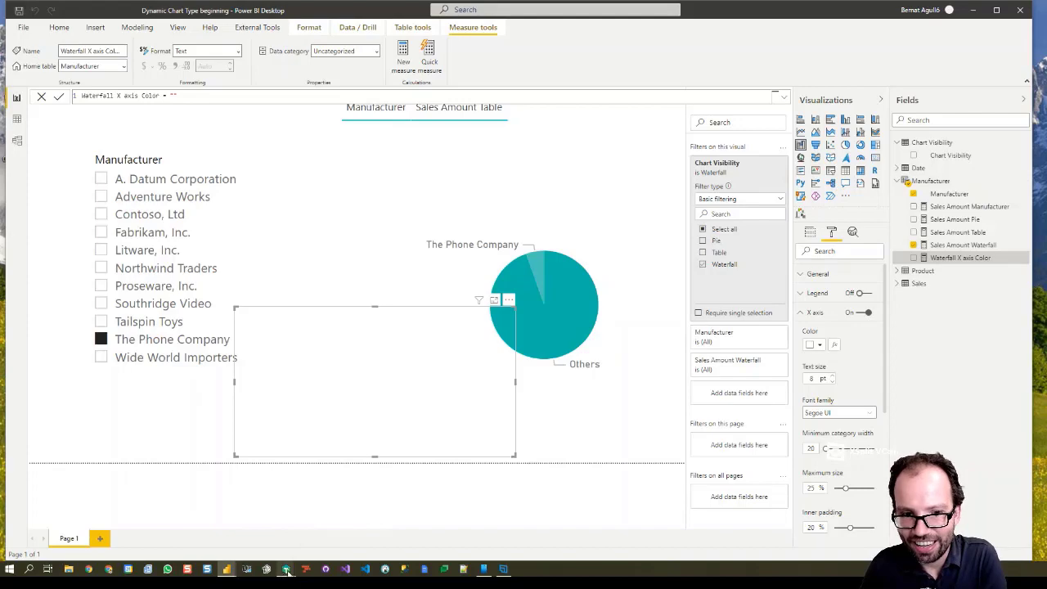
# Step: Switch to Tabular Editor, open the Waterfall calculation item of Chart Visibility and format its DAX expression
pyautogui.moveTo(286, 571)
pyautogui.moveTo(323, 539)
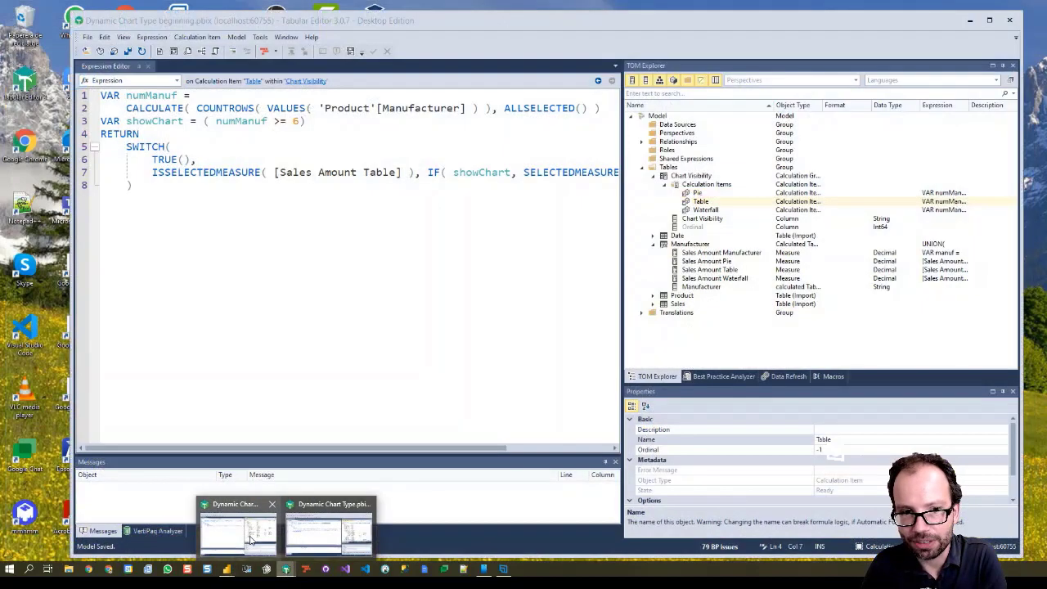
pyautogui.click(250, 535)
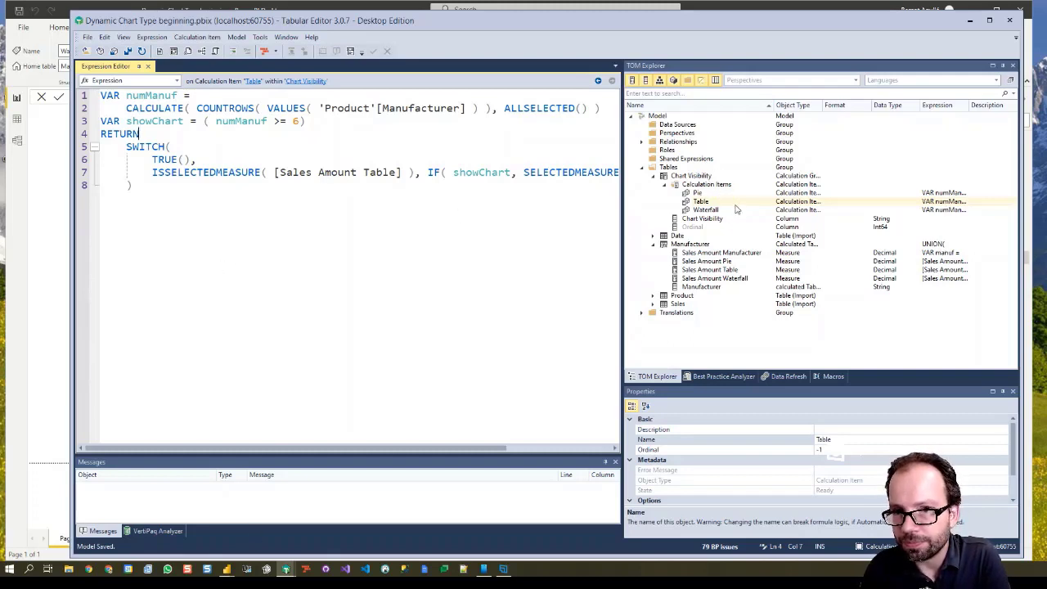
pyautogui.click(708, 211)
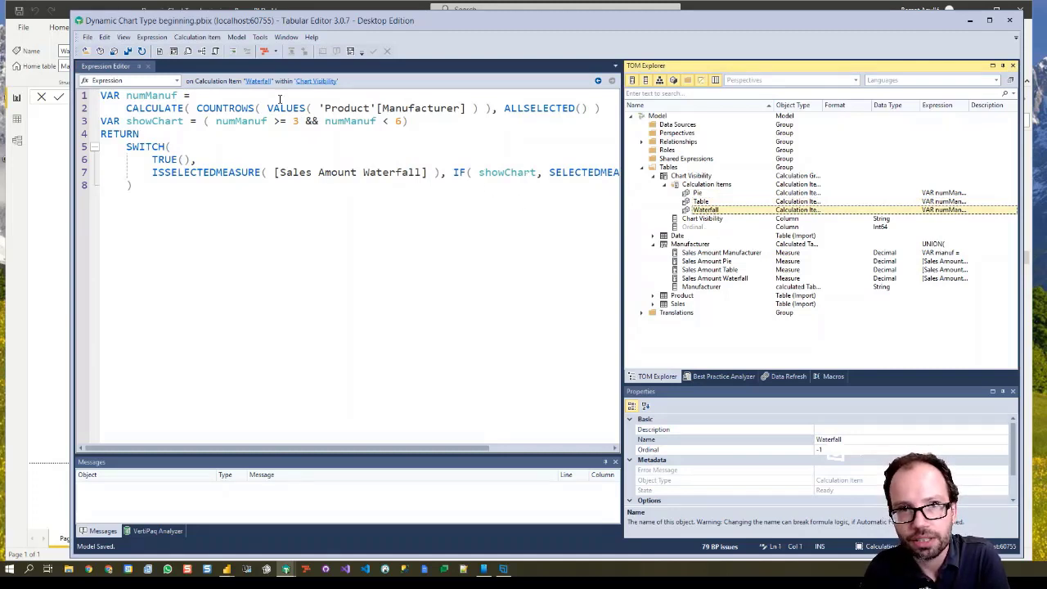
pyautogui.moveTo(155, 193); pyautogui.dragTo(312, 36)
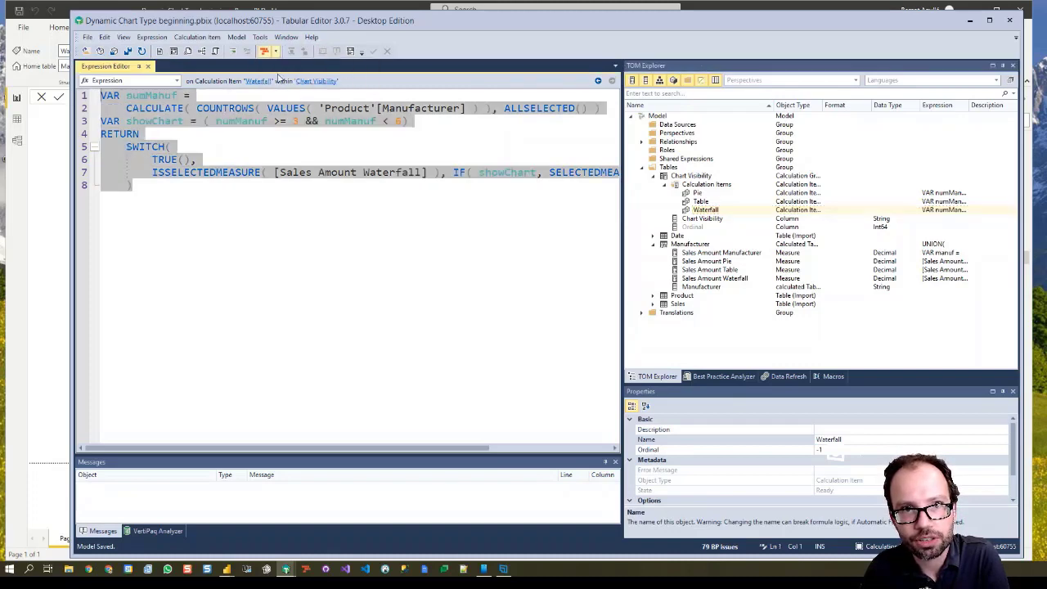
pyautogui.press('F6')
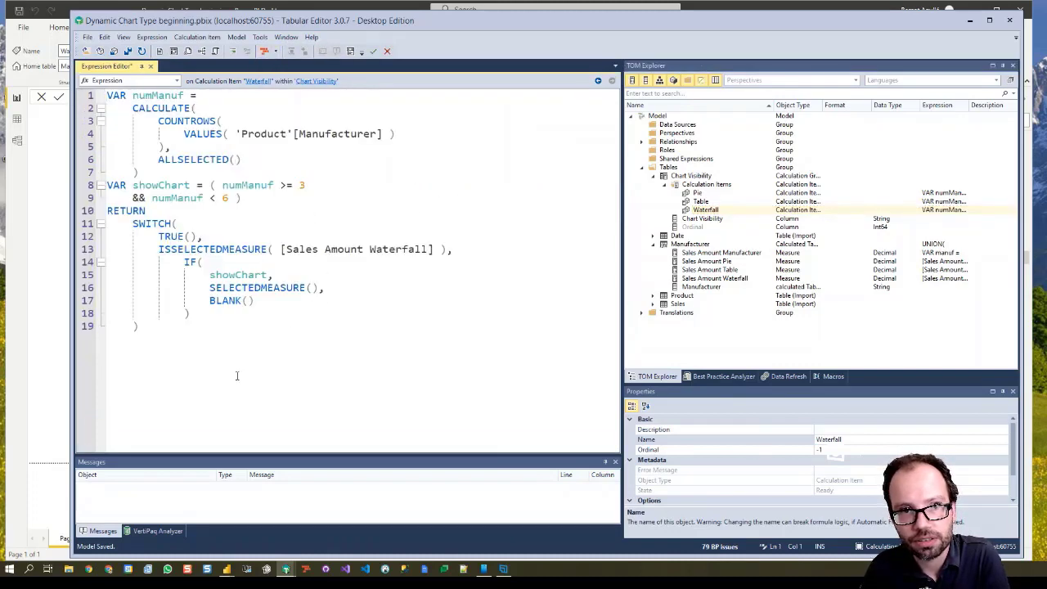
# Step: Add a second ISSELECTEDMEASURE() condition after the first IF block inside the SWITCH of the Waterfall expression
pyautogui.click(198, 343)
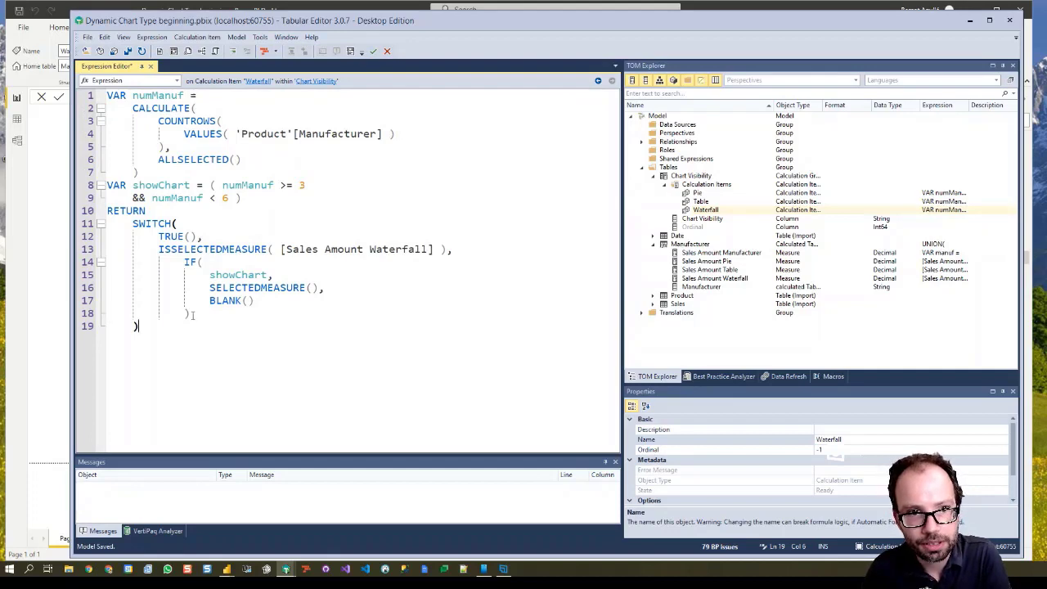
pyautogui.click(192, 316)
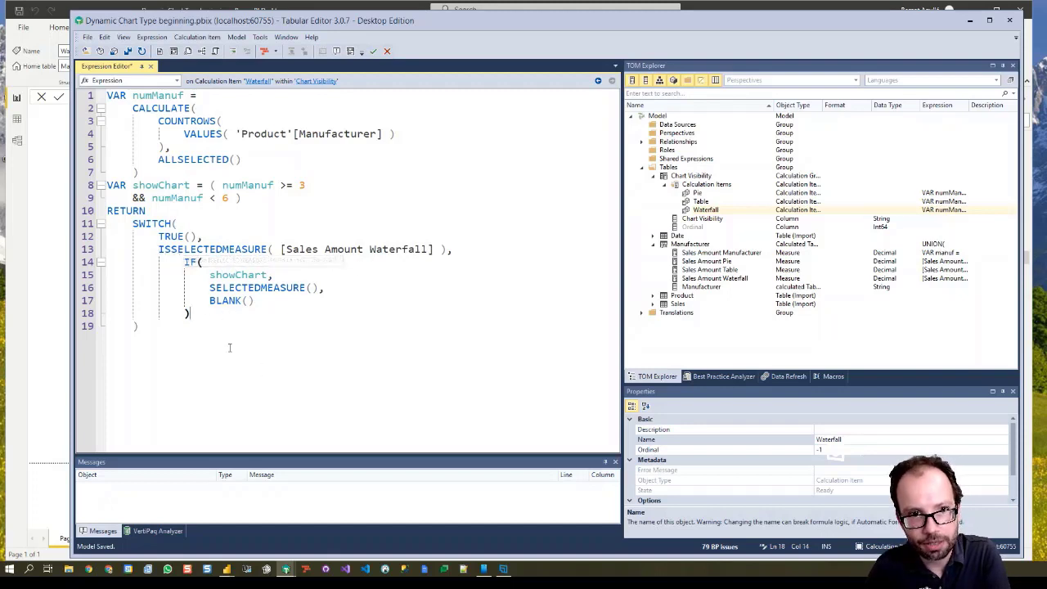
pyautogui.write(',')
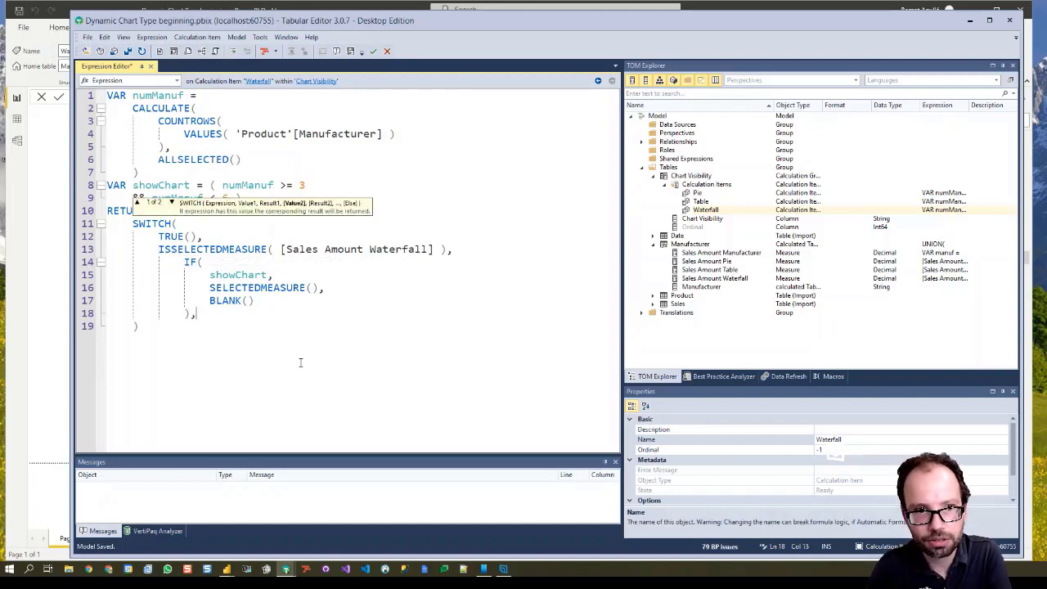
pyautogui.press('Return')
pyautogui.press('BackSpace')
pyautogui.press('BackSpace')
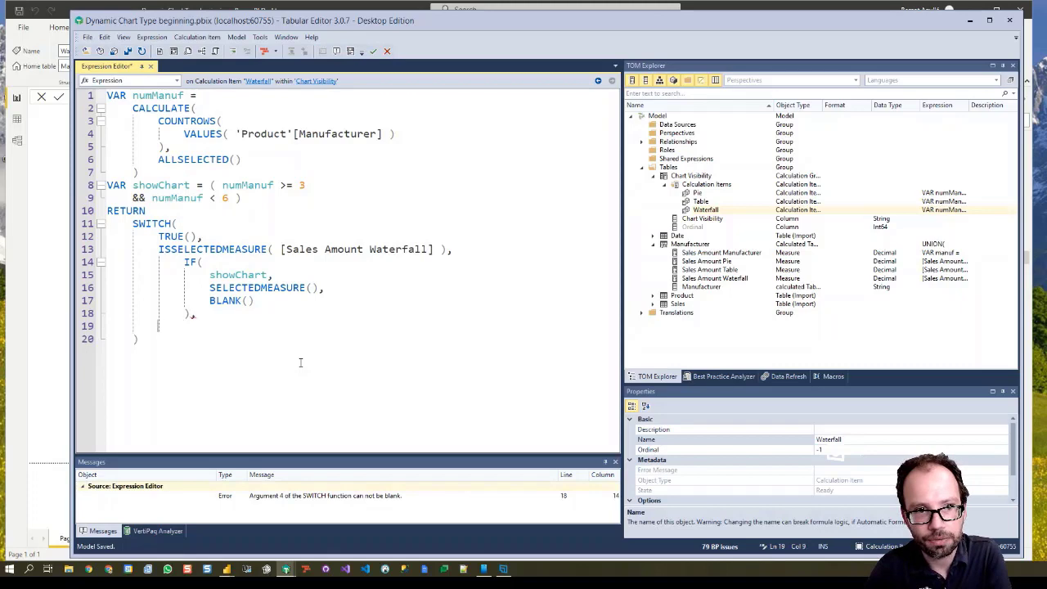
pyautogui.write('ISSELE')
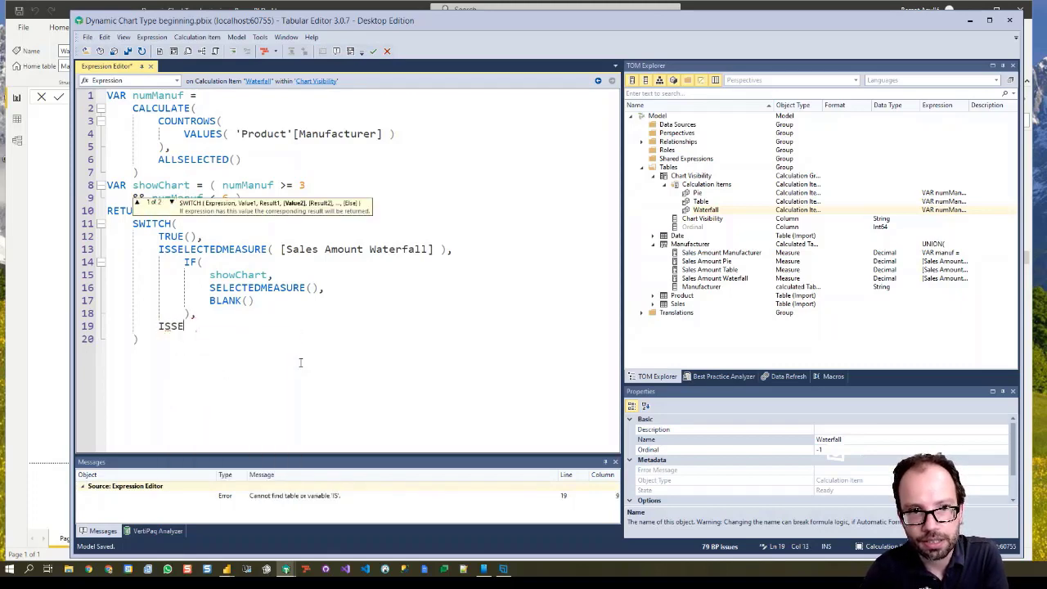
pyautogui.press('BackSpace')
pyautogui.press('BackSpace')
pyautogui.press('BackSpace')
pyautogui.press('BackSpace')
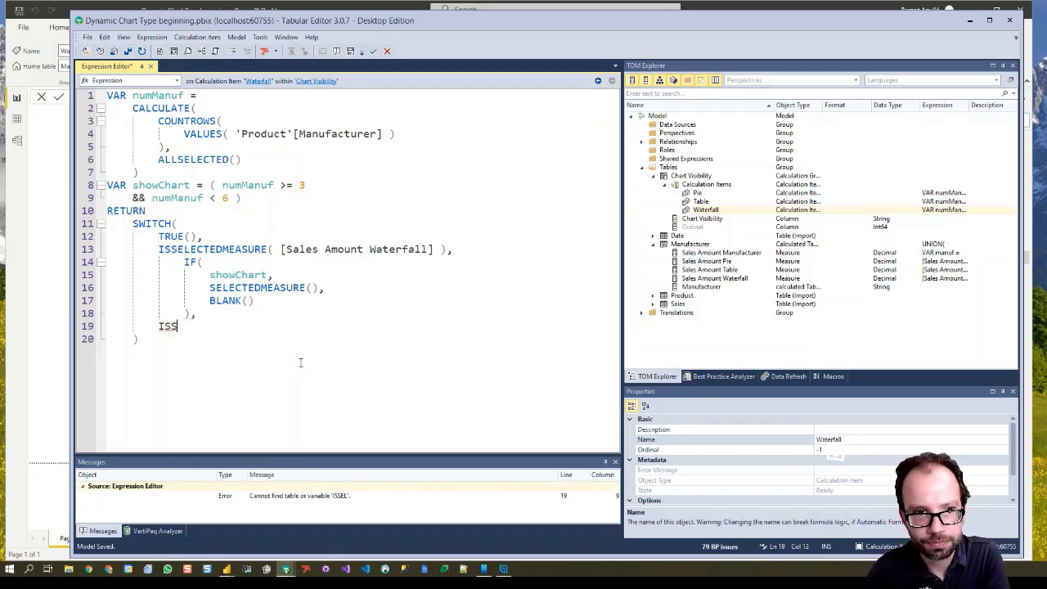
pyautogui.write('SELECTEDMEASURE()')
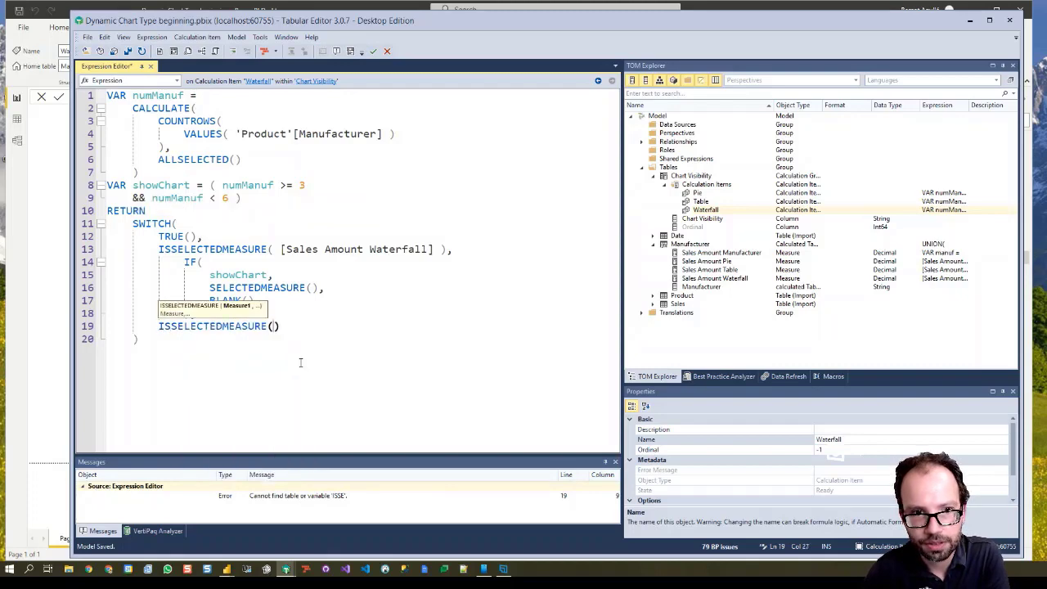
# Step: Reload the model metadata and insert the [Waterfall X axis Color] measure as the argument of the new ISSELECTEDMEASURE
pyautogui.click(142, 51)
pyautogui.click(523, 313)
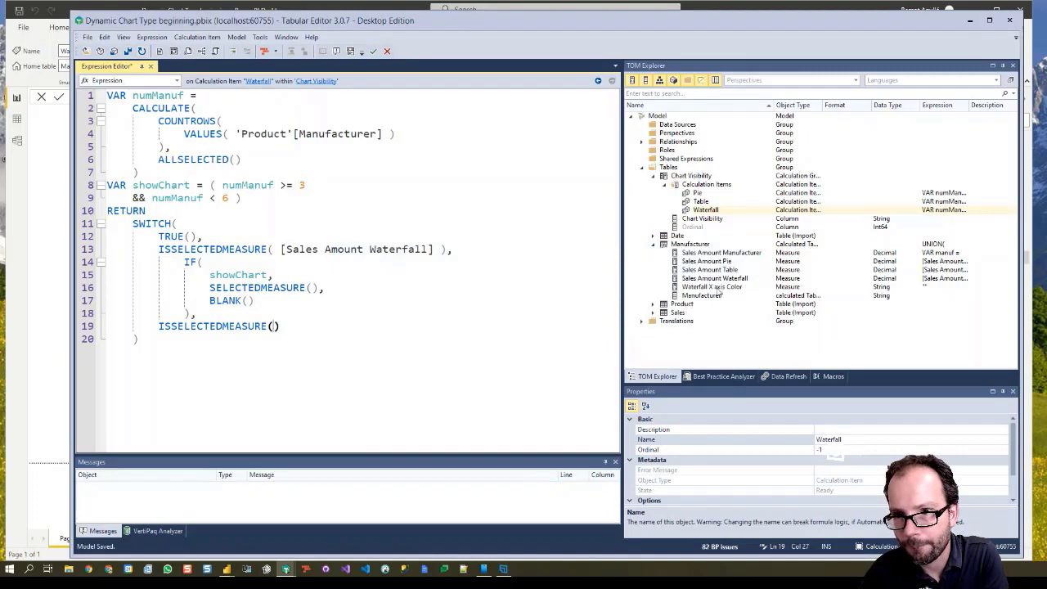
pyautogui.moveTo(700, 291); pyautogui.dragTo(276, 327)
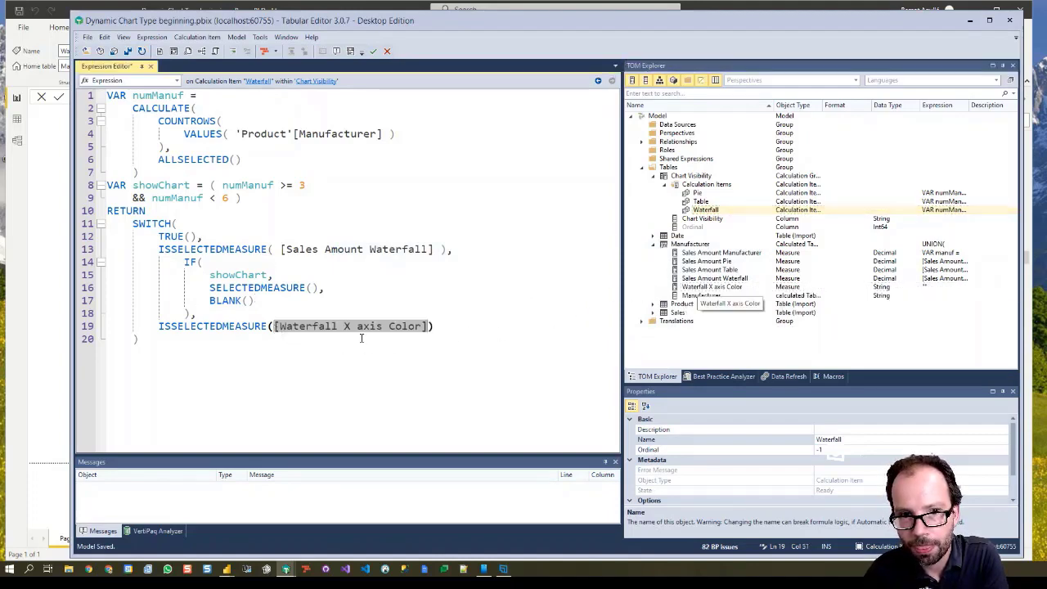
pyautogui.click(453, 326)
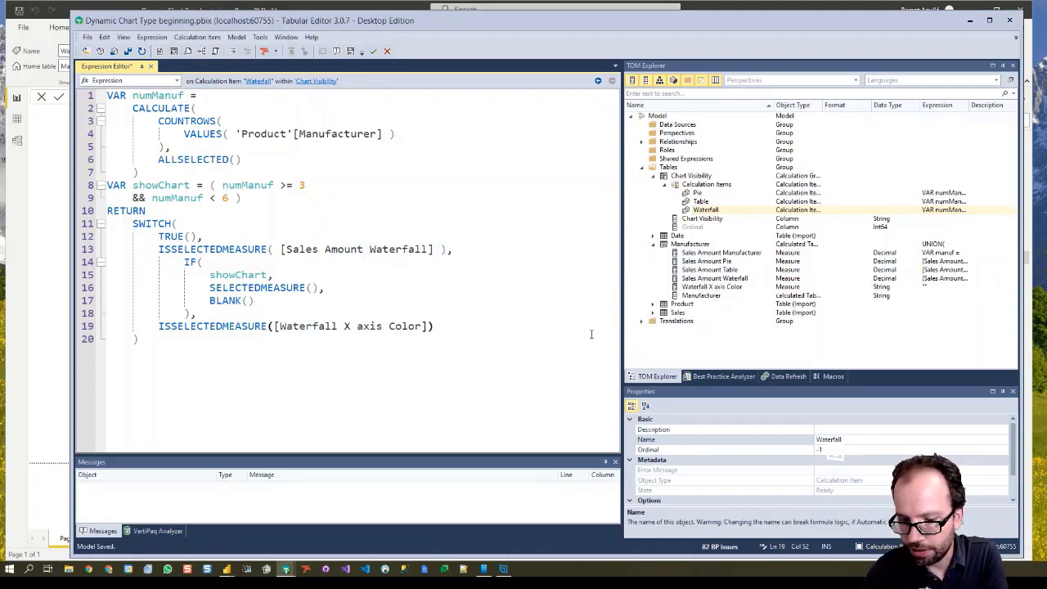
# Step: Duplicate the existing IF block based on showChart as the result of the [Waterfall X axis Color] condition
pyautogui.write(',')
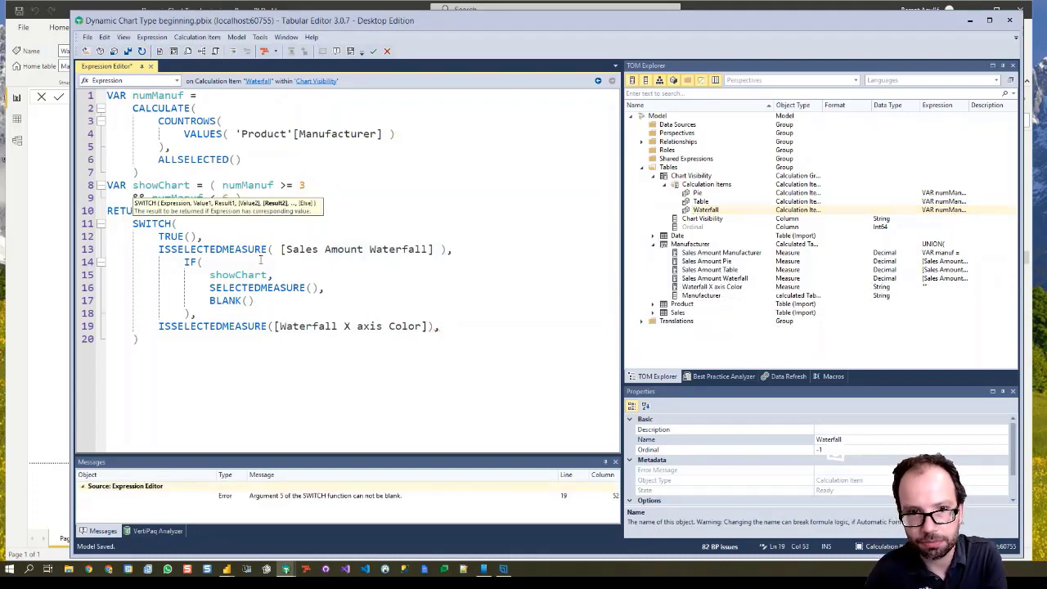
pyautogui.press('Return')
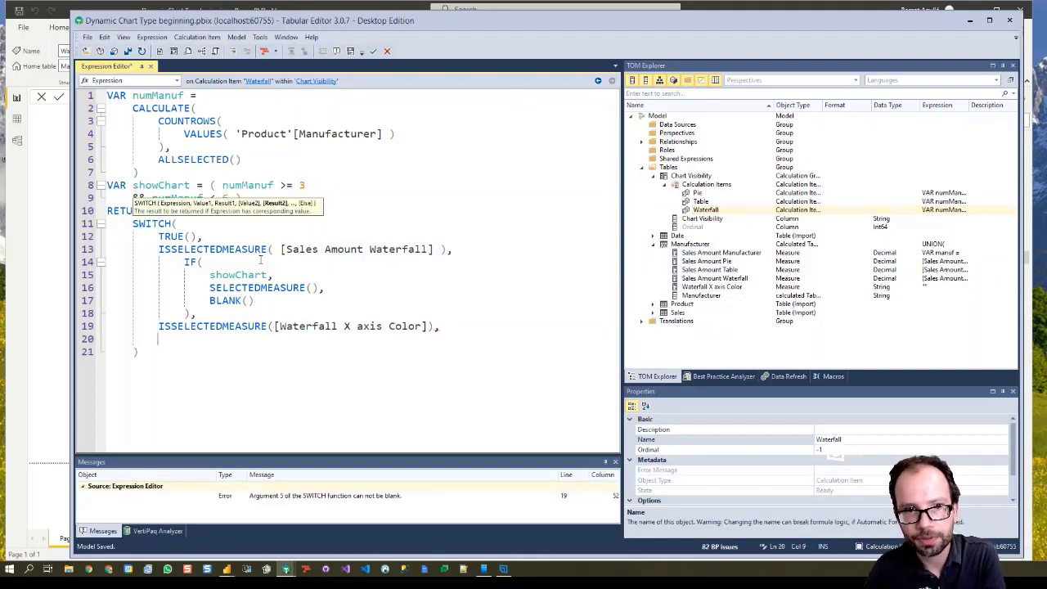
pyautogui.press('Tab')
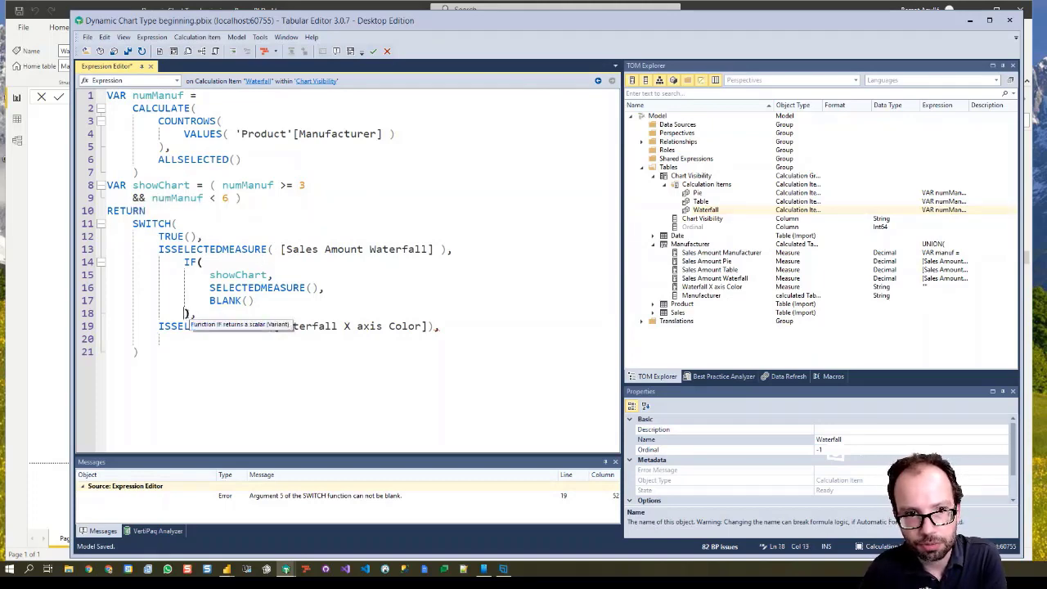
pyautogui.moveTo(191, 314); pyautogui.dragTo(185, 262)
pyautogui.hotkey('ctrl', 'c')
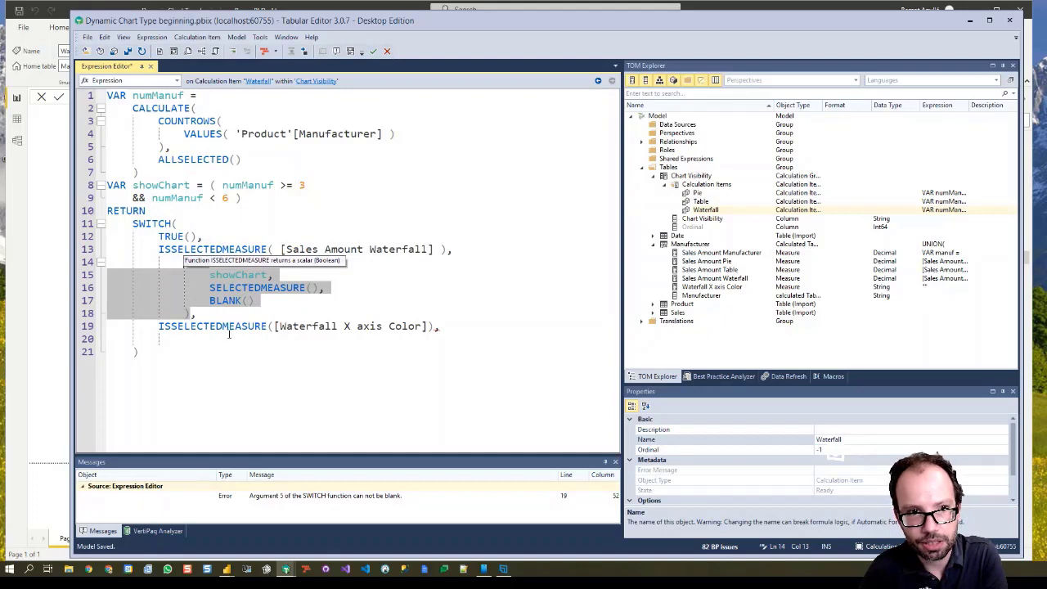
pyautogui.click(185, 341)
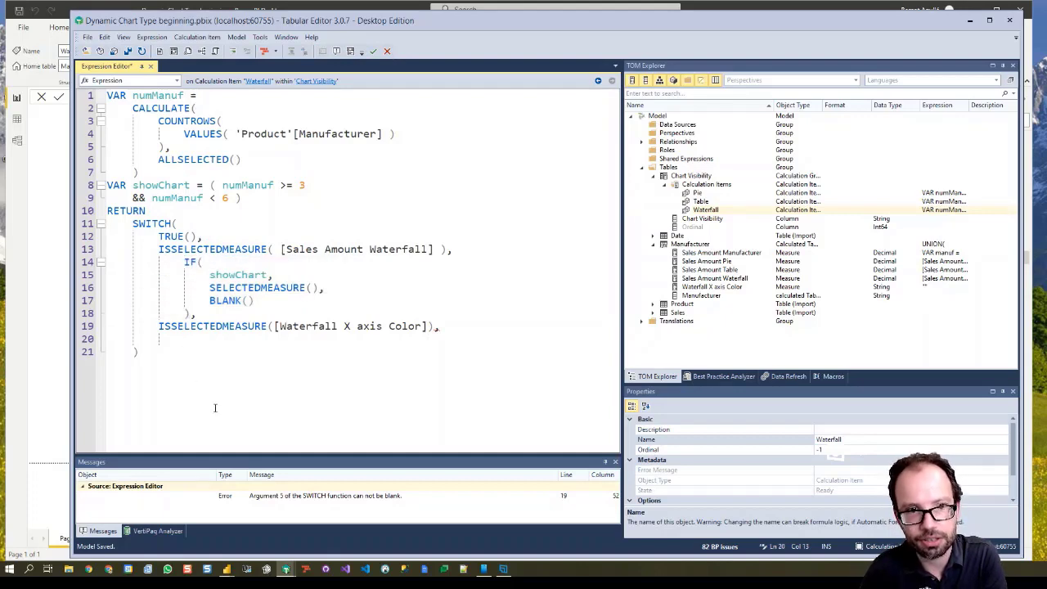
pyautogui.hotkey('ctrl', 'v')
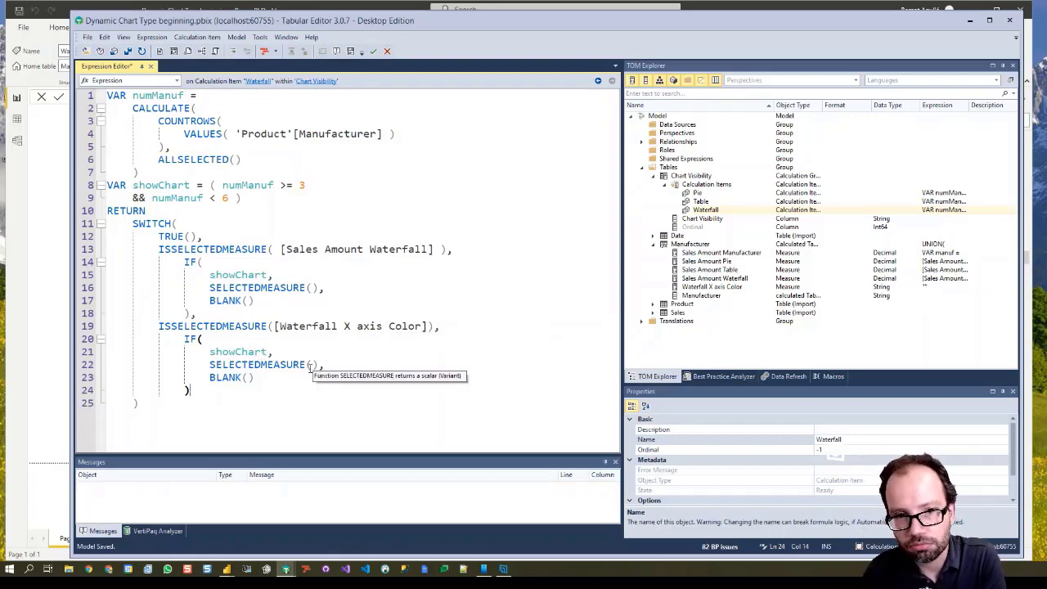
# Step: Replace SELECTEDMEASURE() with "#000000" as the true result of the second IF
pyautogui.moveTo(211, 365); pyautogui.dragTo(319, 365)
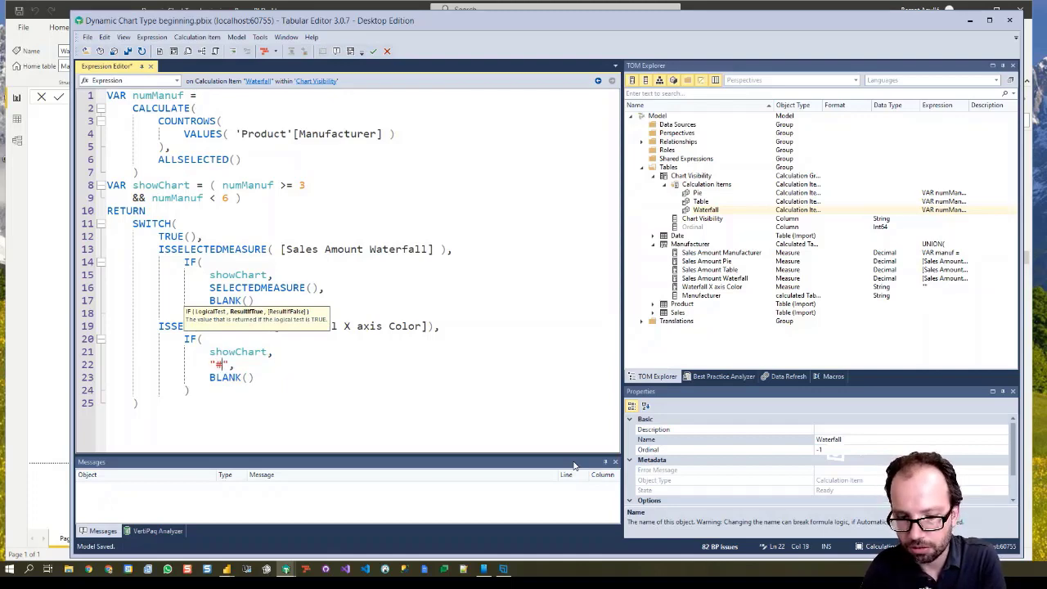
pyautogui.write('00000')
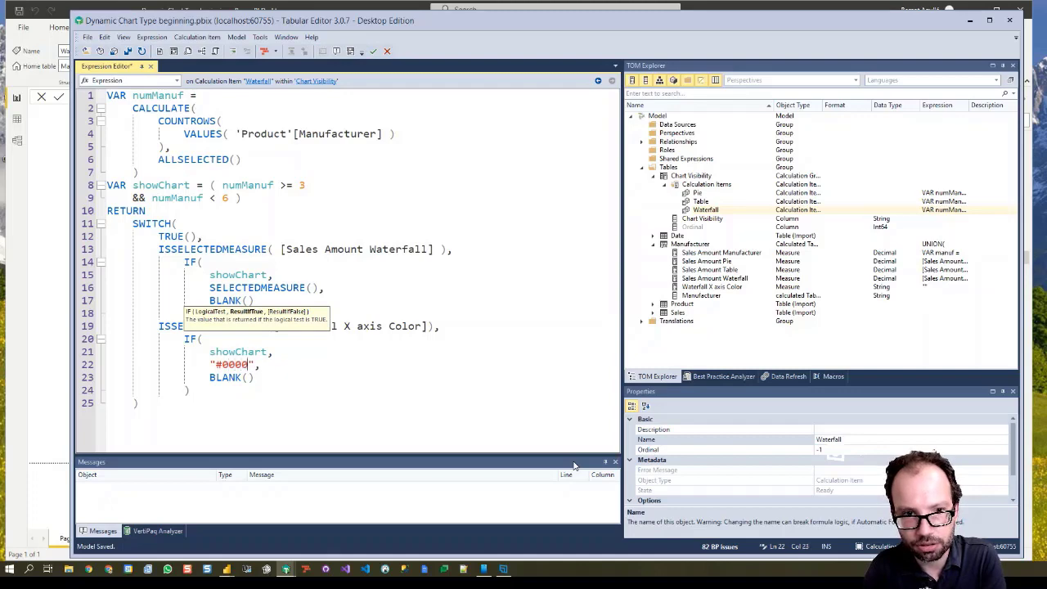
pyautogui.write('0')
# Step: Replace BLANK() with "#FFFFFF00" as the false result of the second IF, and save the changes to the model
pyautogui.press('Down')
pyautogui.press('Left')
pyautogui.press('Left')
pyautogui.press('Left')
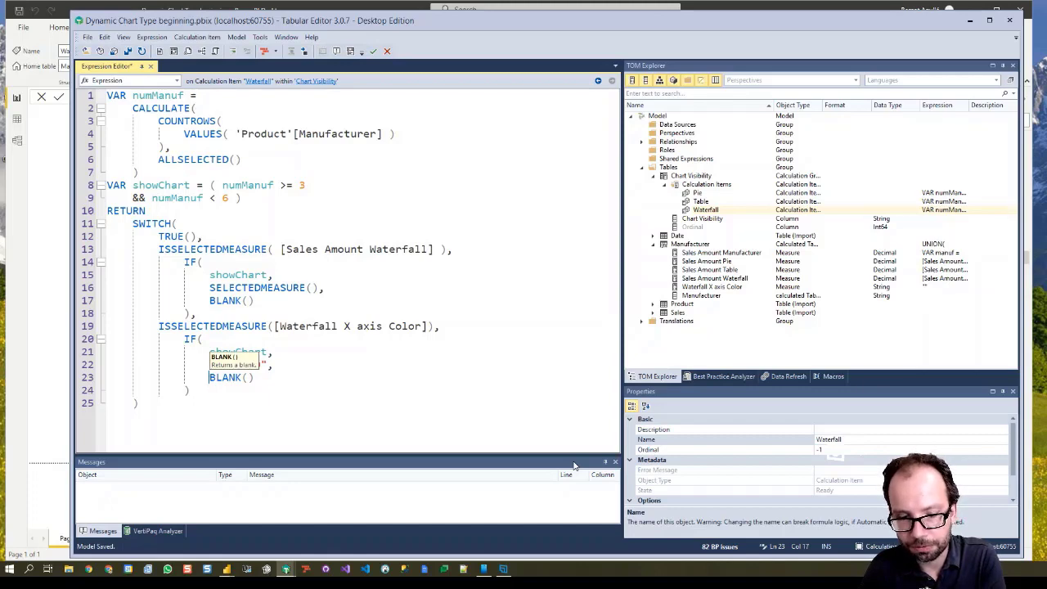
pyautogui.write('#')
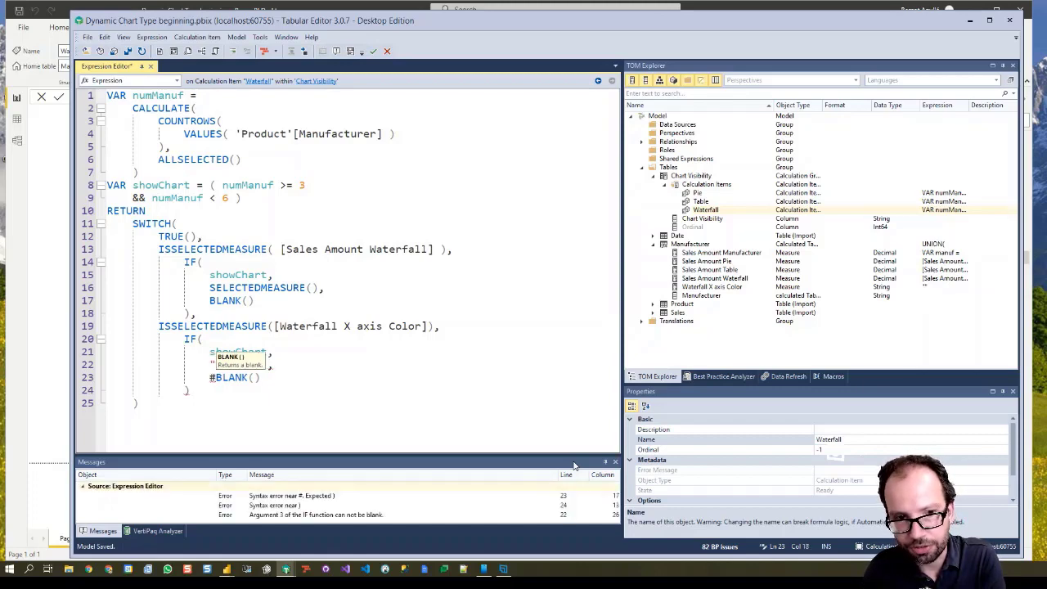
pyautogui.press('BackSpace')
pyautogui.write('"')
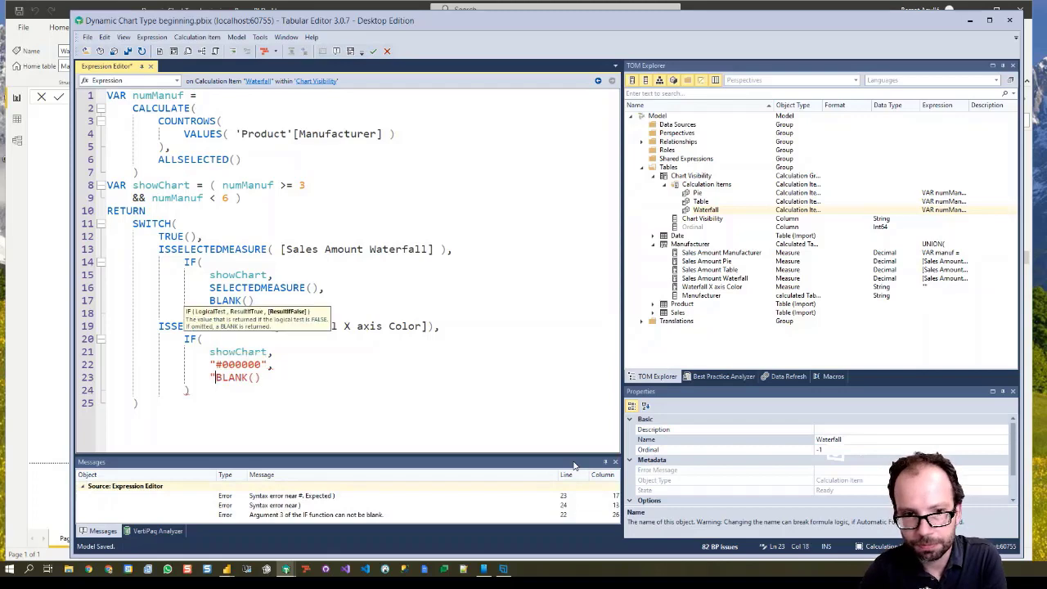
pyautogui.write('#')
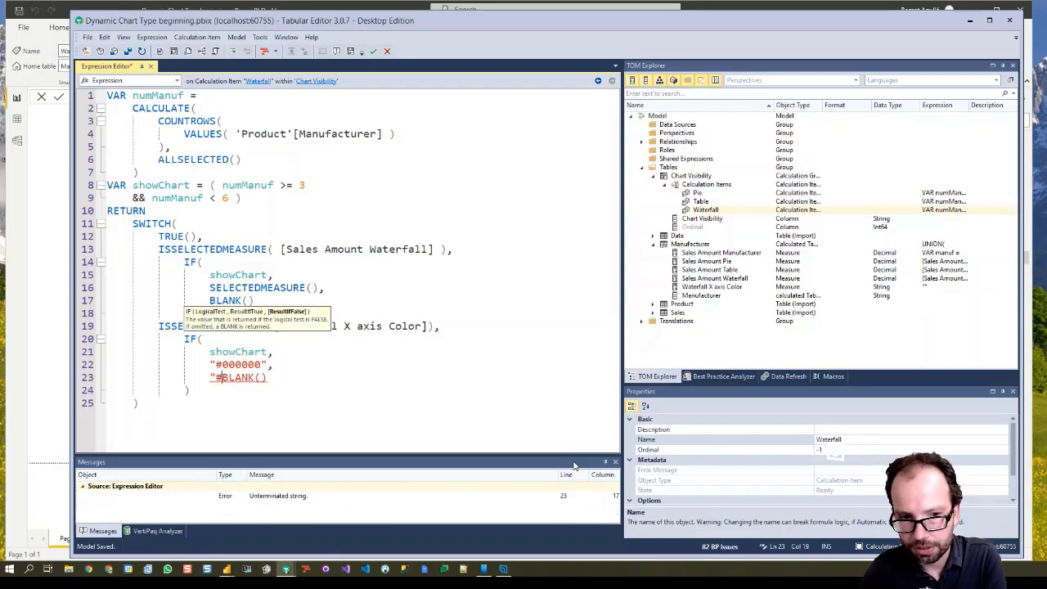
pyautogui.write('FFFF')
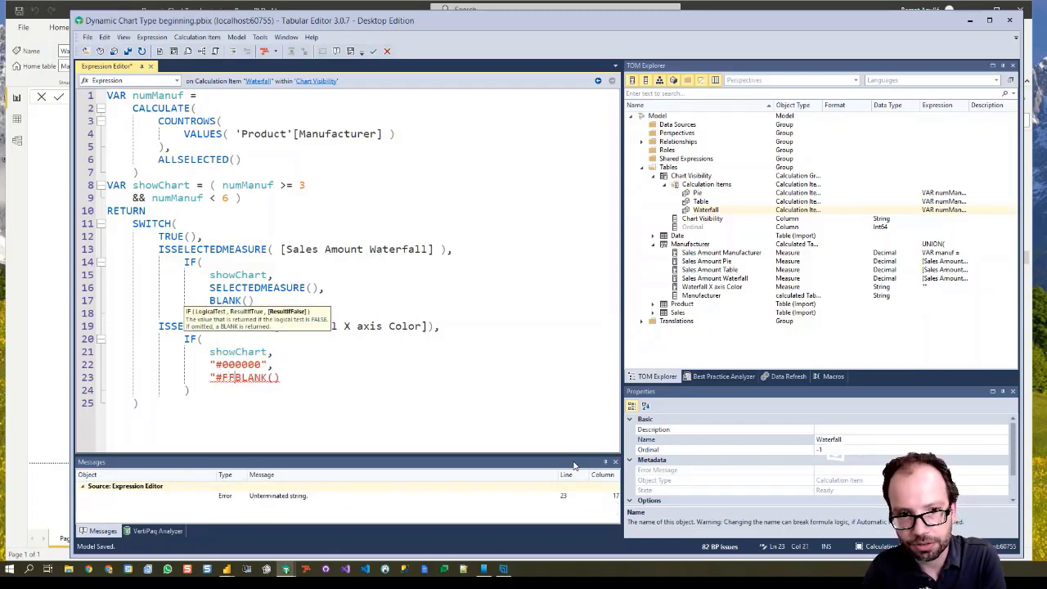
pyautogui.write('FF')
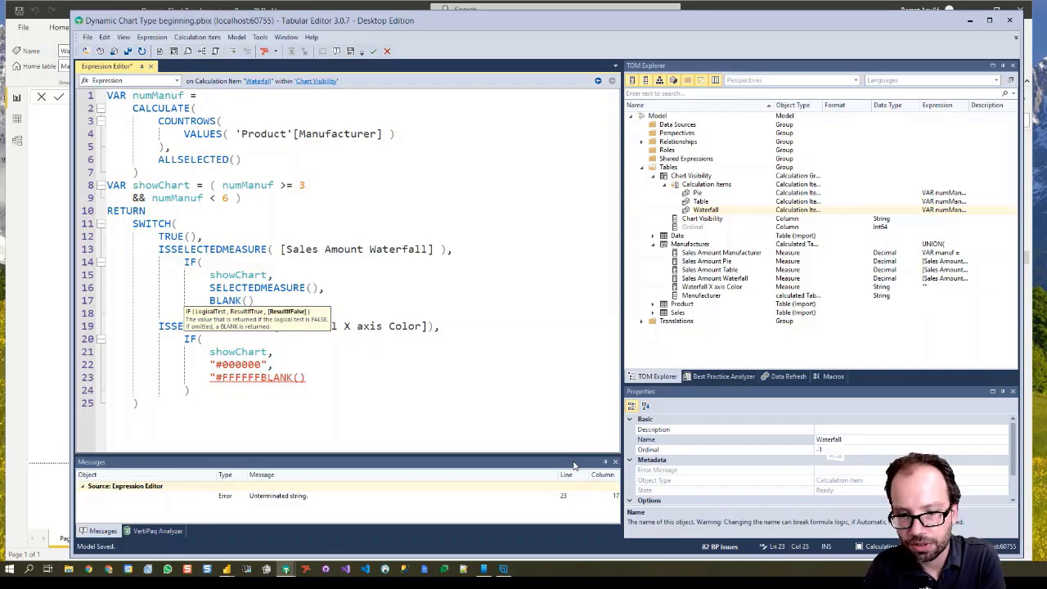
pyautogui.write('00"')
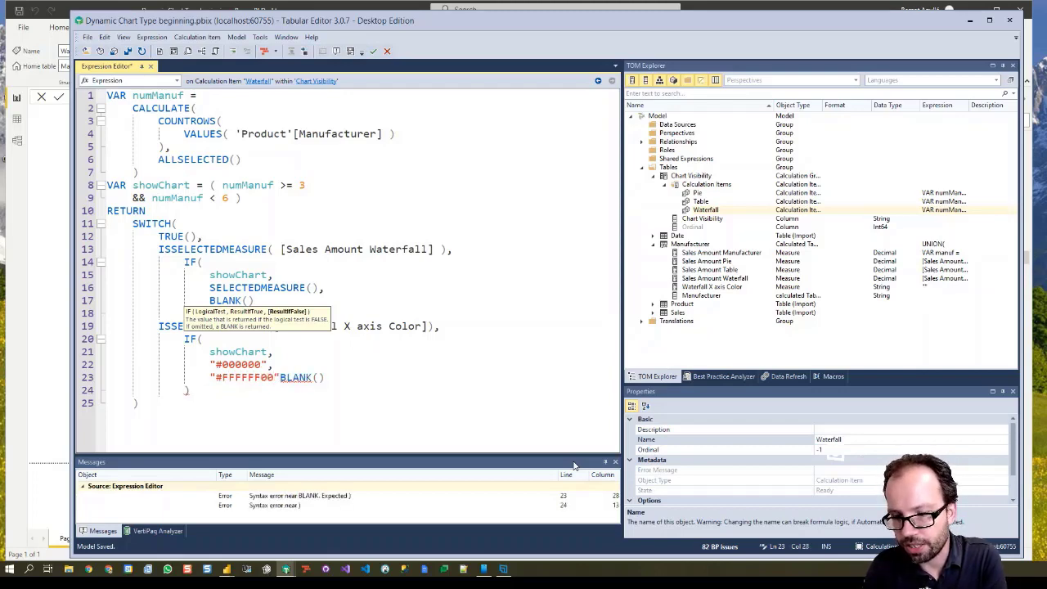
pyautogui.press('Delete')
pyautogui.press('Delete')
pyautogui.press('Delete')
pyautogui.press('Delete')
pyautogui.press('Delete')
pyautogui.press('Delete')
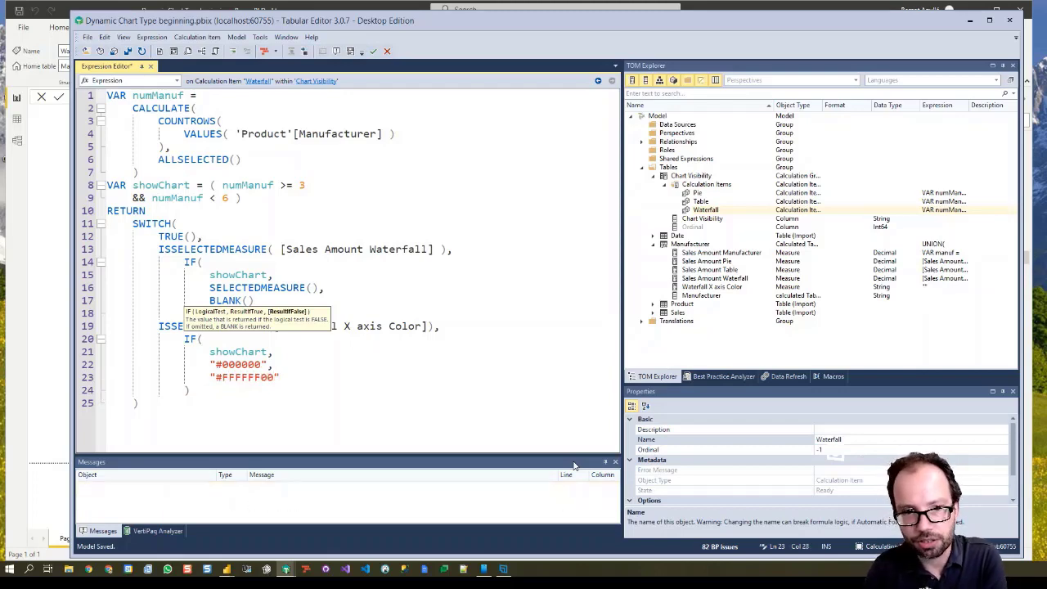
pyautogui.click(199, 392)
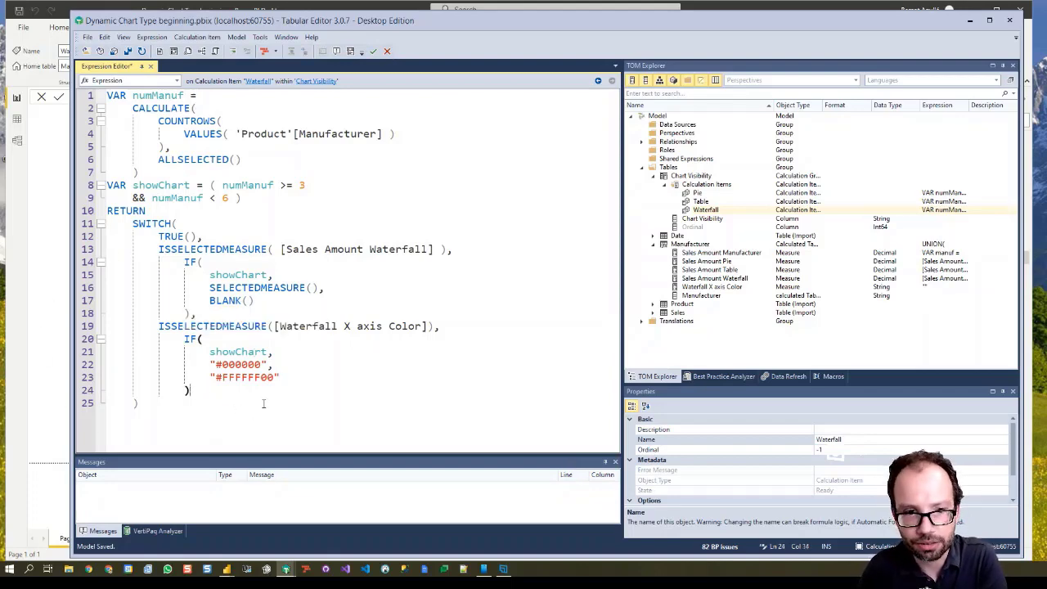
pyautogui.click(115, 53)
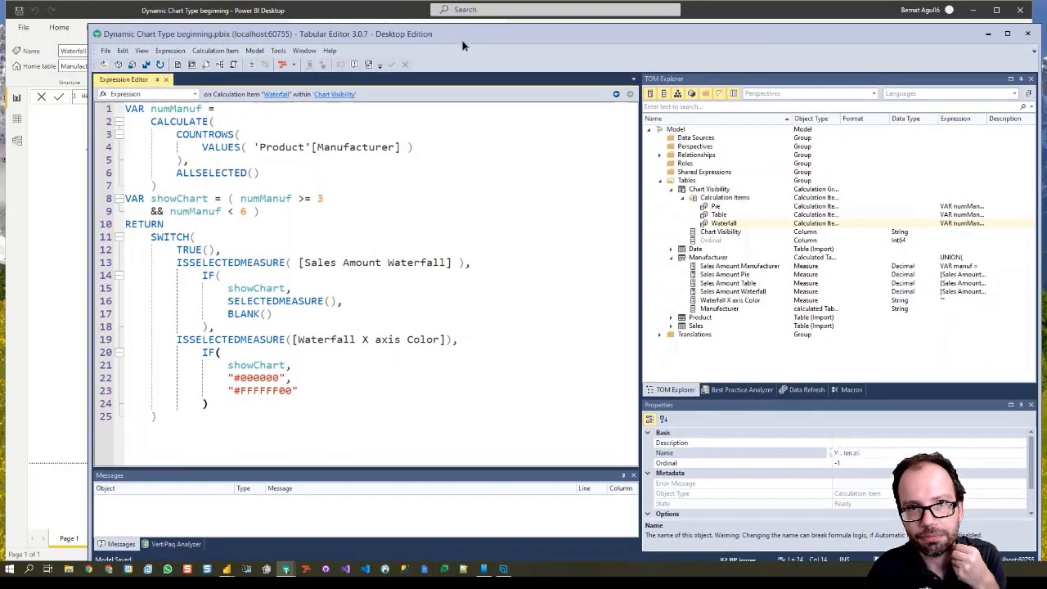
# Step: Switch back to Power BI Desktop and set the waterfall chart's X axis label color to black
pyautogui.moveTo(447, 27); pyautogui.dragTo(527, 132)
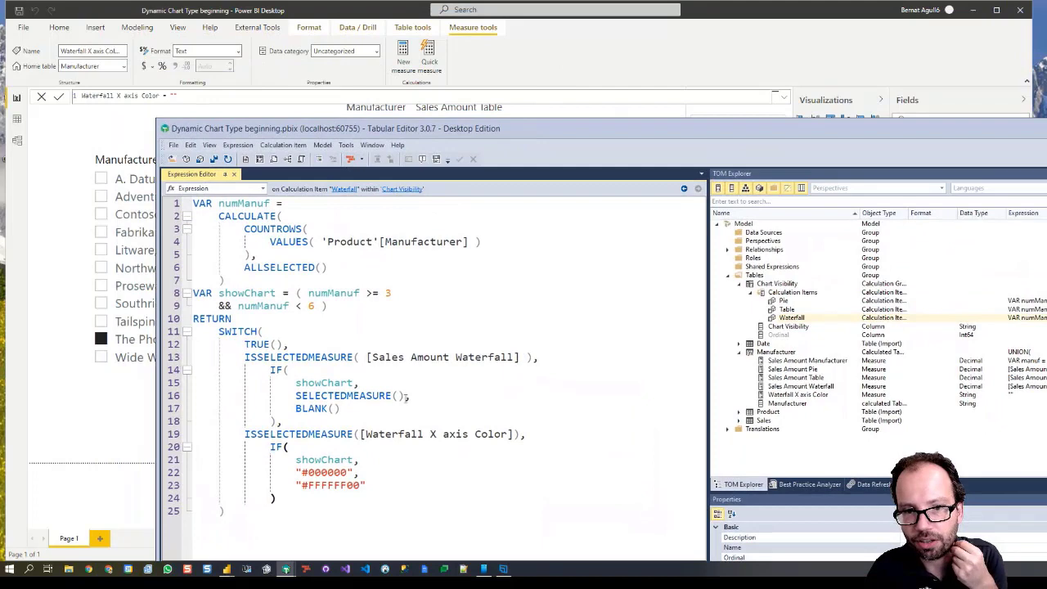
pyautogui.click(528, 53)
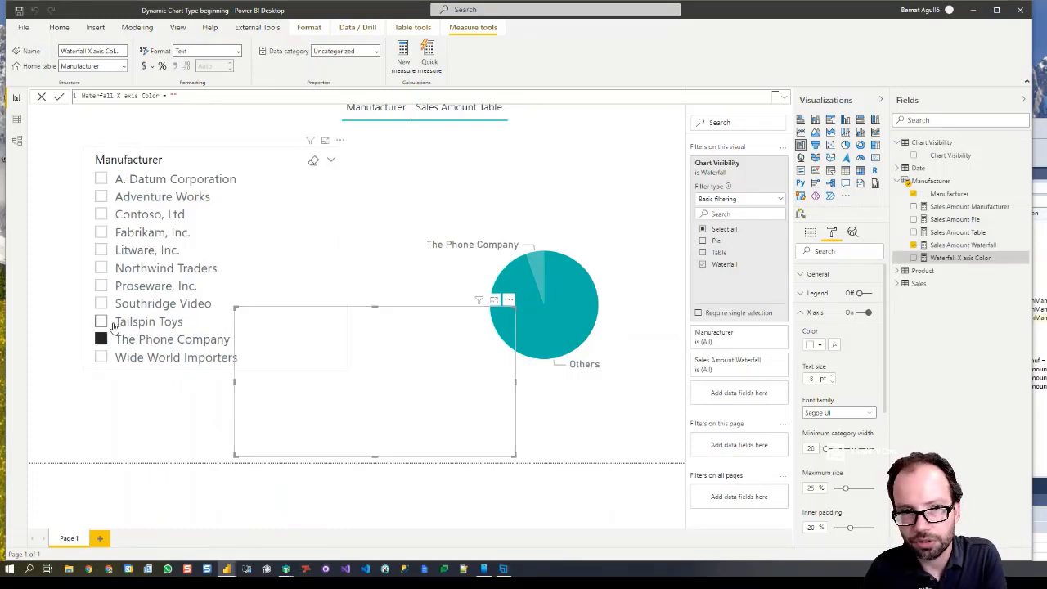
pyautogui.click(820, 347)
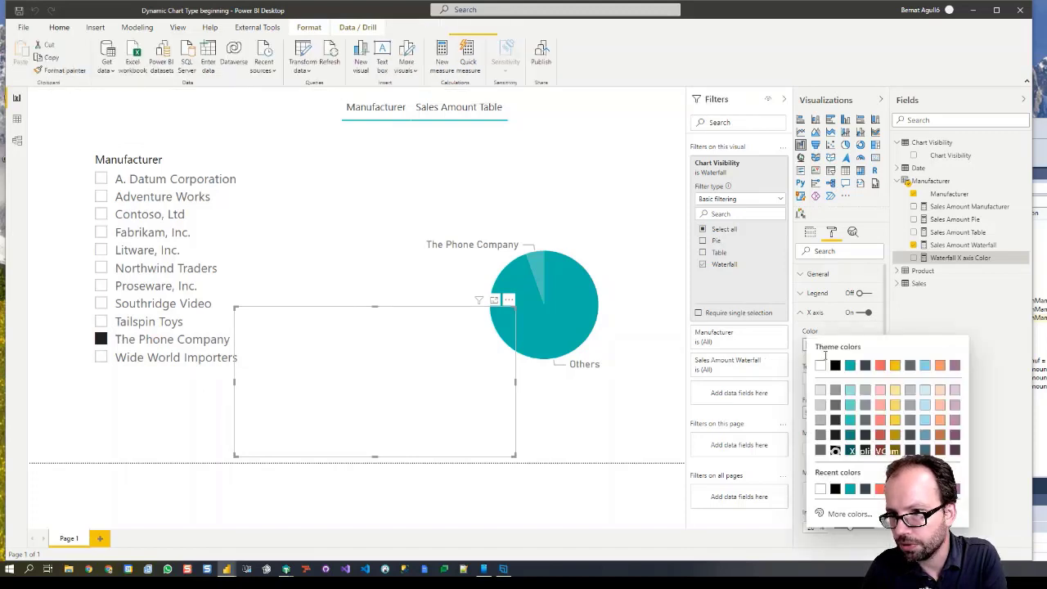
pyautogui.click(834, 364)
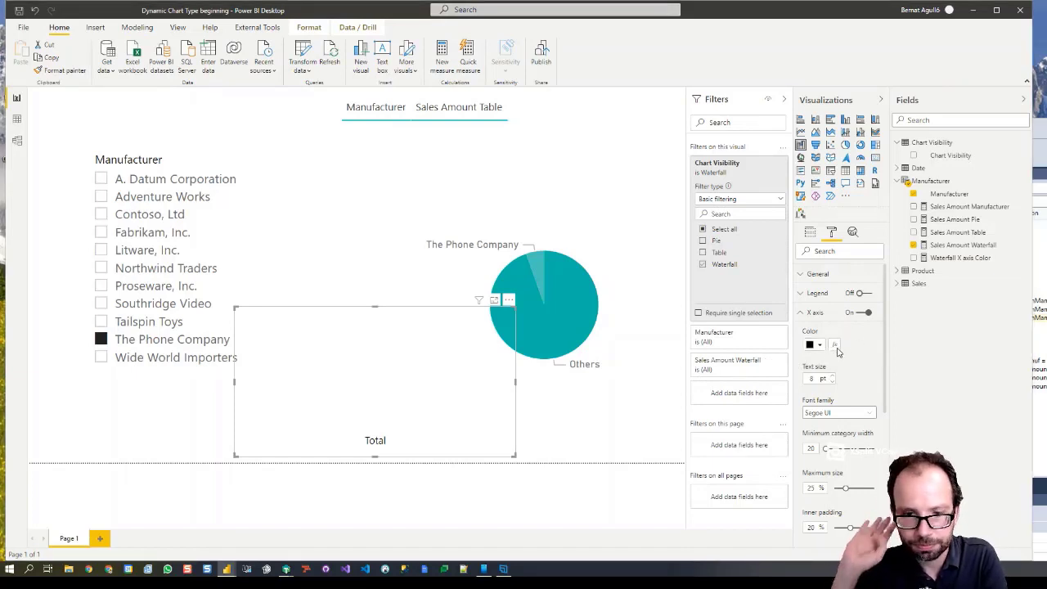
# Step: Format the waterfall chart's X axis label color by field value, based on the Waterfall X axis Color measure
pyautogui.click(835, 346)
pyautogui.click(496, 178)
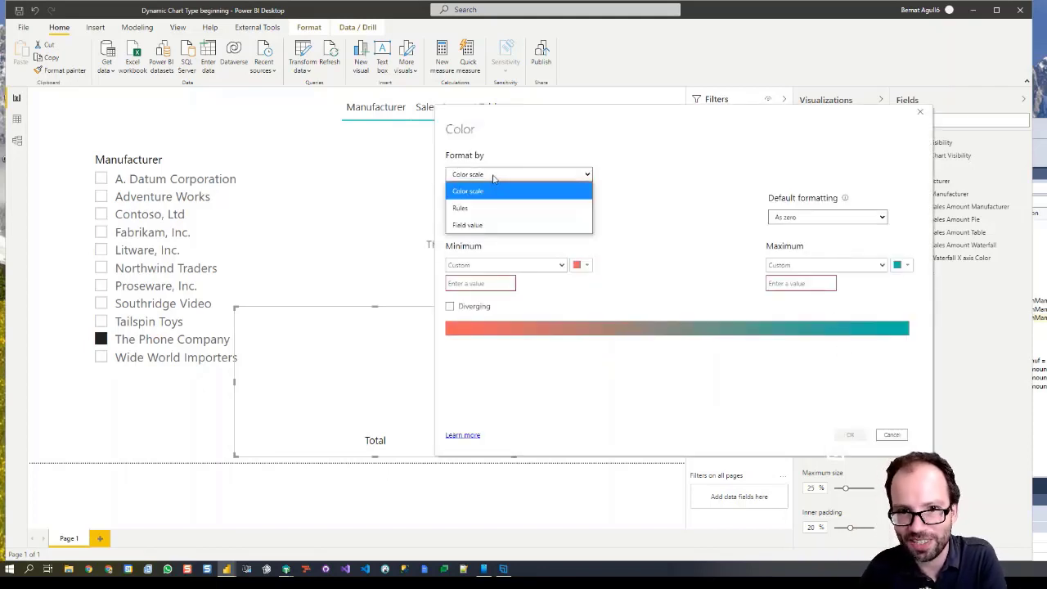
pyautogui.click(473, 229)
pyautogui.click(473, 219)
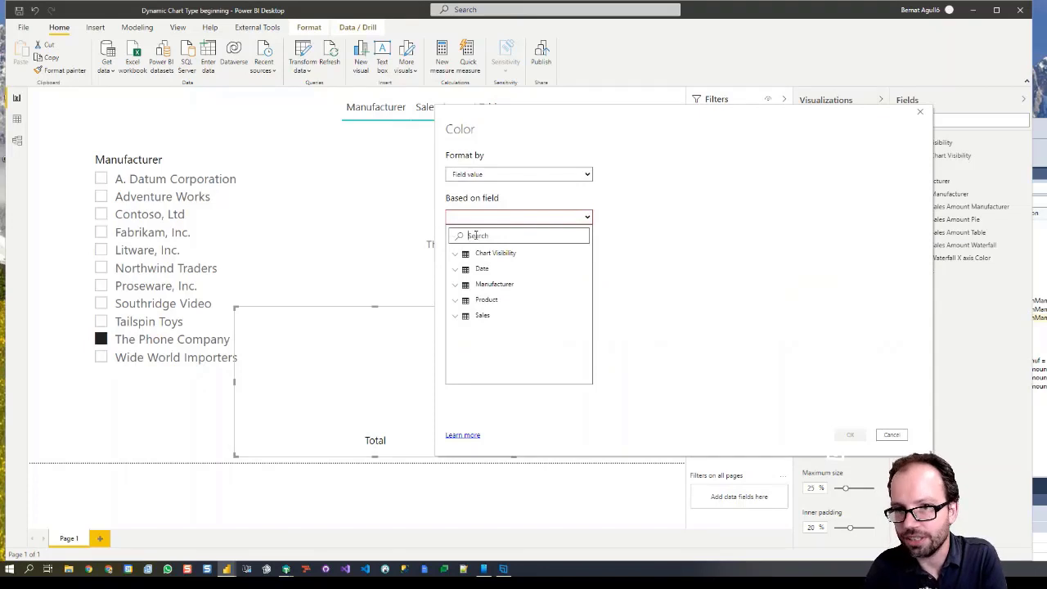
pyautogui.write('Waterfall')
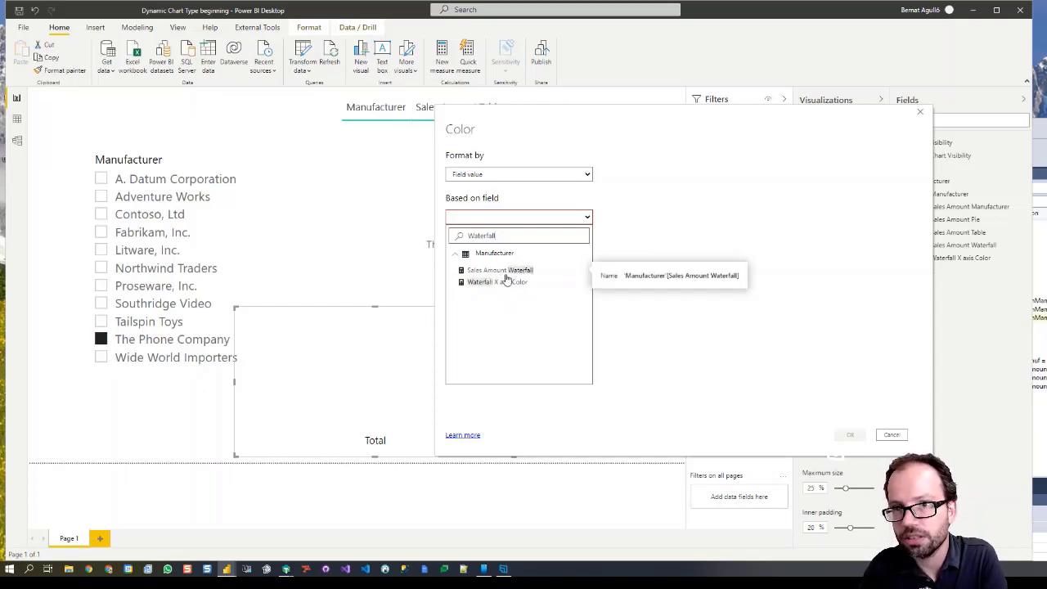
pyautogui.click(507, 282)
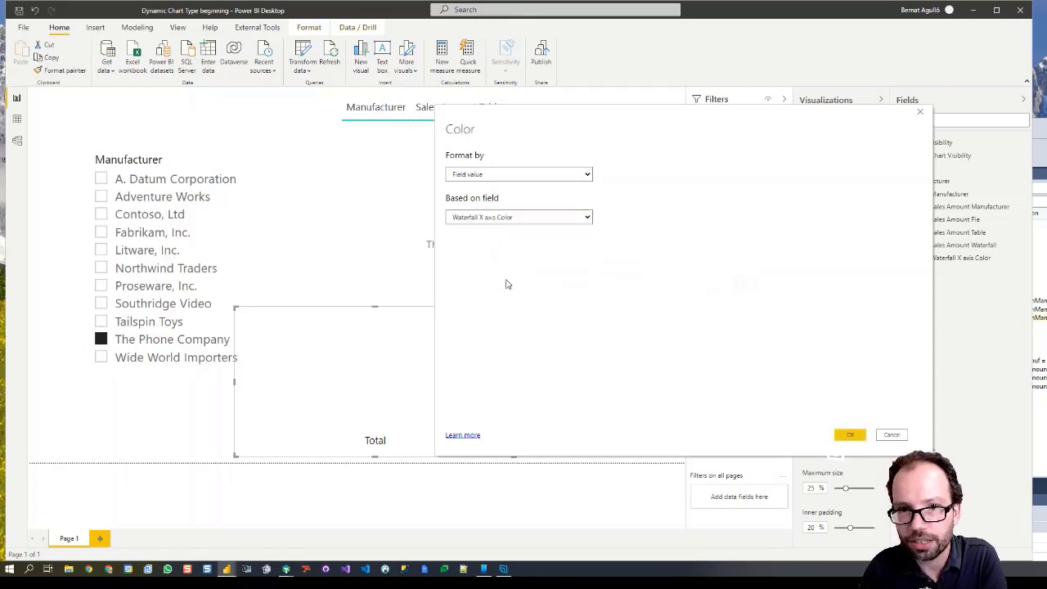
pyautogui.click(855, 438)
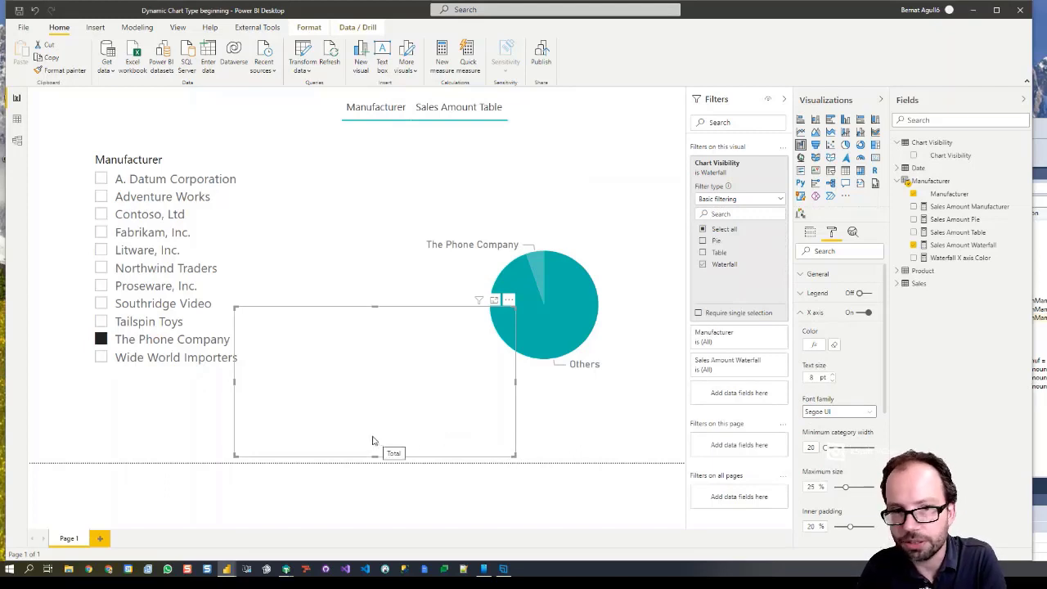
# Step: Test the chart switching by adding Tailspin Toys and Southridge Video to the Manufacturer slicer selection, and clear the slicer
pyautogui.click(101, 324)
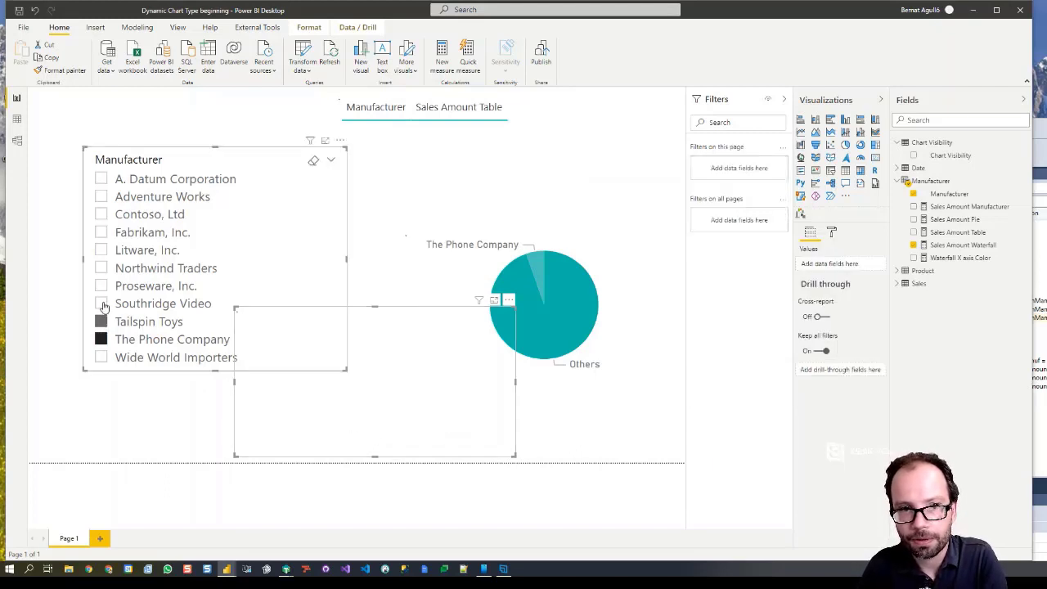
pyautogui.click(101, 303)
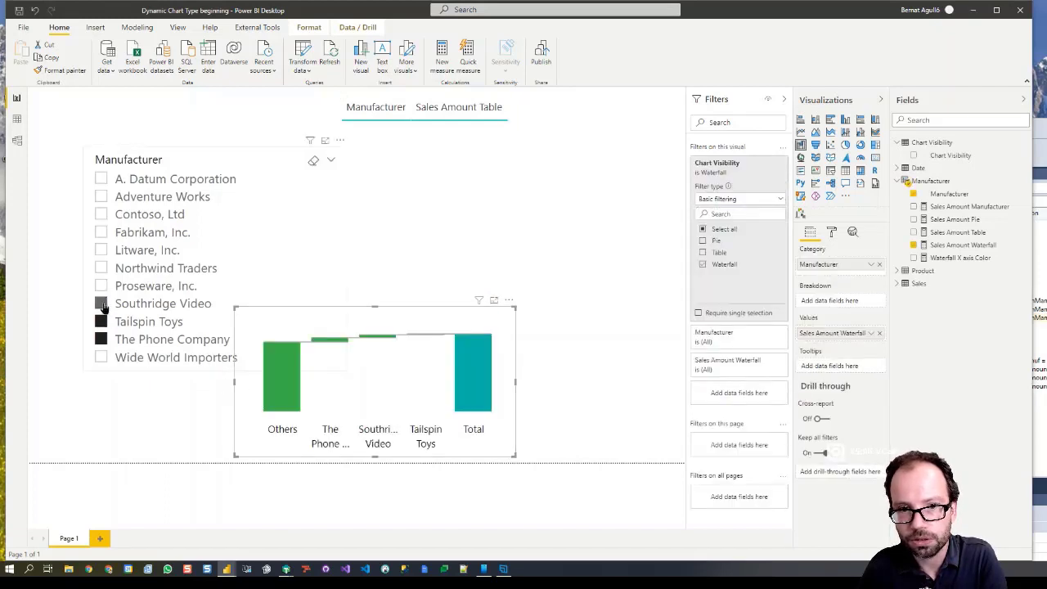
pyautogui.click(101, 322)
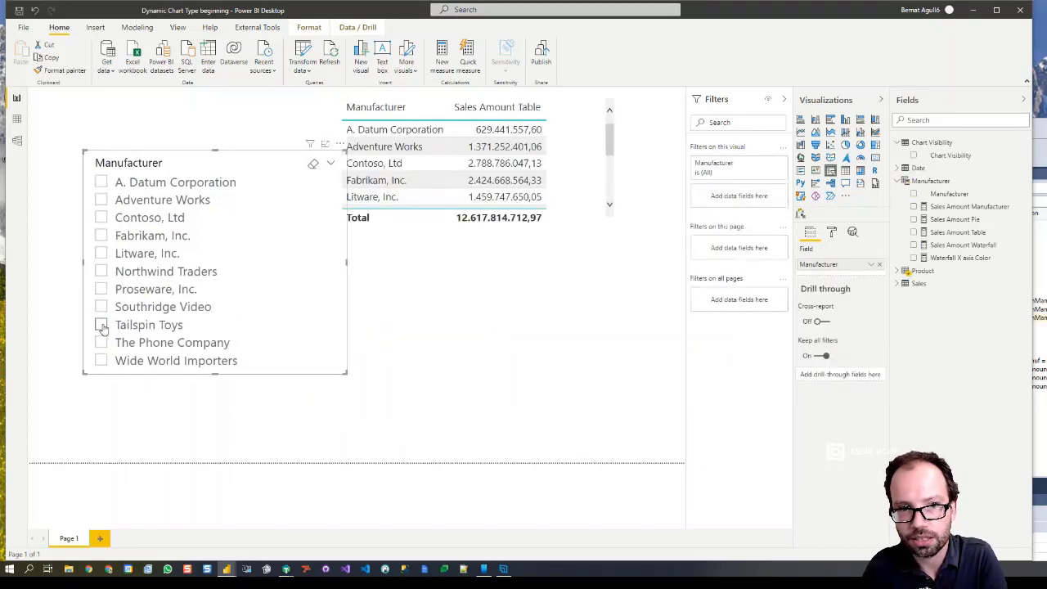
# Step: Select Tailspin Toys, Southridge Video, Proseware, Northwind Traders, Litware and Fabrikam one by one in the Manufacturer slicer
pyautogui.click(101, 324)
pyautogui.click(100, 307)
pyautogui.click(101, 289)
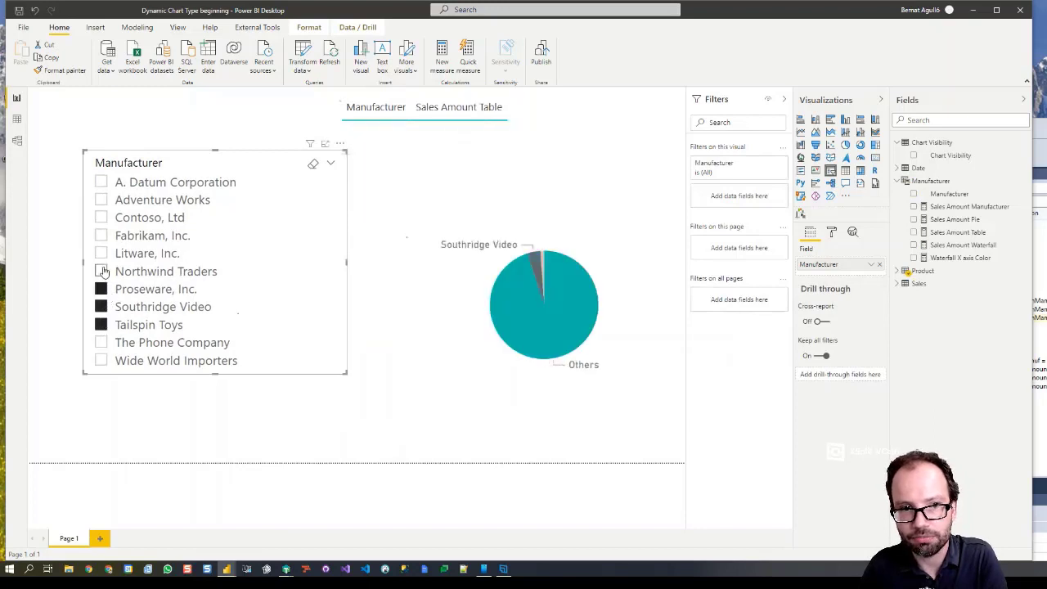
pyautogui.click(101, 271)
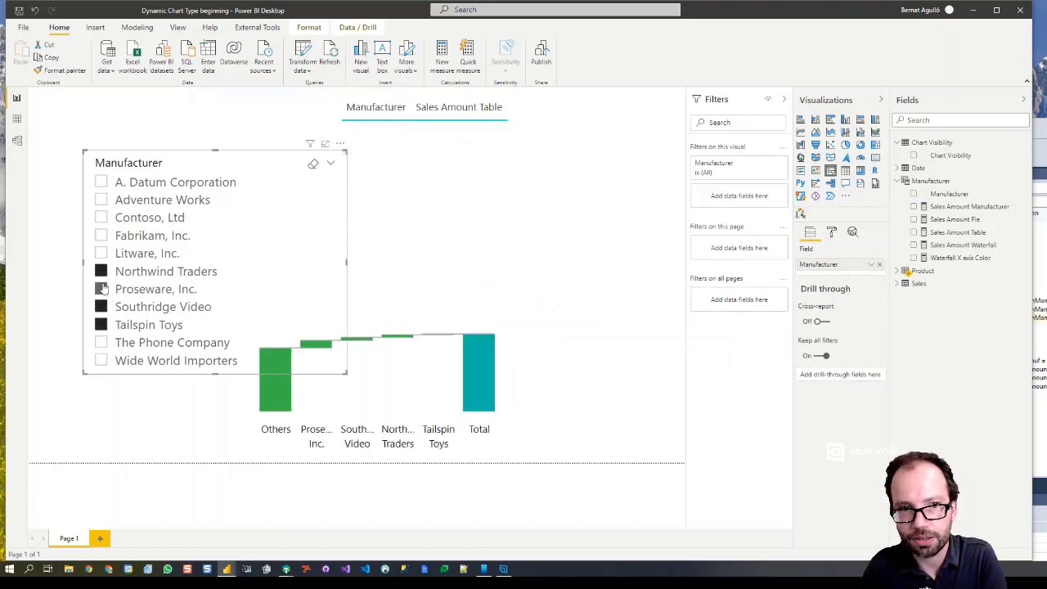
pyautogui.click(102, 255)
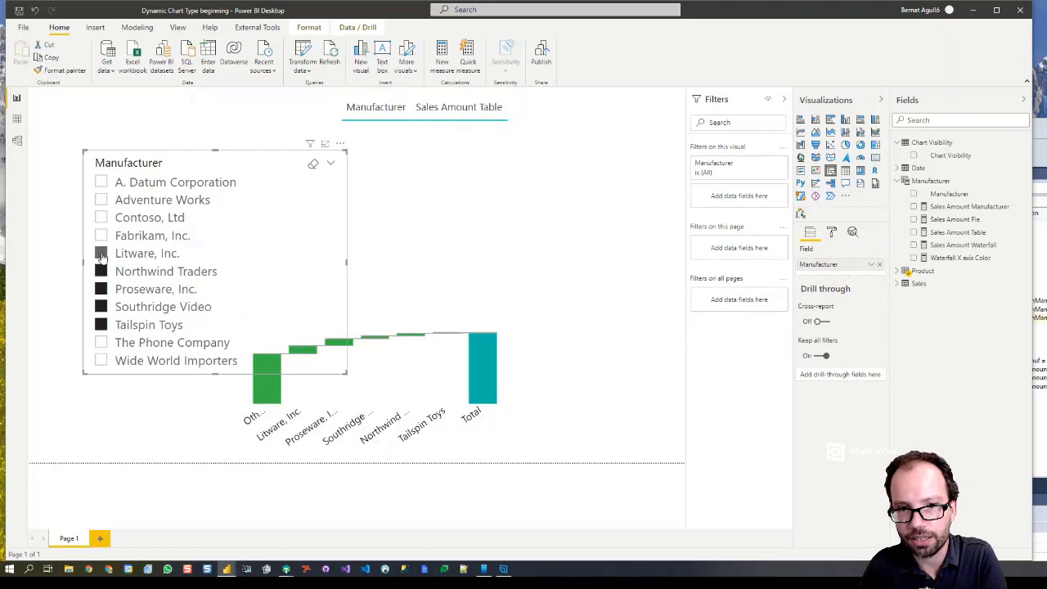
pyautogui.click(100, 236)
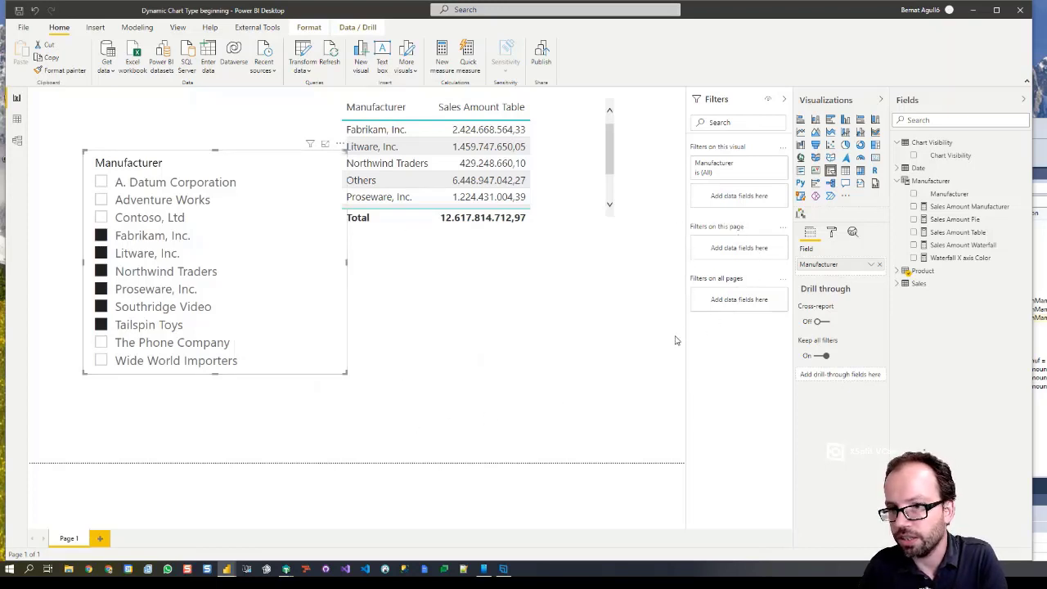
# Step: Insert a rectangle shape on the report page and place it over the waterfall chart's area
pyautogui.click(136, 29)
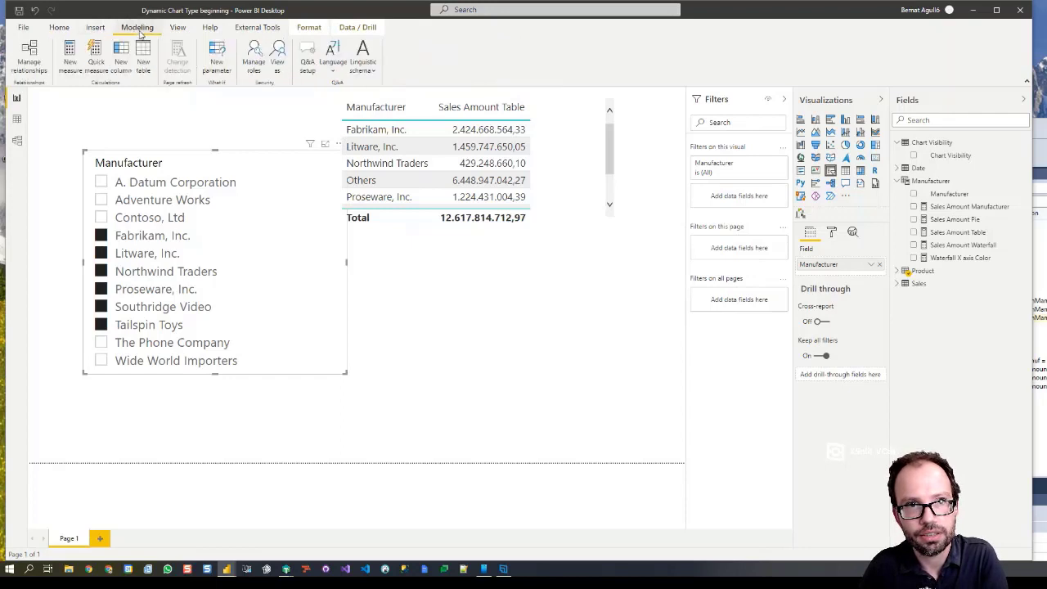
pyautogui.click(96, 29)
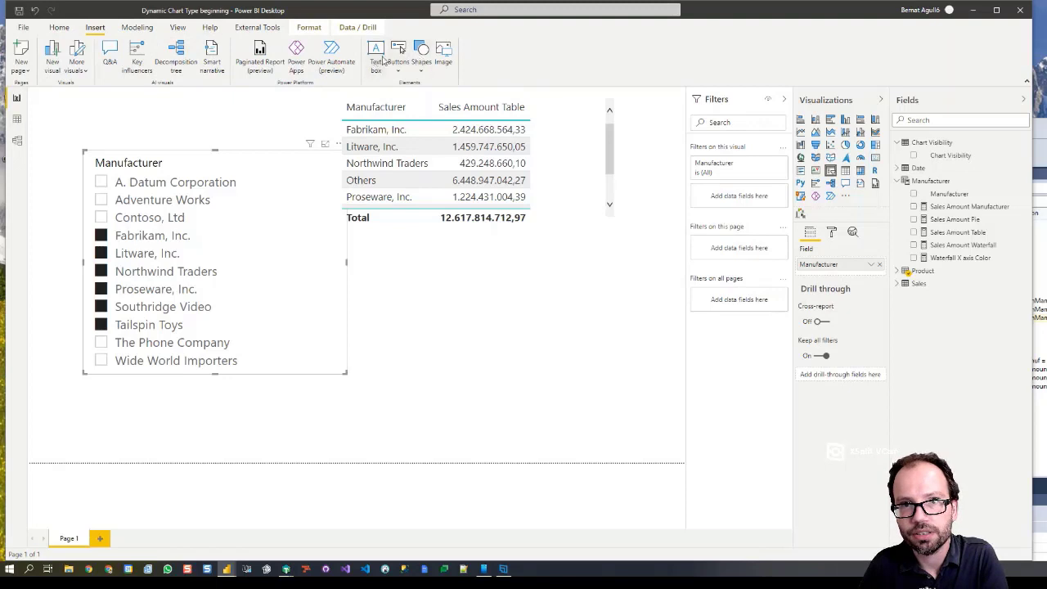
pyautogui.click(421, 66)
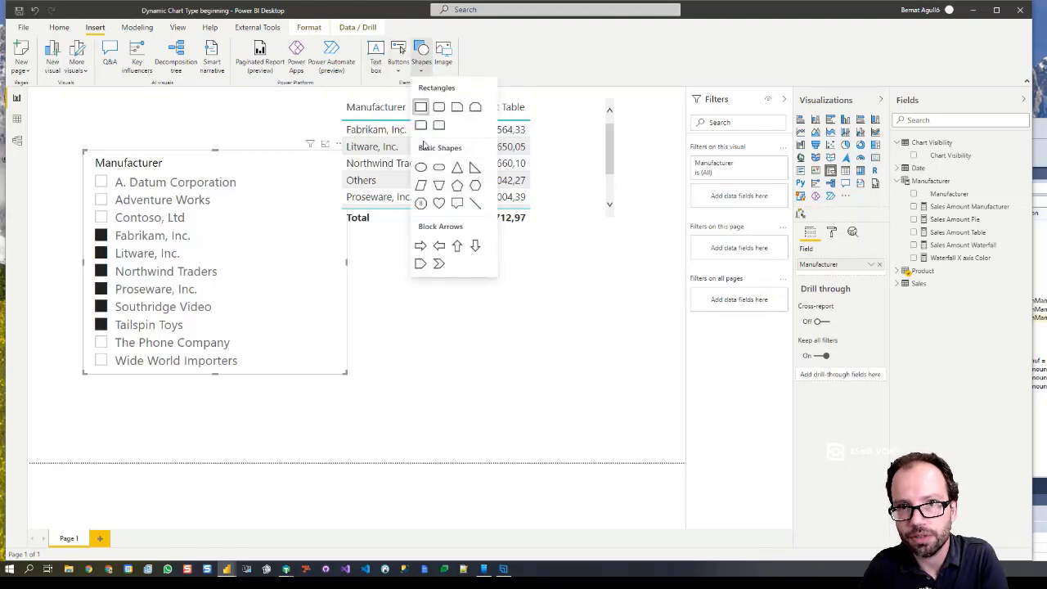
pyautogui.click(421, 106)
pyautogui.moveTo(344, 384); pyautogui.dragTo(445, 385)
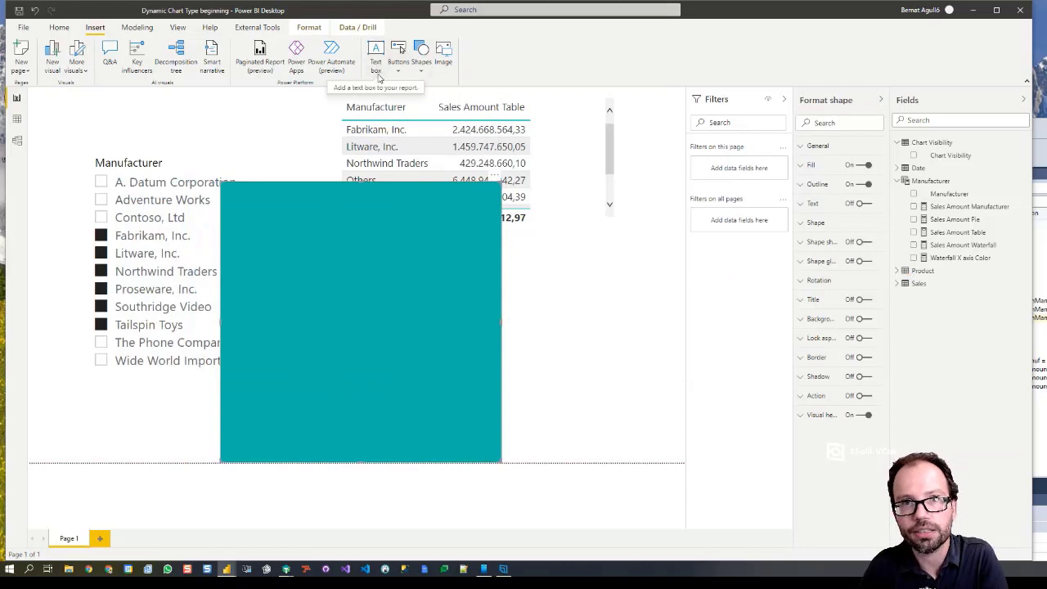
# Step: Show the page's layer order and send the rectangle shape behind all other visuals
pyautogui.click(182, 29)
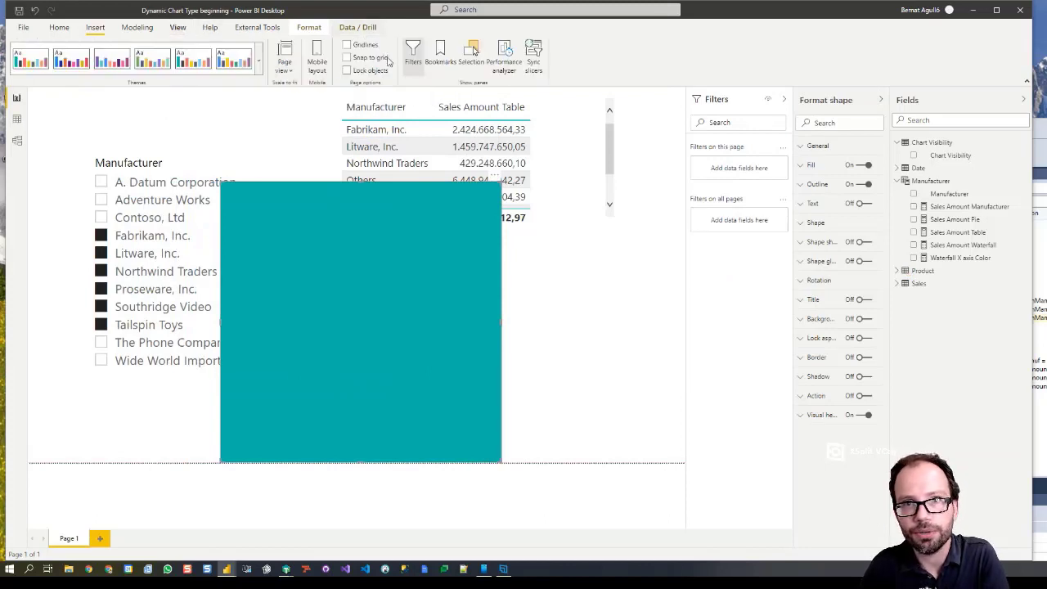
pyautogui.click(472, 70)
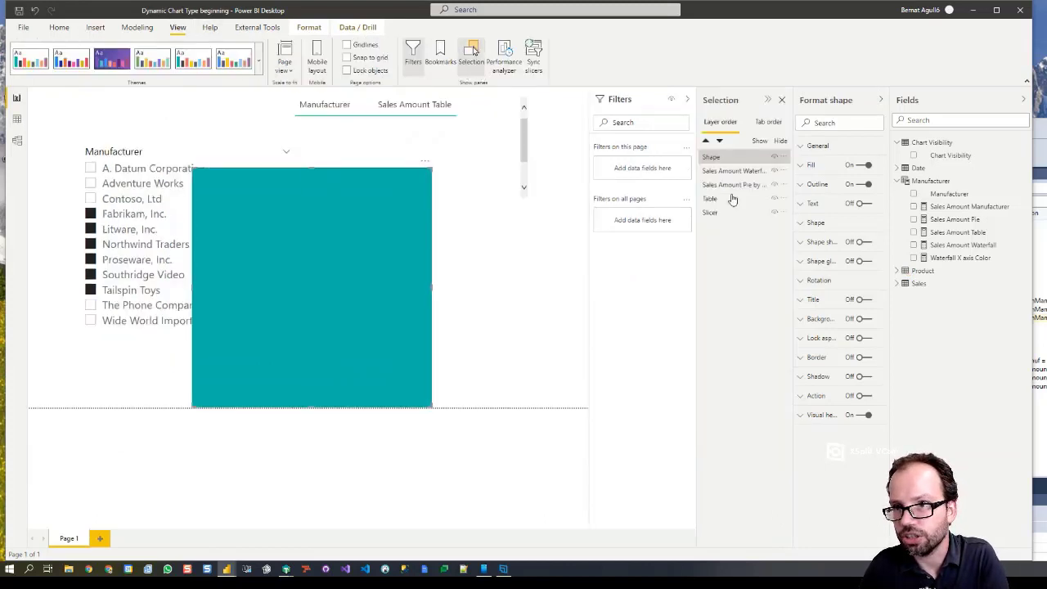
pyautogui.moveTo(732, 232); pyautogui.dragTo(704, 222)
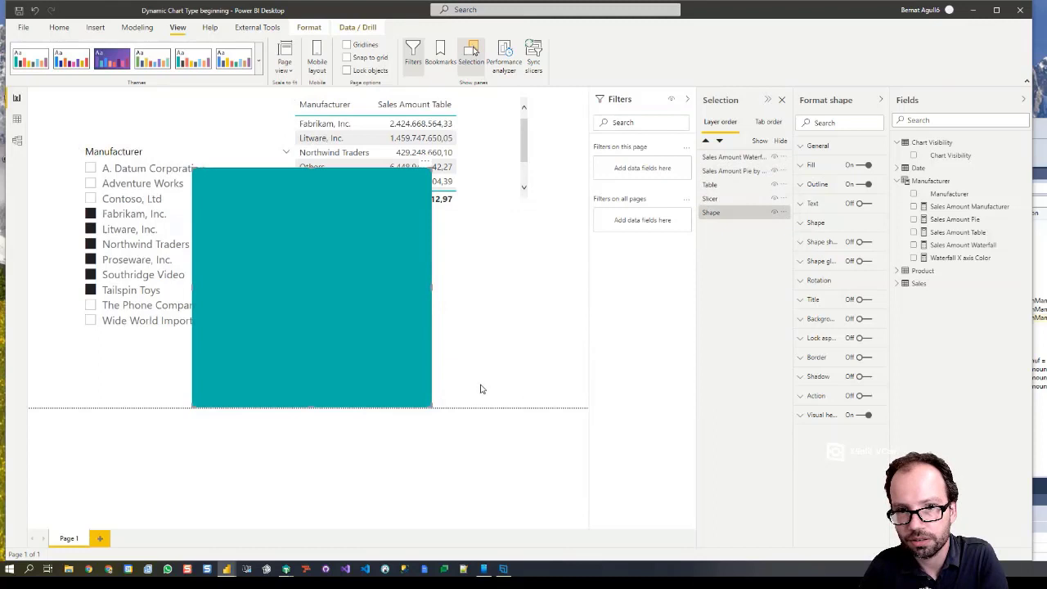
# Step: Check the waterfall chart against the colored rectangle by deselecting Tailspin Toys in the Manufacturer slicer and selecting it again
pyautogui.click(444, 368)
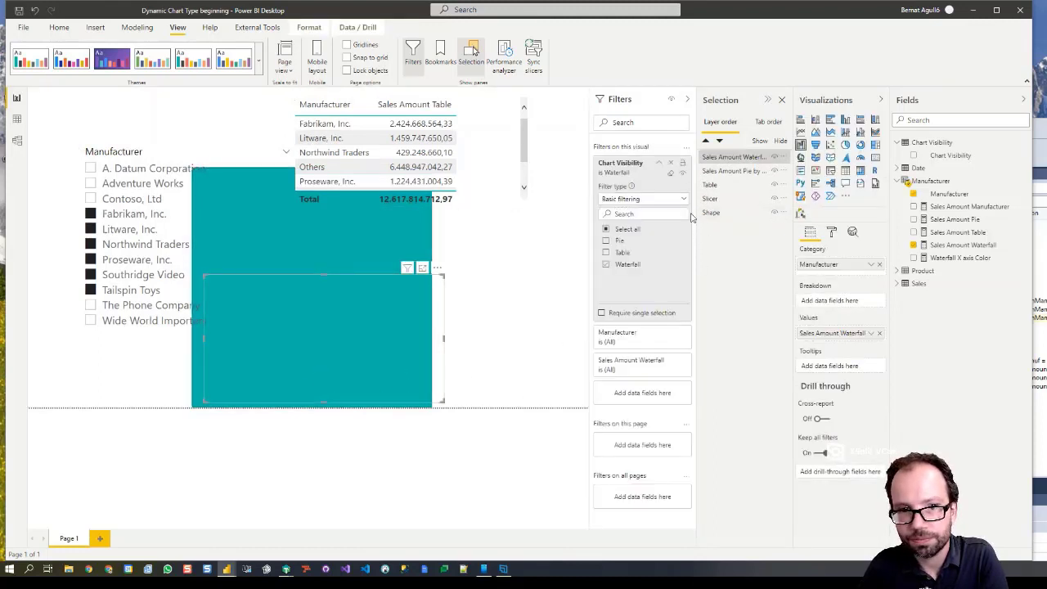
pyautogui.click(95, 283)
pyautogui.click(92, 276)
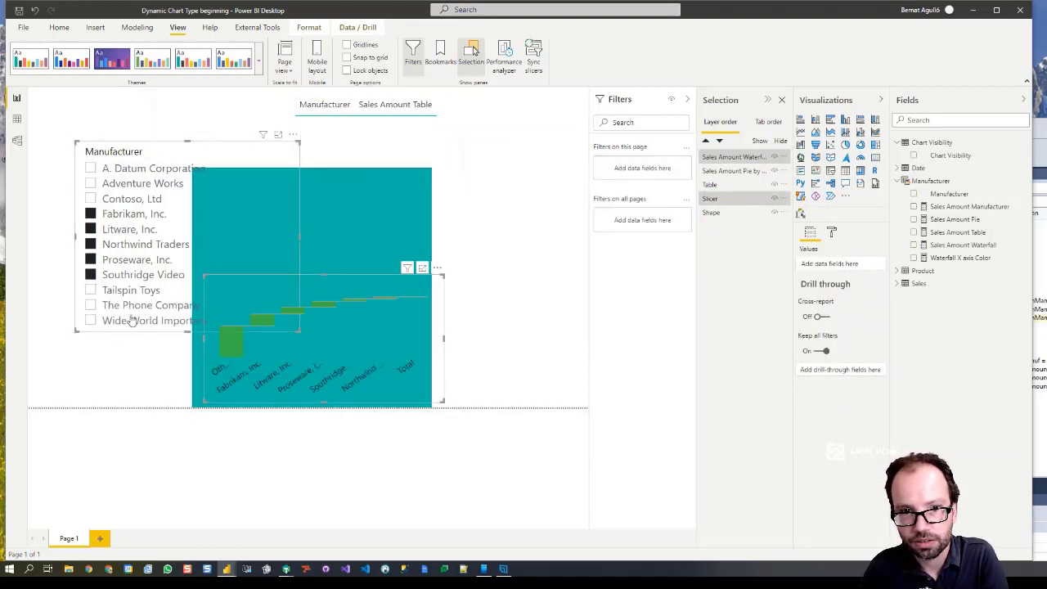
pyautogui.click(92, 291)
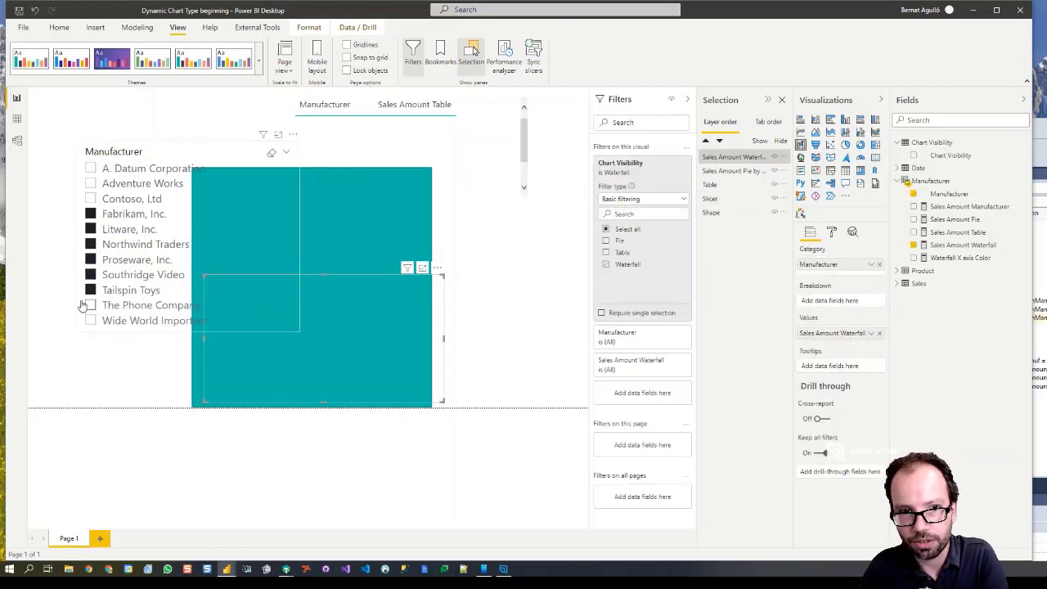
# Step: Delete the rectangle shape from the page and deselect Proseware, Inc. in the Manufacturer slicer
pyautogui.click(198, 401)
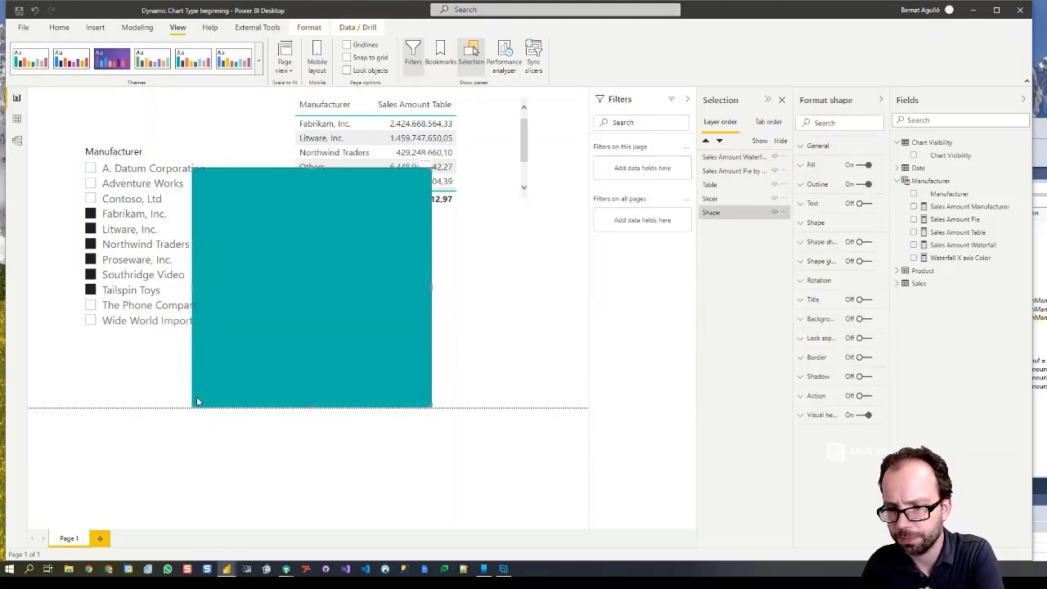
pyautogui.press('Delete')
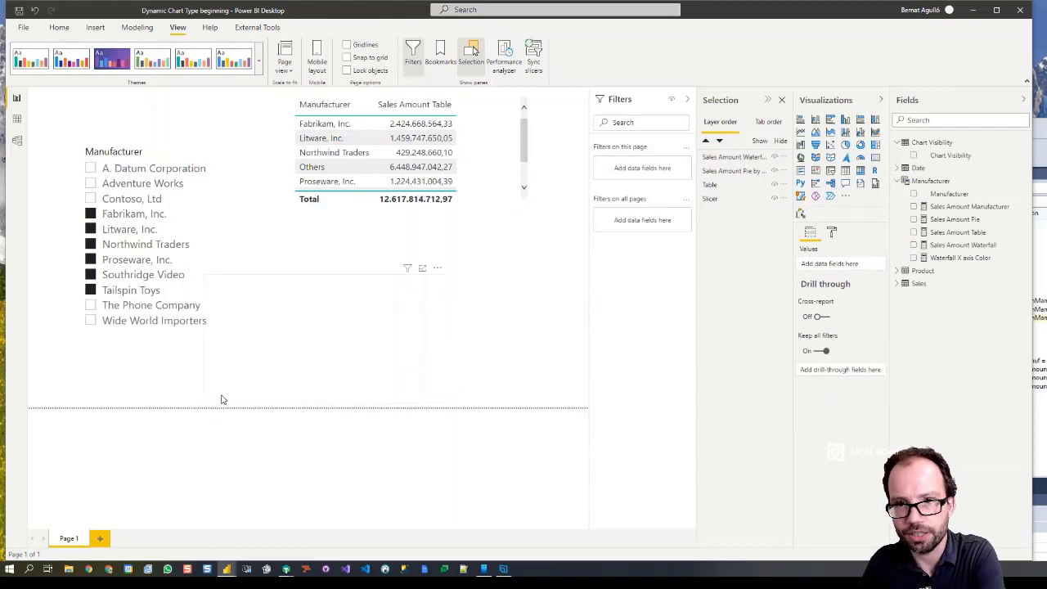
pyautogui.click(364, 332)
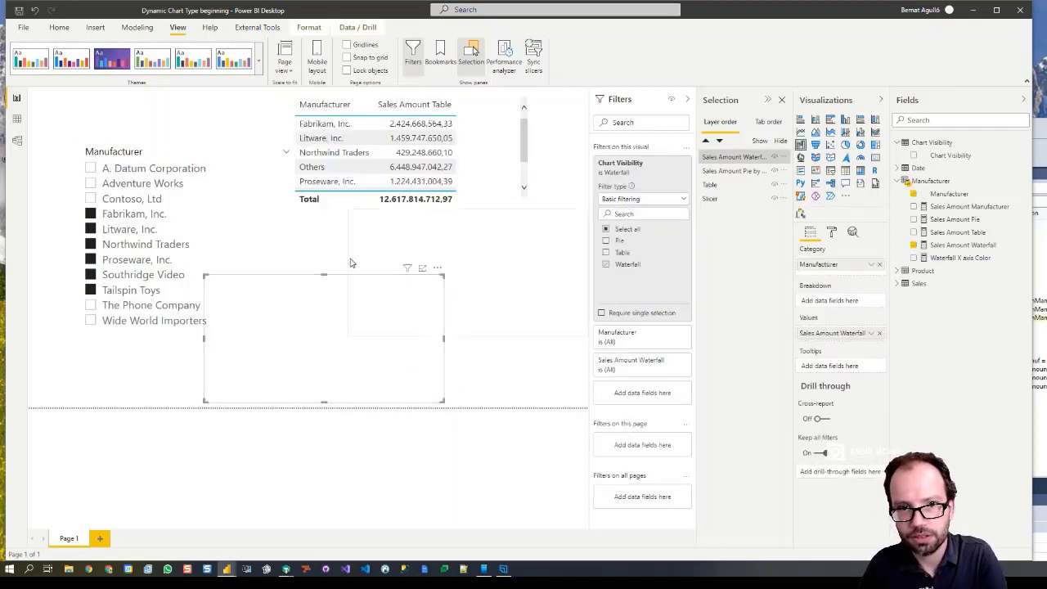
pyautogui.click(94, 259)
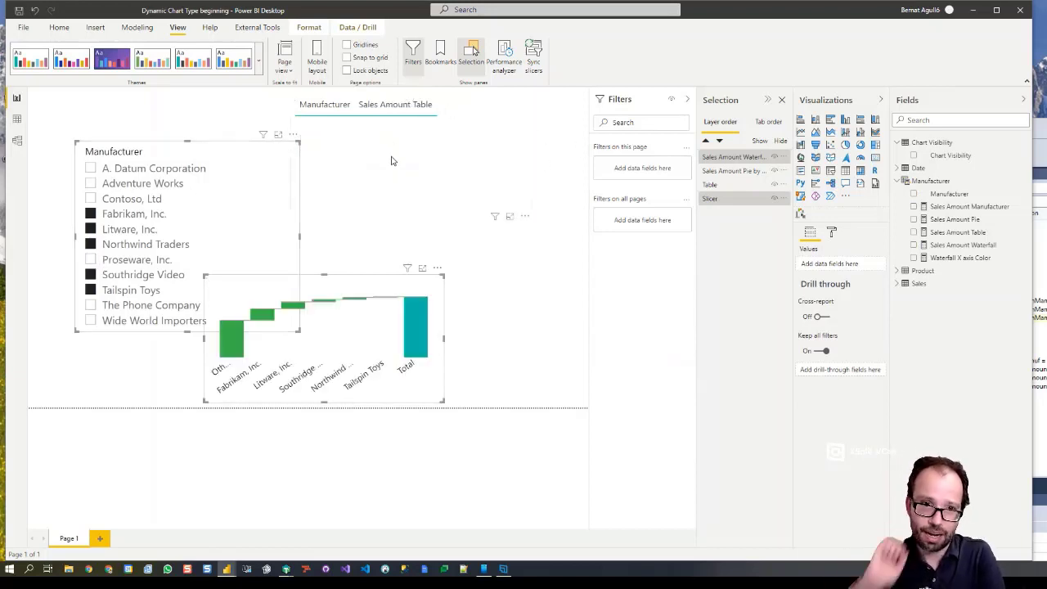
# Step: Move the table visual down beside the Manufacturer slicer and shift the waterfall chart clear of the slicer, just below the table
pyautogui.click(494, 137)
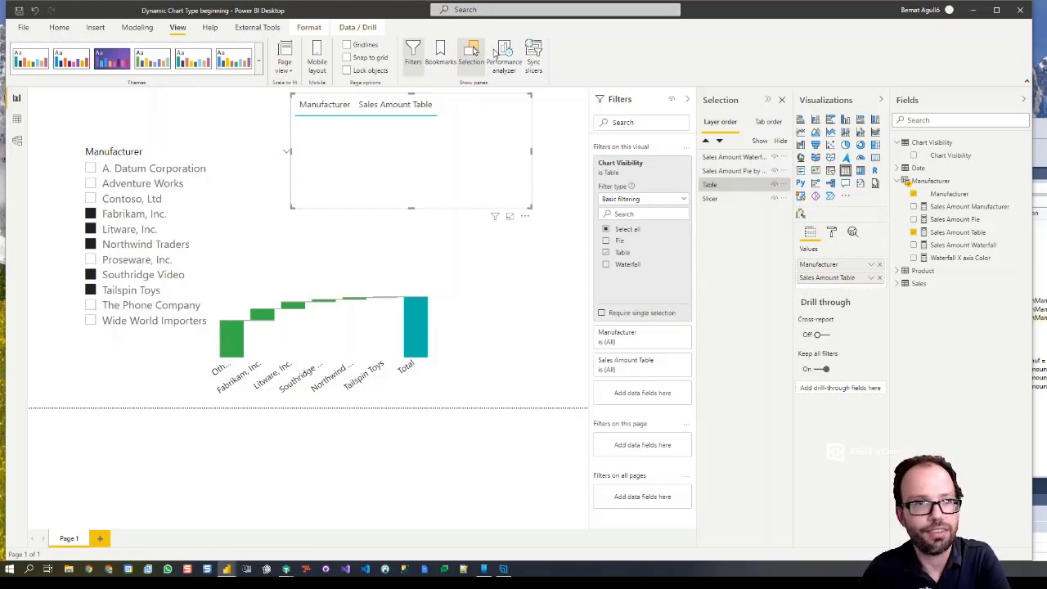
pyautogui.click(326, 113)
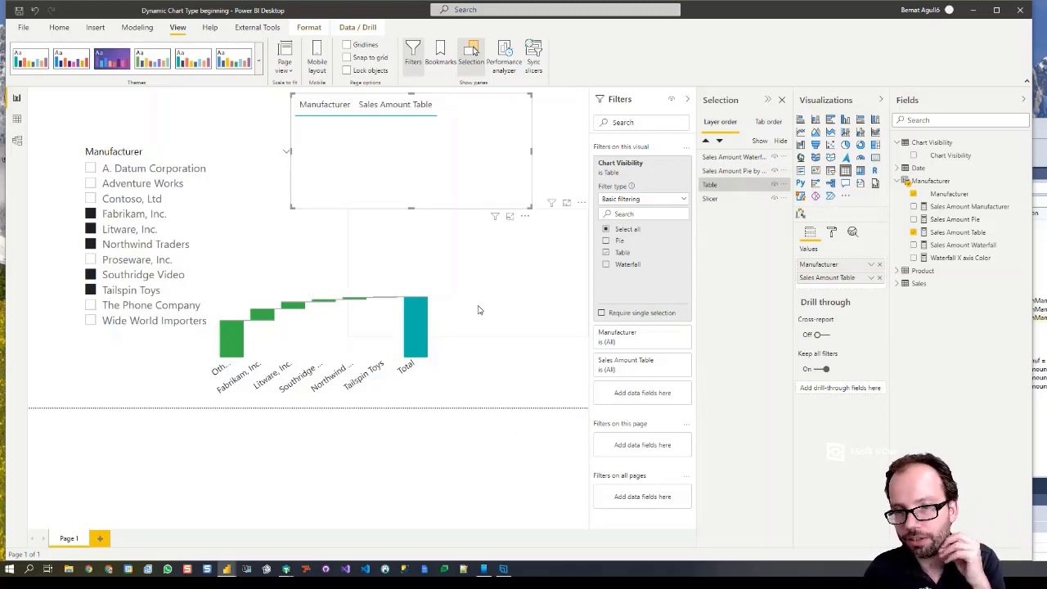
pyautogui.moveTo(427, 173); pyautogui.dragTo(453, 224)
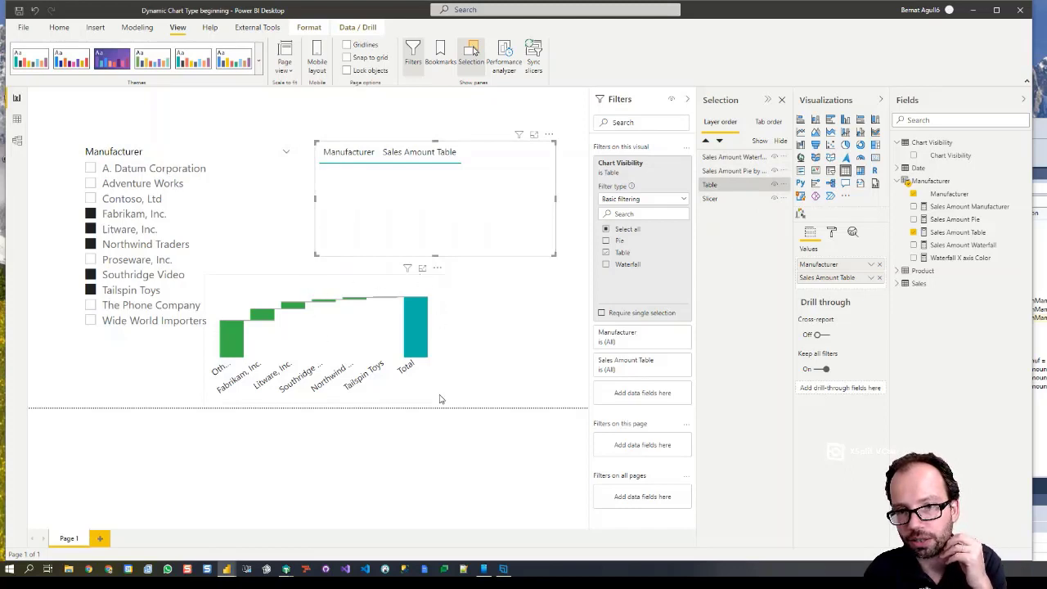
pyautogui.moveTo(466, 270)
pyautogui.mouseDown()
pyautogui.moveTo(479, 135)
pyautogui.moveTo(467, 144)
pyautogui.moveTo(449, 236)
pyautogui.moveTo(455, 262)
pyautogui.mouseUp()
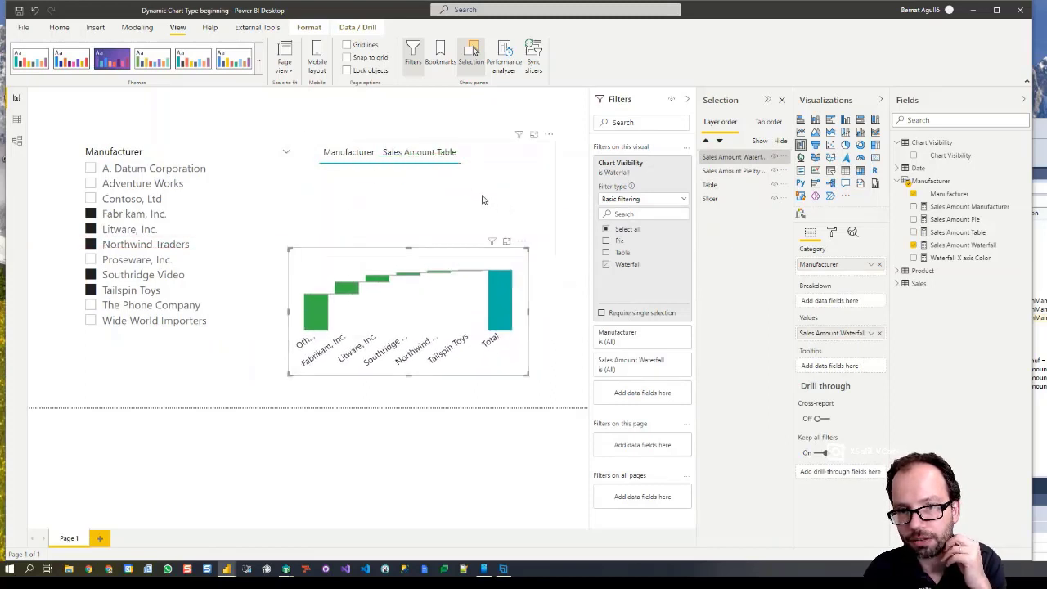
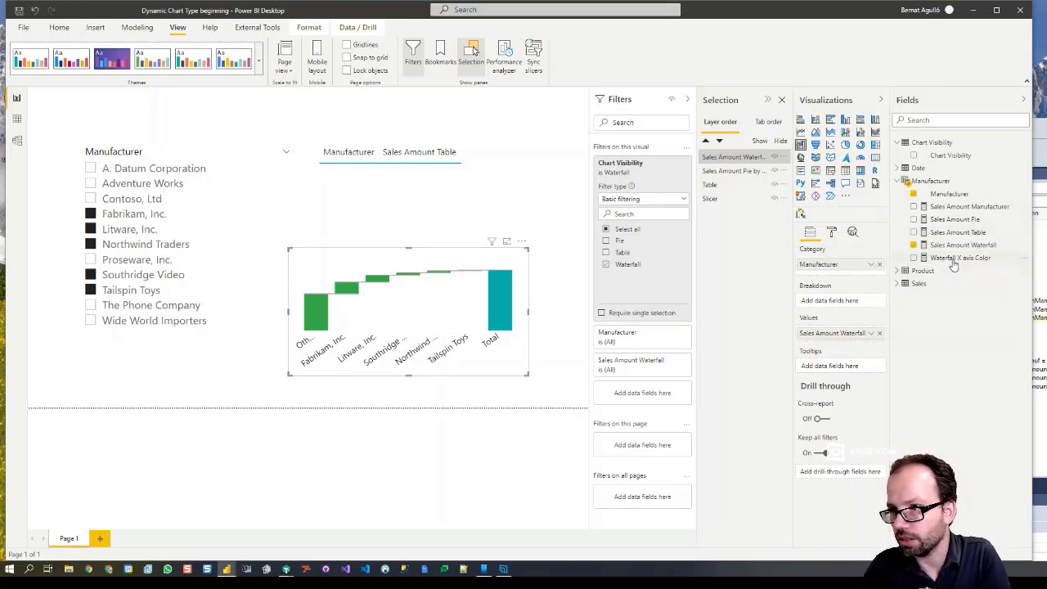
# Step: Switch to Tabular Editor and paste a copy of the Waterfall X axis Color measure into the Manufacturer table
pyautogui.hotkey('alt', 'Tab')
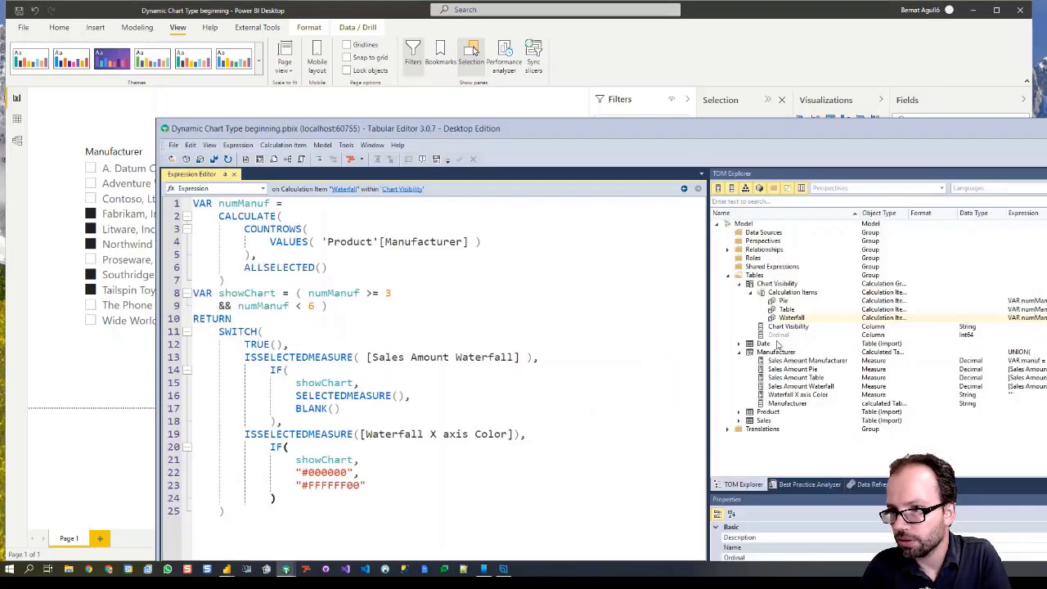
pyautogui.click(799, 395)
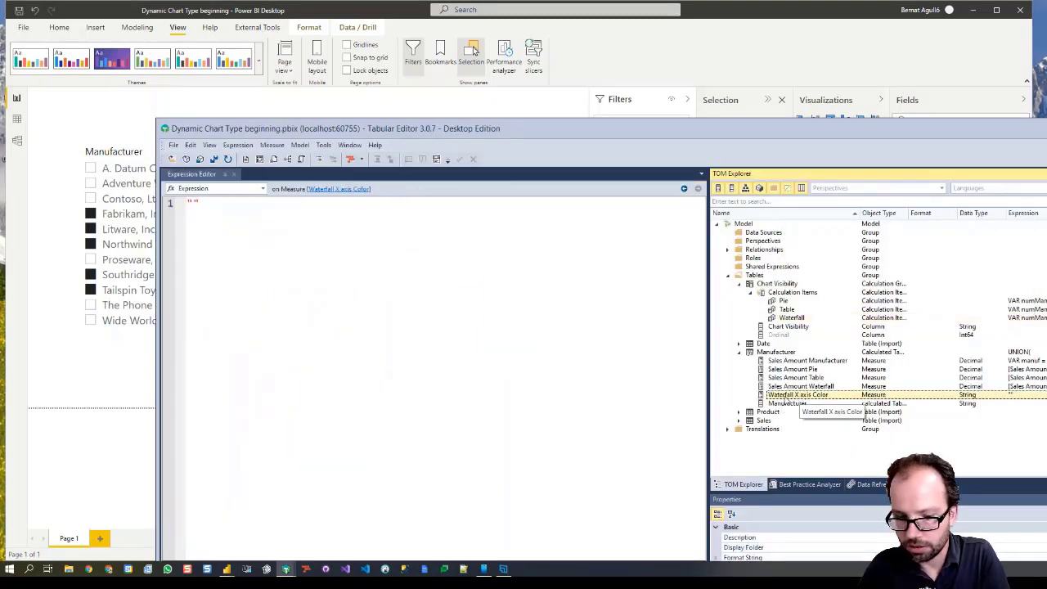
pyautogui.rightClick(786, 399)
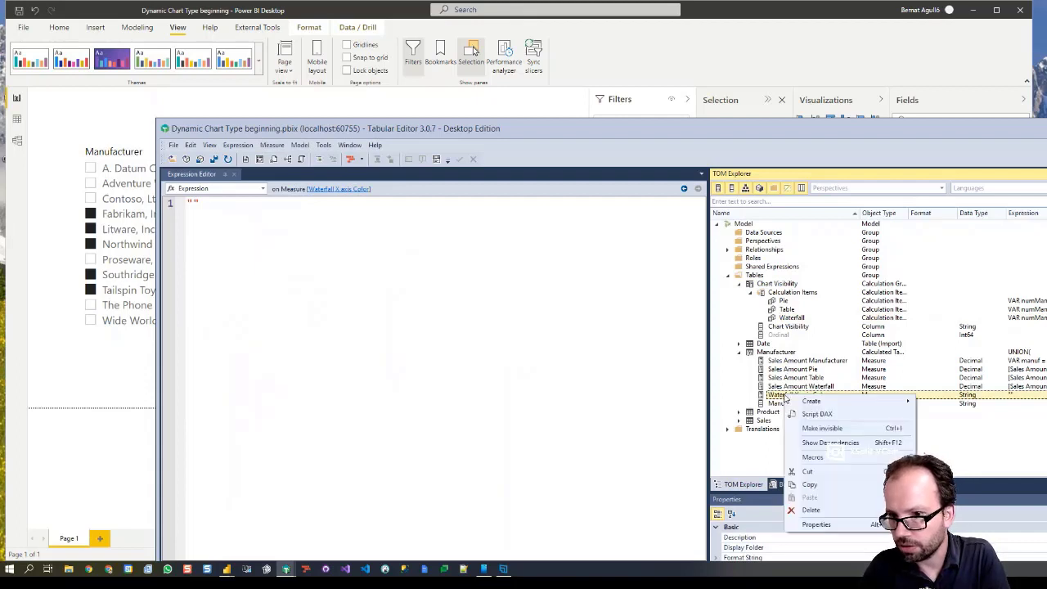
pyautogui.click(824, 483)
pyautogui.rightClick(778, 359)
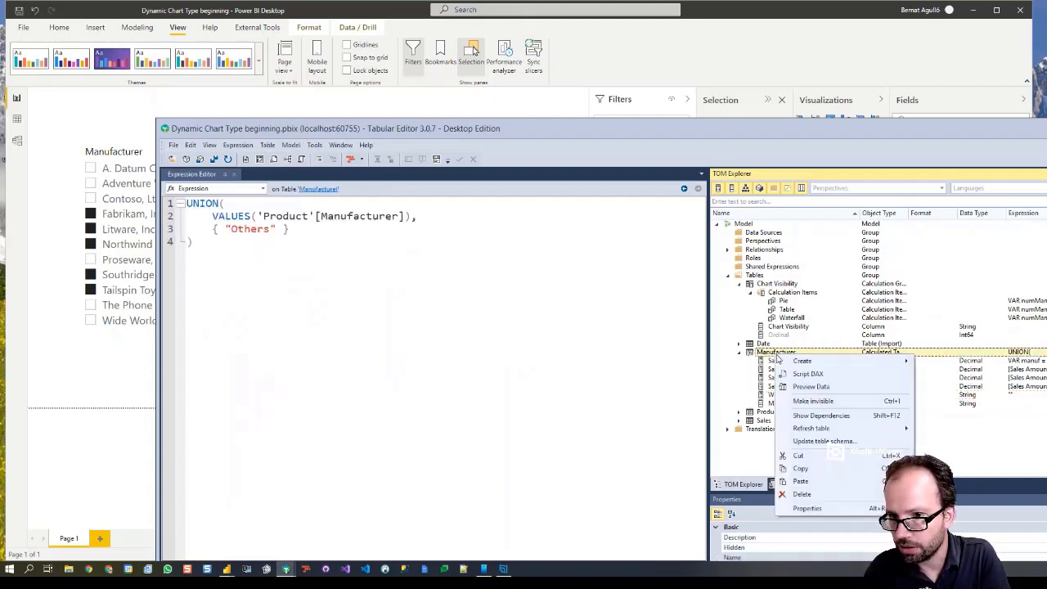
pyautogui.click(800, 482)
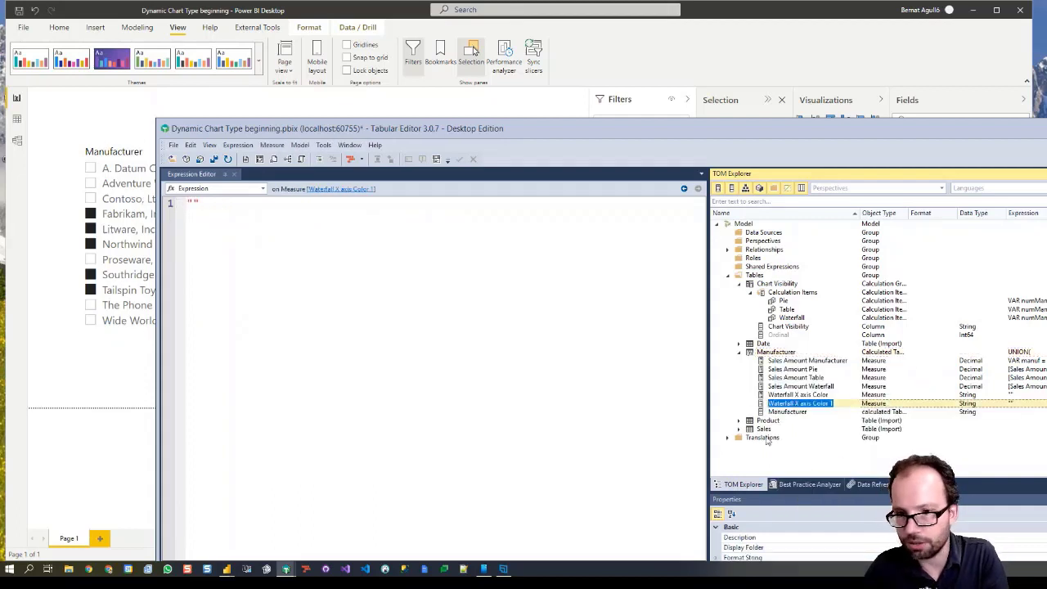
# Step: Rename the copied Waterfall X axis Color measure as Pie Background Color
pyautogui.click(793, 404)
pyautogui.moveTo(793, 404); pyautogui.dragTo(768, 404)
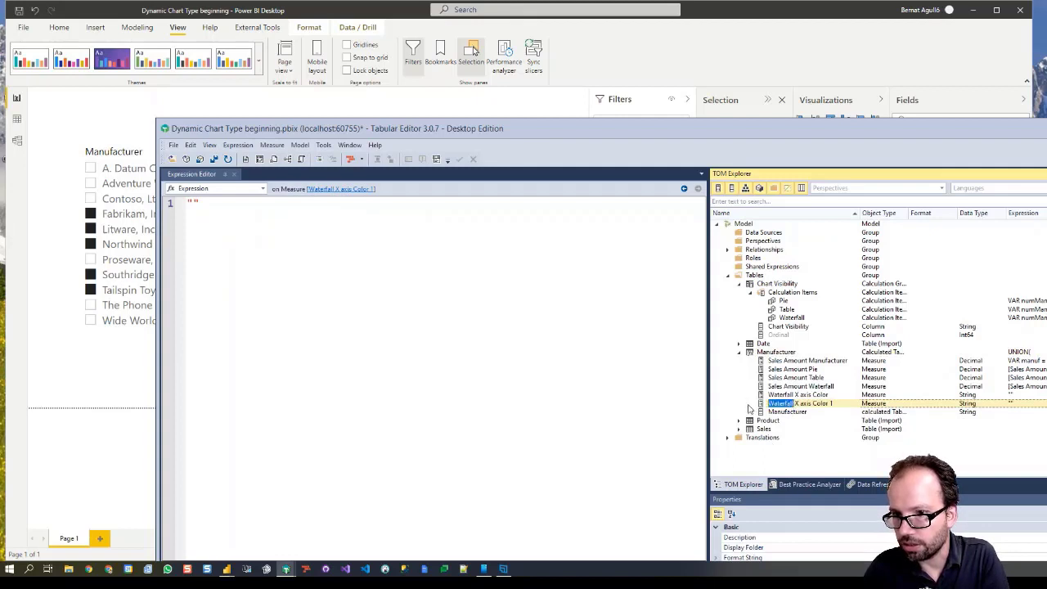
pyautogui.write('Pie')
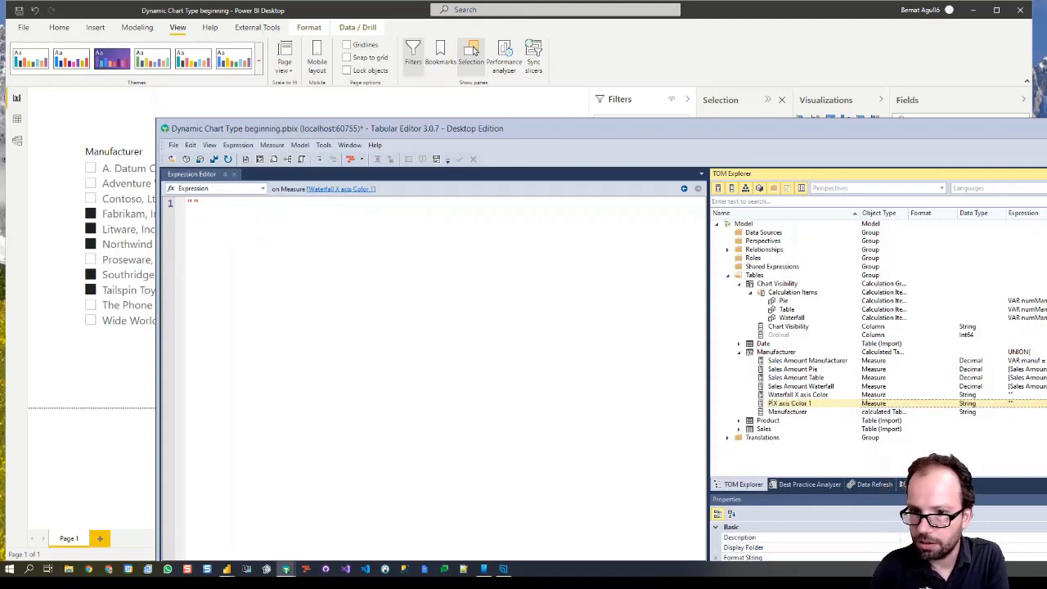
pyautogui.hotkey('shift', 'End')
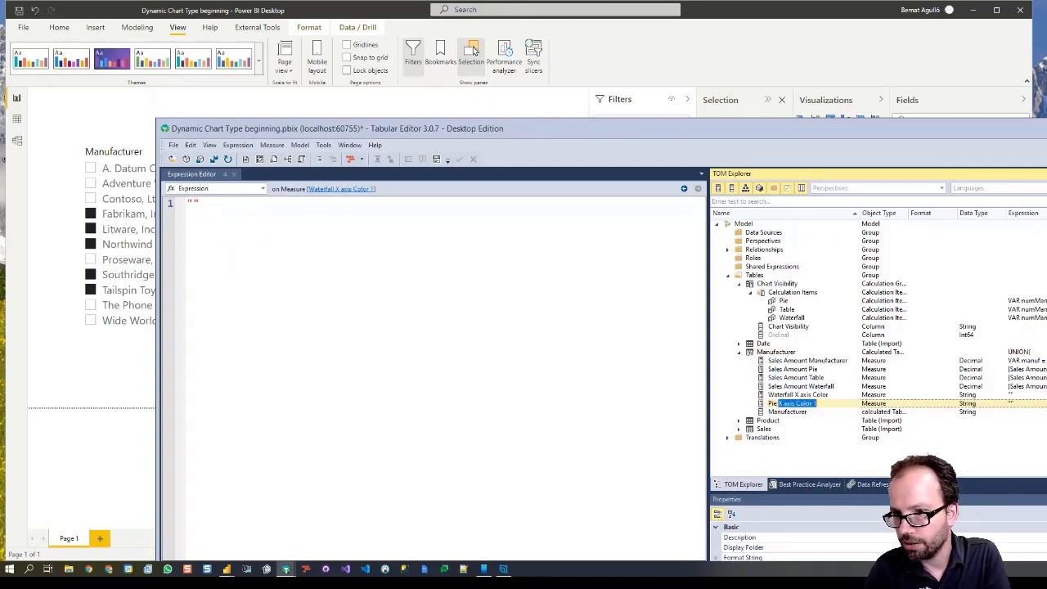
pyautogui.write('Background C')
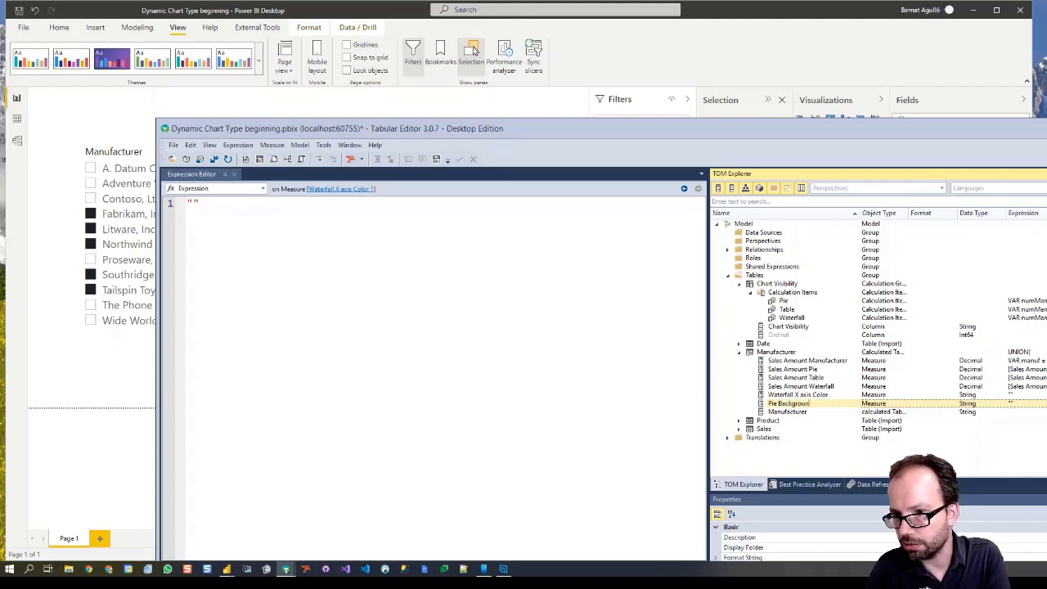
pyautogui.press('Return')
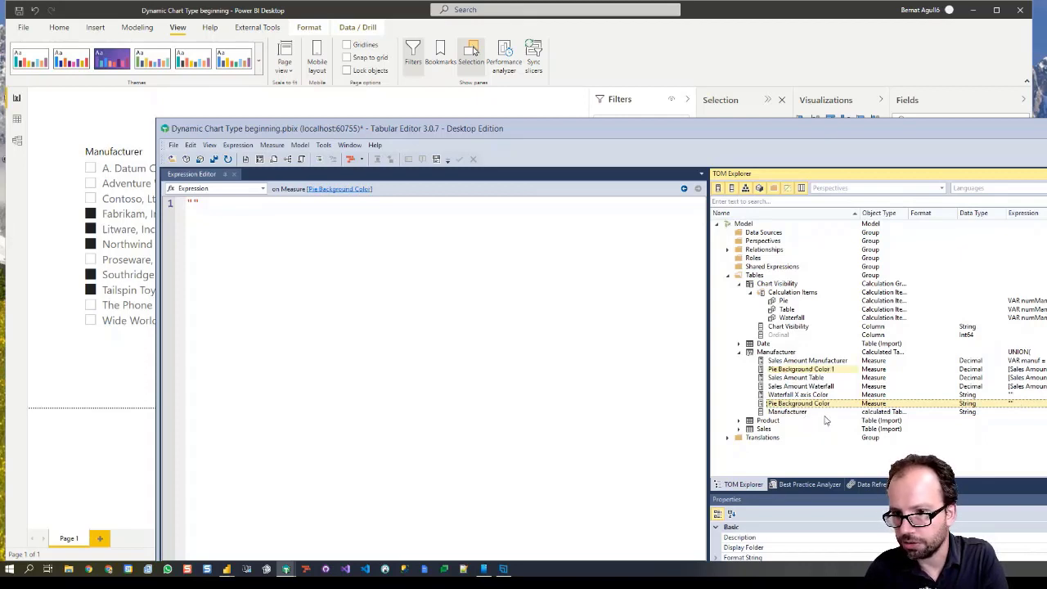
# Step: Duplicate the Pie Background Color measure and rename the duplicate as Waterfall Background Color
pyautogui.hotkey('ctrl', 'd')
pyautogui.click(776, 385)
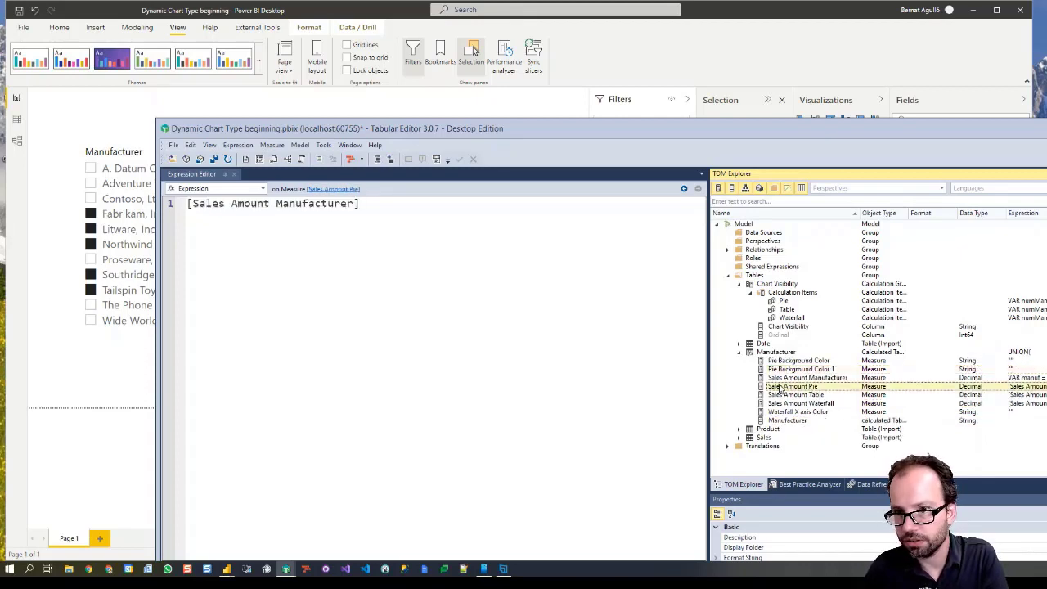
pyautogui.click(776, 372)
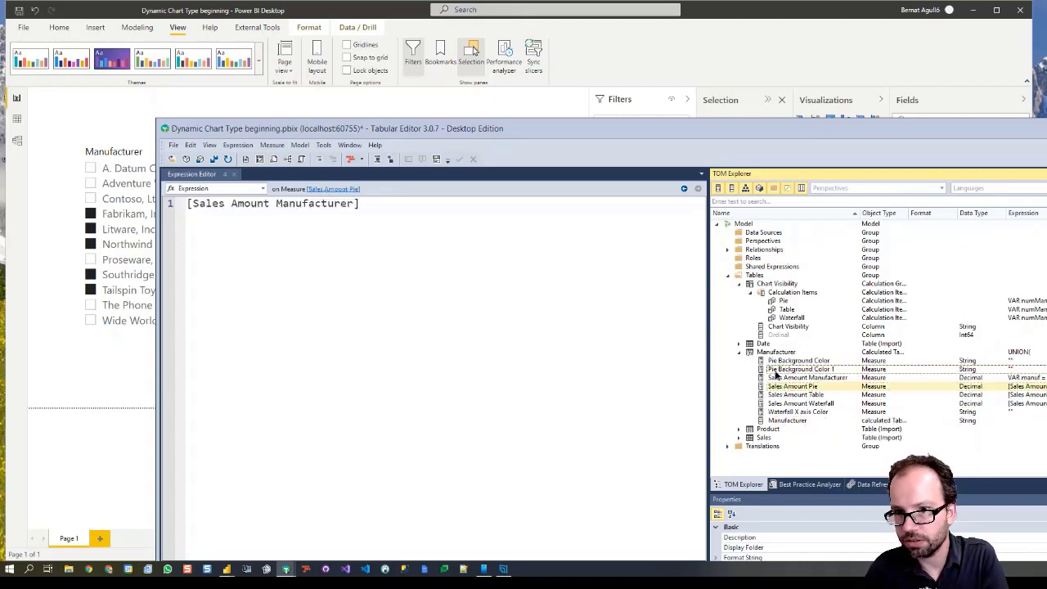
pyautogui.click(829, 369)
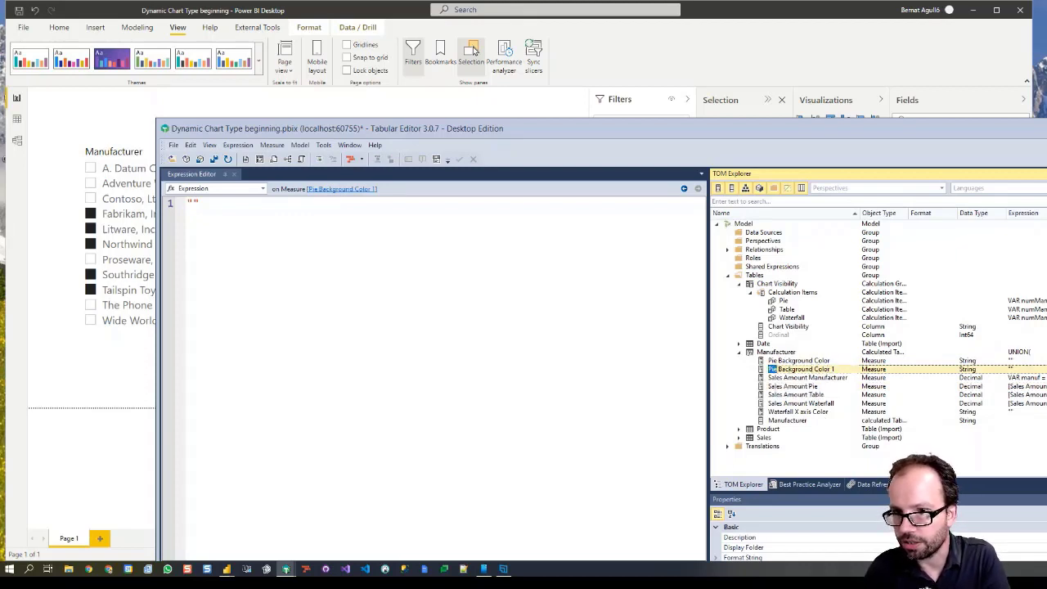
pyautogui.moveTo(777, 370); pyautogui.dragTo(863, 370)
pyautogui.write('Waterfall Ba')
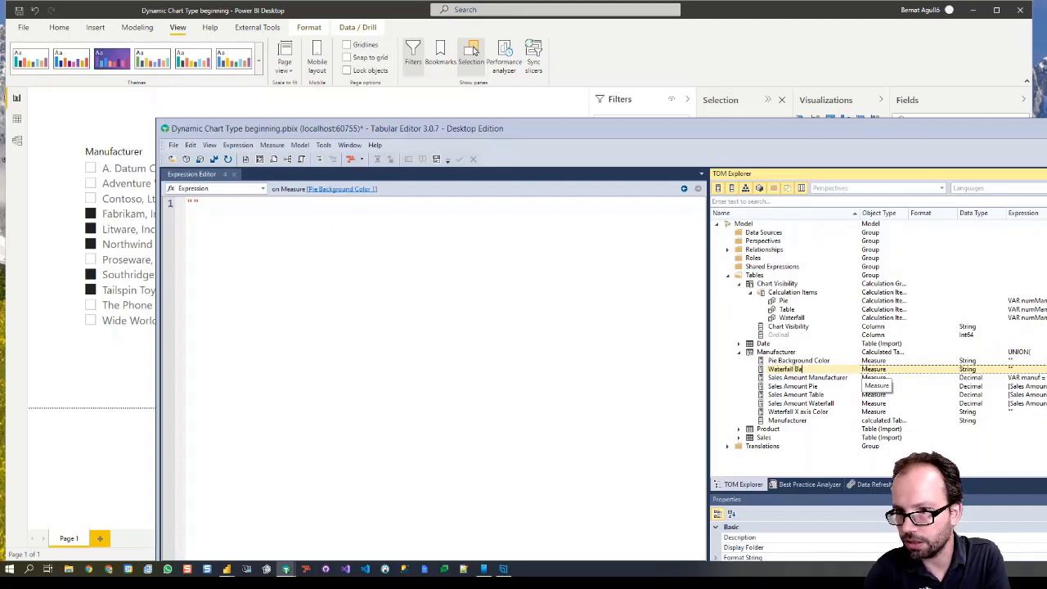
pyautogui.write('ckground Col')
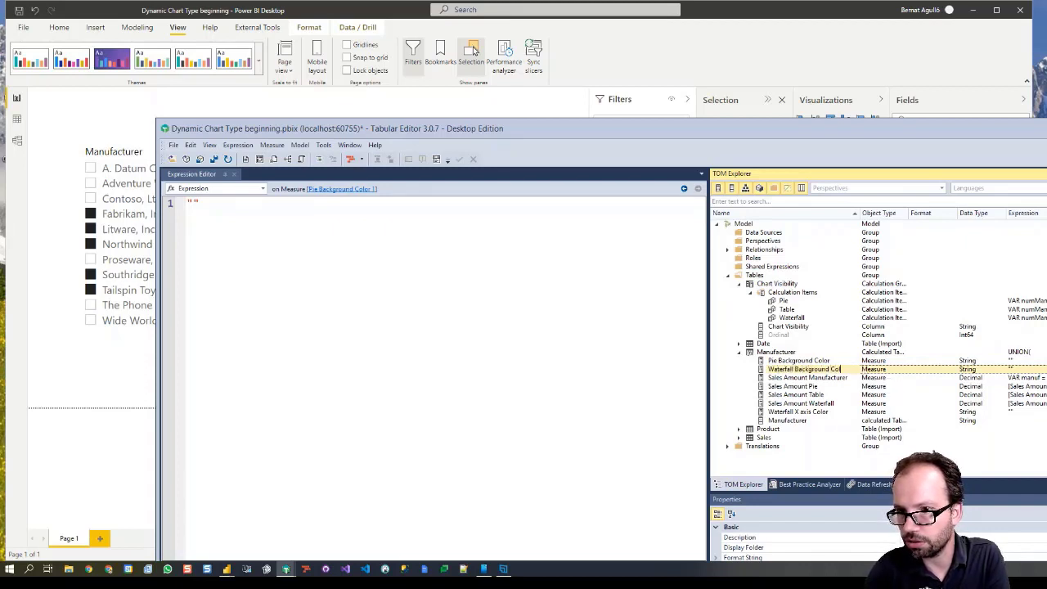
pyautogui.write('or')
pyautogui.press('Return')
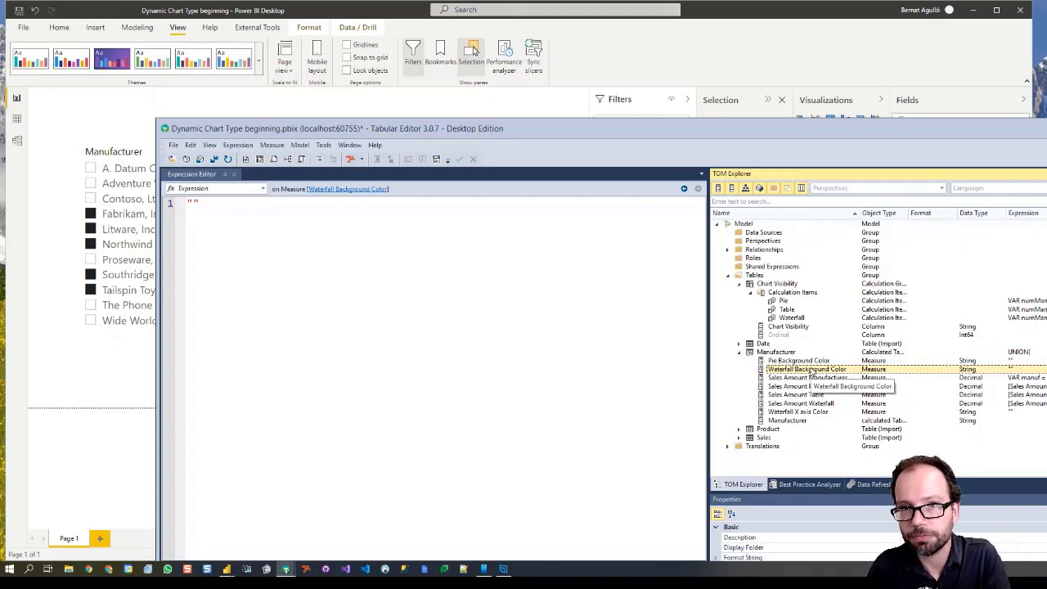
# Step: In the Waterfall calculation item, duplicate the Waterfall X axis Color ISSELECTEDMEASURE branch as an additional branch at the end of the SWITCH
pyautogui.click(790, 319)
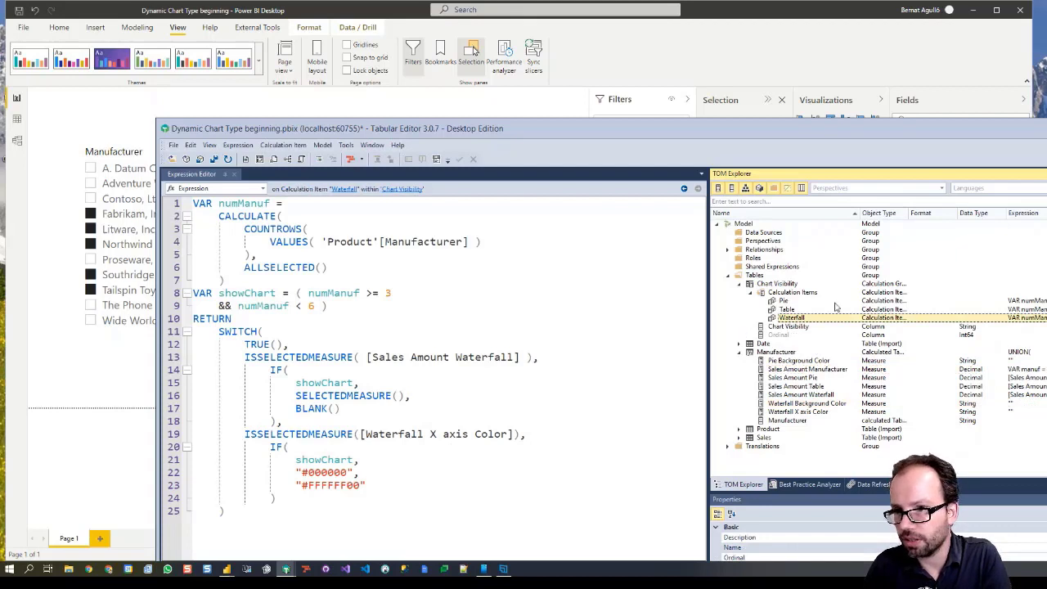
pyautogui.scroll(-2, 329, 452)
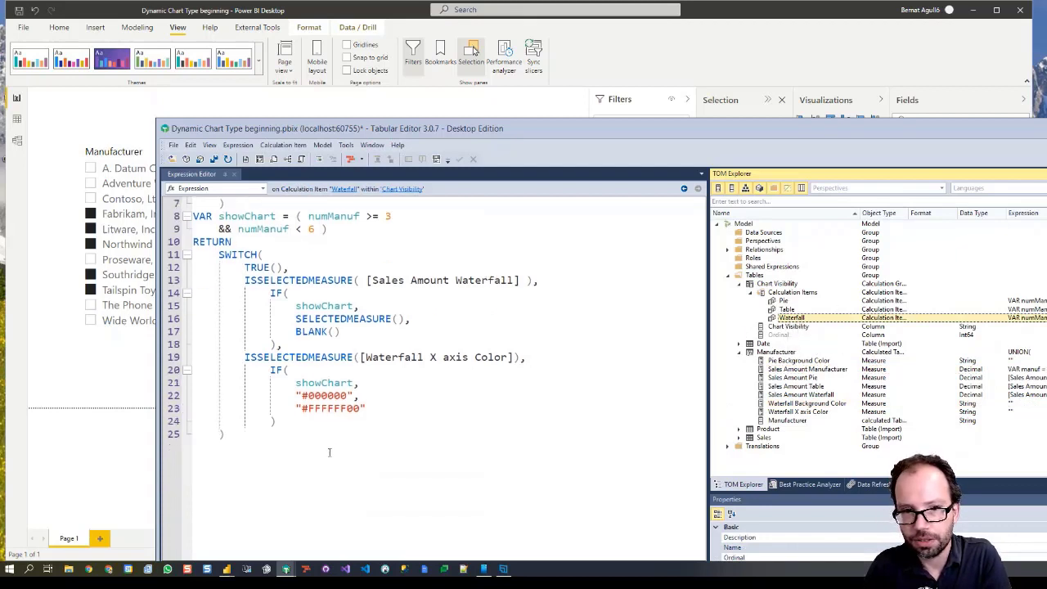
pyautogui.moveTo(244, 356); pyautogui.dragTo(291, 421)
pyautogui.hotkey('ctrl', 'c')
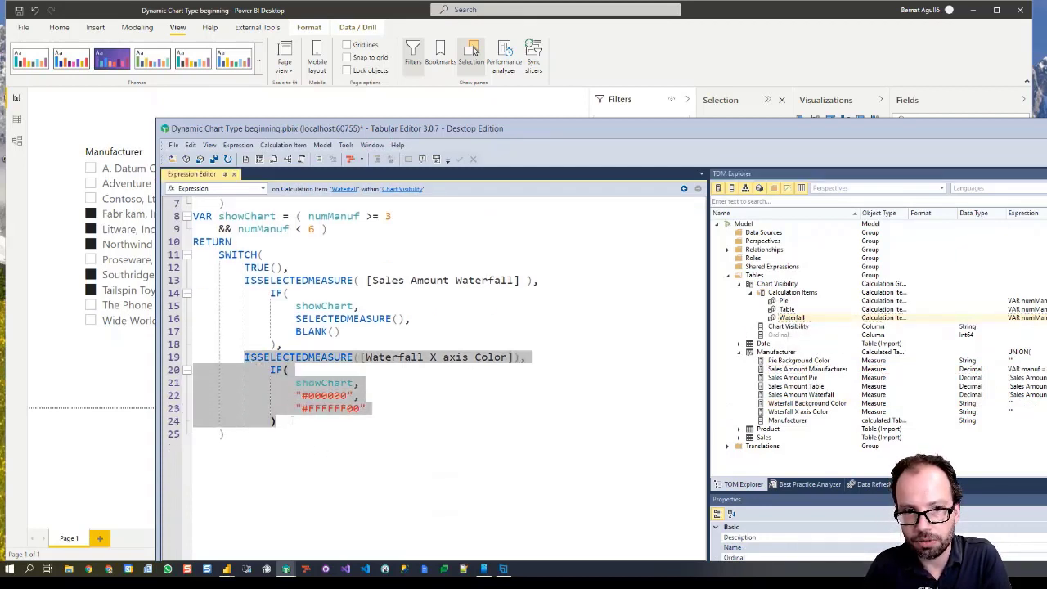
pyautogui.click(288, 422)
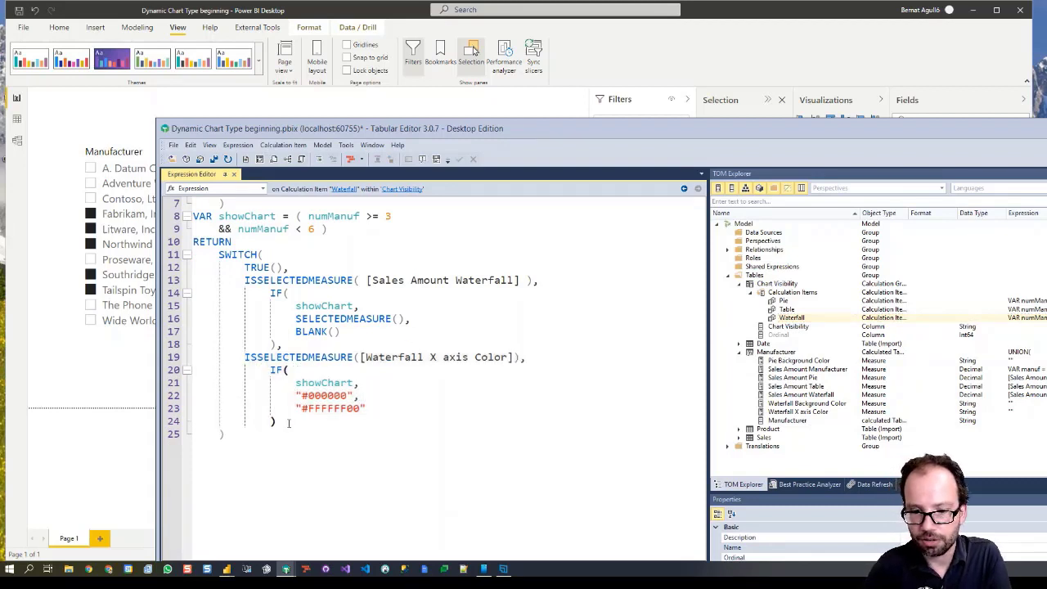
pyautogui.write(',')
pyautogui.press('Return')
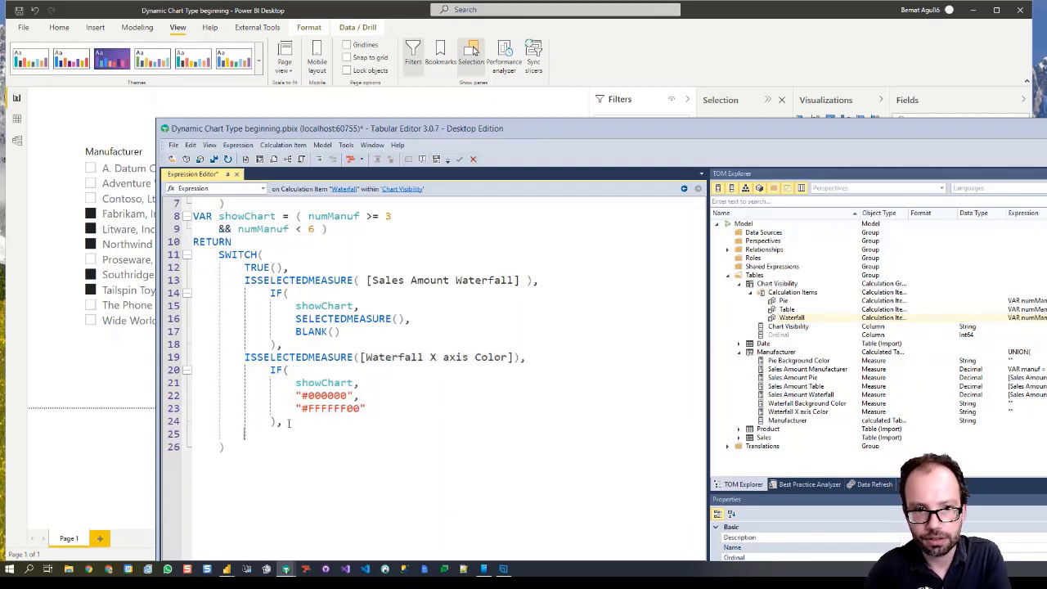
pyautogui.hotkey('ctrl', 'v')
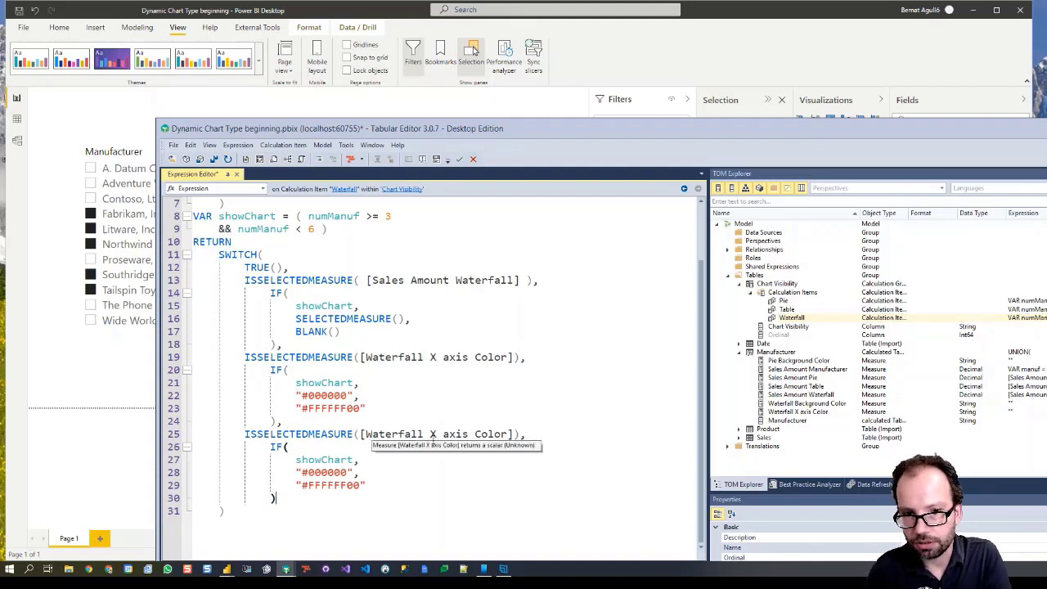
# Step: Point the duplicated ISSELECTEDMEASURE branch to the [Waterfall Background Color] measure
pyautogui.moveTo(431, 434); pyautogui.dragTo(469, 434)
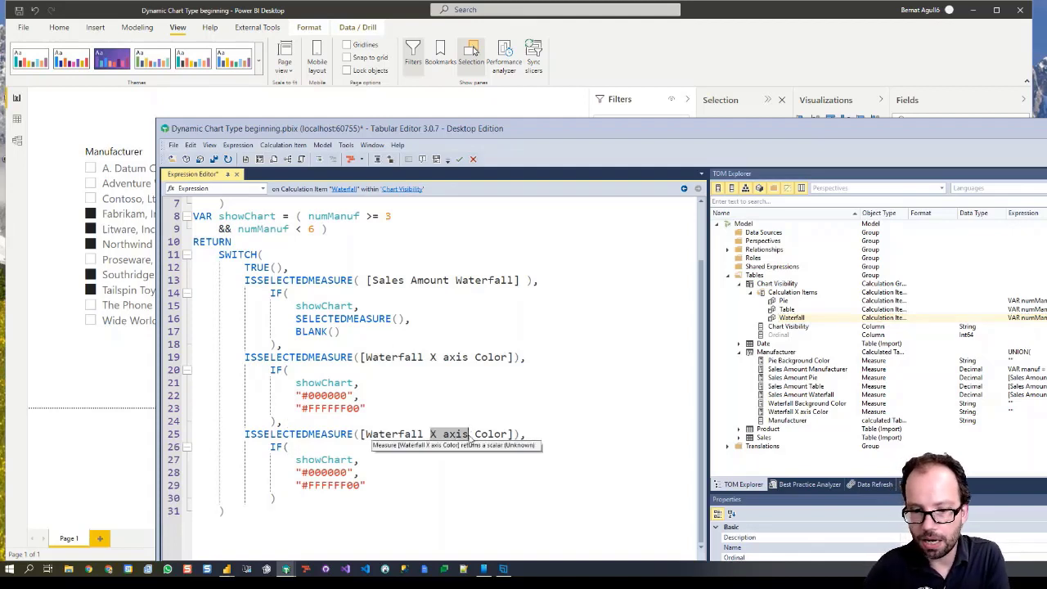
pyautogui.write('Backgroun')
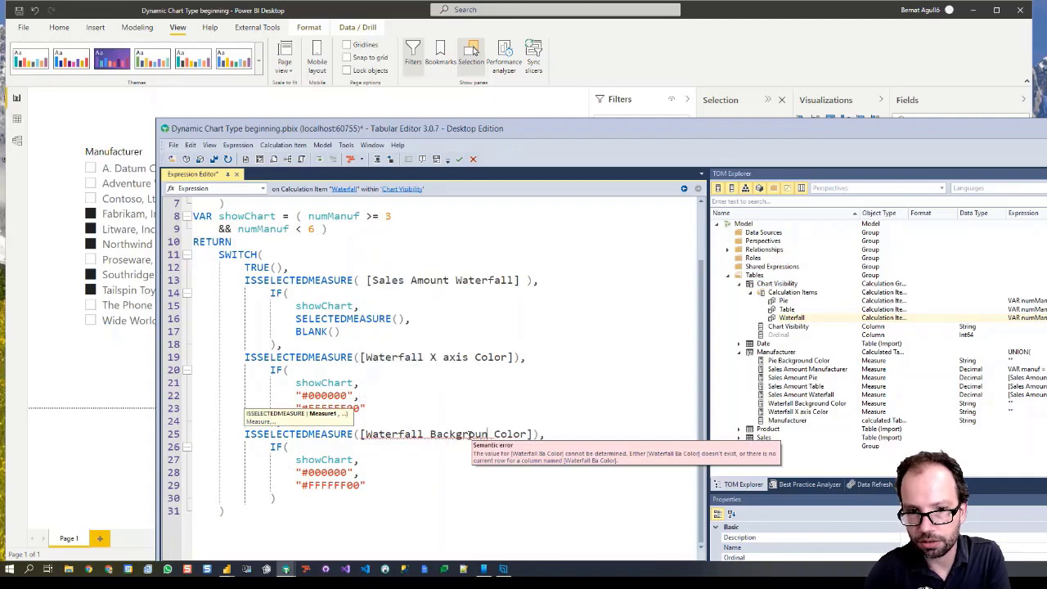
pyautogui.press('BackSpace')
pyautogui.press('BackSpace')
pyautogui.press('BackSpace')
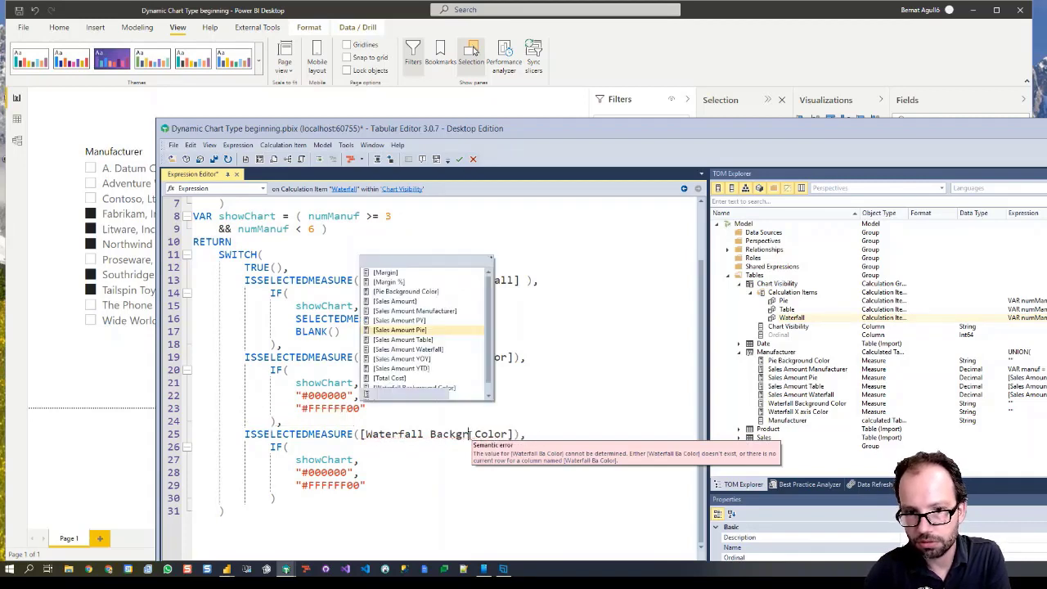
pyautogui.write('ound')
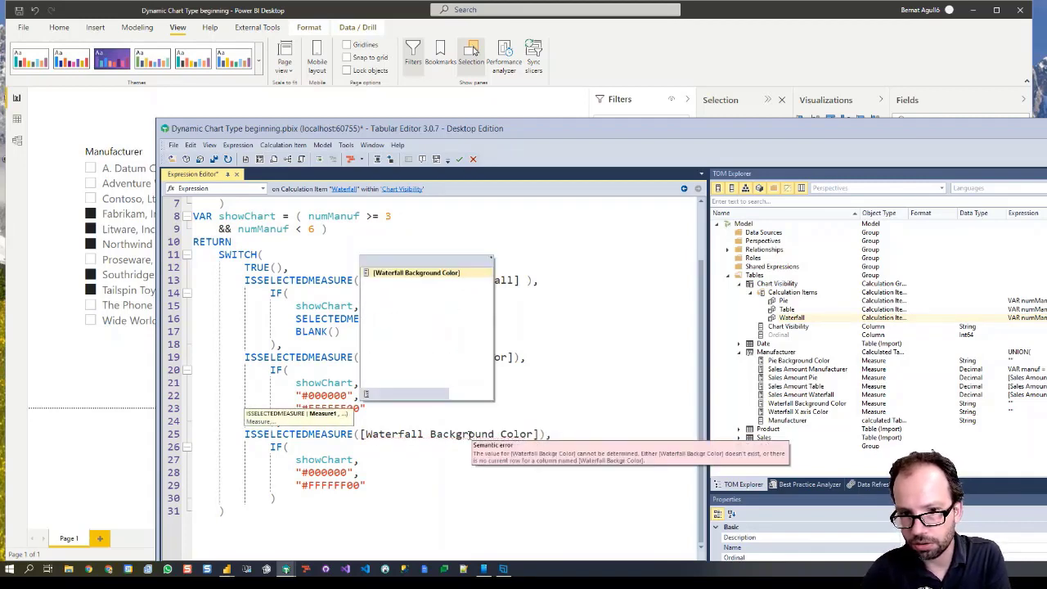
pyautogui.press('End')
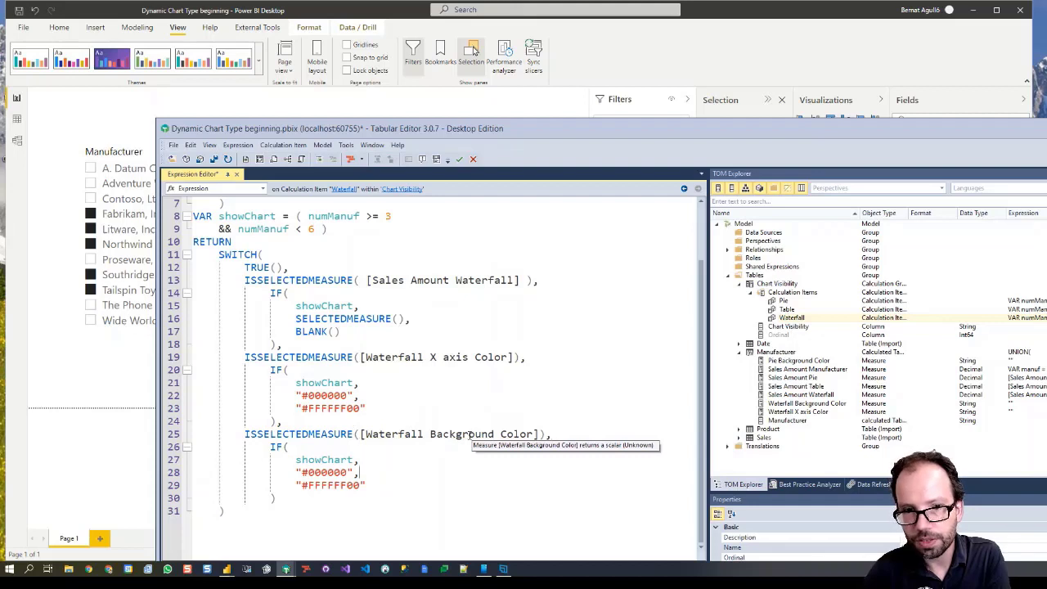
# Step: Set the color returned when showChart is true to "#FFFFFF" in the Waterfall Background Color branch
pyautogui.doubleClick(323, 473)
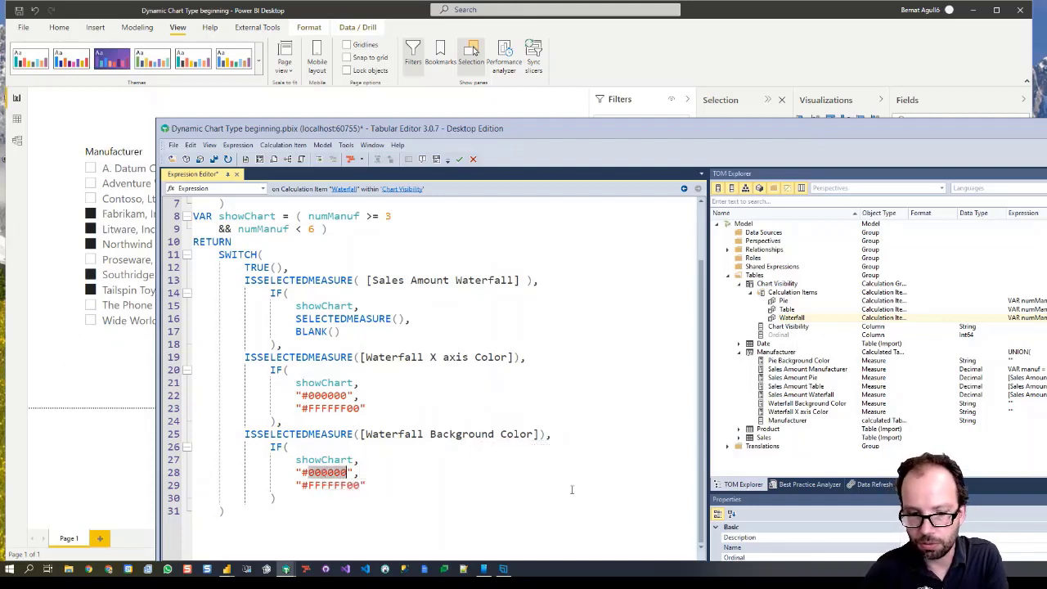
pyautogui.write('FFFFFF')
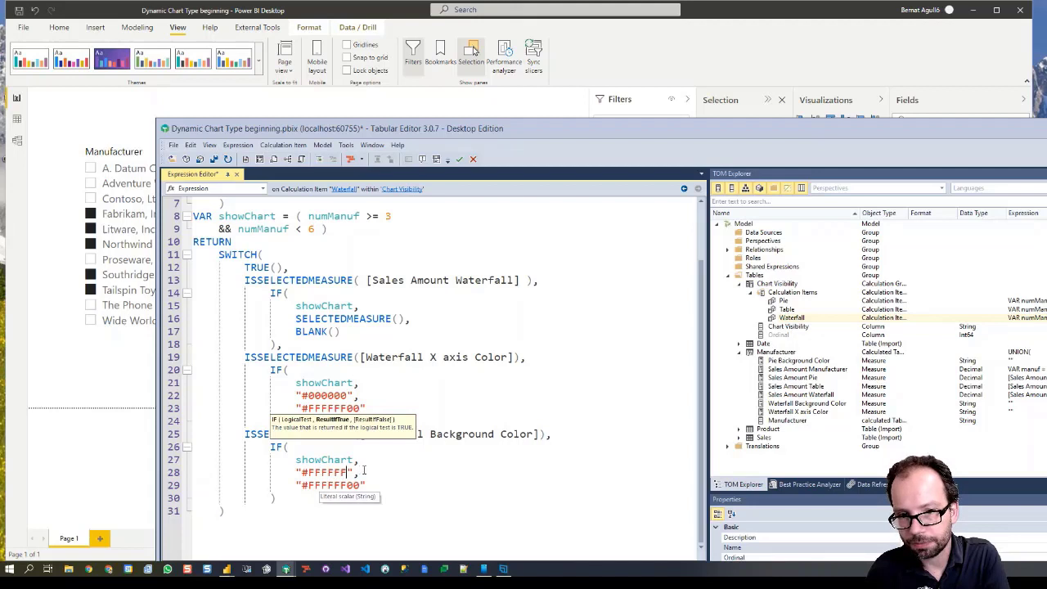
pyautogui.moveTo(369, 486); pyautogui.dragTo(295, 486)
pyautogui.click(493, 467)
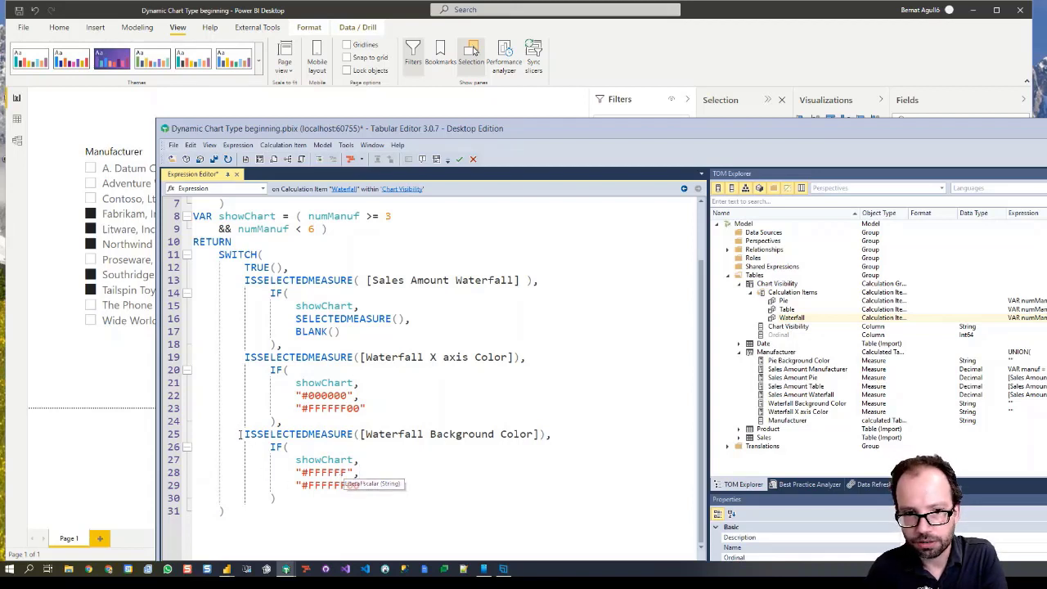
# Step: Format the Pie calculation item's DAX and append a copy of the Waterfall item's [Waterfall Background Color] branch to its SWITCH
pyautogui.moveTo(245, 433); pyautogui.dragTo(282, 498)
pyautogui.hotkey('ctrl', 'c')
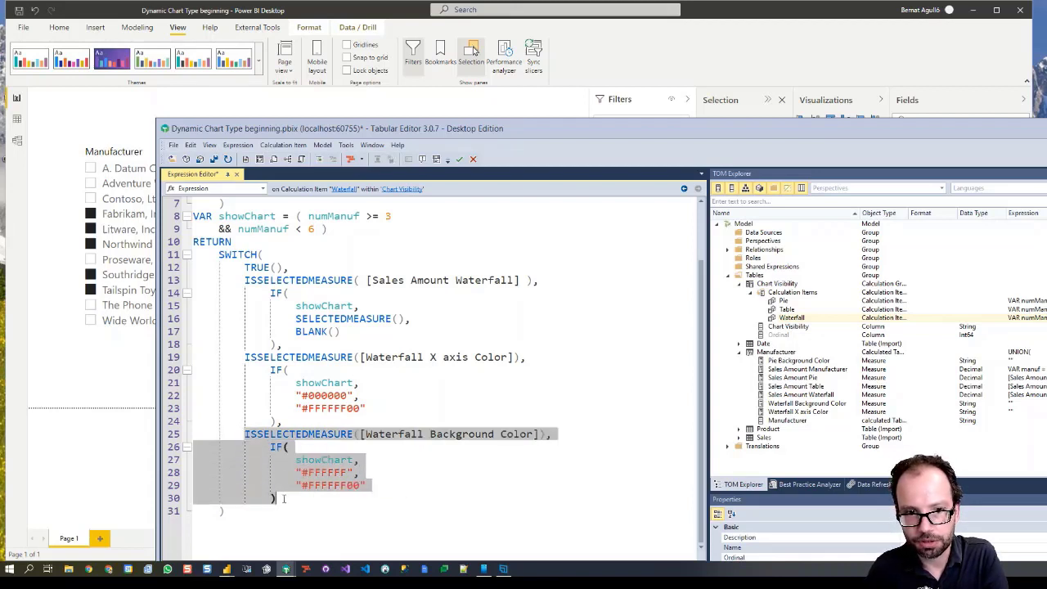
pyautogui.click(783, 301)
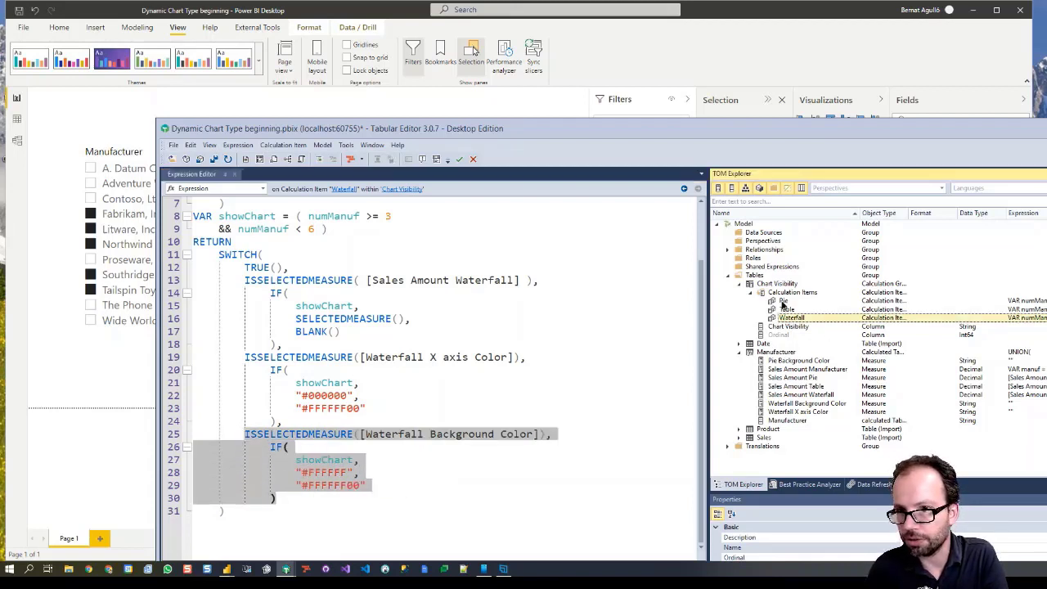
pyautogui.click(230, 297)
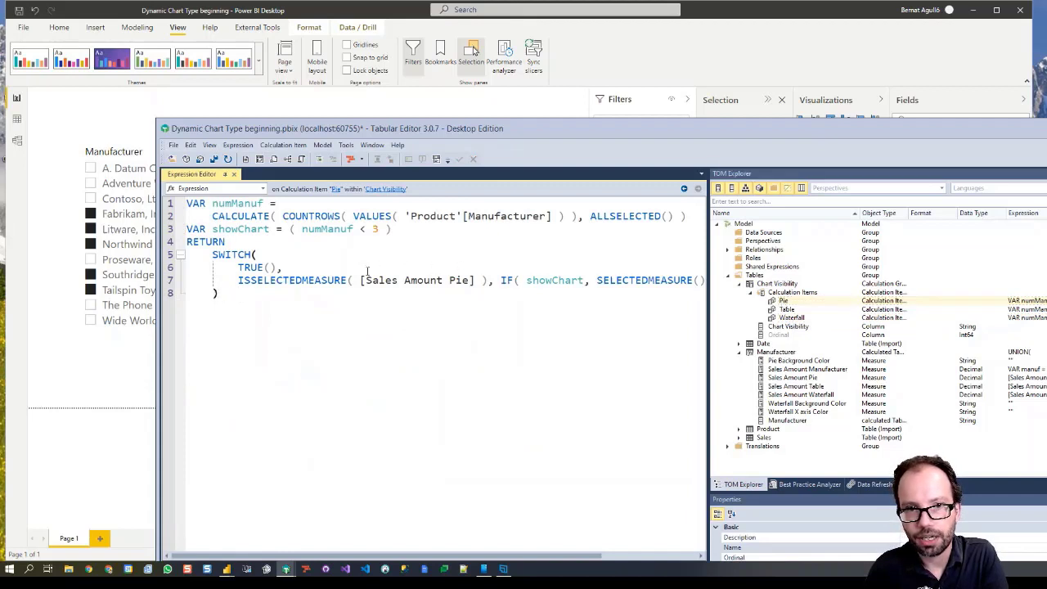
pyautogui.click(362, 161)
pyautogui.click(373, 189)
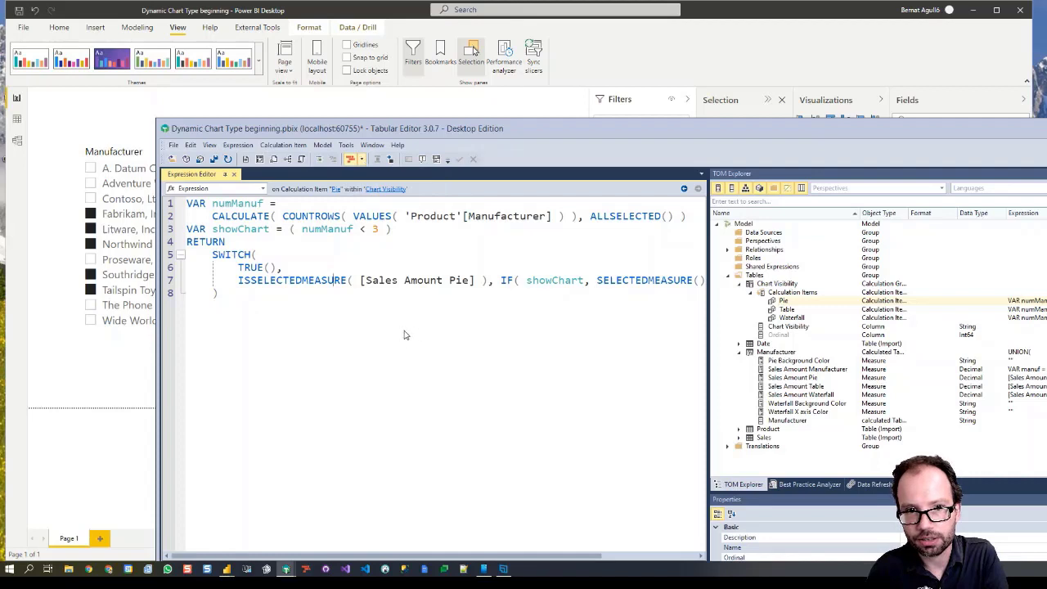
pyautogui.click(285, 412)
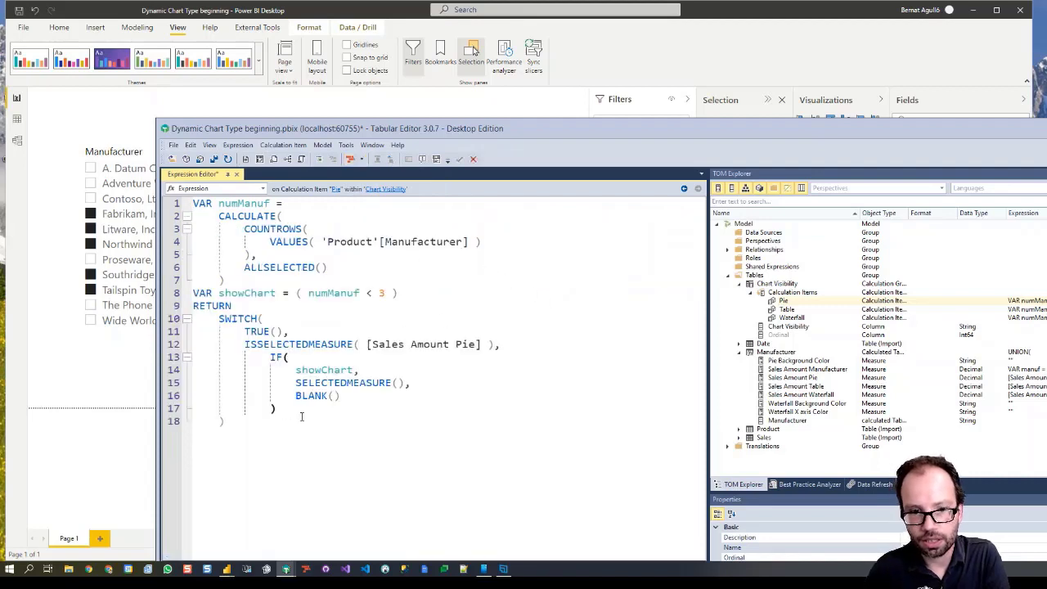
pyautogui.write(',')
pyautogui.press('Return')
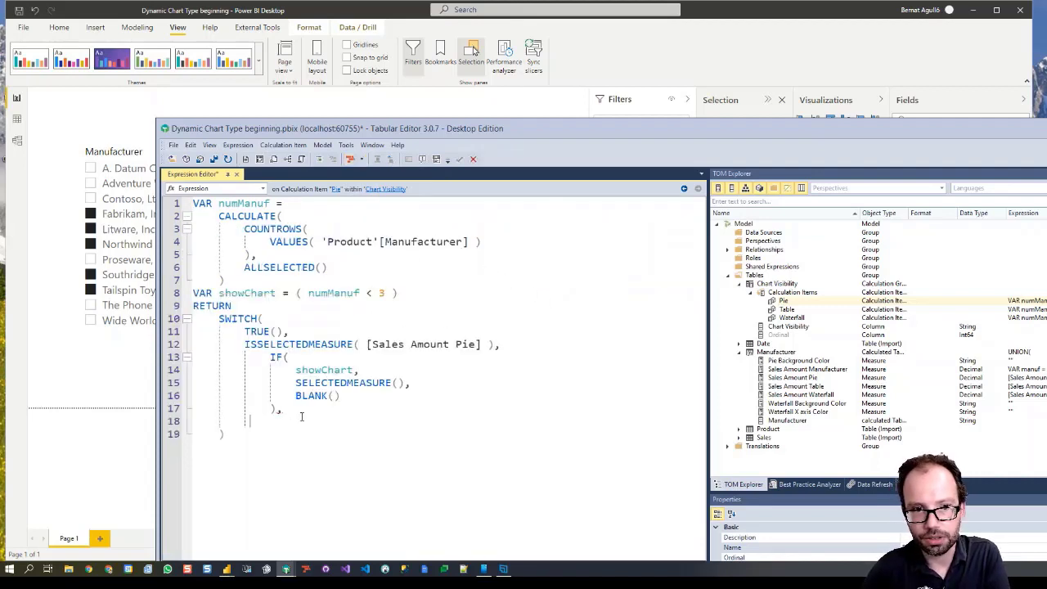
pyautogui.hotkey('ctrl', 'v')
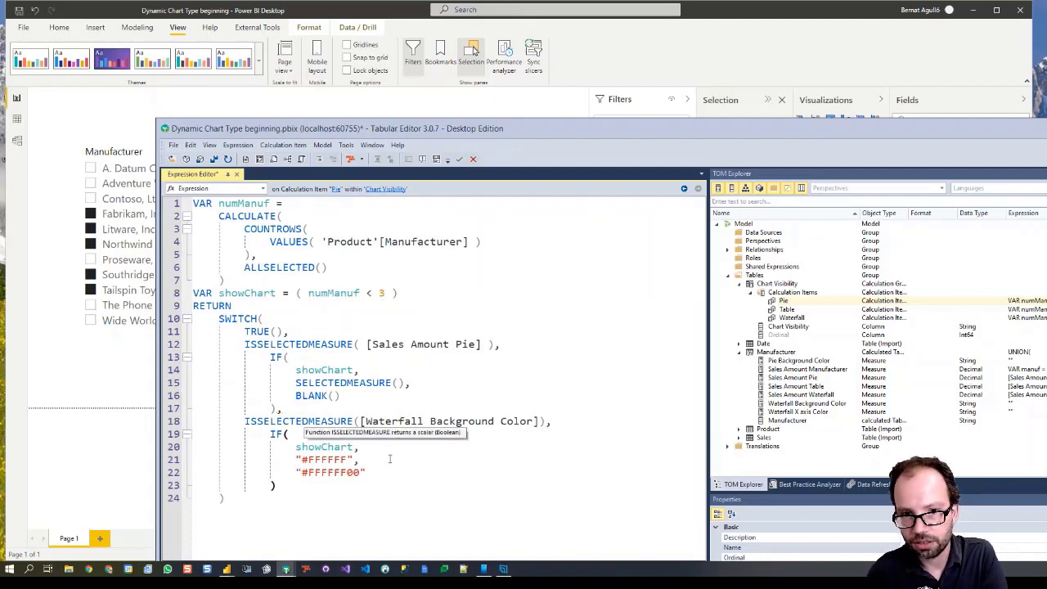
# Step: Point the pasted ISSELECTEDMEASURE branch to the [Pie Background Color] measure and save the changes to the model
pyautogui.doubleClick(395, 421)
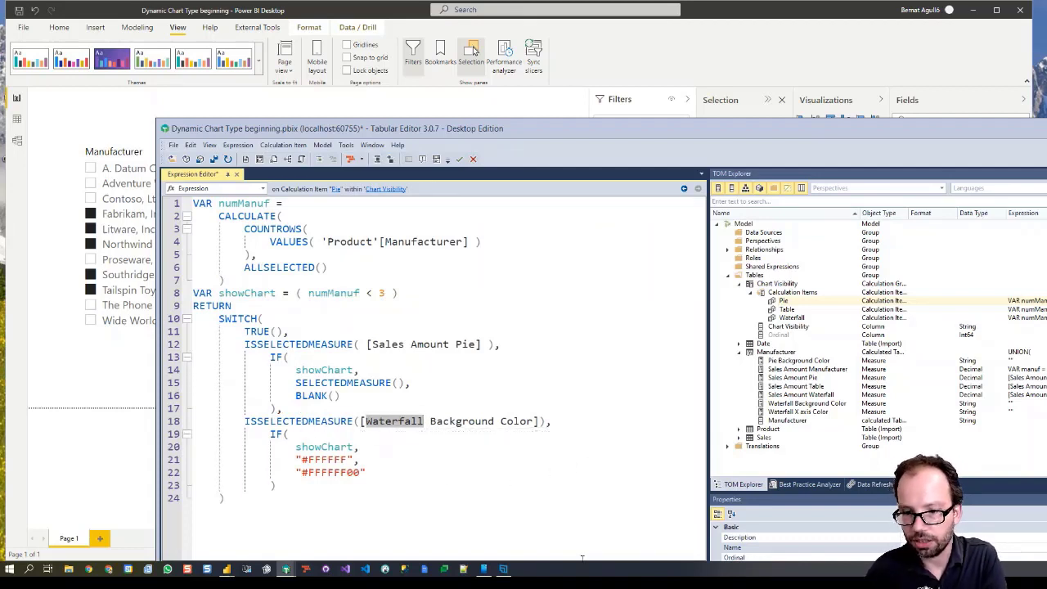
pyautogui.write('Pie')
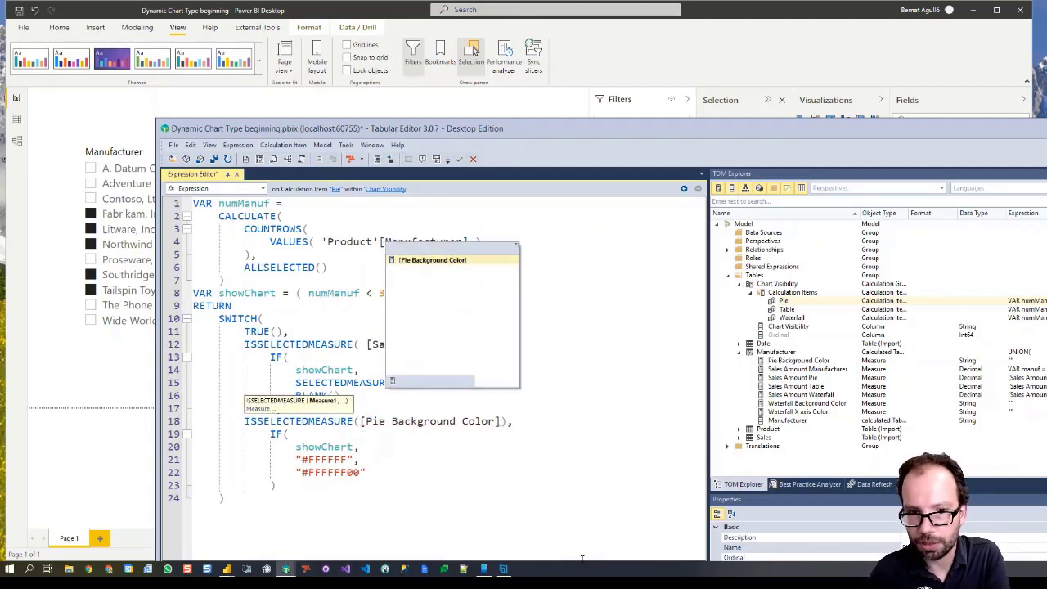
pyautogui.click(402, 460)
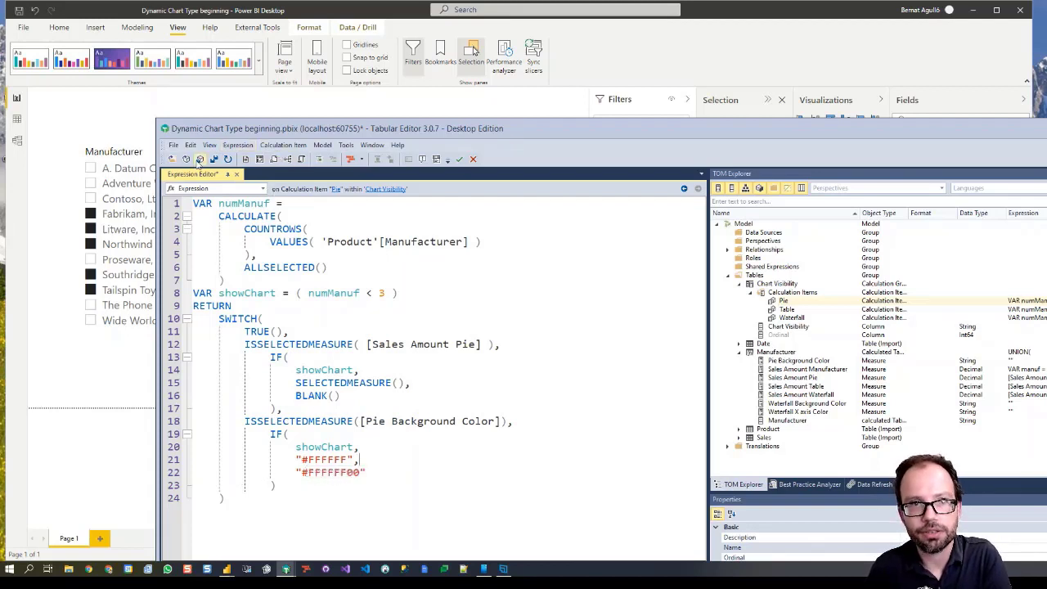
pyautogui.click(198, 161)
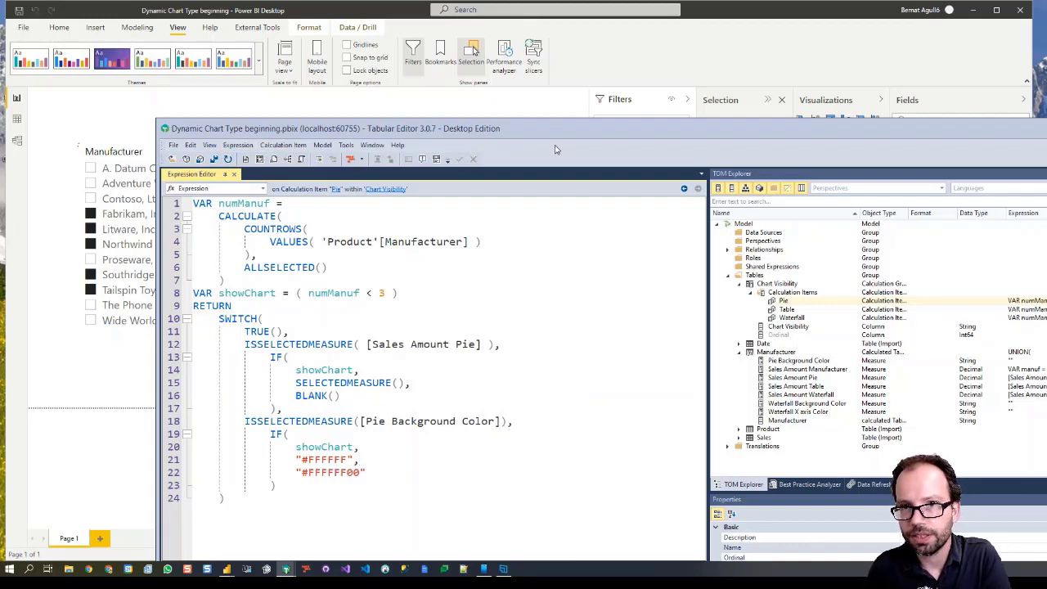
# Step: Switch to Power BI Desktop and turn on the background of the waterfall chart
pyautogui.click(614, 75)
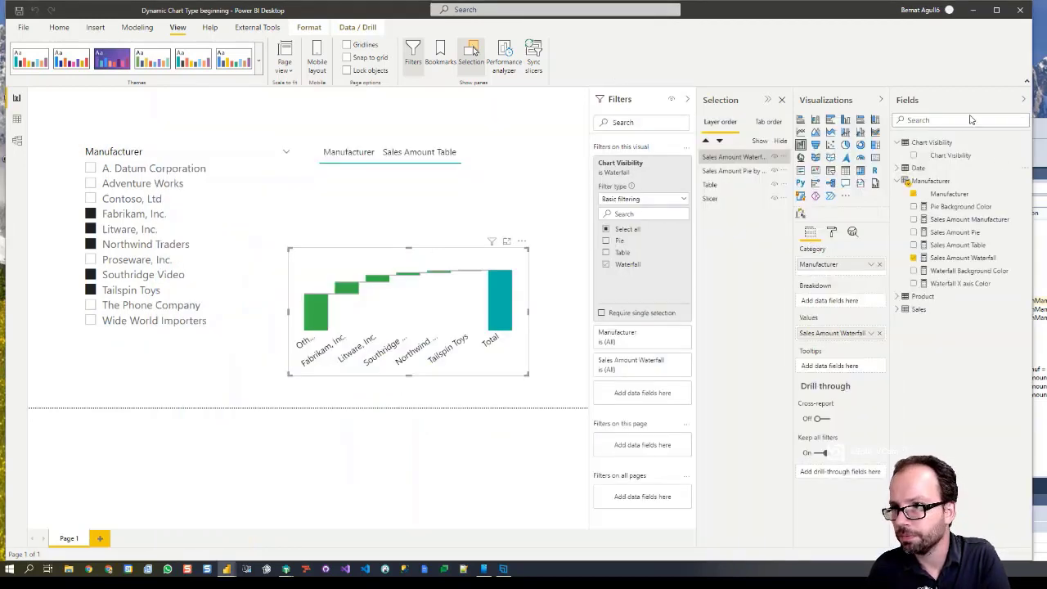
pyautogui.hotkey('alt', 'Tab')
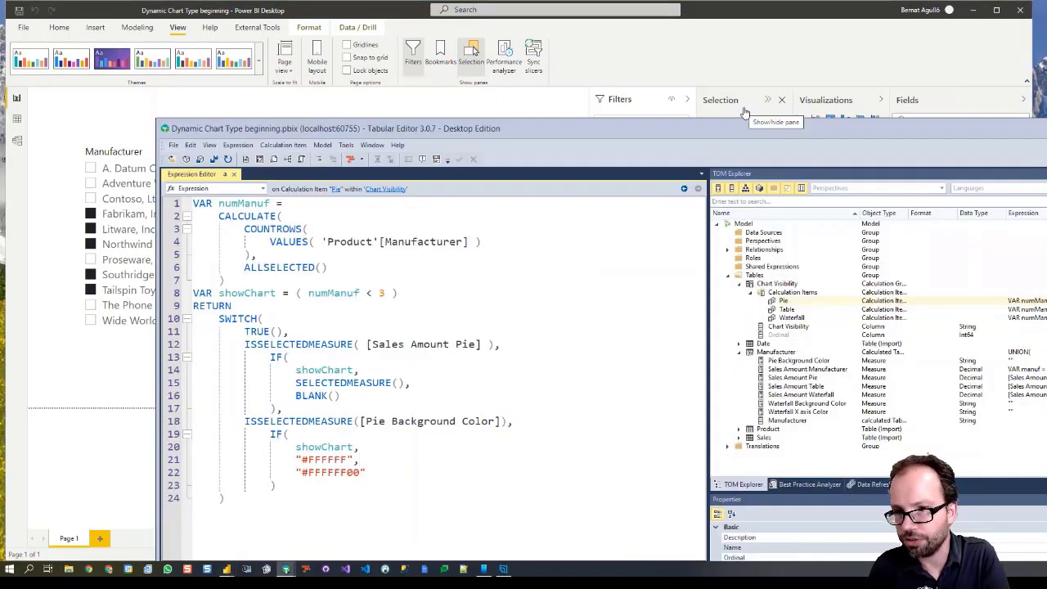
pyautogui.click(685, 72)
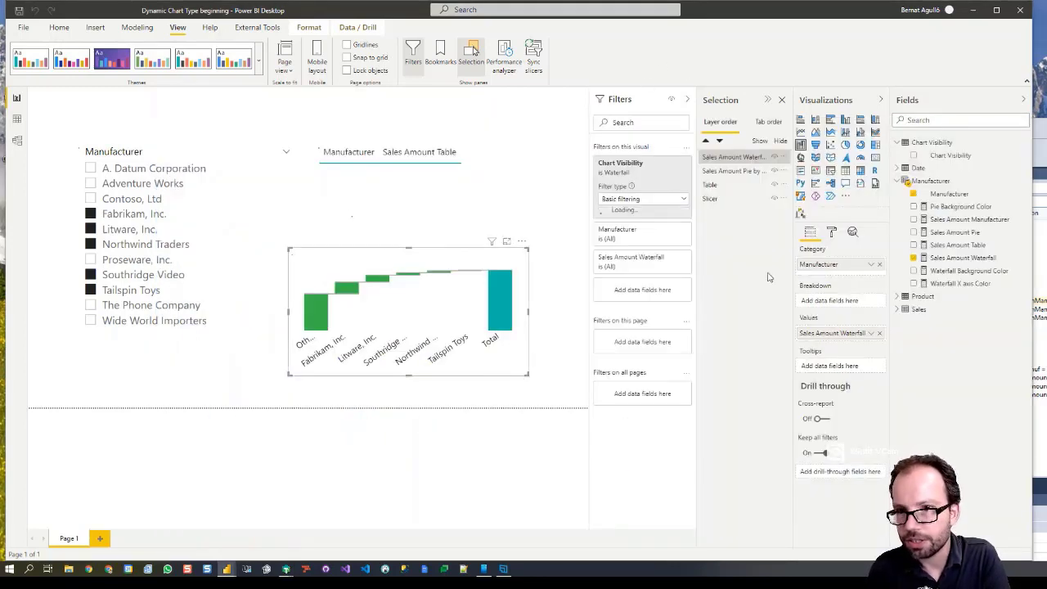
pyautogui.click(832, 233)
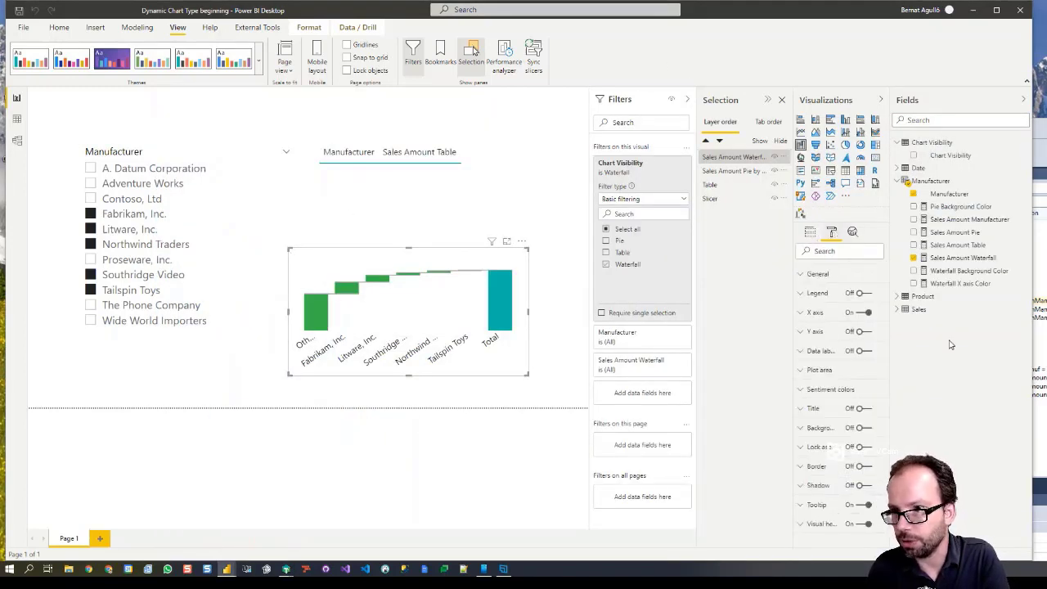
pyautogui.click(865, 427)
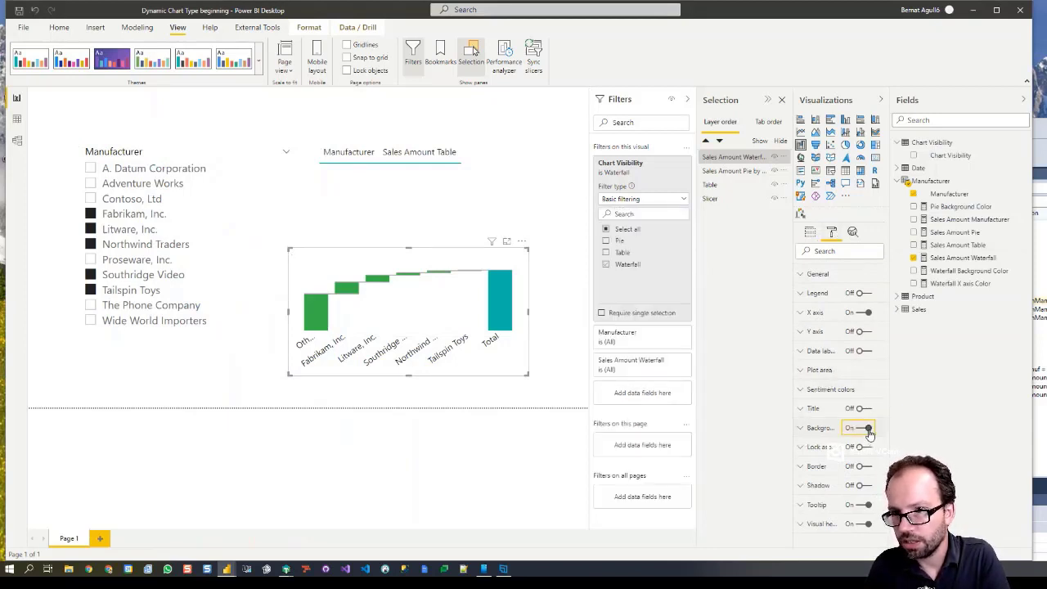
# Step: Format the waterfall chart's background color by field value, based on the Waterfall Background Color measure
pyautogui.click(800, 428)
pyautogui.click(835, 460)
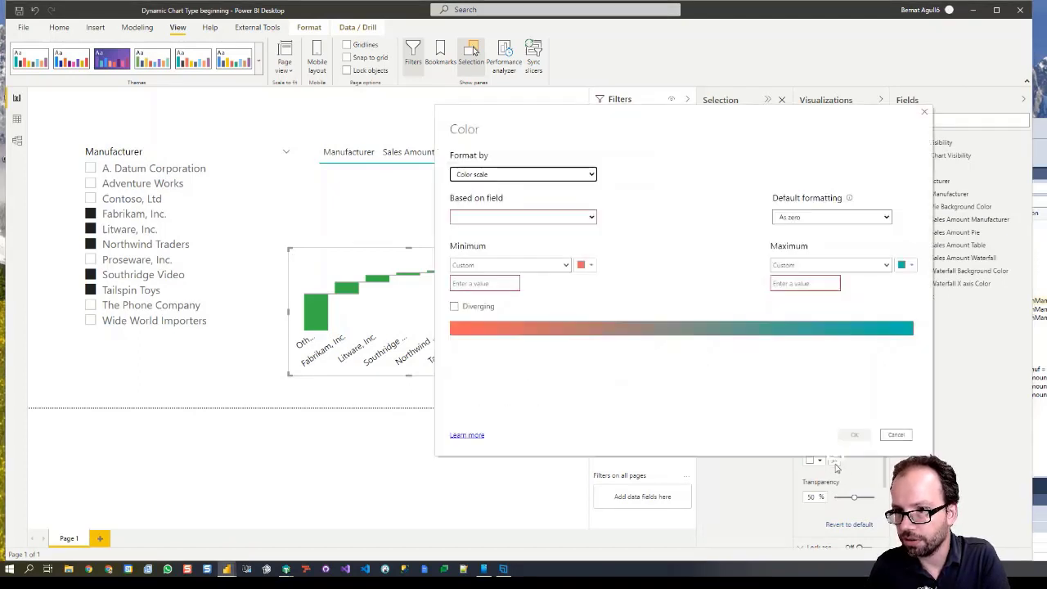
pyautogui.click(508, 177)
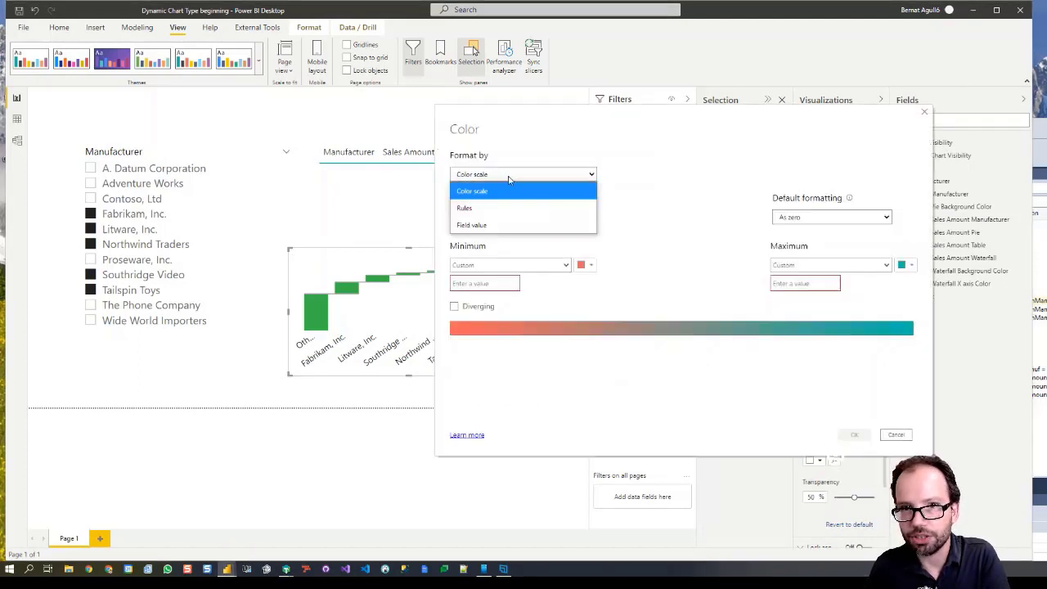
pyautogui.click(490, 229)
pyautogui.click(480, 217)
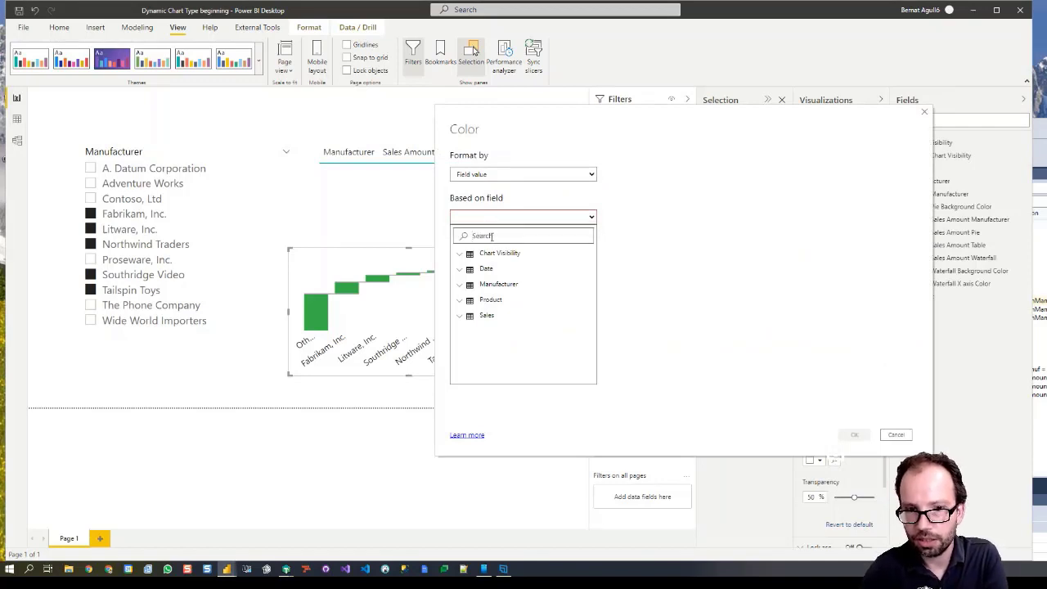
pyautogui.write('Waterf')
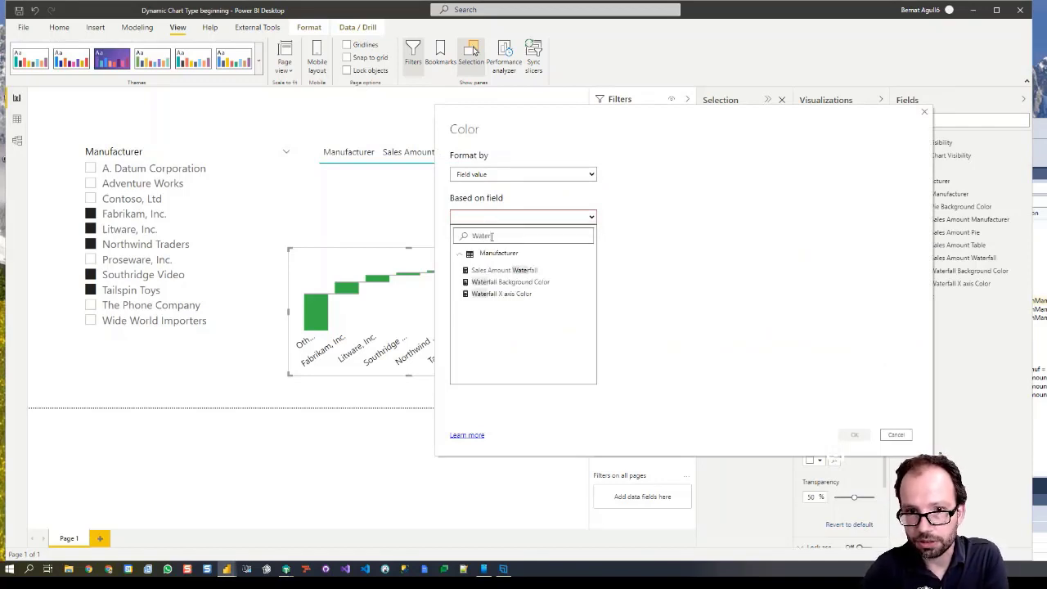
pyautogui.click(531, 283)
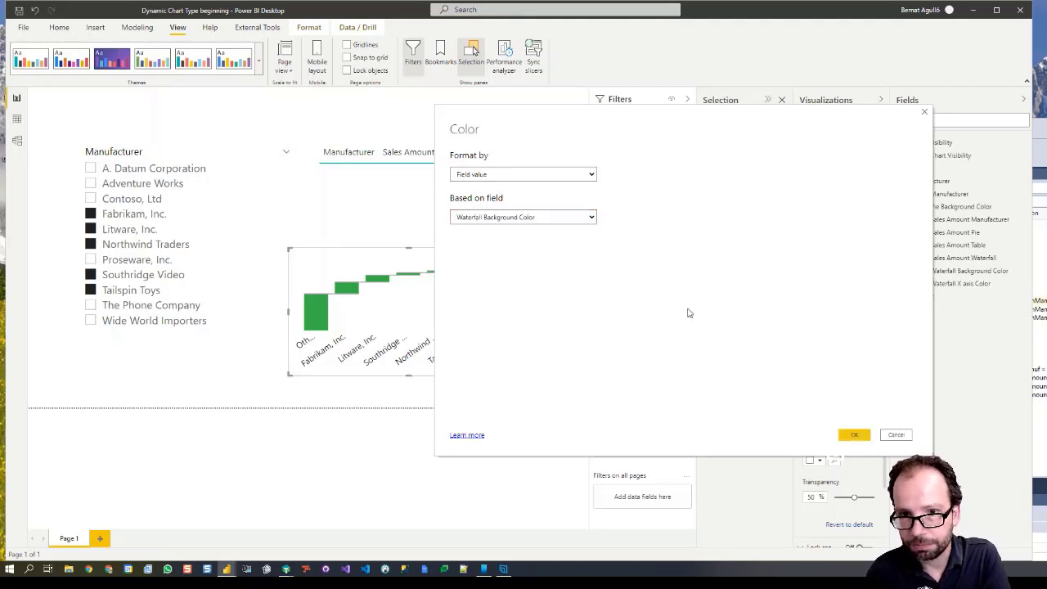
pyautogui.click(855, 435)
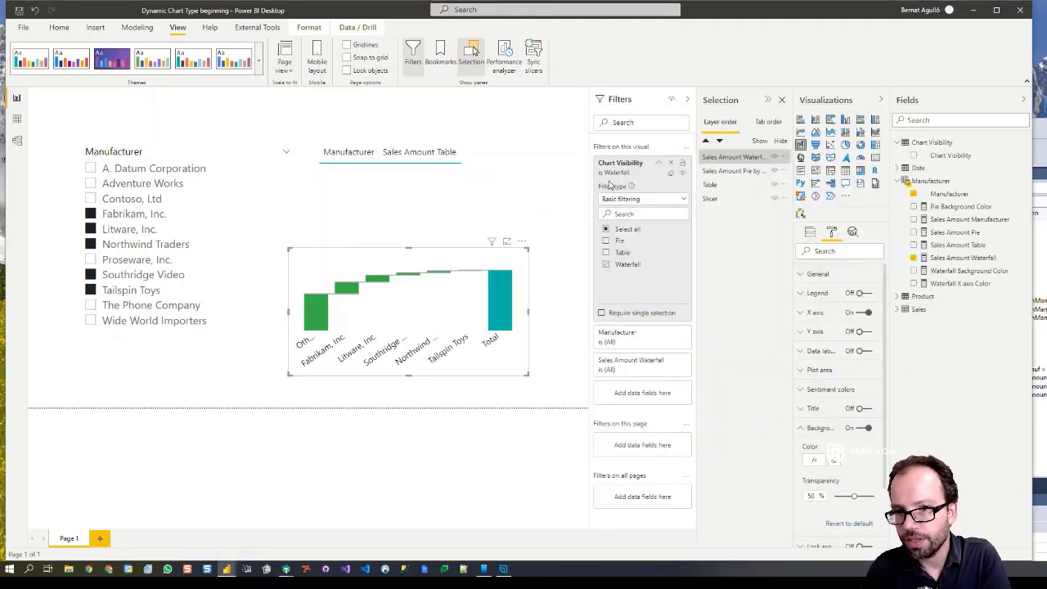
# Step: Turn on the pie chart's background and format its color by field value, based on the Pie Background Color measure
pyautogui.click(561, 299)
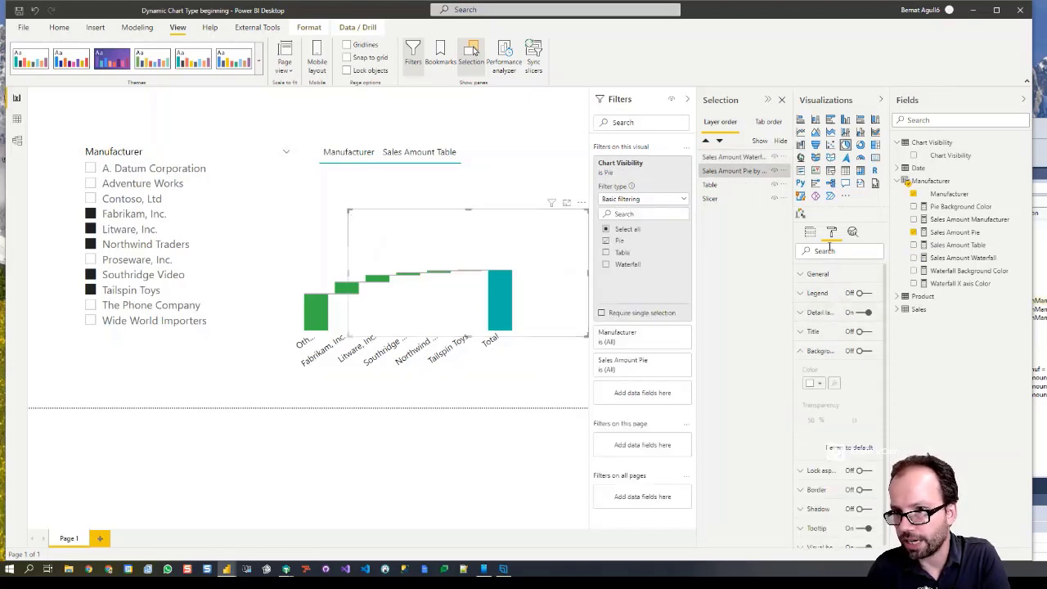
pyautogui.scroll(-1, 813, 531)
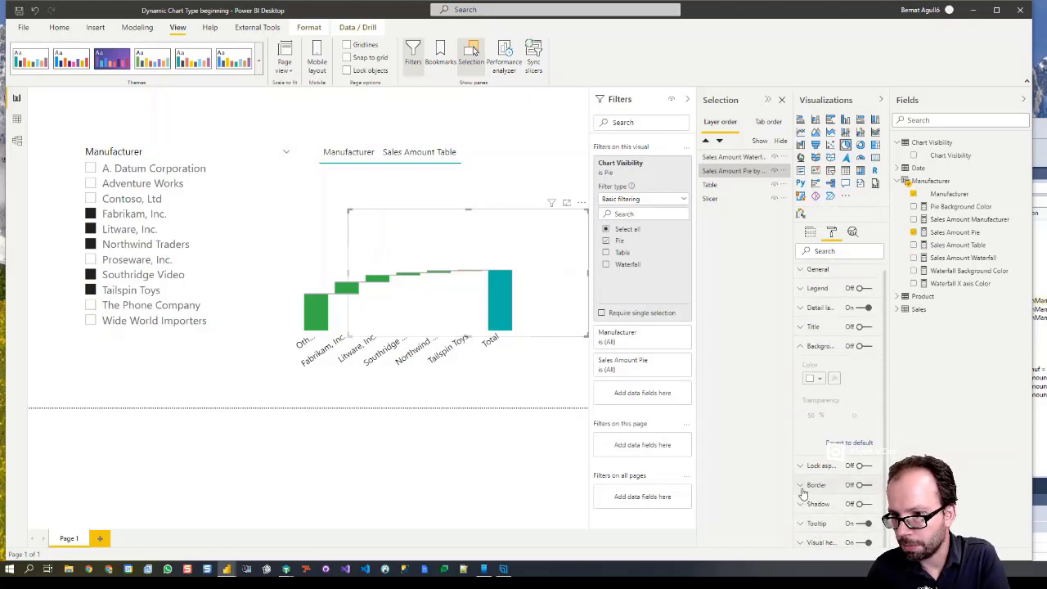
pyautogui.click(865, 350)
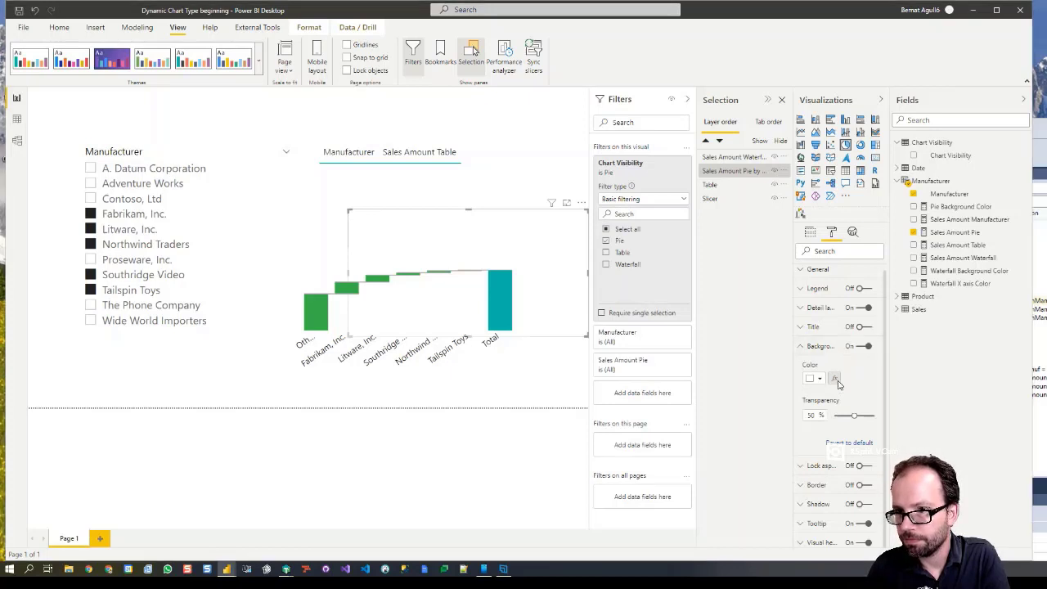
pyautogui.click(836, 380)
pyautogui.click(500, 174)
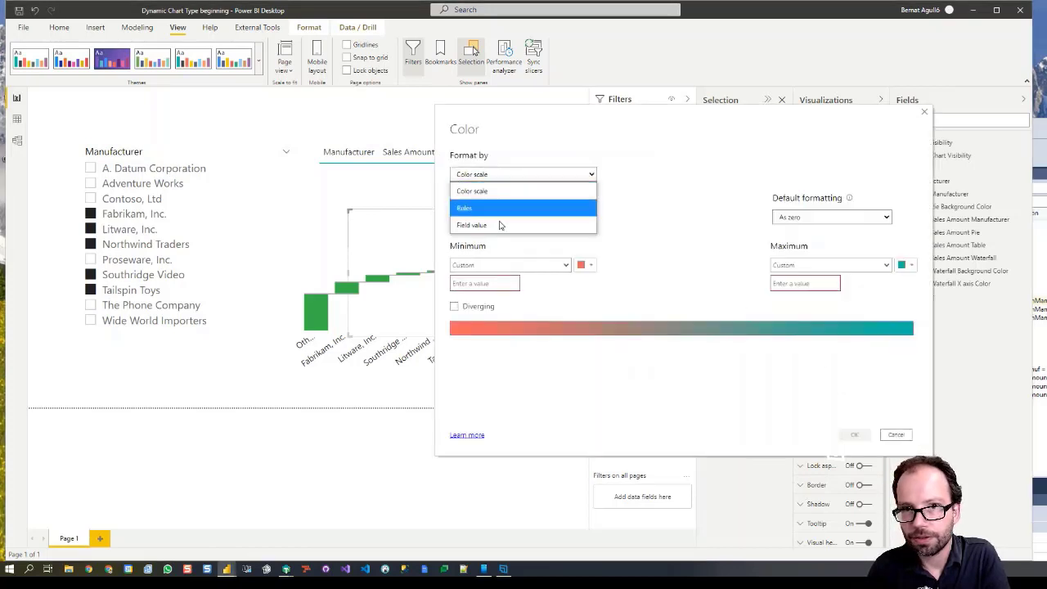
pyautogui.click(493, 228)
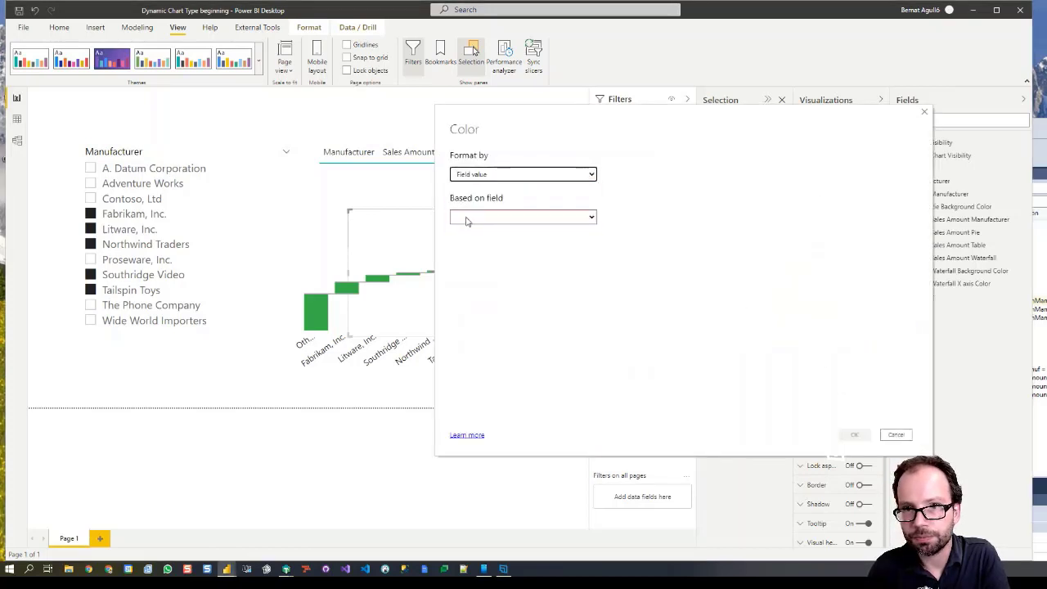
pyautogui.click(471, 218)
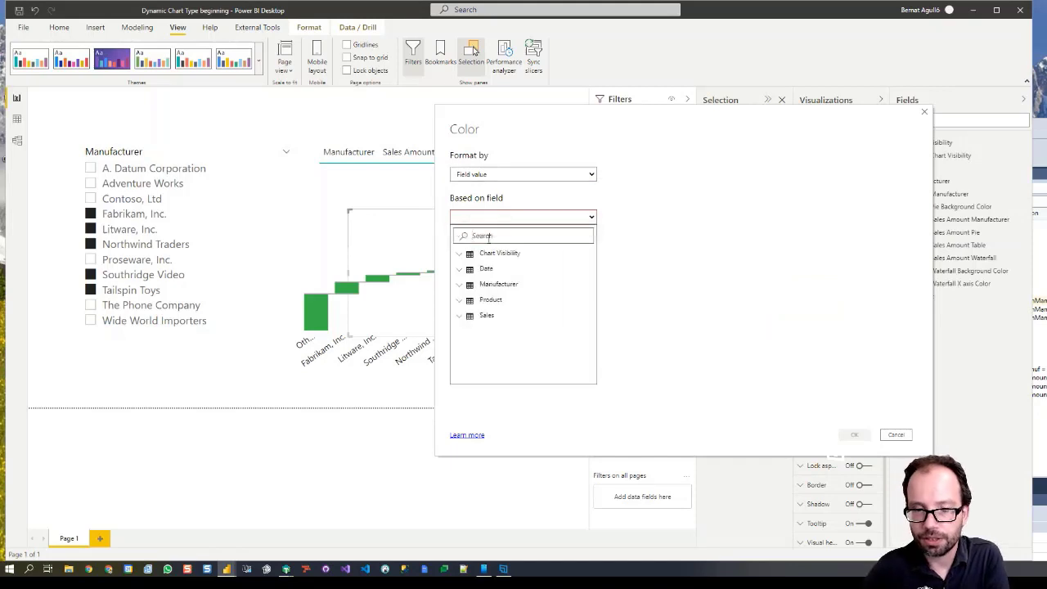
pyautogui.write('pie')
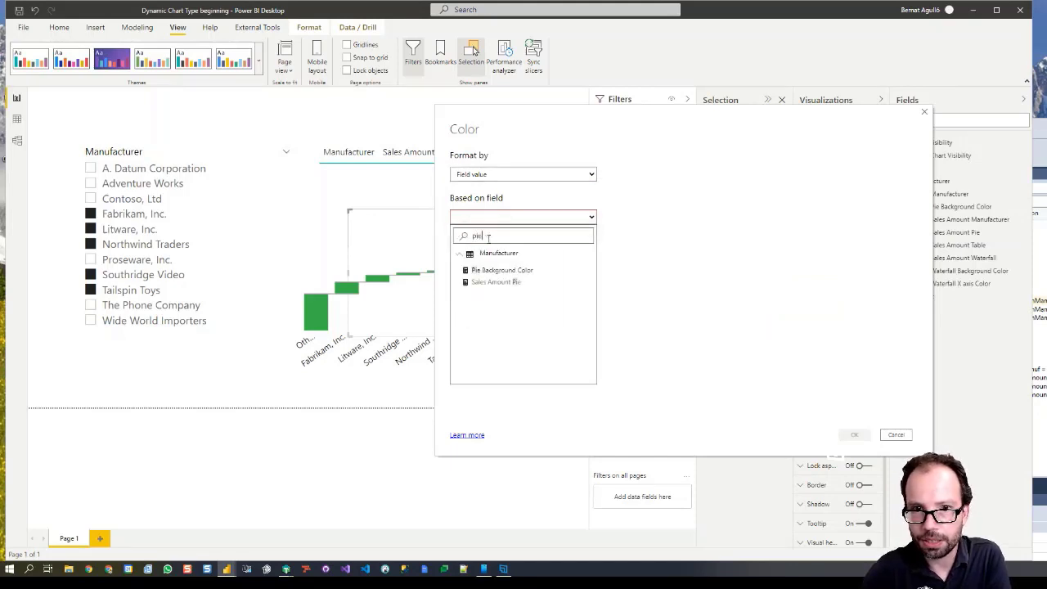
pyautogui.click(518, 271)
pyautogui.click(854, 435)
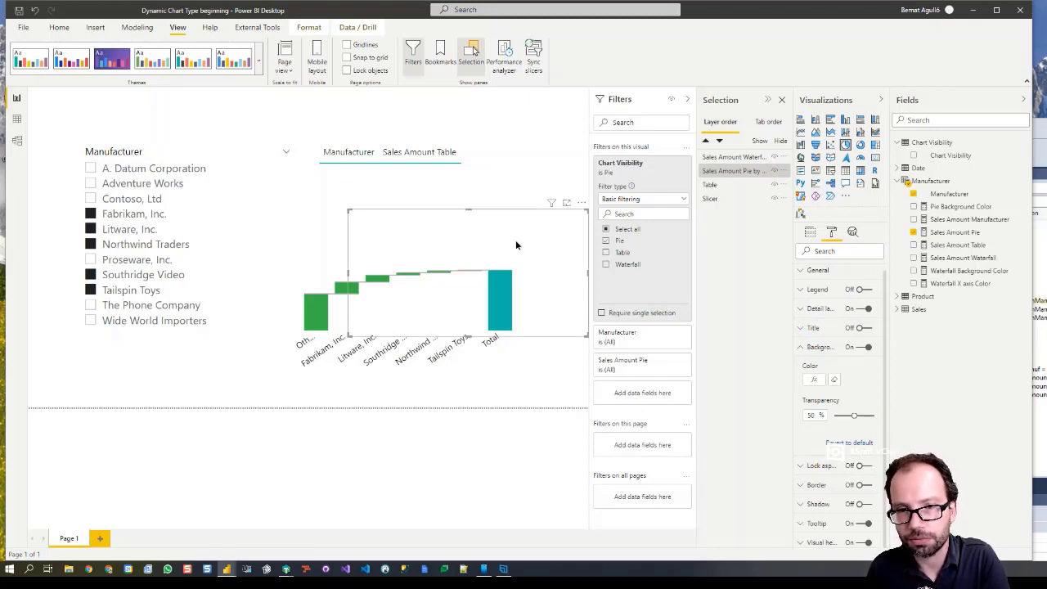
# Step: Stack the pie and waterfall charts over the table visual and set the waterfall background's transparency to 0%
pyautogui.moveTo(515, 242); pyautogui.dragTo(479, 170)
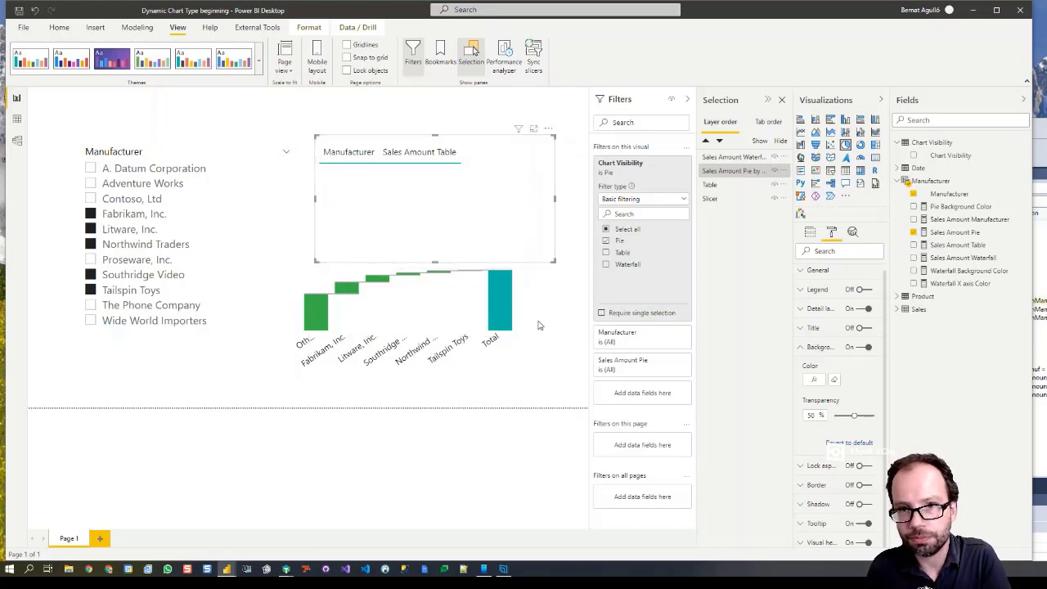
pyautogui.moveTo(526, 327); pyautogui.dragTo(536, 222)
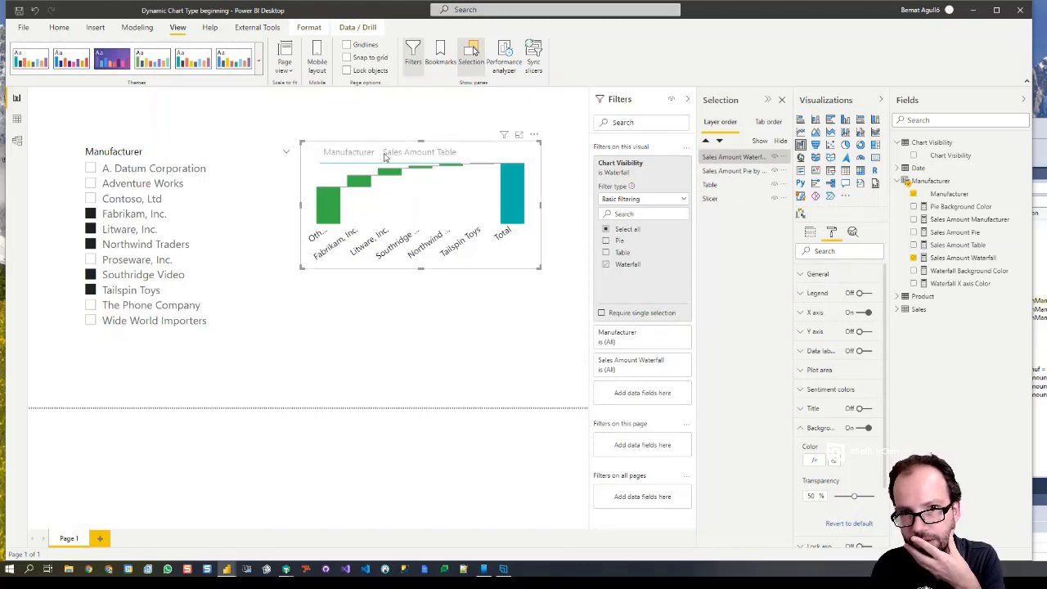
pyautogui.moveTo(853, 495); pyautogui.dragTo(827, 497)
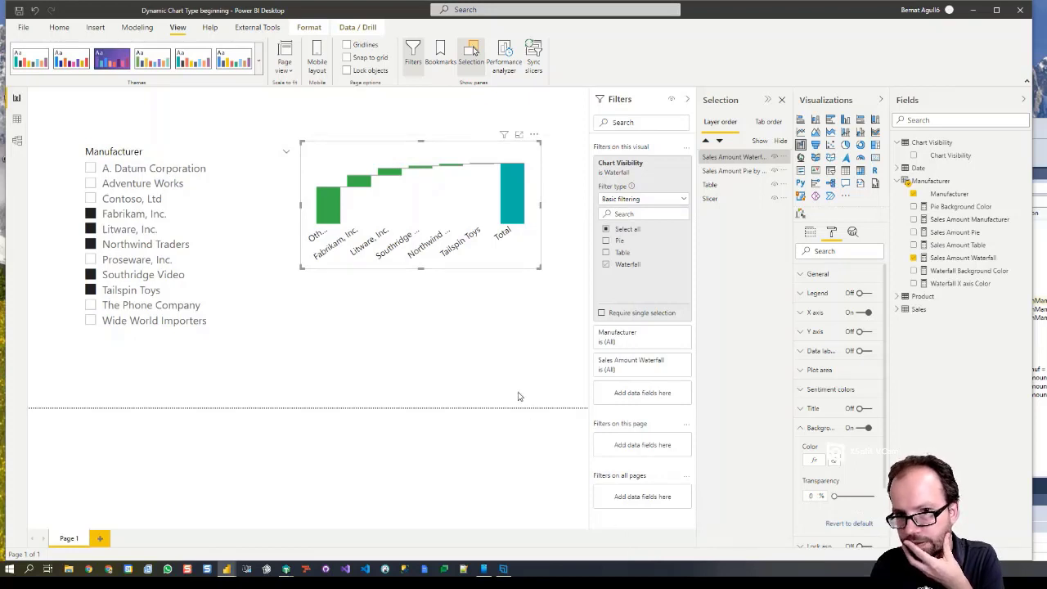
# Step: Filter the Manufacturer slicer to Proseware, Inc. only and select the waterfall chart in the stacked visuals
pyautogui.click(91, 259)
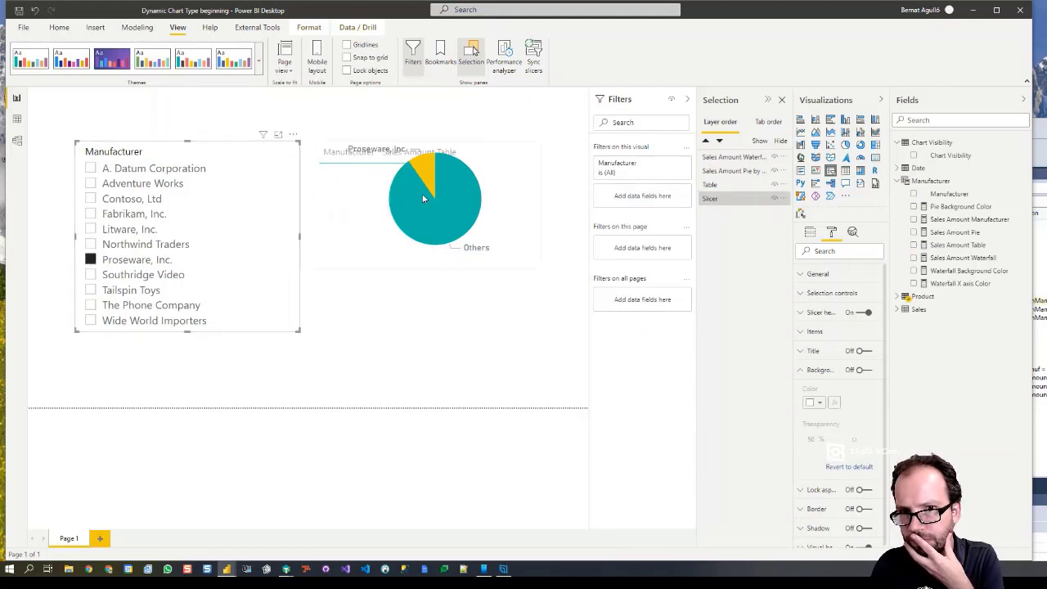
pyautogui.click(403, 207)
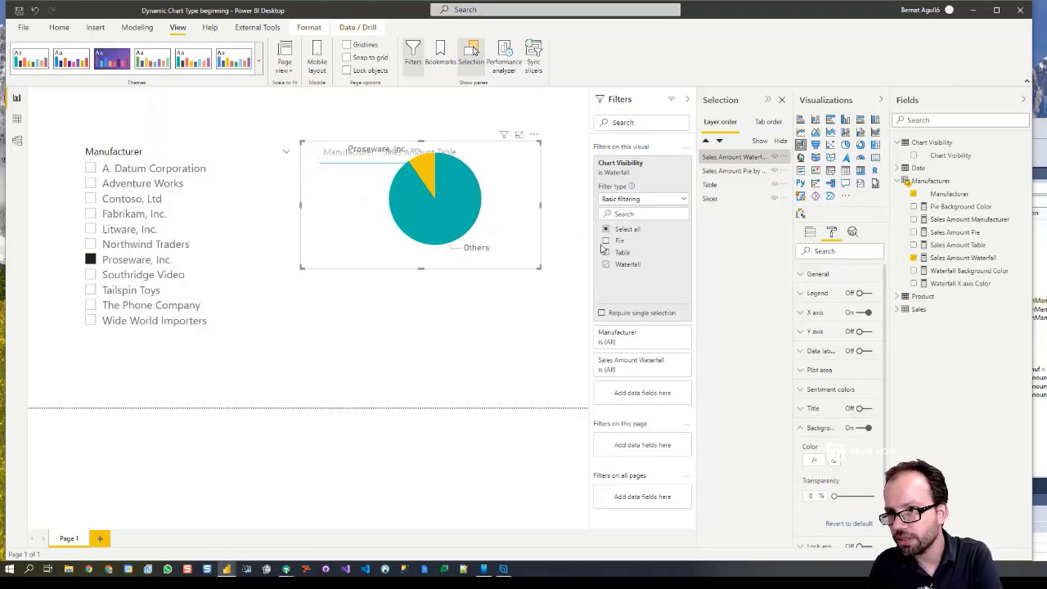
# Step: Move the waterfall chart down off the pie chart and set the pie chart's background transparency to 0%
pyautogui.moveTo(507, 217); pyautogui.dragTo(507, 275)
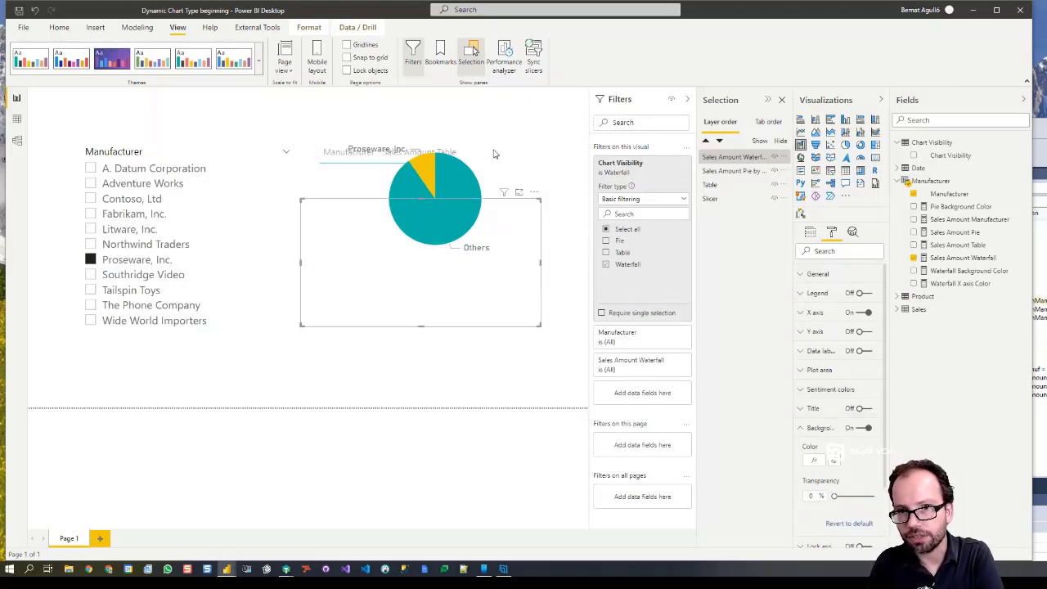
pyautogui.click(734, 170)
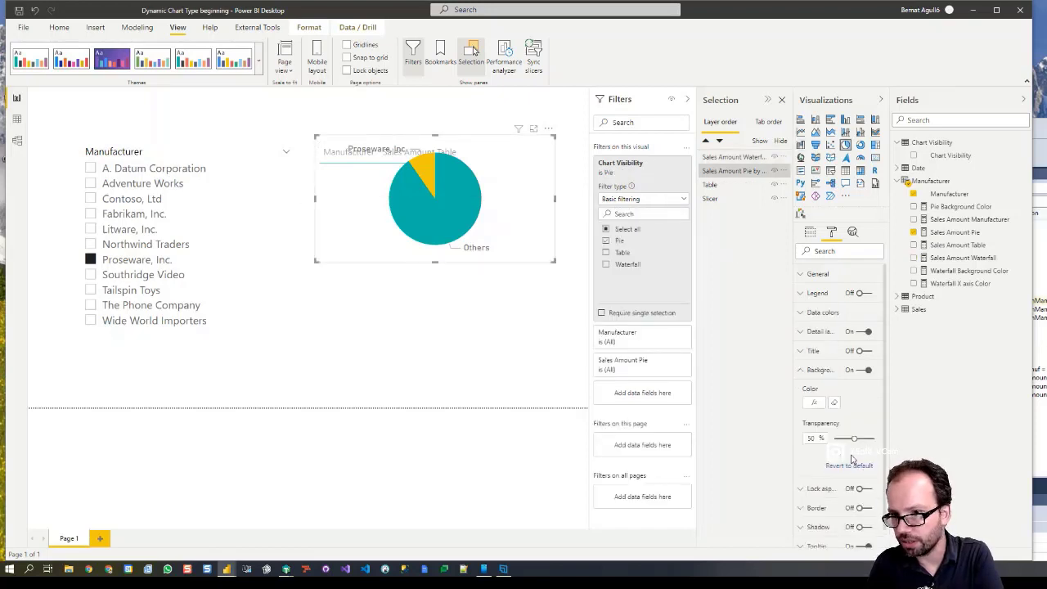
pyautogui.moveTo(851, 440); pyautogui.dragTo(829, 437)
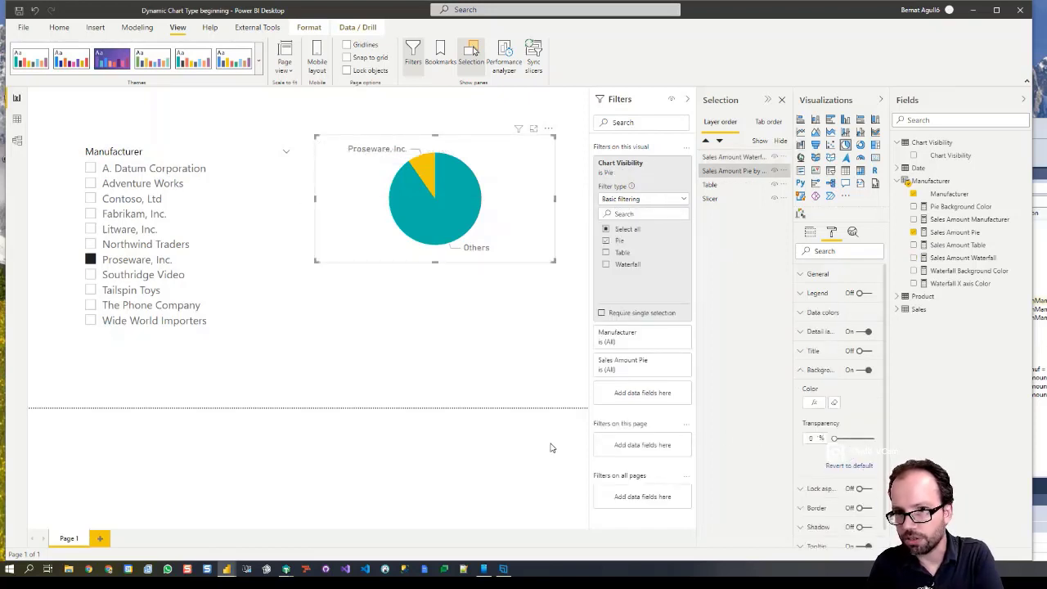
# Step: Stack the waterfall chart back over the pie chart and clear the selection
pyautogui.click(450, 314)
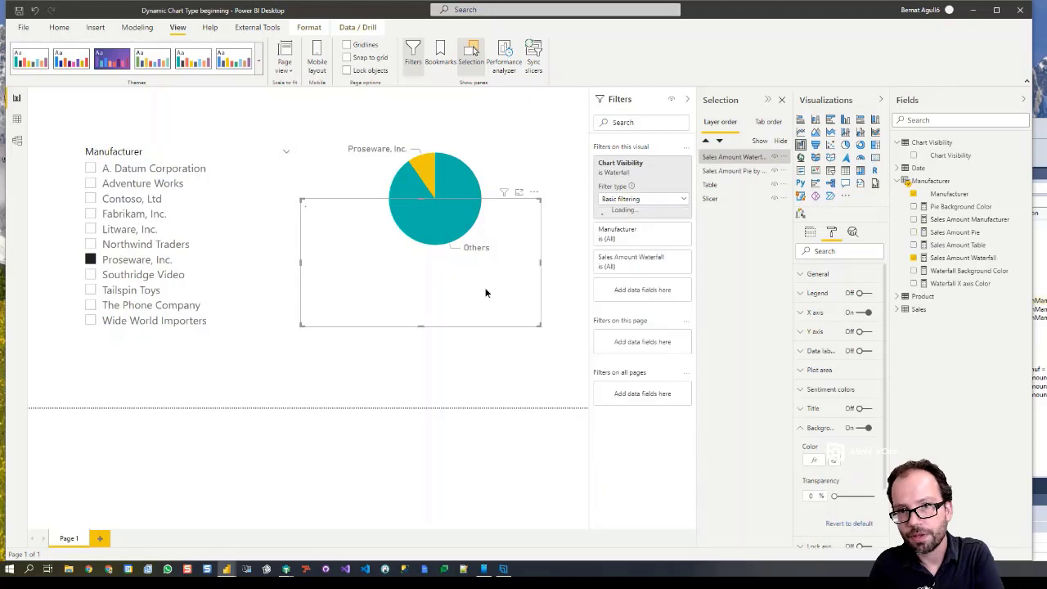
pyautogui.moveTo(486, 292); pyautogui.dragTo(494, 248)
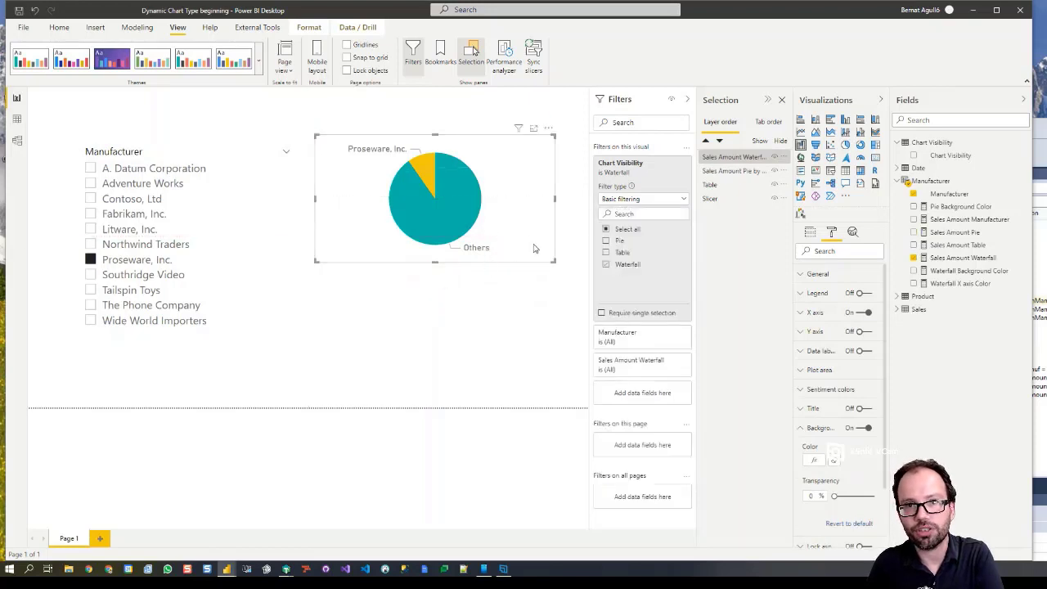
pyautogui.click(496, 350)
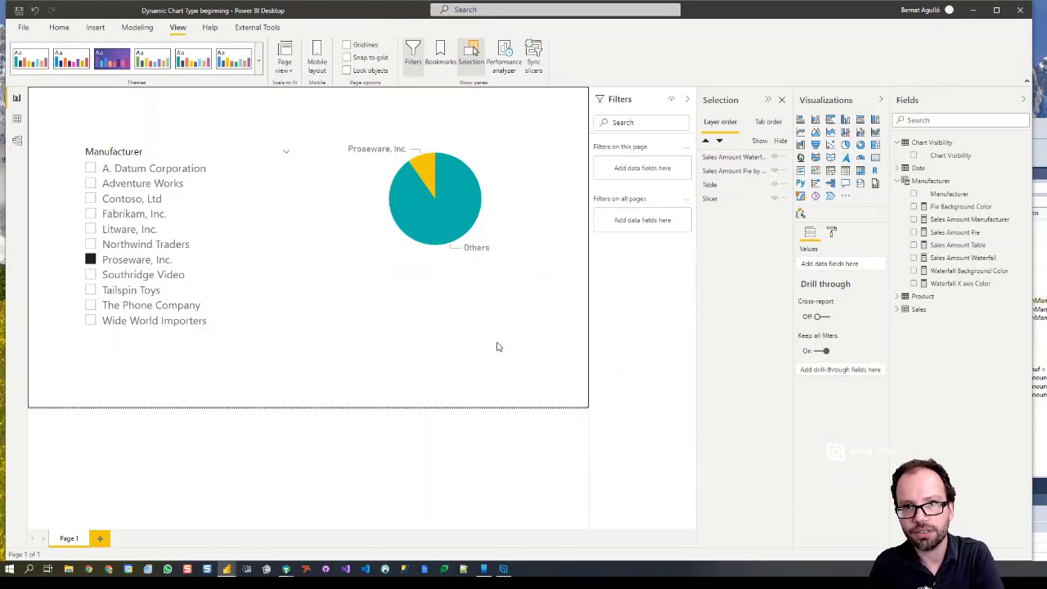
# Step: Add Northwind Traders, Litware, Inc., Fabrikam, Inc., Contoso, Ltd and Adventure Works to the Manufacturer slicer selection
pyautogui.click(92, 247)
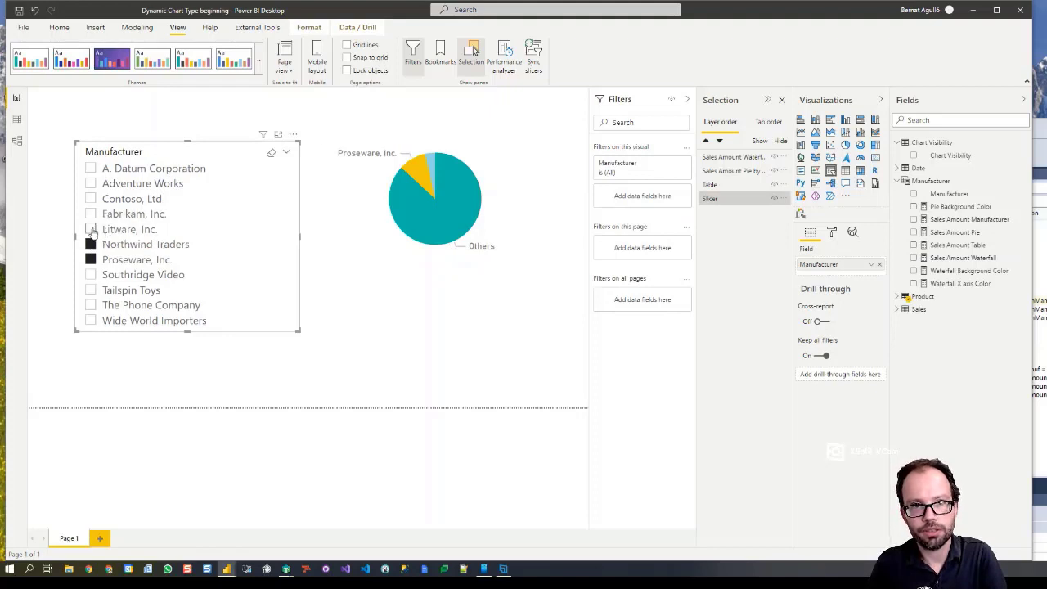
pyautogui.click(91, 230)
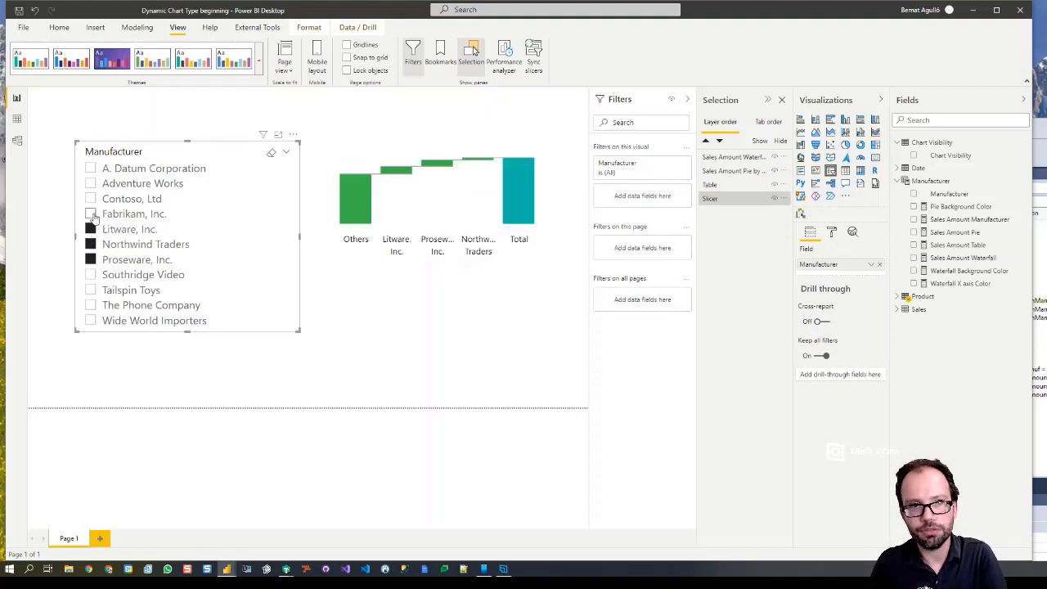
pyautogui.click(91, 213)
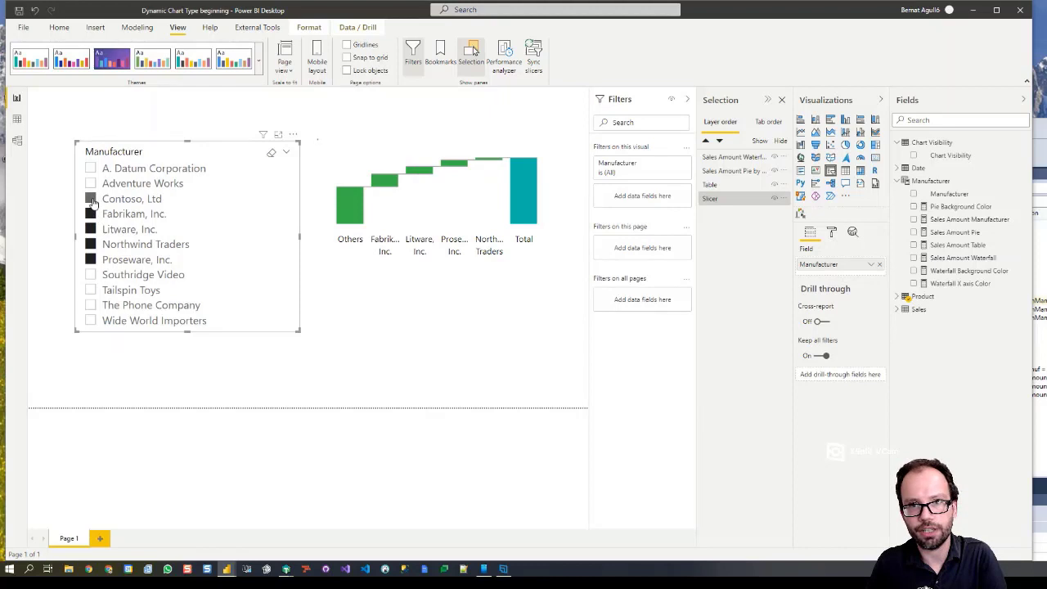
pyautogui.click(92, 200)
pyautogui.click(91, 185)
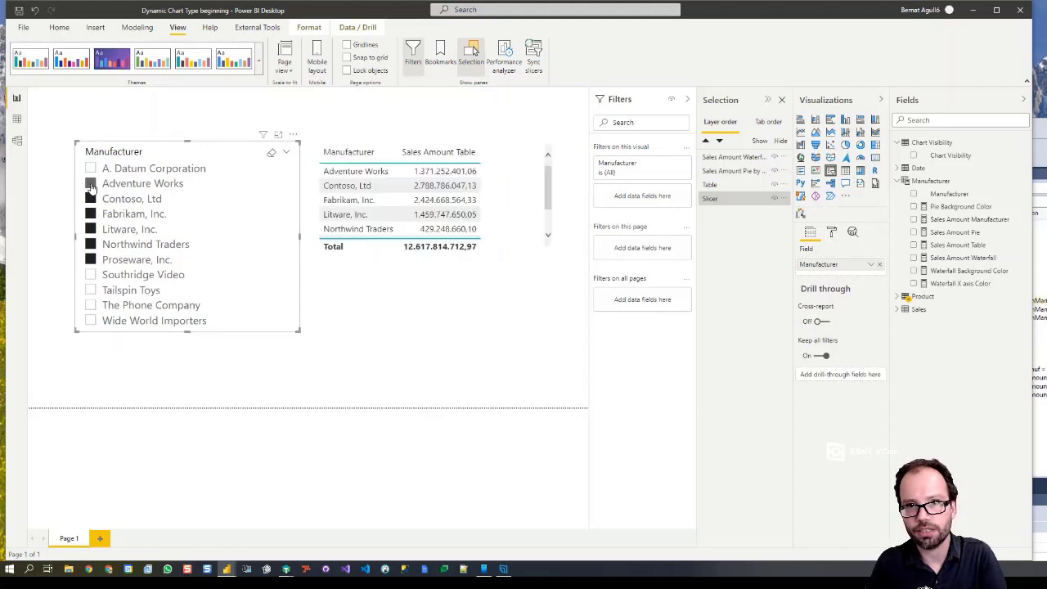
# Step: Extend the lower edges of the waterfall chart and the table visual so the table has room for all its rows
pyautogui.click(548, 207)
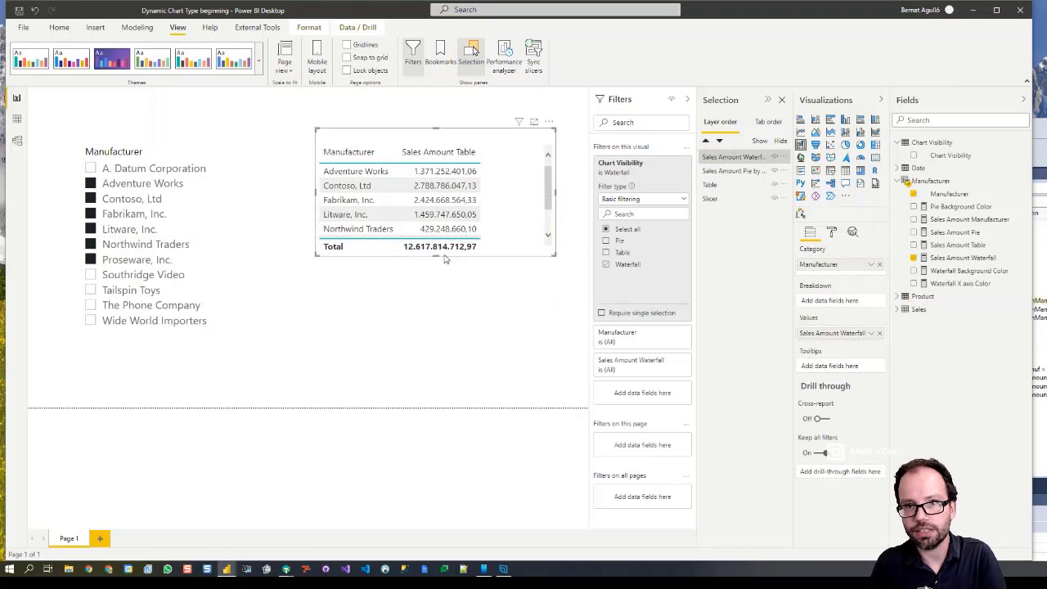
pyautogui.moveTo(436, 256); pyautogui.dragTo(436, 290)
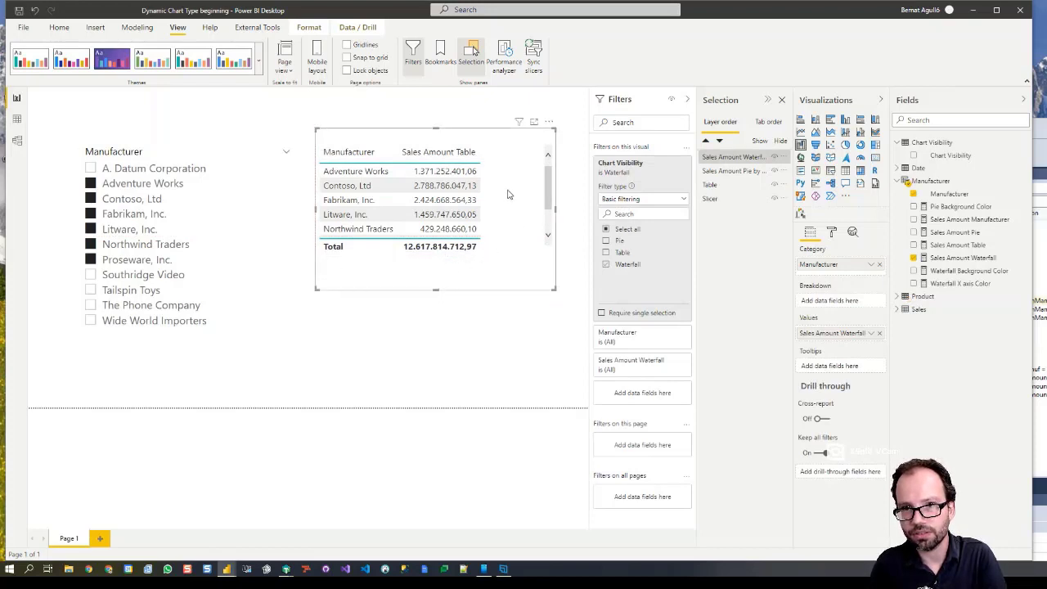
pyautogui.click(710, 185)
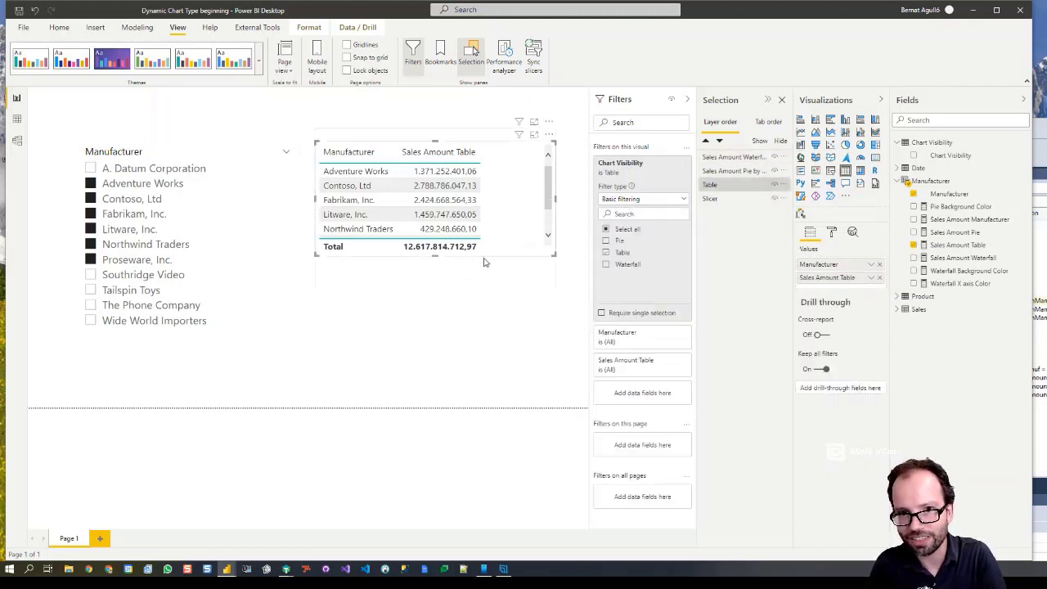
pyautogui.moveTo(437, 286); pyautogui.dragTo(437, 291)
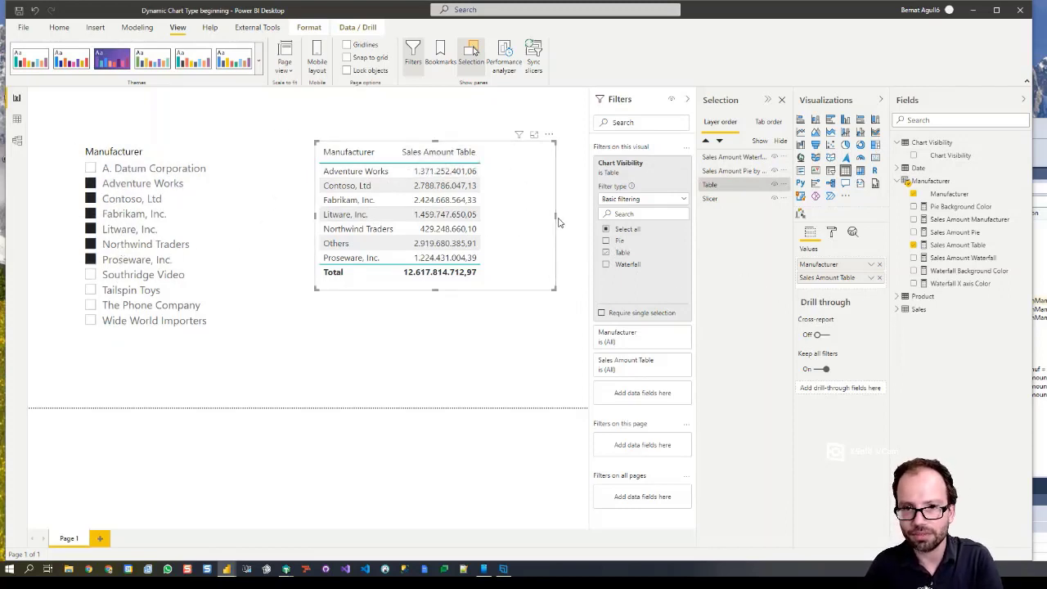
pyautogui.click(483, 315)
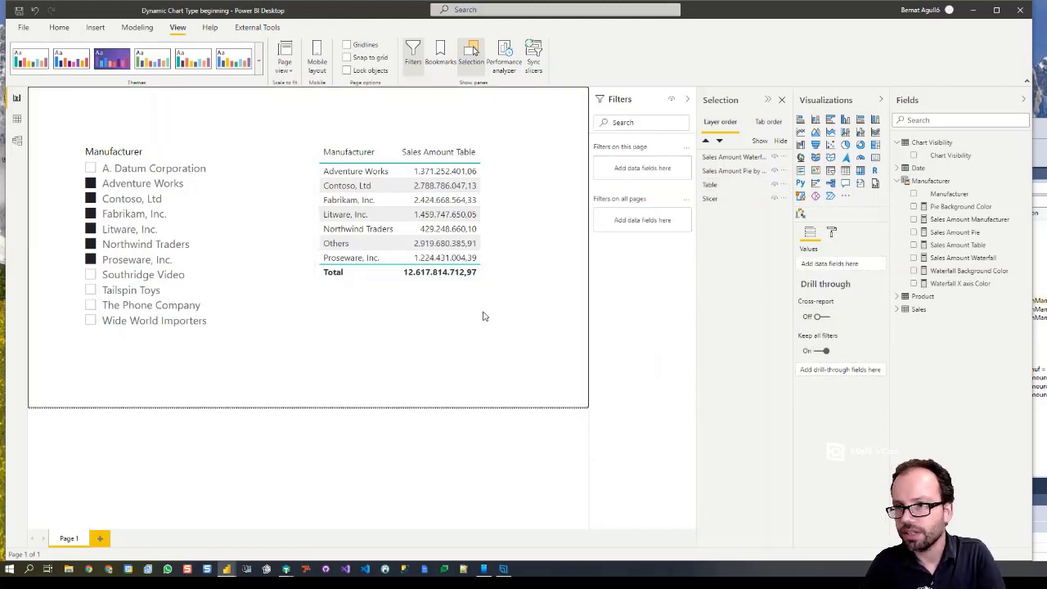